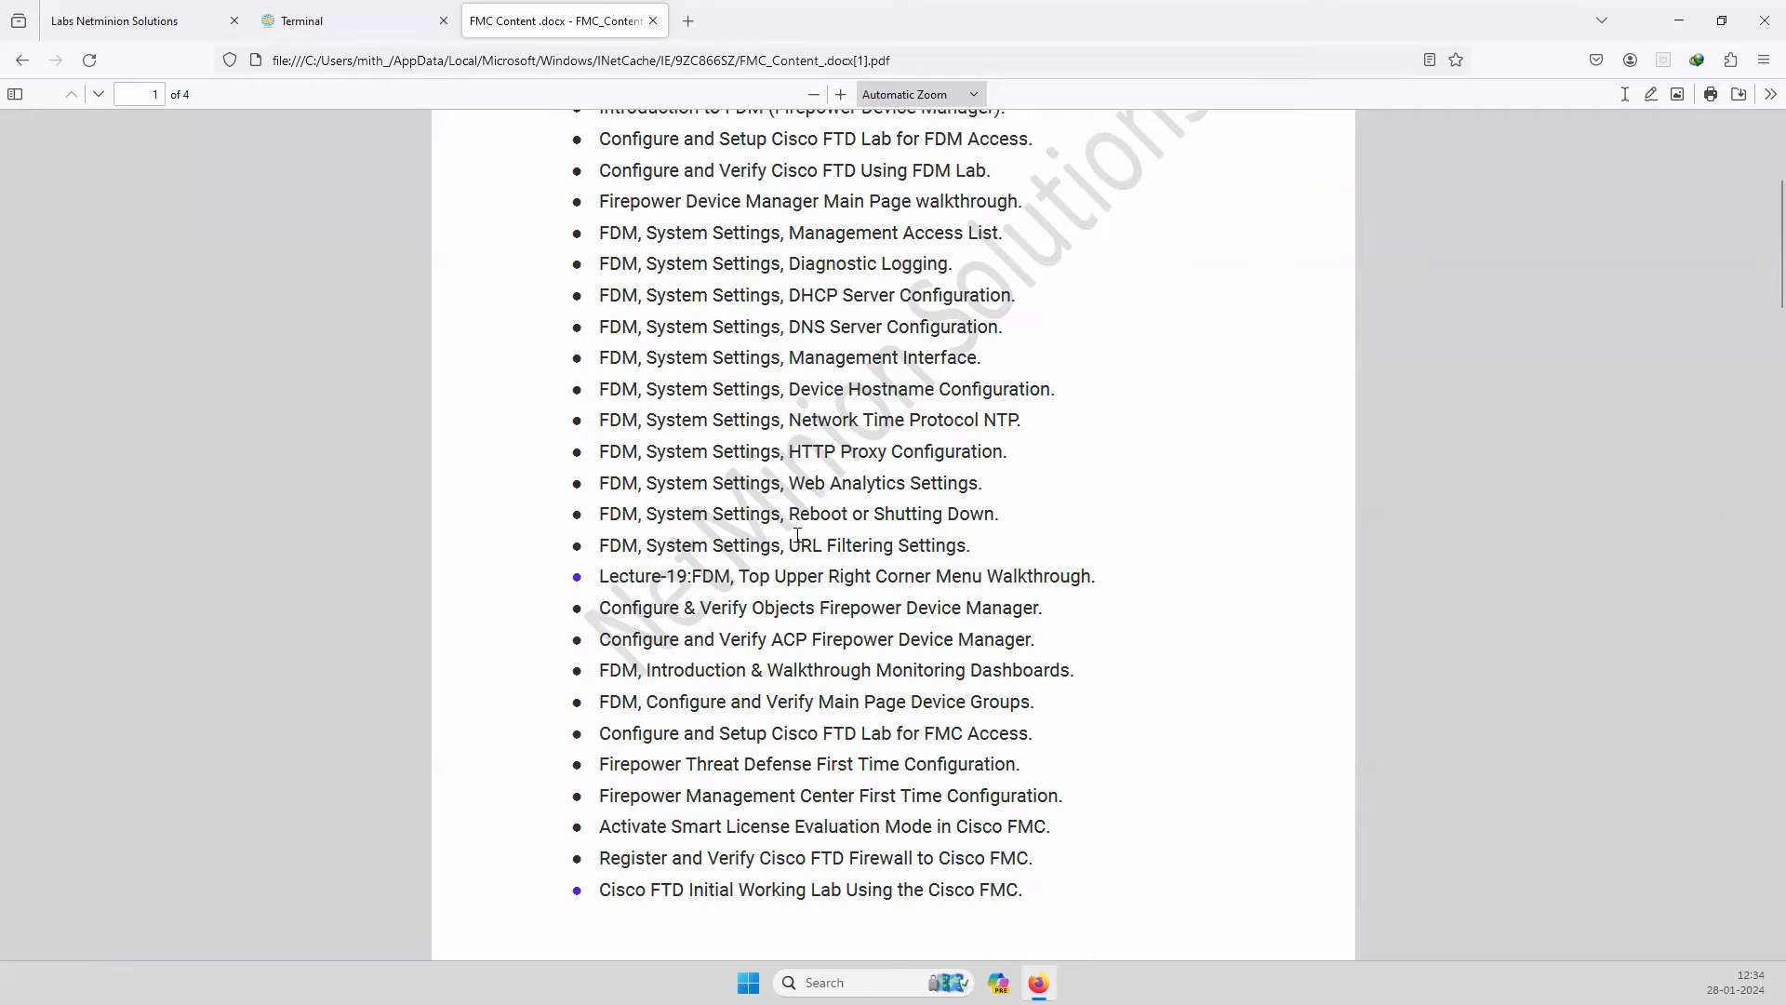
pyautogui.moveTo(797, 536); pyautogui.dragTo(939, 544)
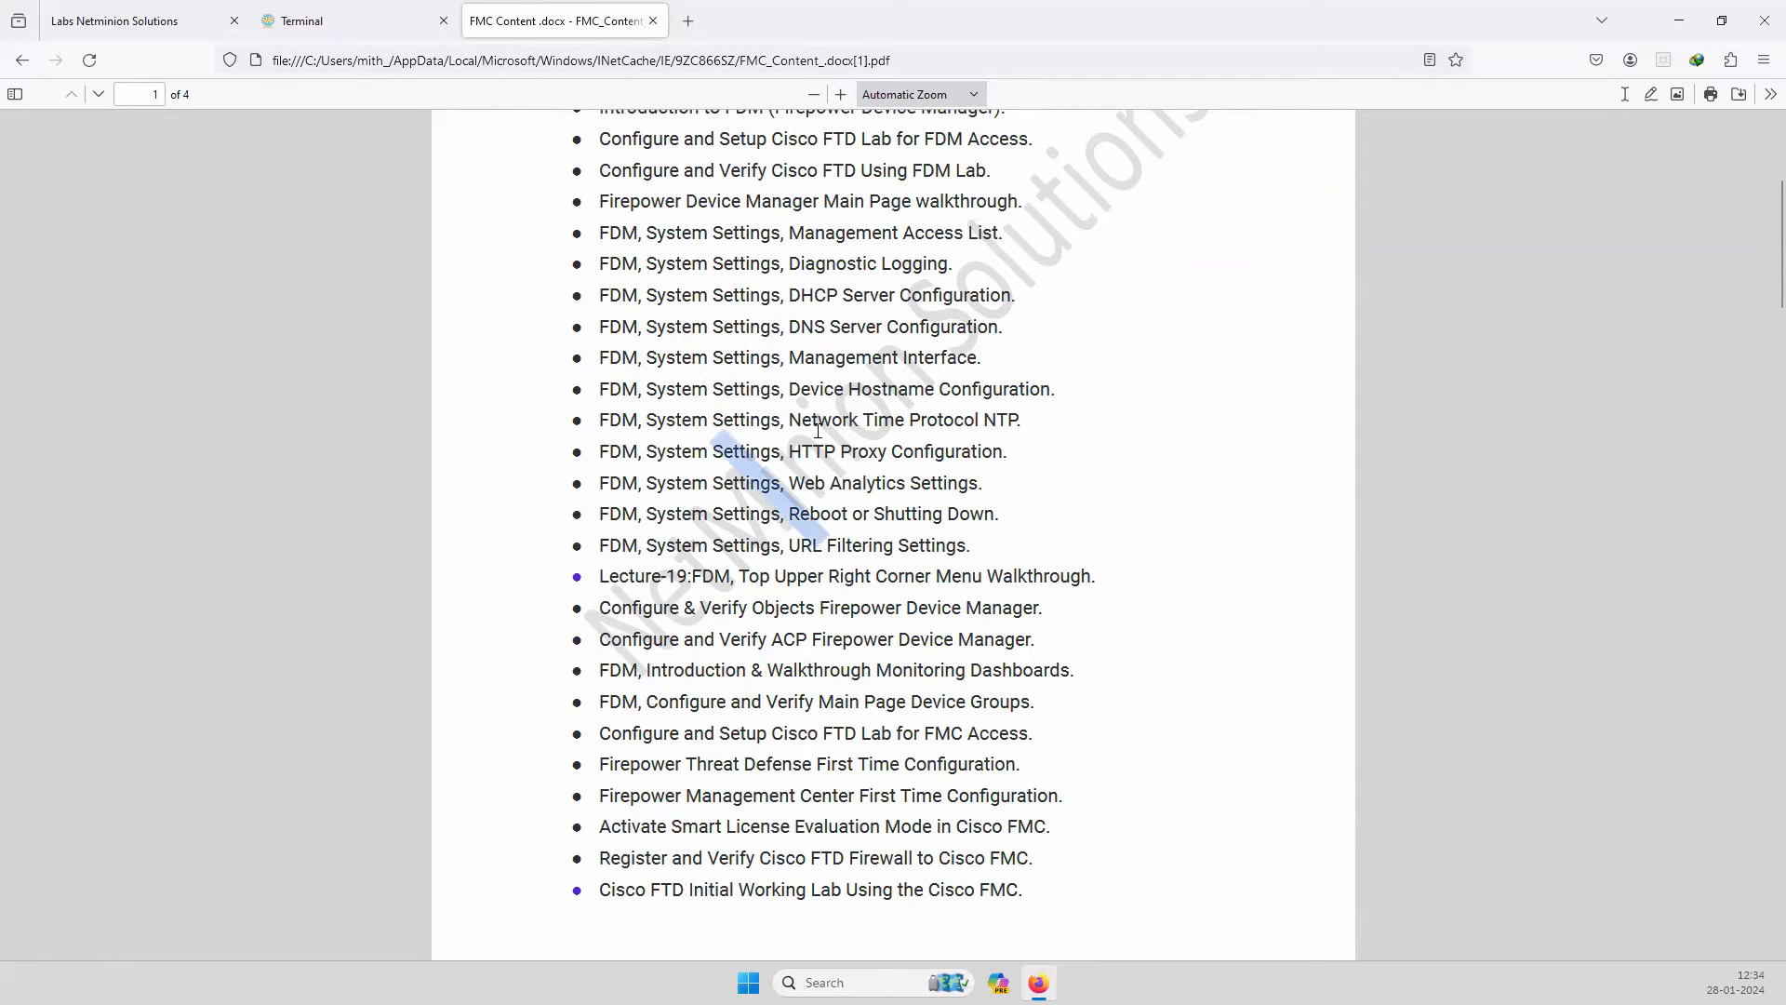
pyautogui.moveTo(798, 457); pyautogui.dragTo(989, 457)
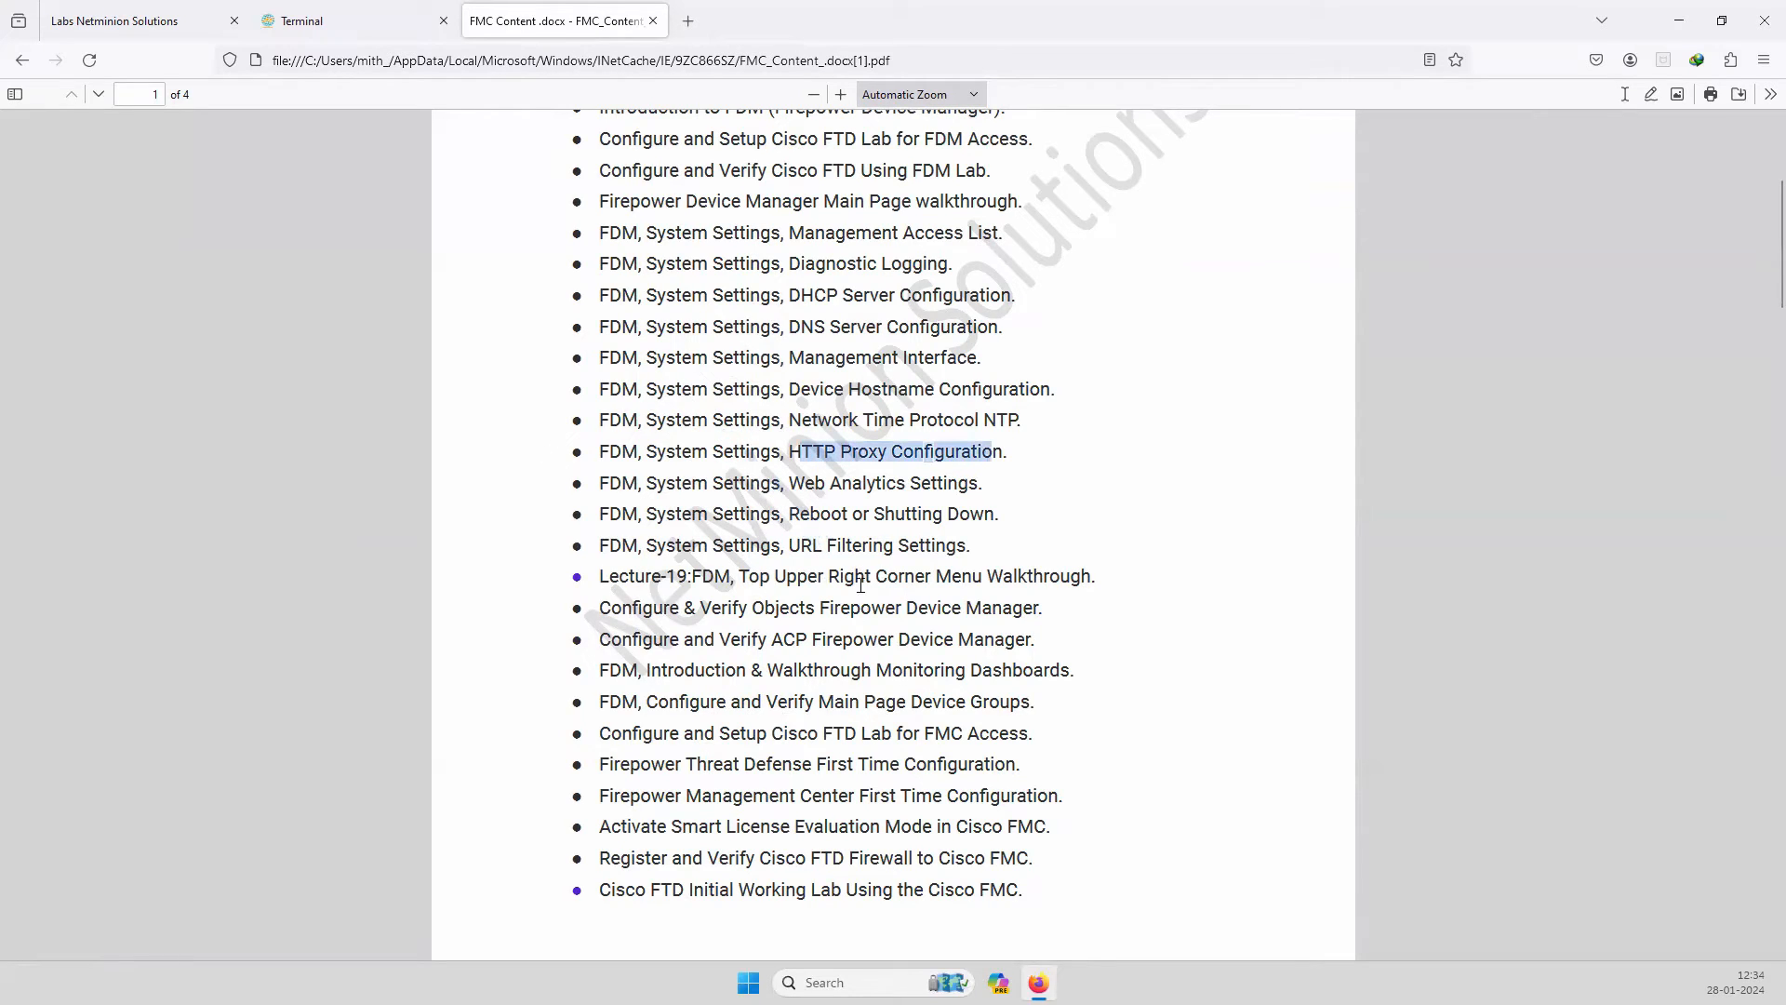
pyautogui.moveTo(802, 420); pyautogui.dragTo(992, 420)
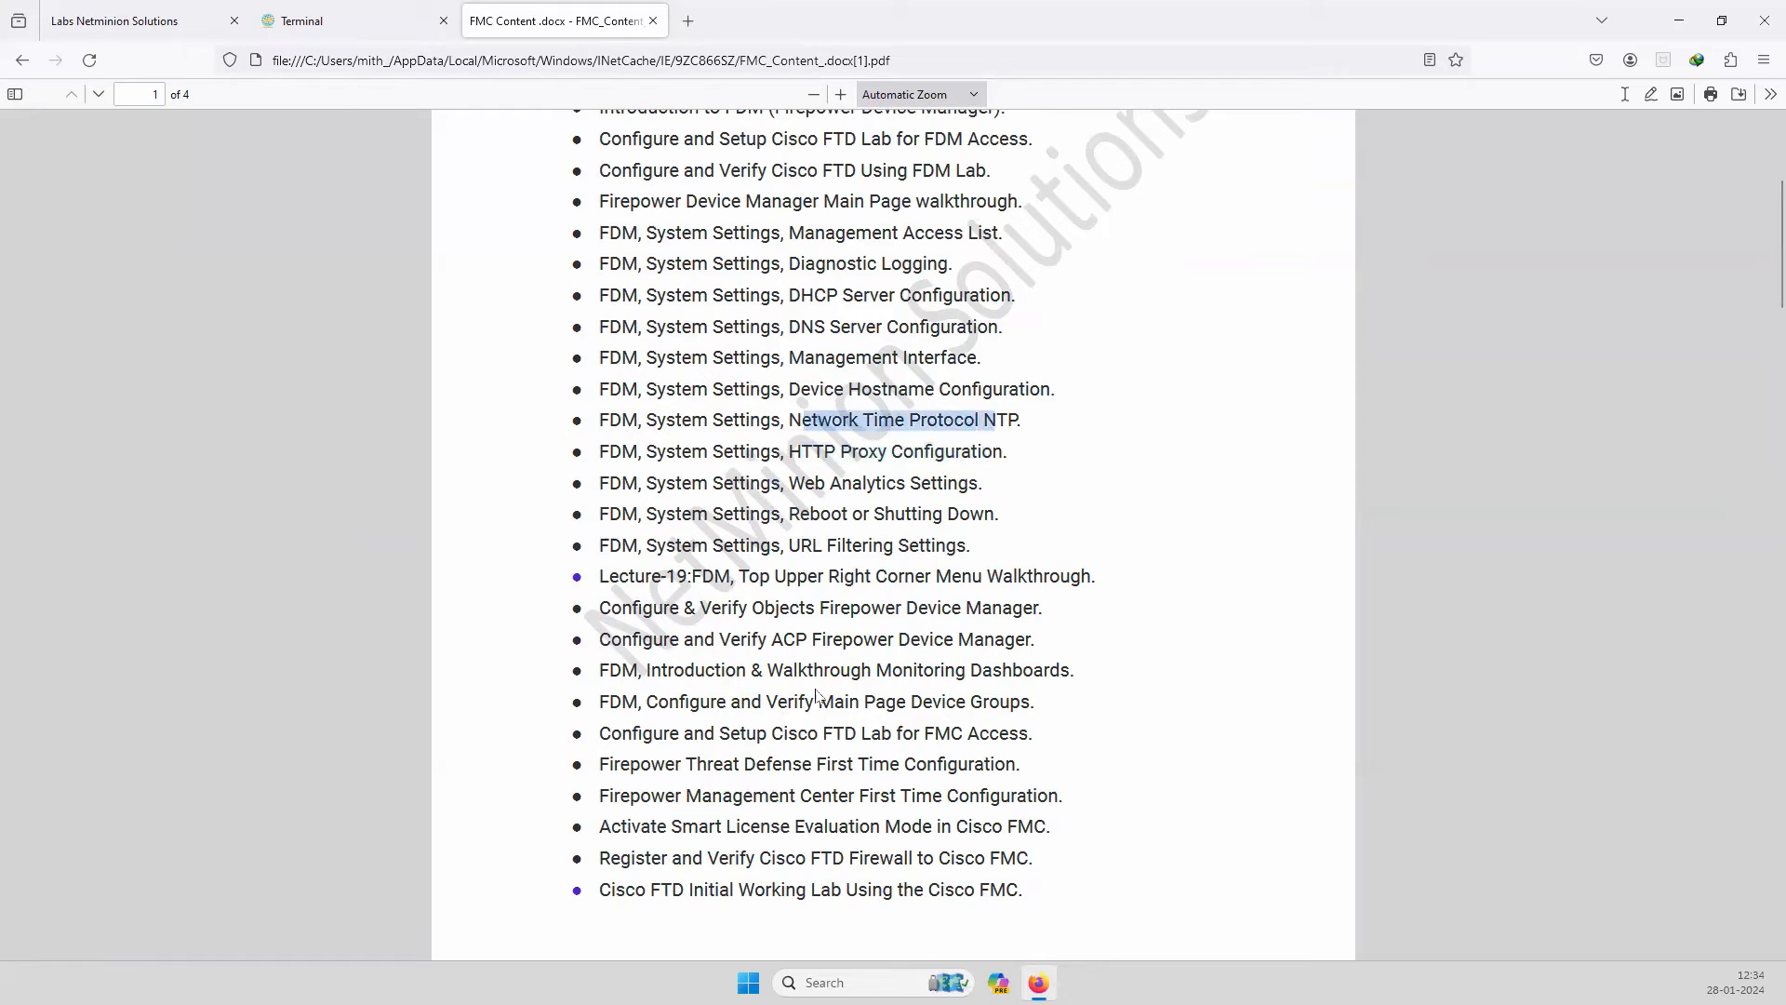
pyautogui.scroll(-2, 818, 691)
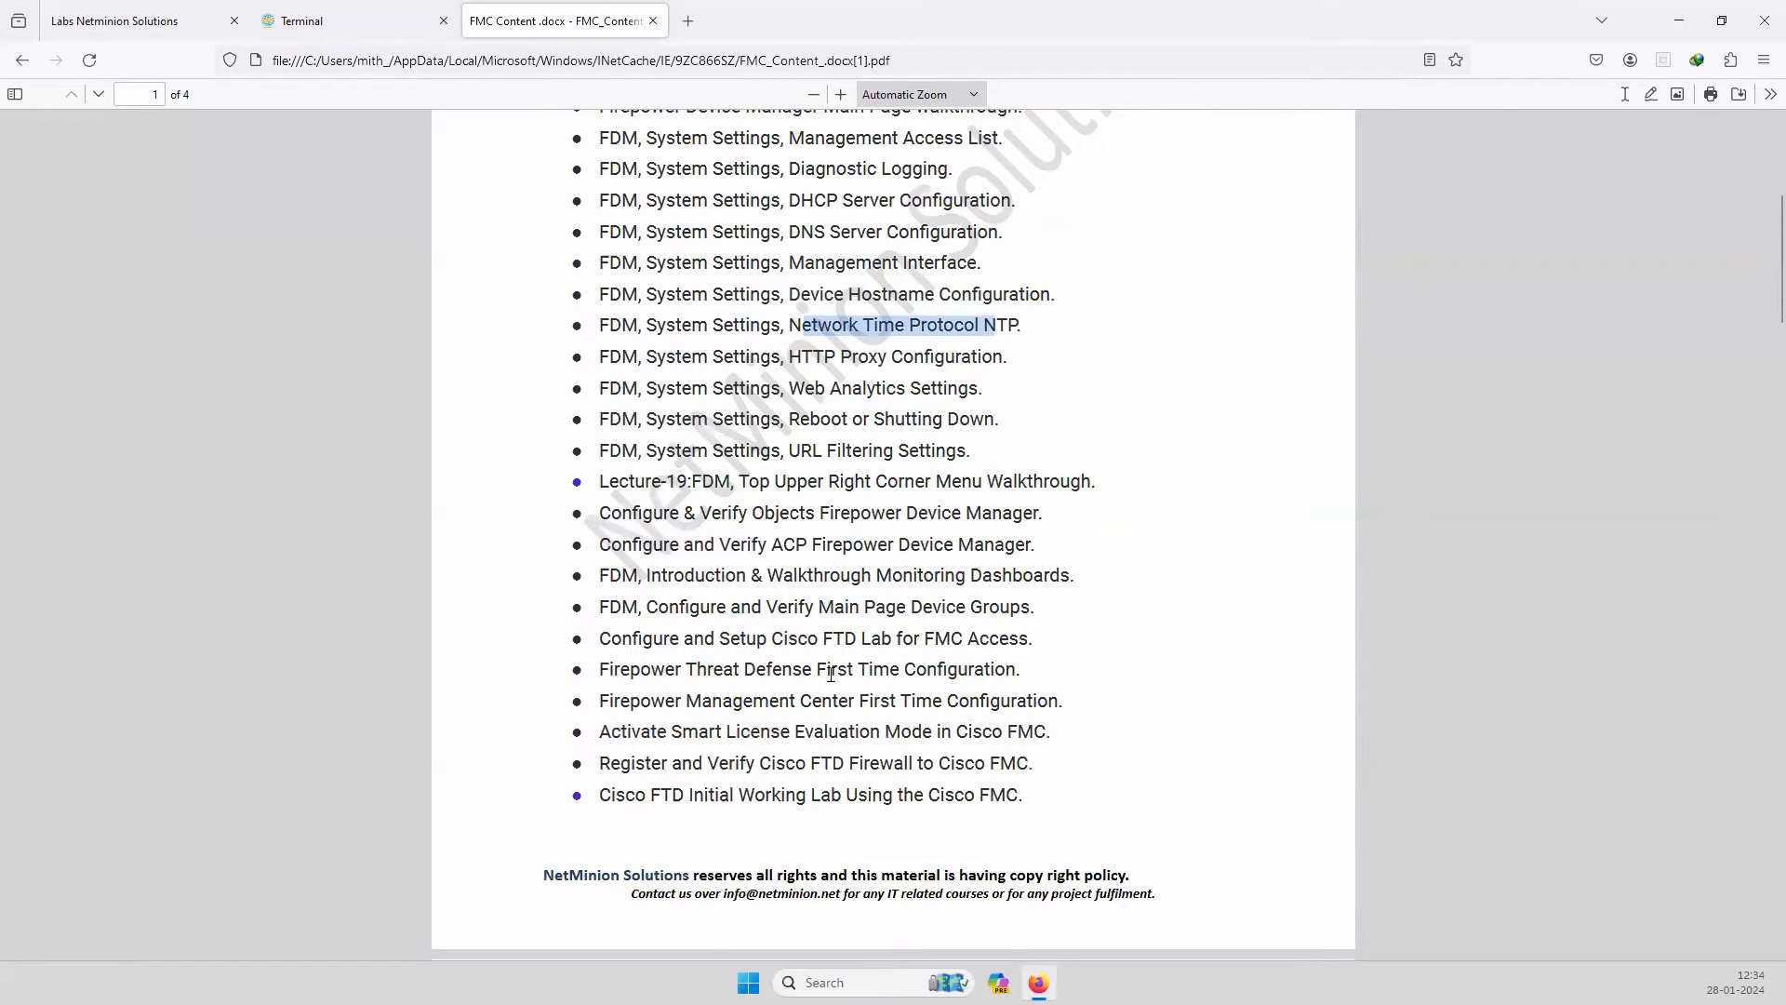
pyautogui.scroll(-2, 831, 674)
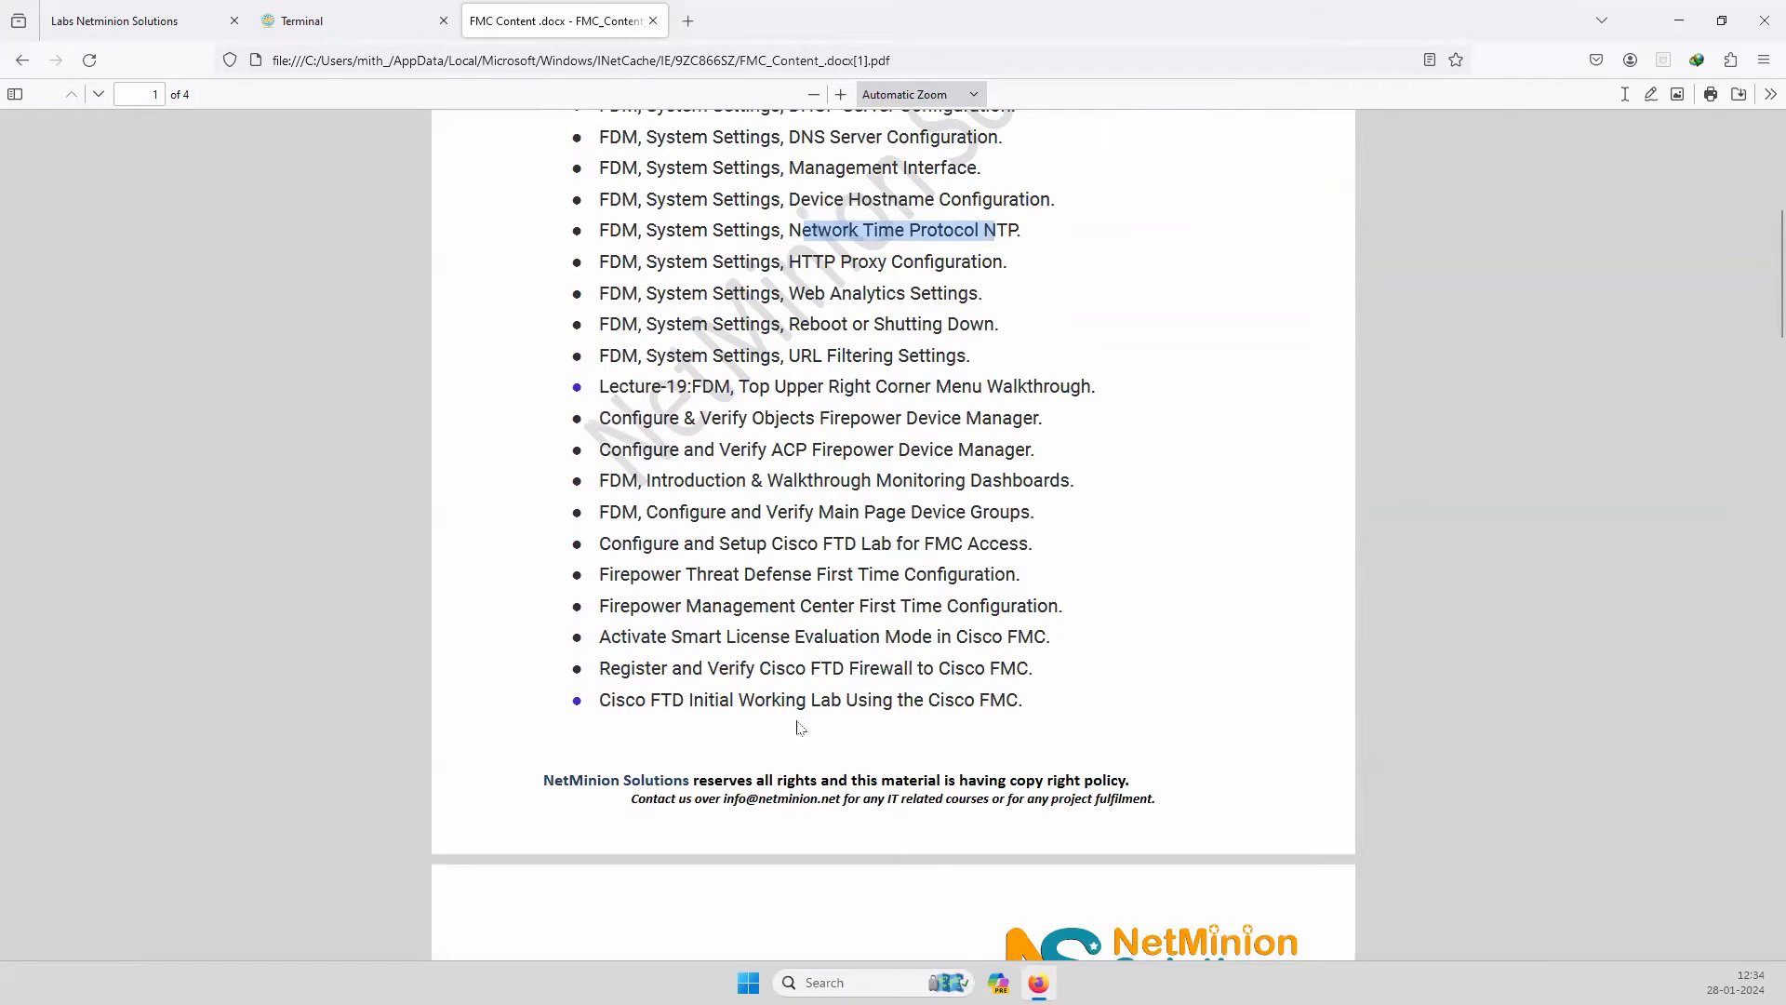
pyautogui.scroll(-4, 758, 723)
pyautogui.scroll(-6, 758, 723)
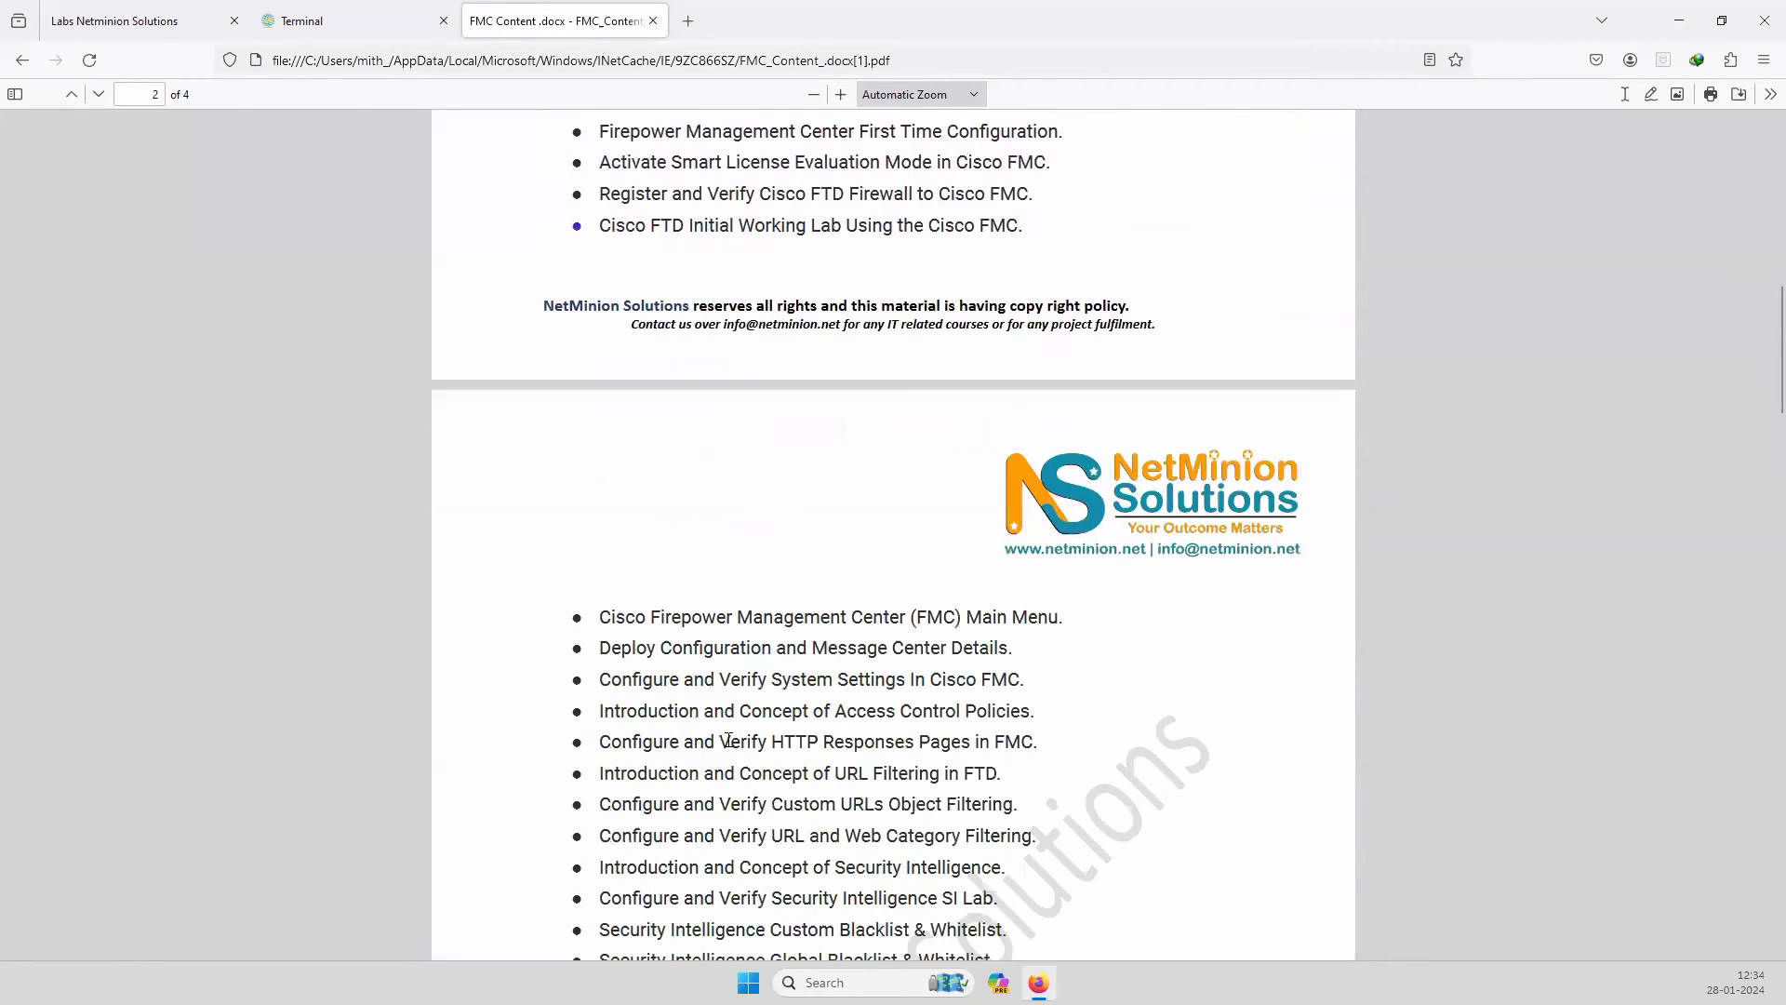
pyautogui.scroll(-2, 732, 752)
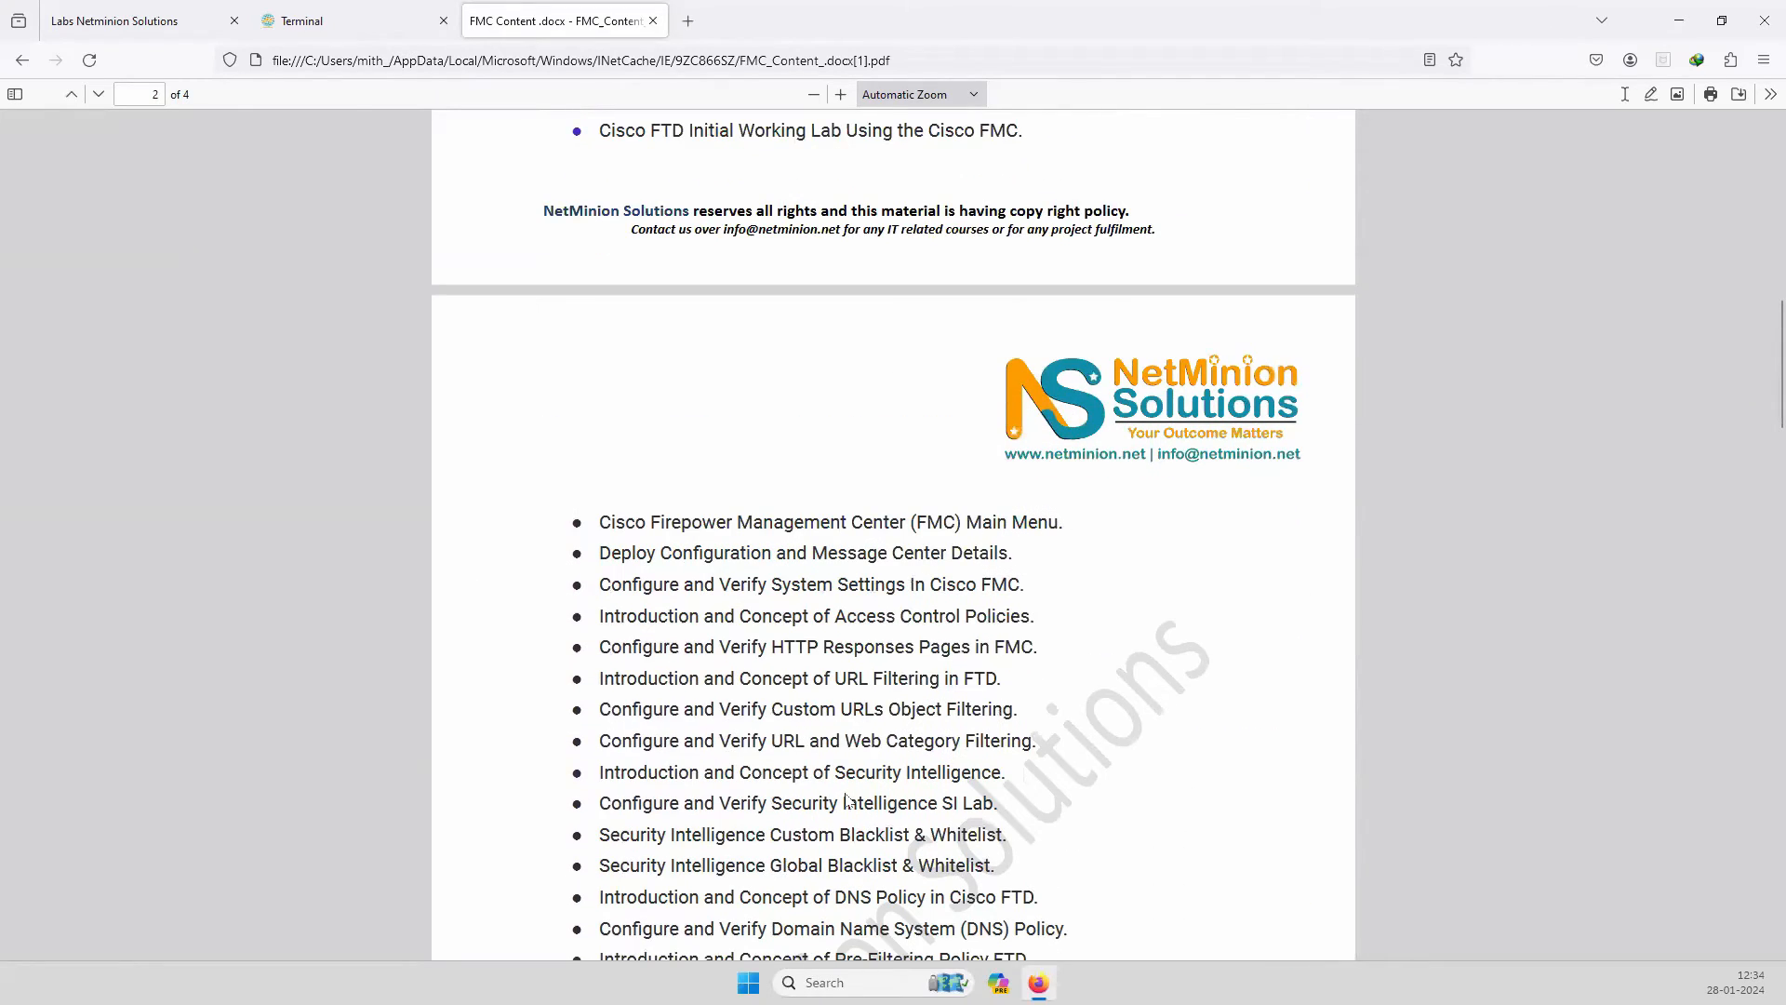
pyautogui.scroll(-2, 846, 795)
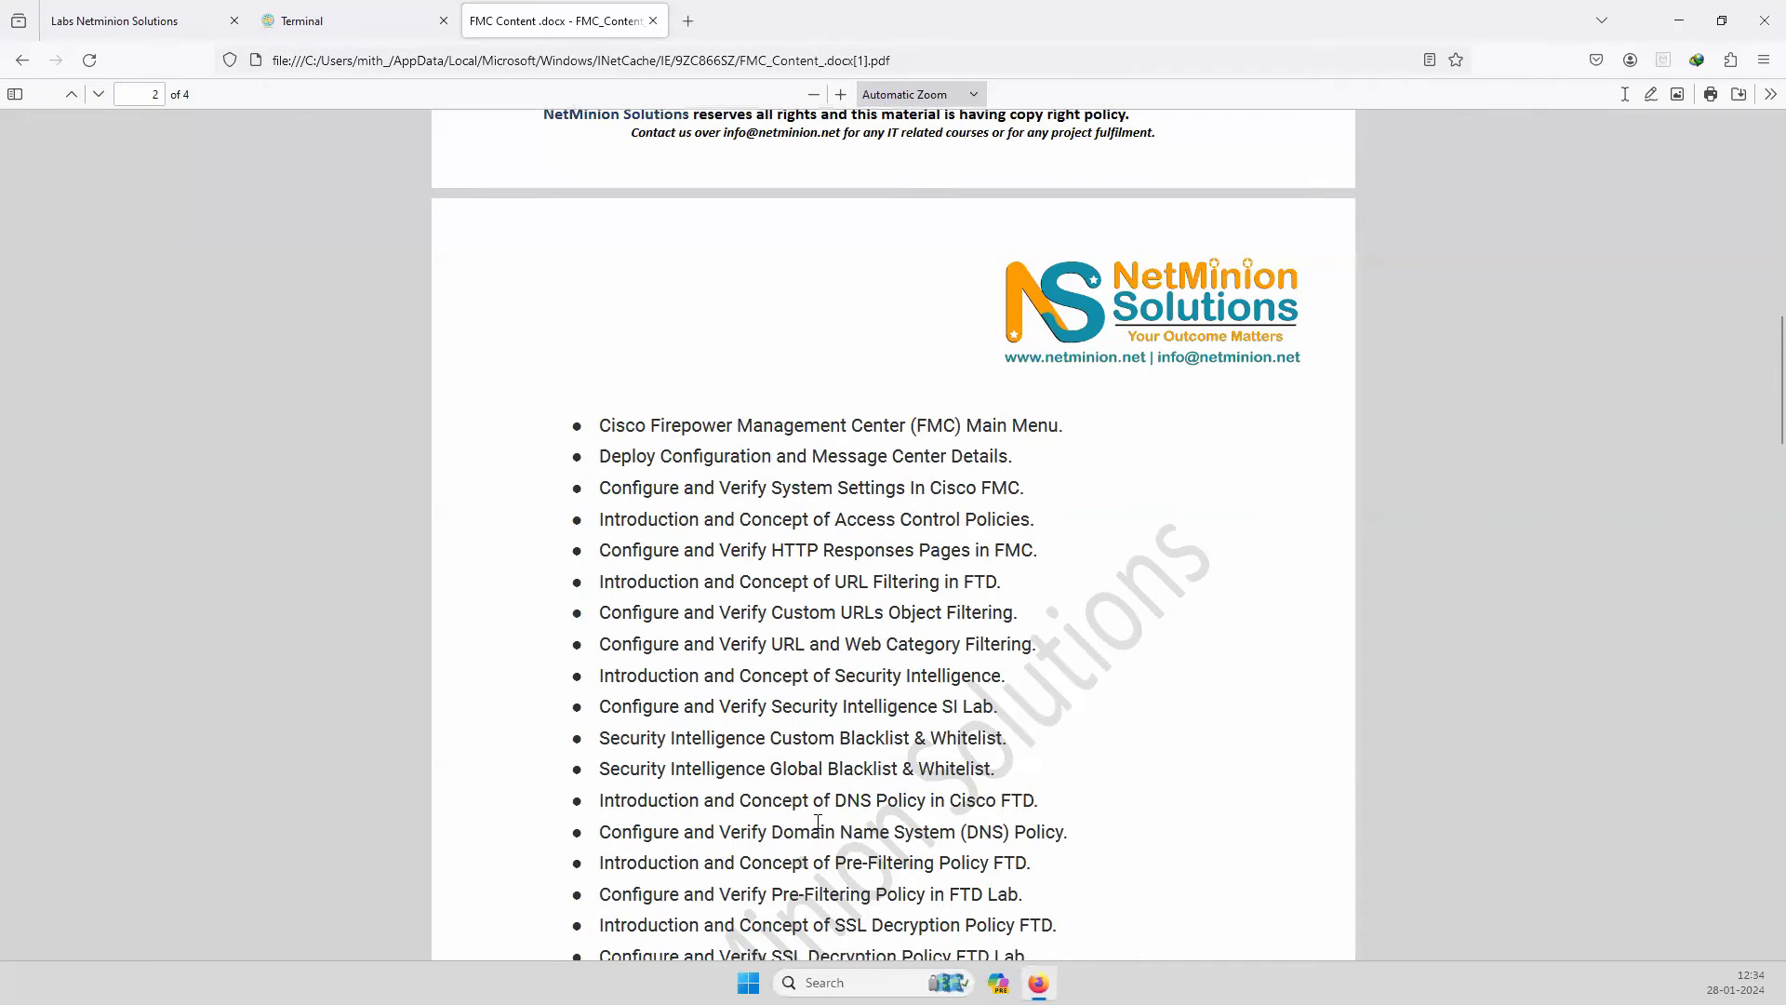
pyautogui.scroll(-6, 816, 823)
pyautogui.moveTo(766, 674); pyautogui.dragTo(924, 674)
pyautogui.scroll(-4, 737, 772)
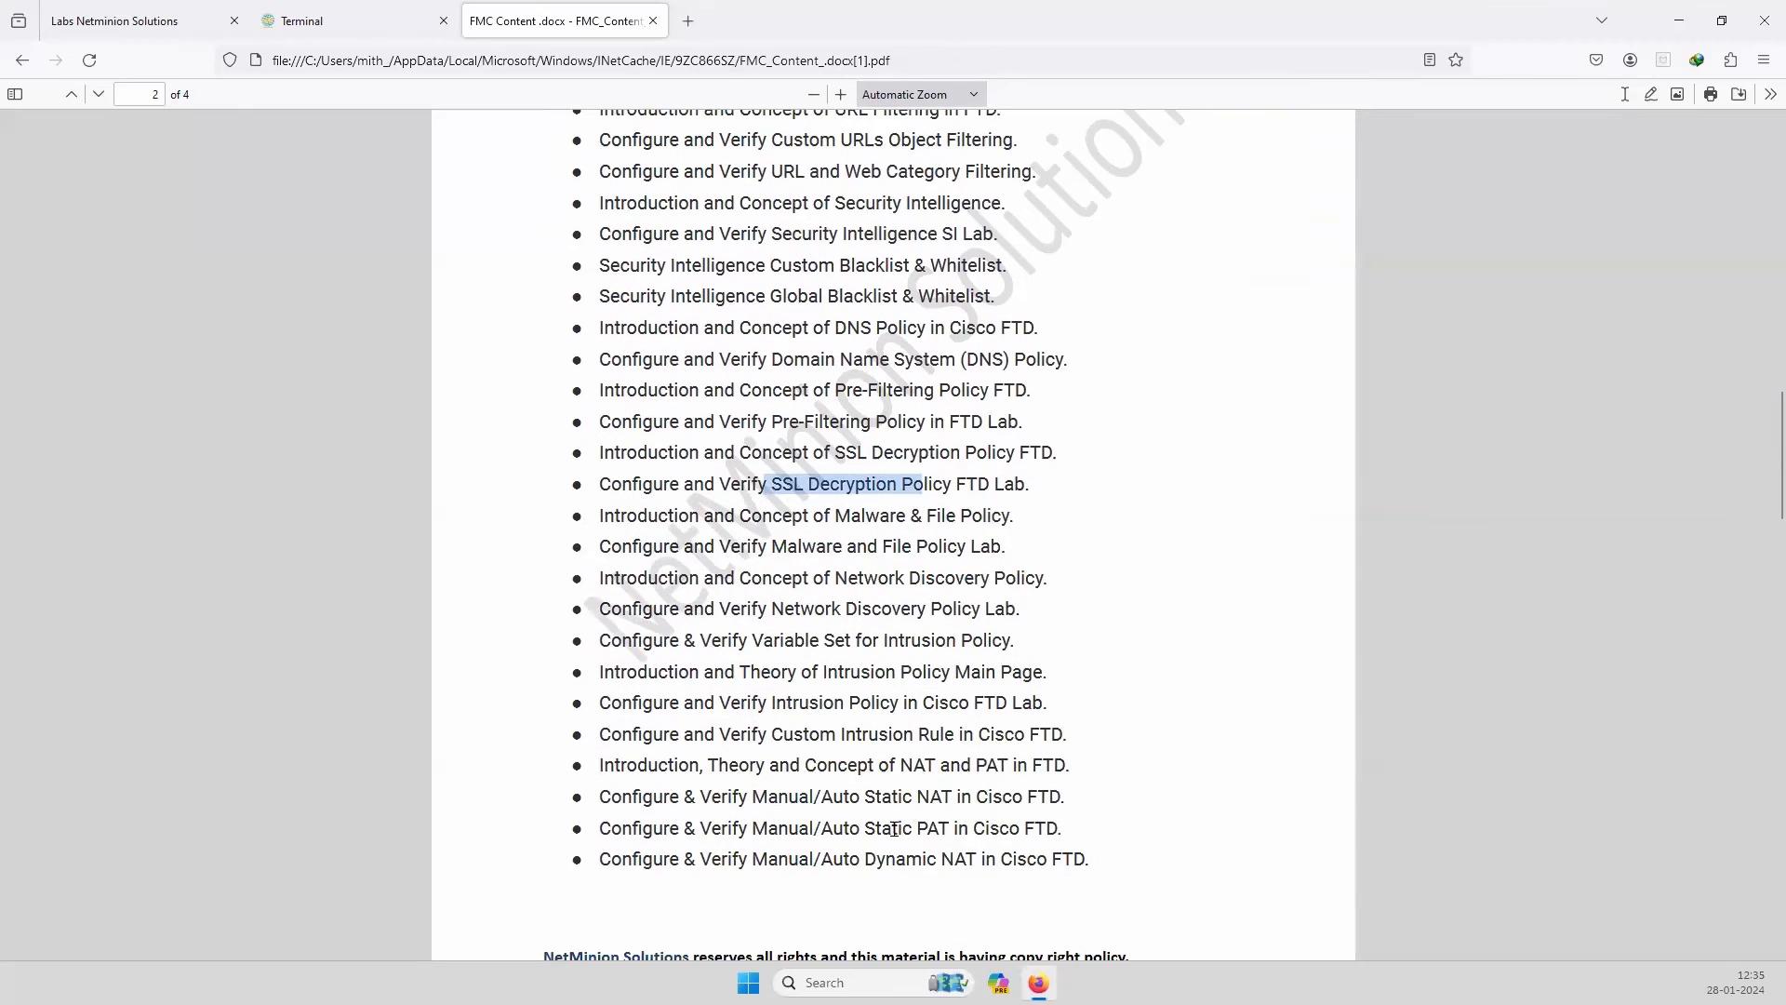
pyautogui.scroll(-4, 707, 798)
pyautogui.scroll(-18, 837, 703)
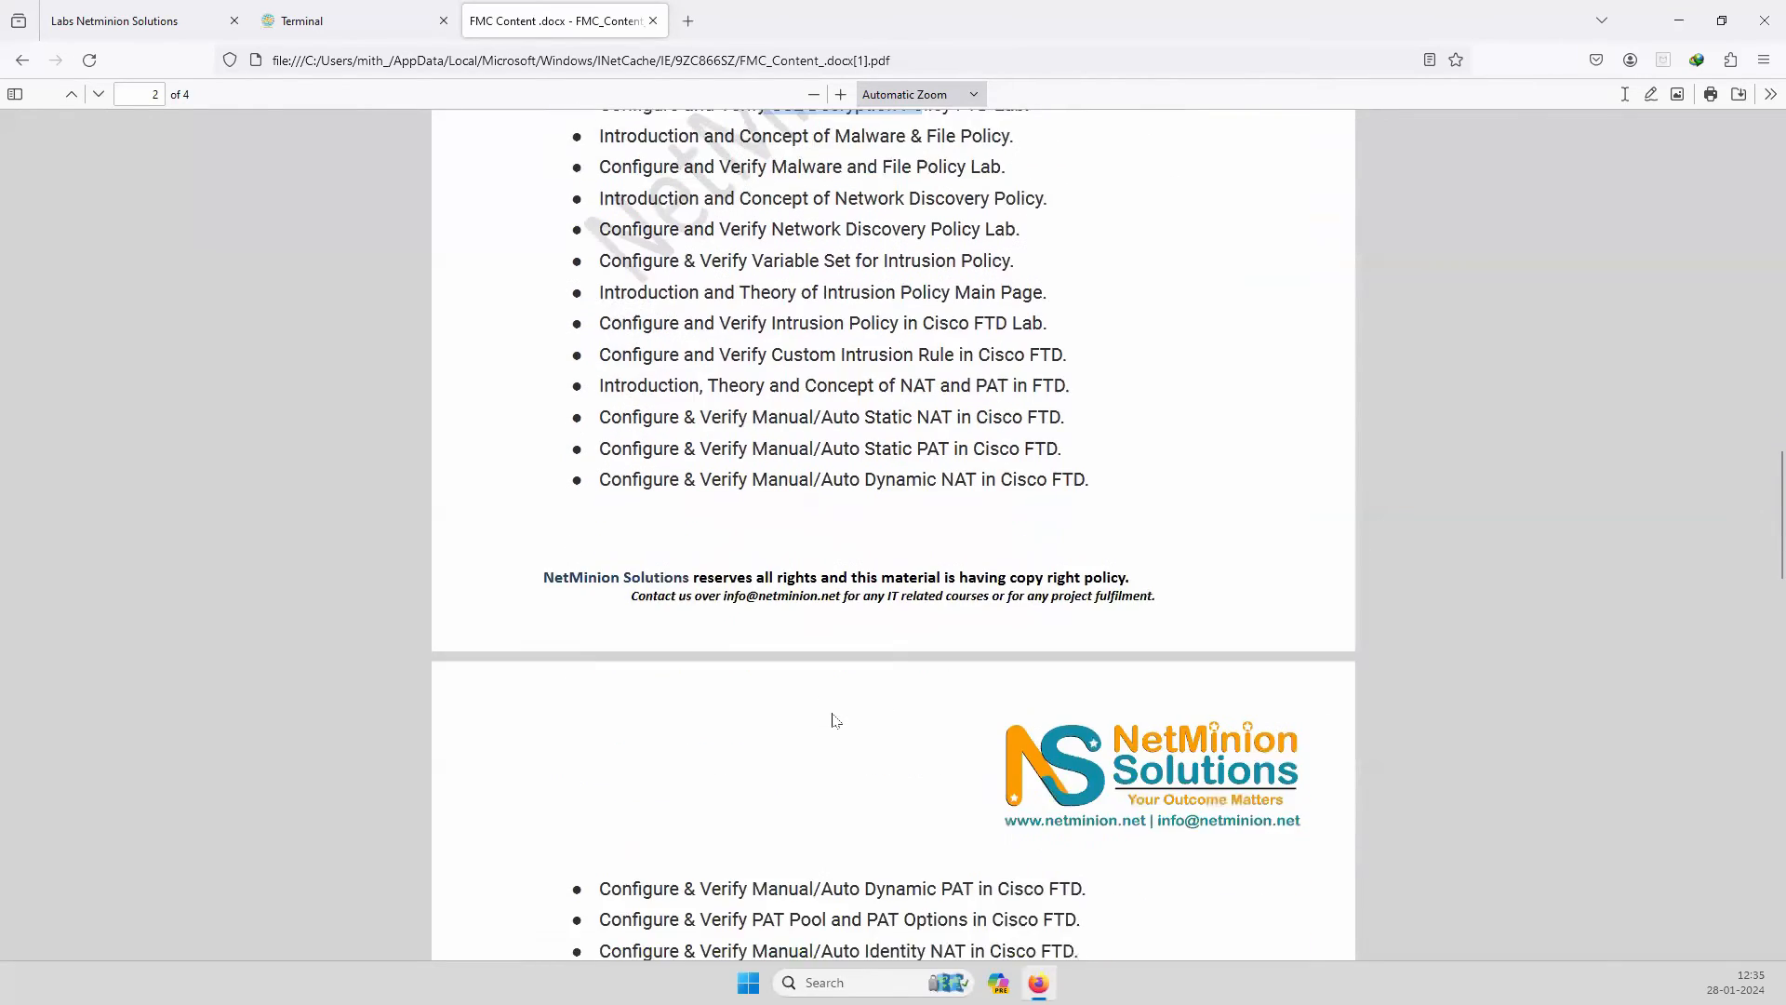
pyautogui.scroll(-16, 815, 758)
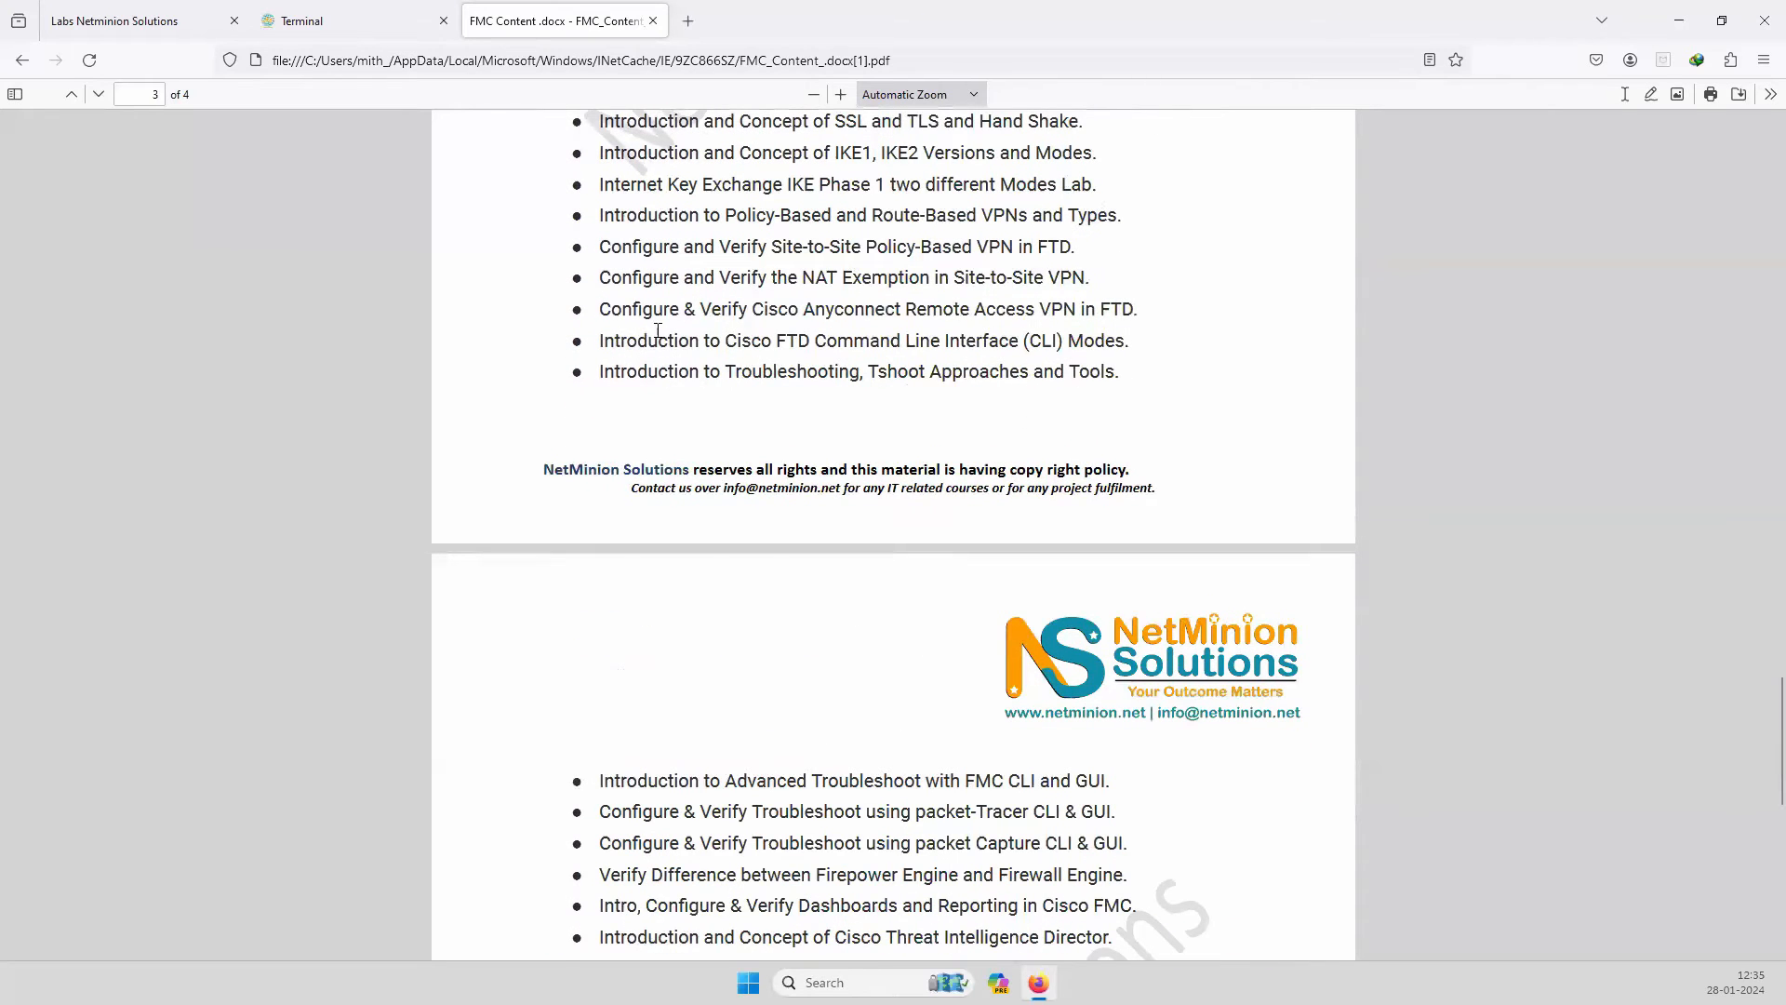
pyautogui.moveTo(661, 341); pyautogui.dragTo(1020, 336)
pyautogui.click(729, 339)
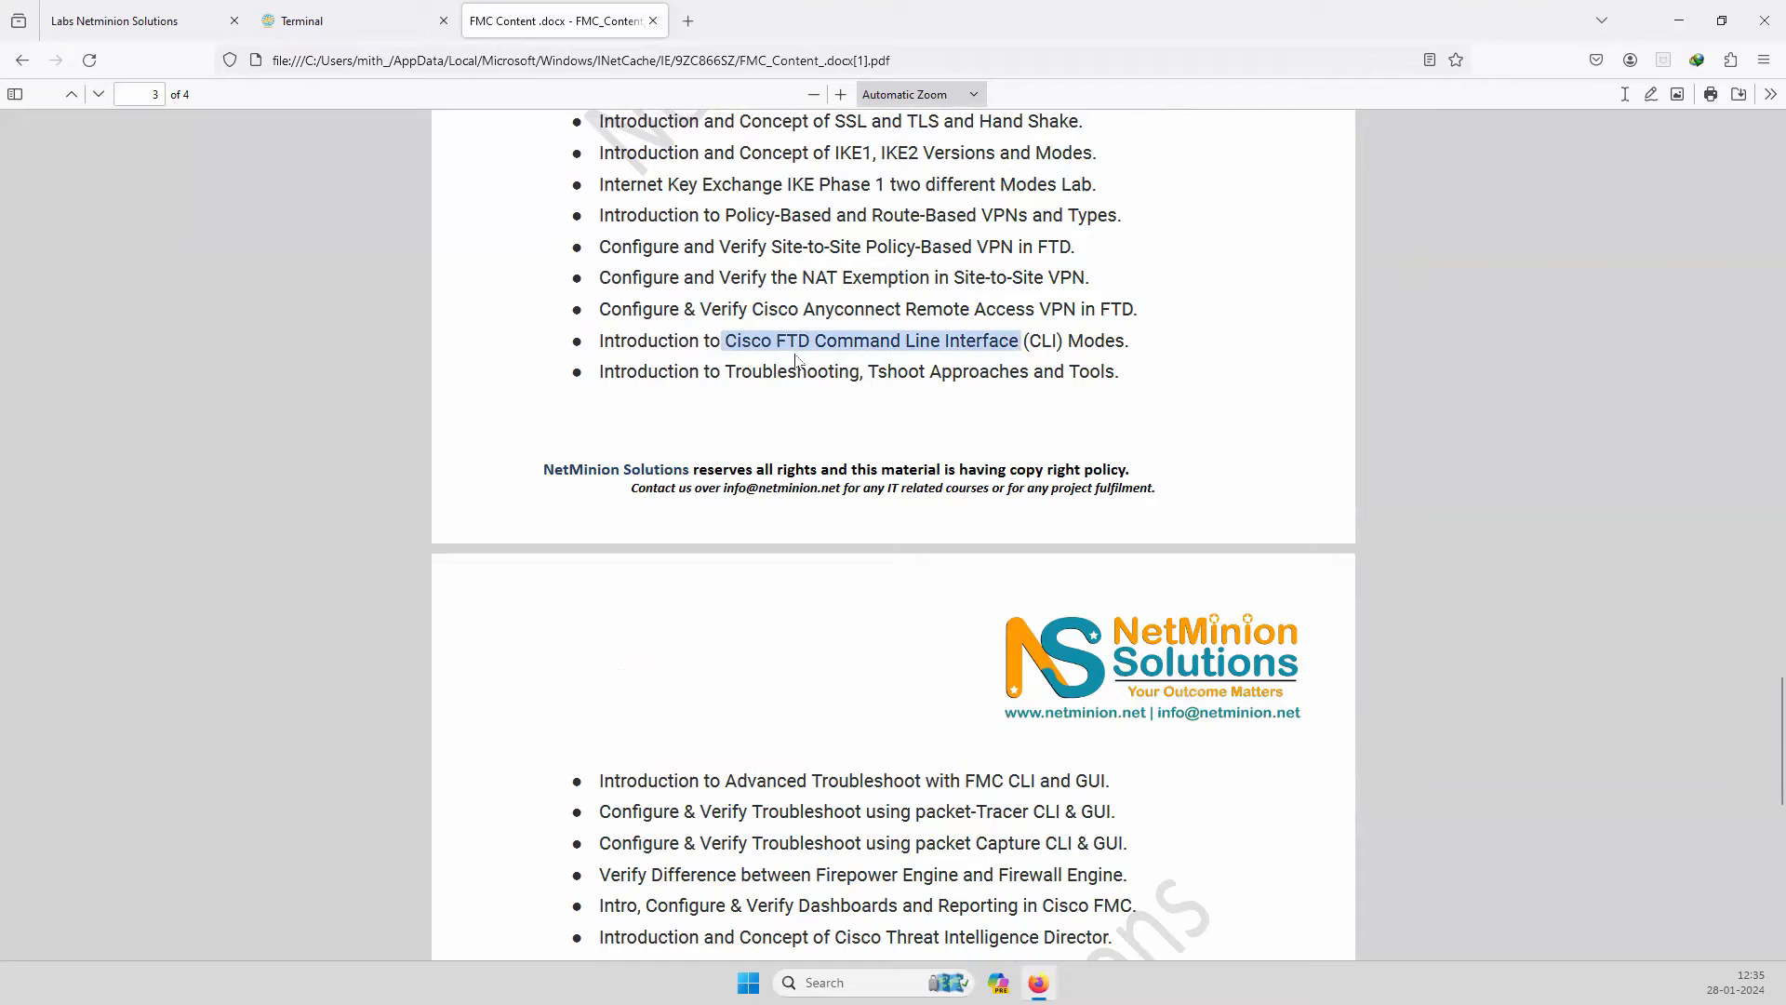
pyautogui.moveTo(749, 279); pyautogui.dragTo(1048, 282)
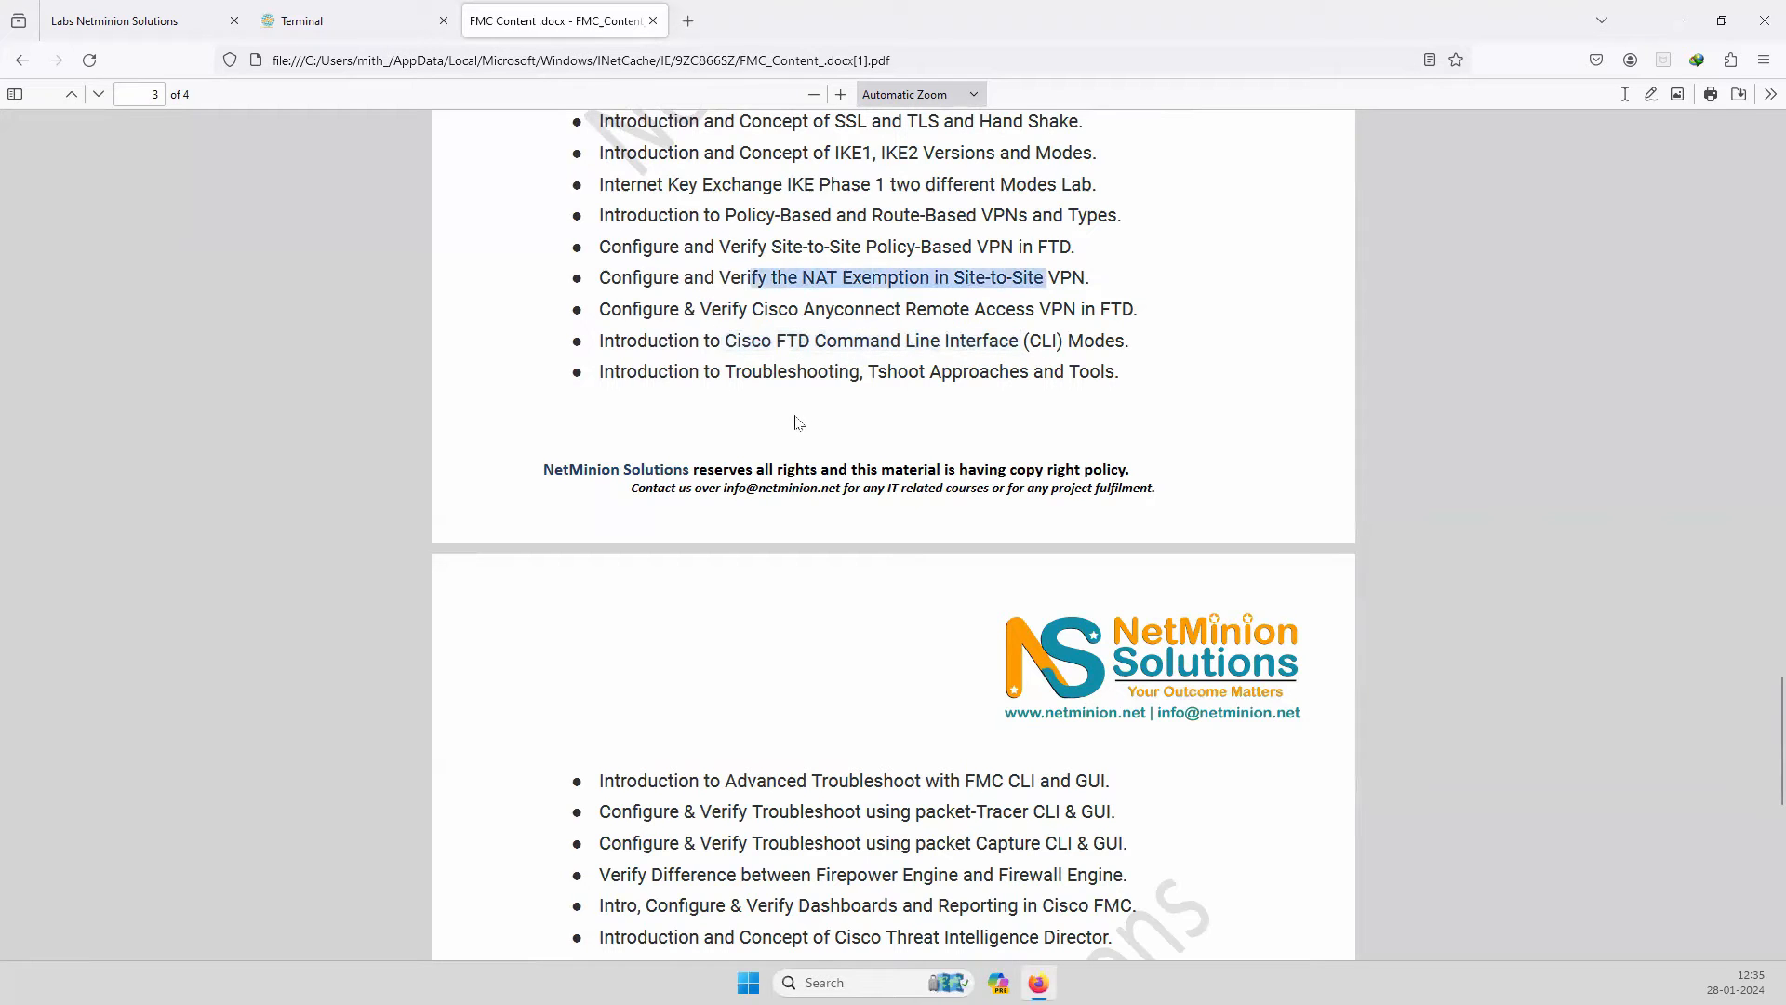
pyautogui.scroll(-2, 796, 611)
pyautogui.moveTo(751, 634); pyautogui.dragTo(590, 591)
pyautogui.click(879, 769)
pyautogui.scroll(-8, 879, 770)
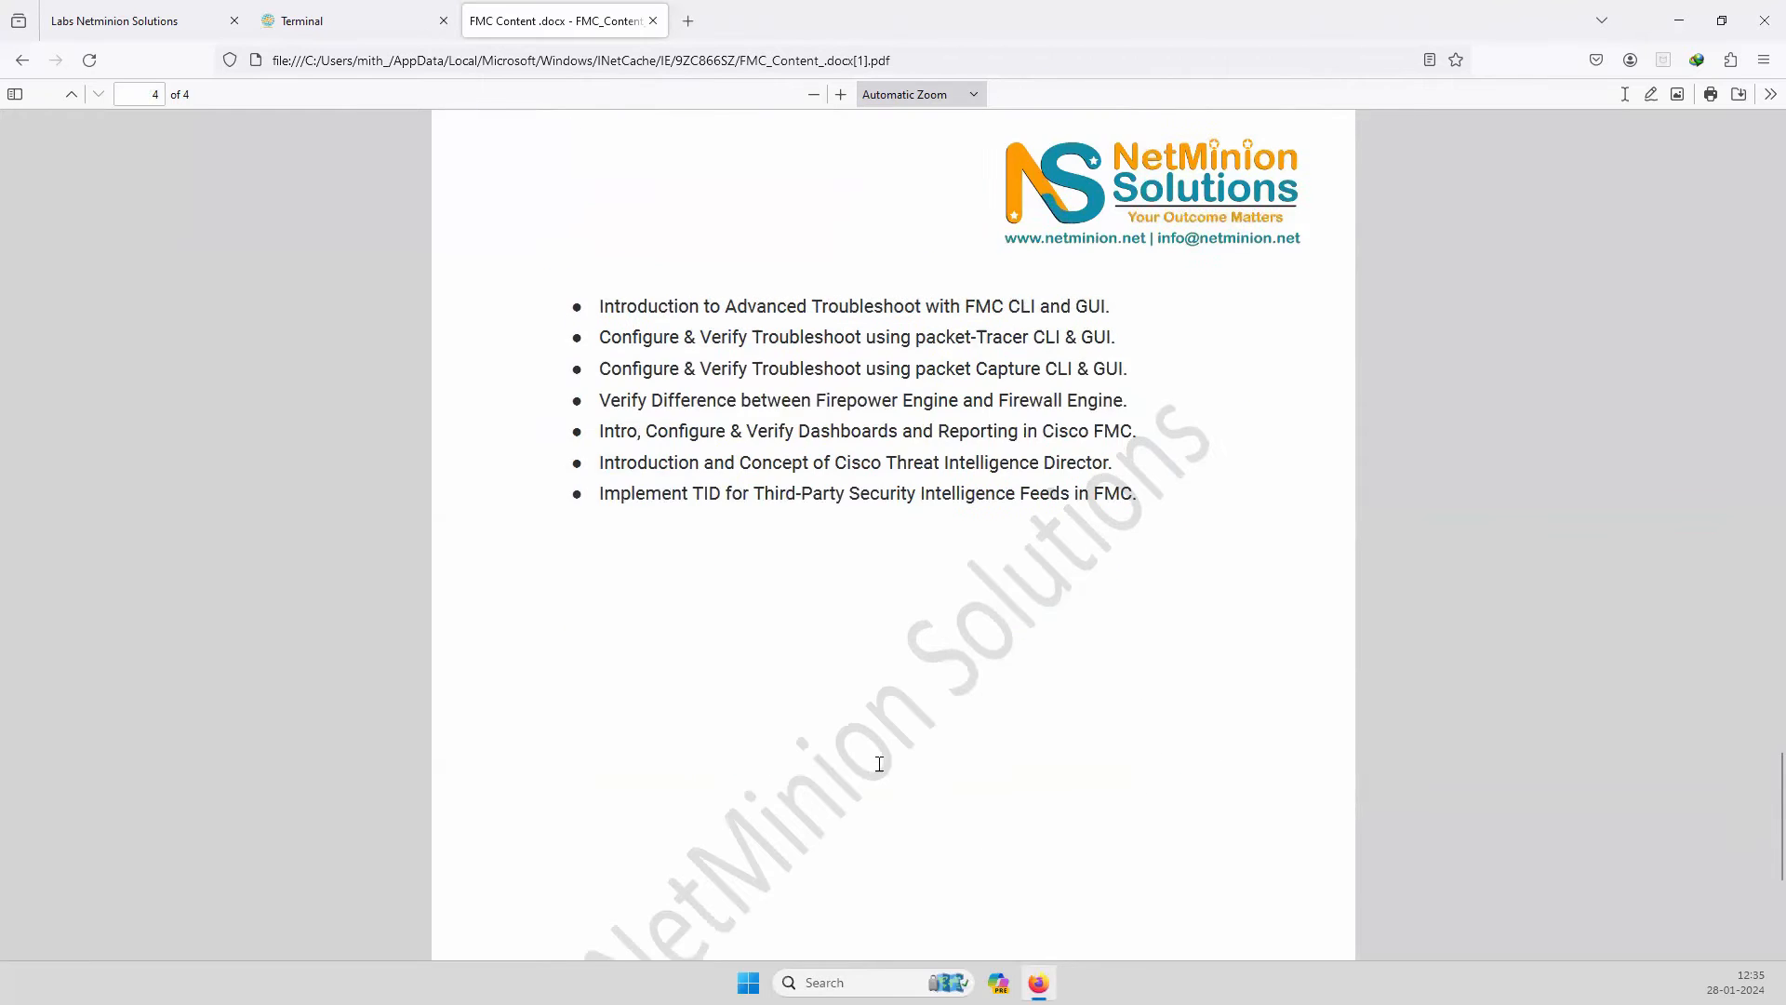
pyautogui.scroll(4, 879, 763)
pyautogui.scroll(7, 879, 763)
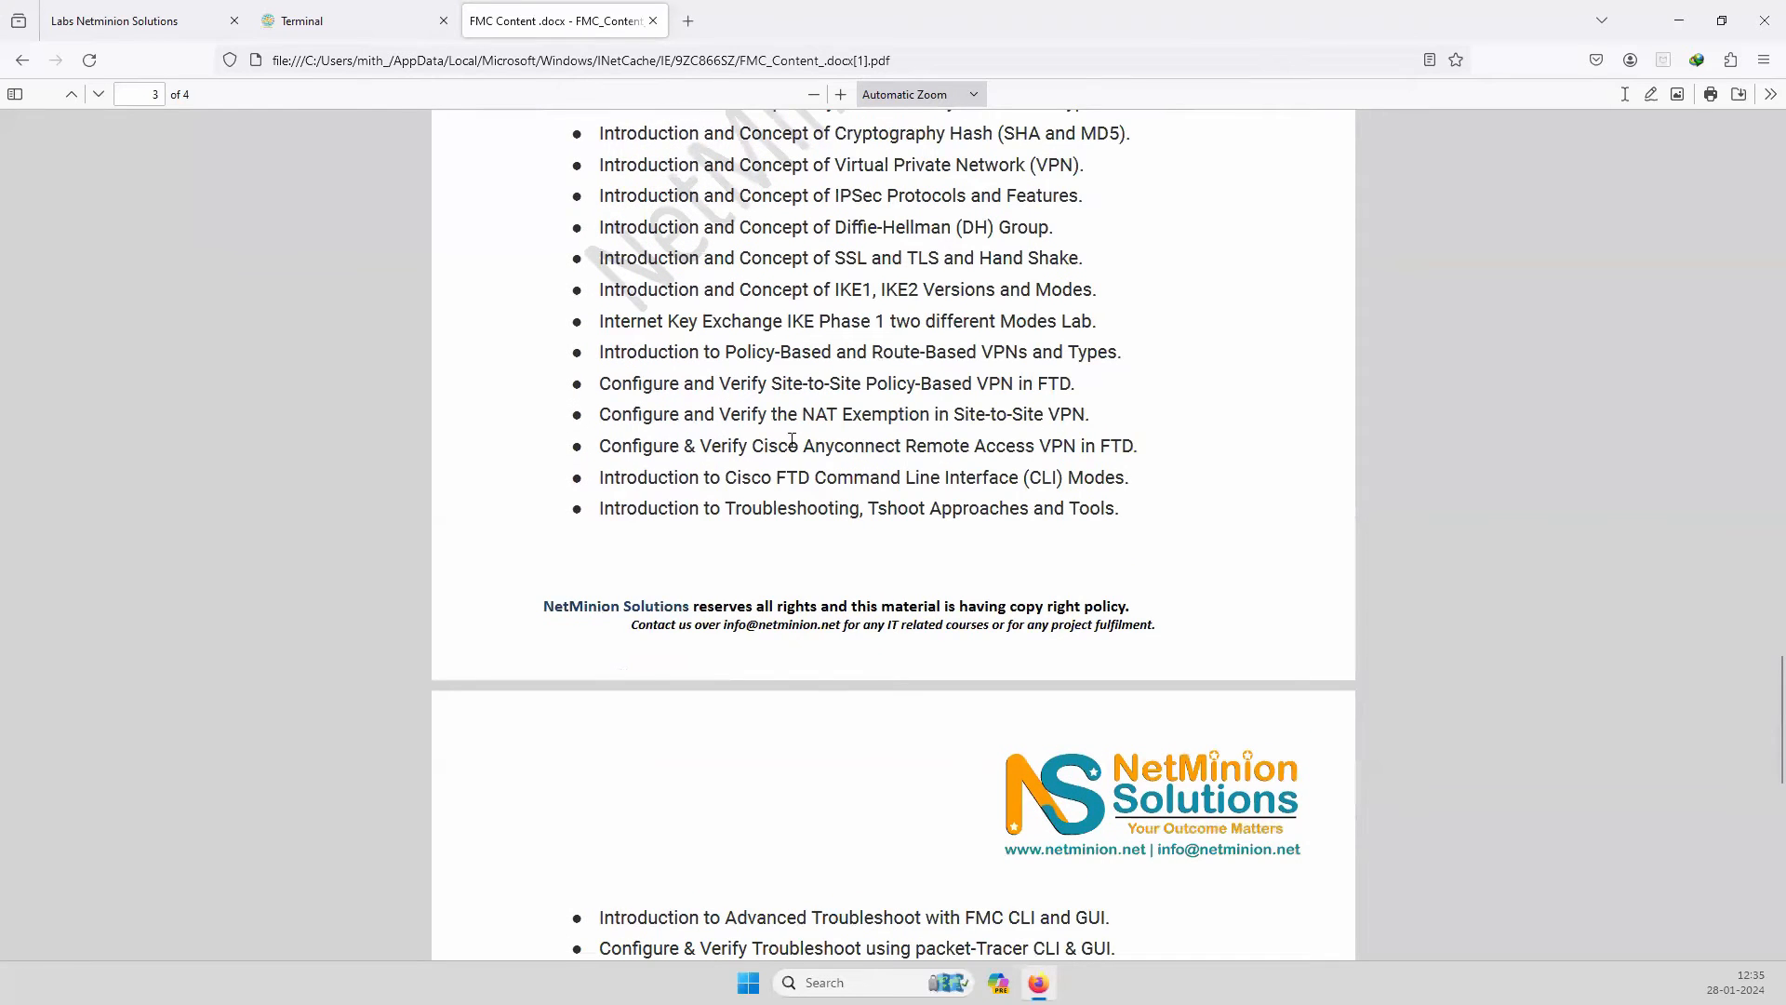
pyautogui.scroll(20, 792, 440)
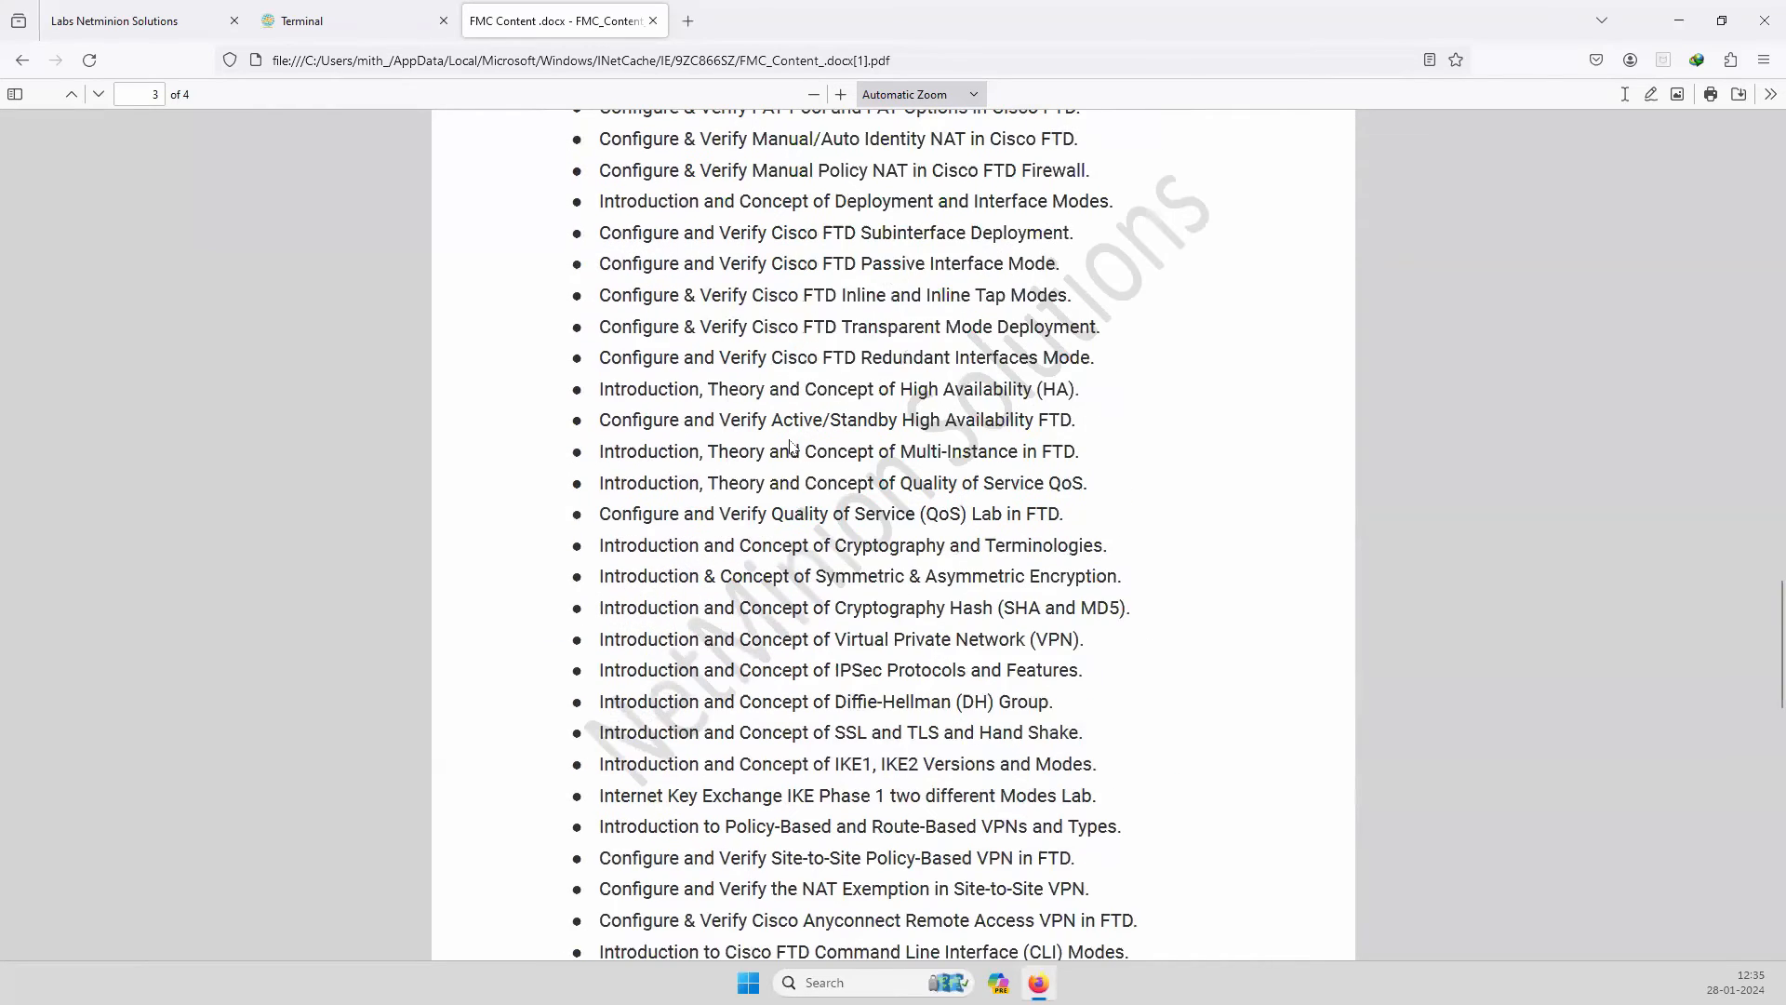
pyautogui.scroll(20, 792, 440)
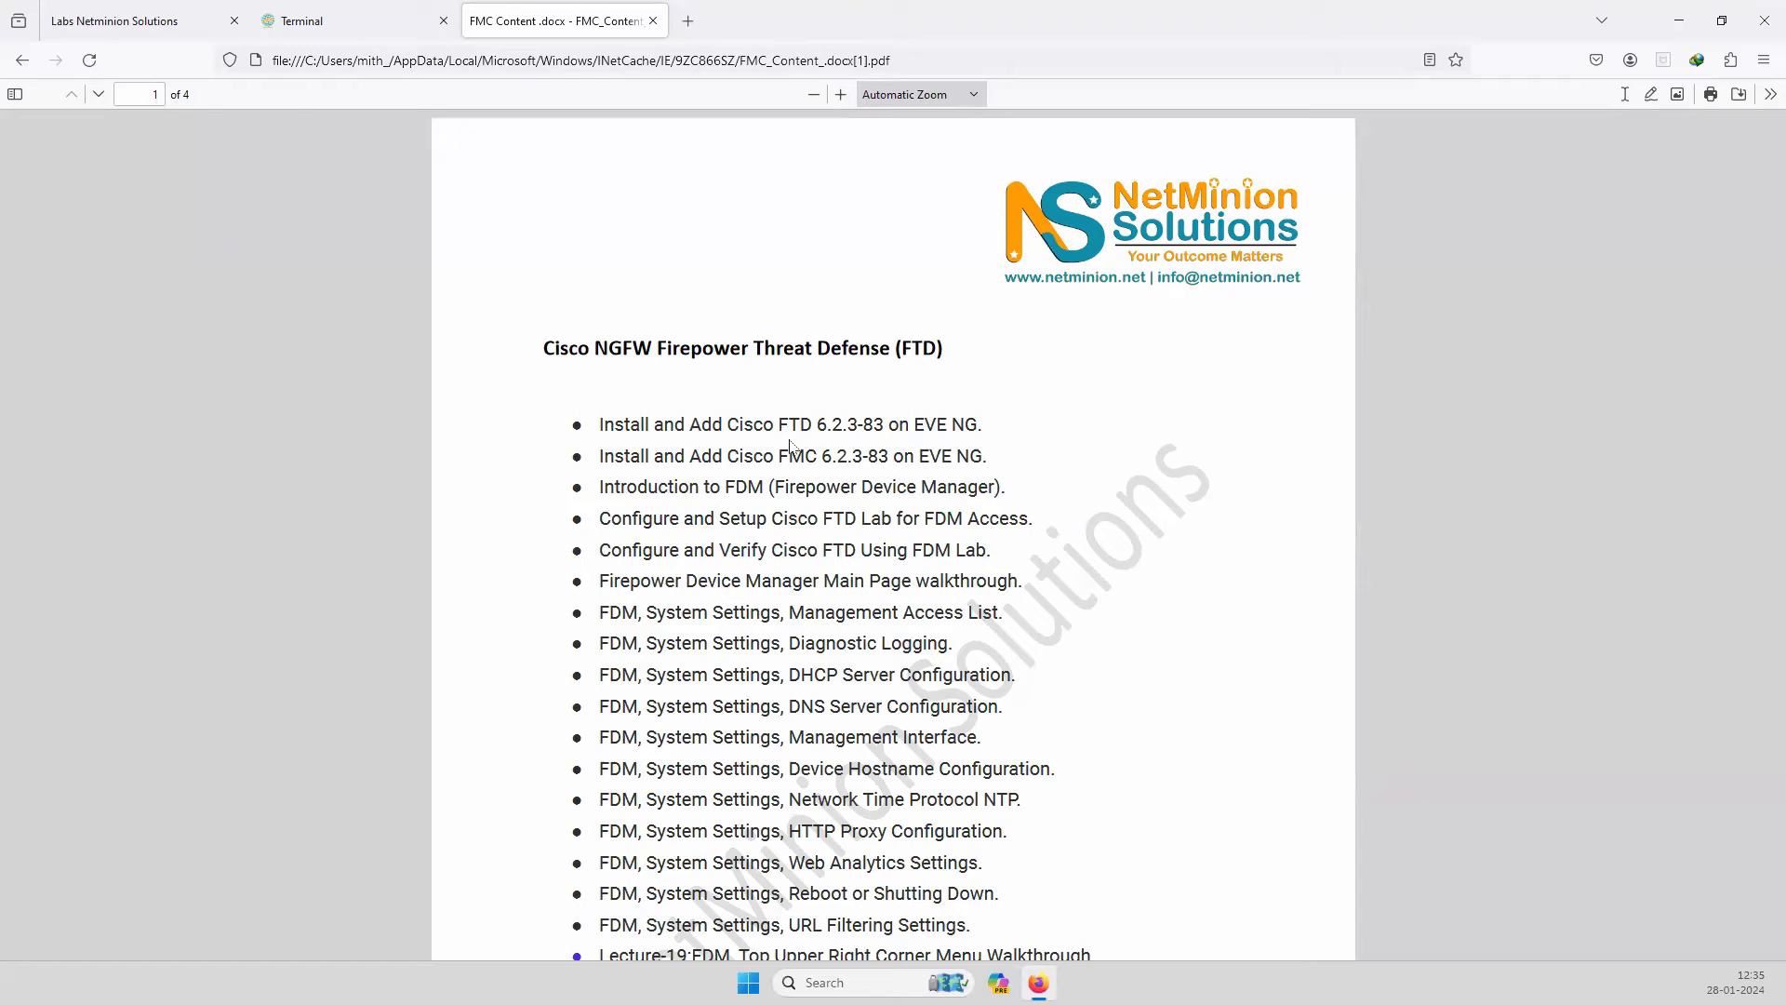
# Load the saved FTD/FMC/switch/router lab through ACCESS YOUR LAB and close the old Terminal tab.
pyautogui.click(105, 18)
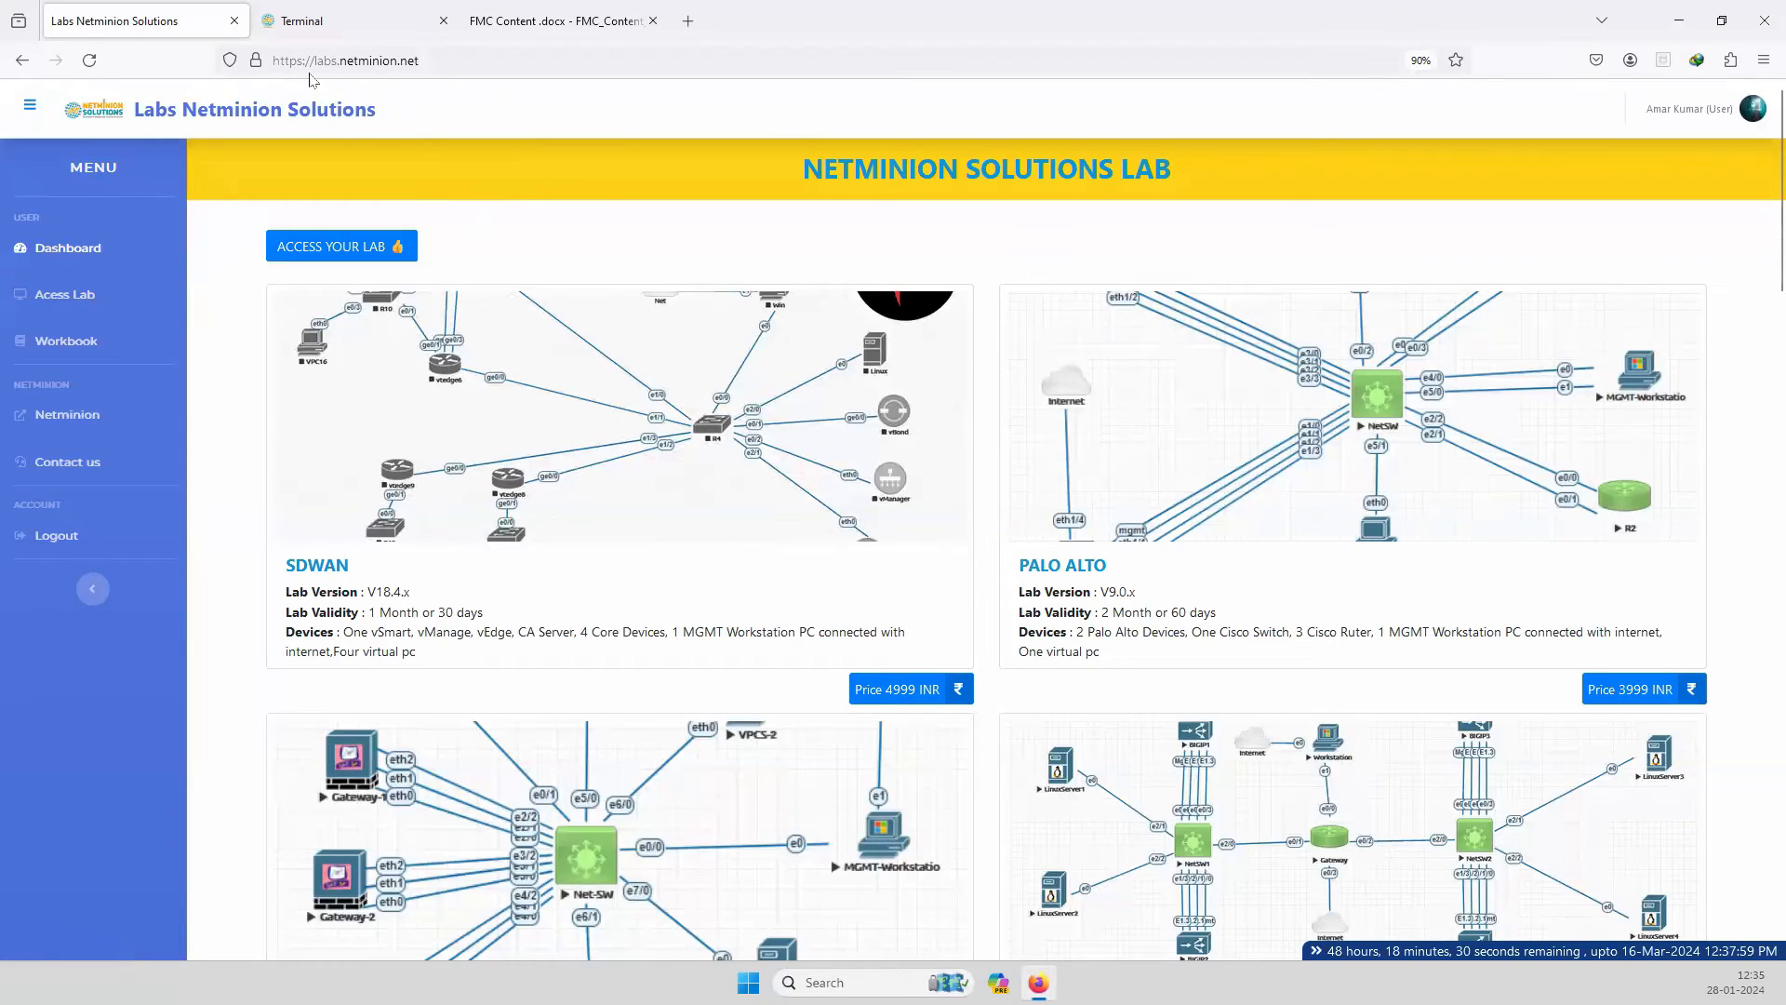
pyautogui.moveTo(316, 62); pyautogui.dragTo(420, 61)
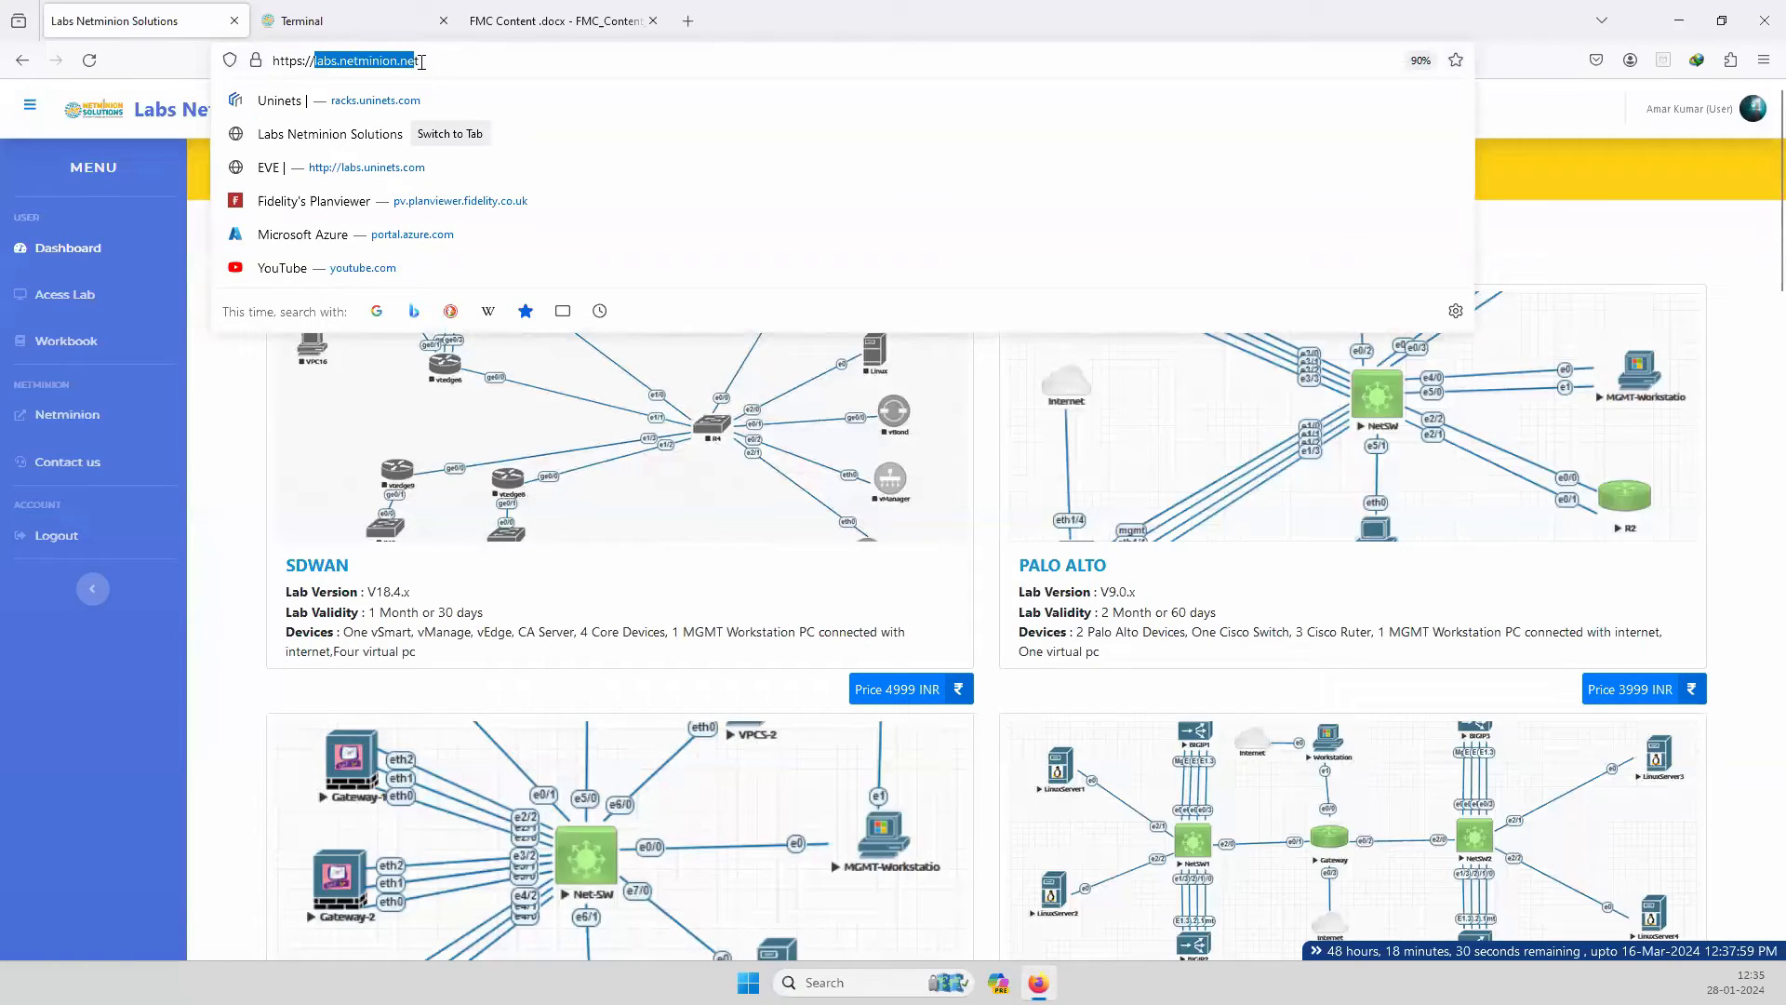
pyautogui.click(251, 388)
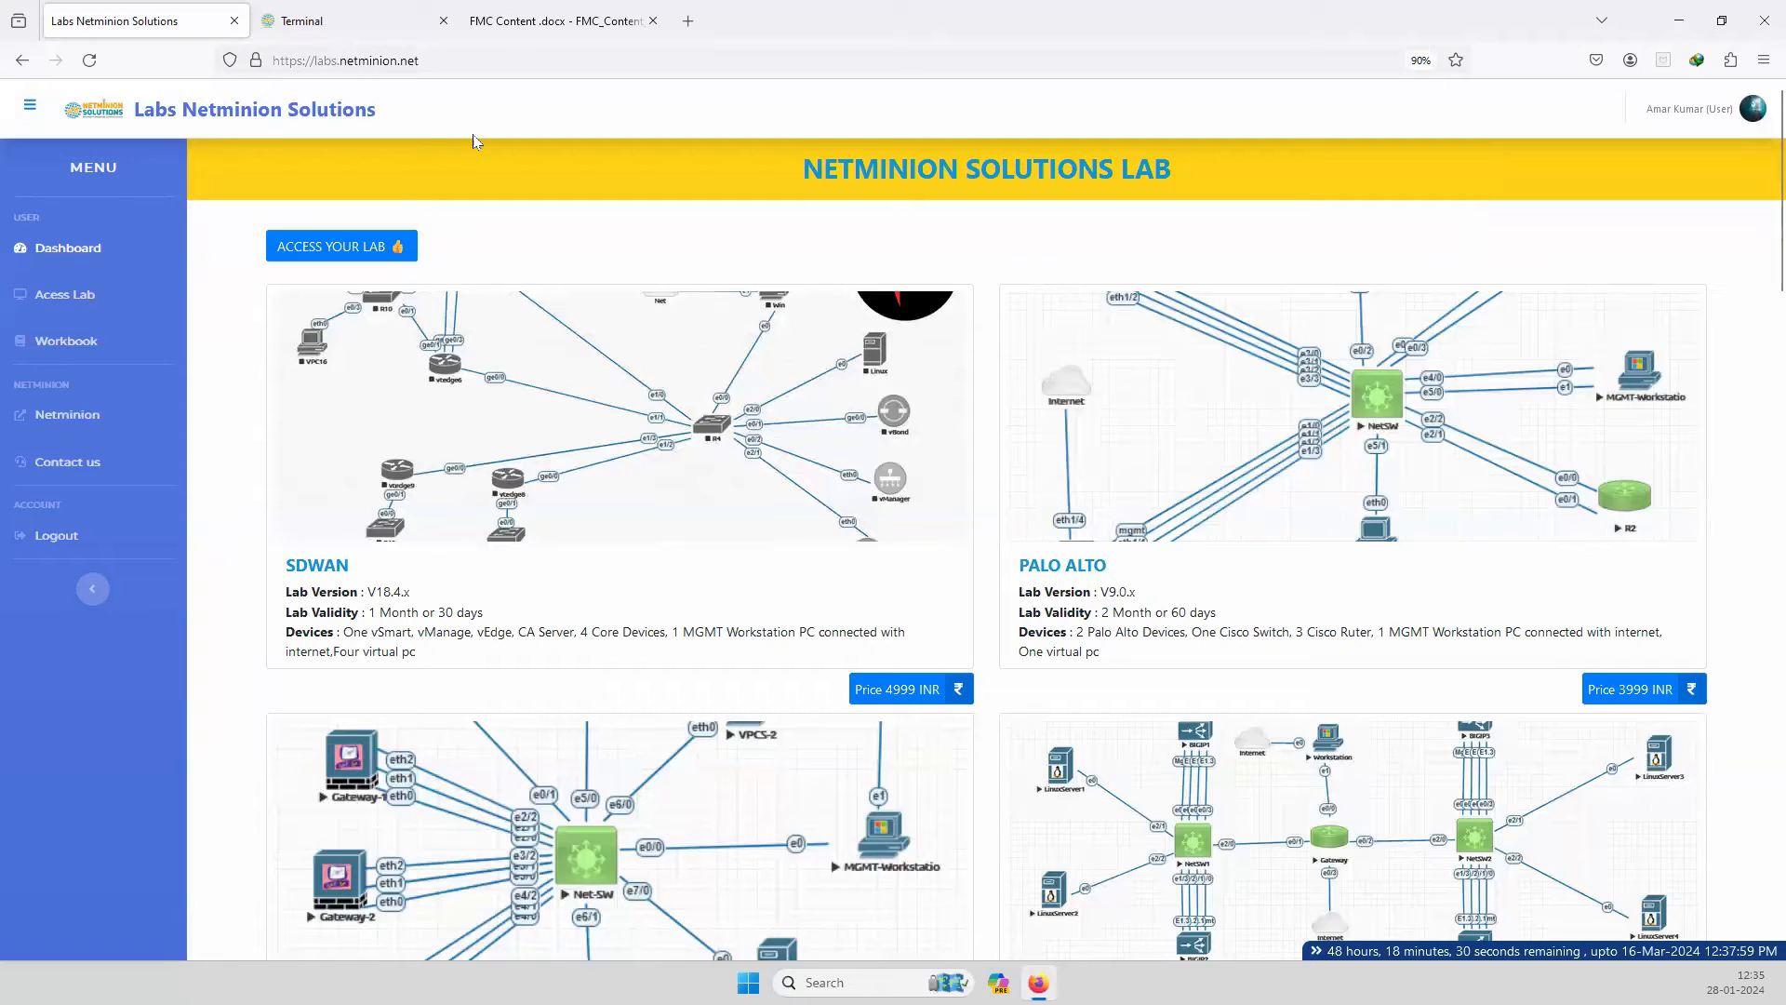
pyautogui.click(359, 255)
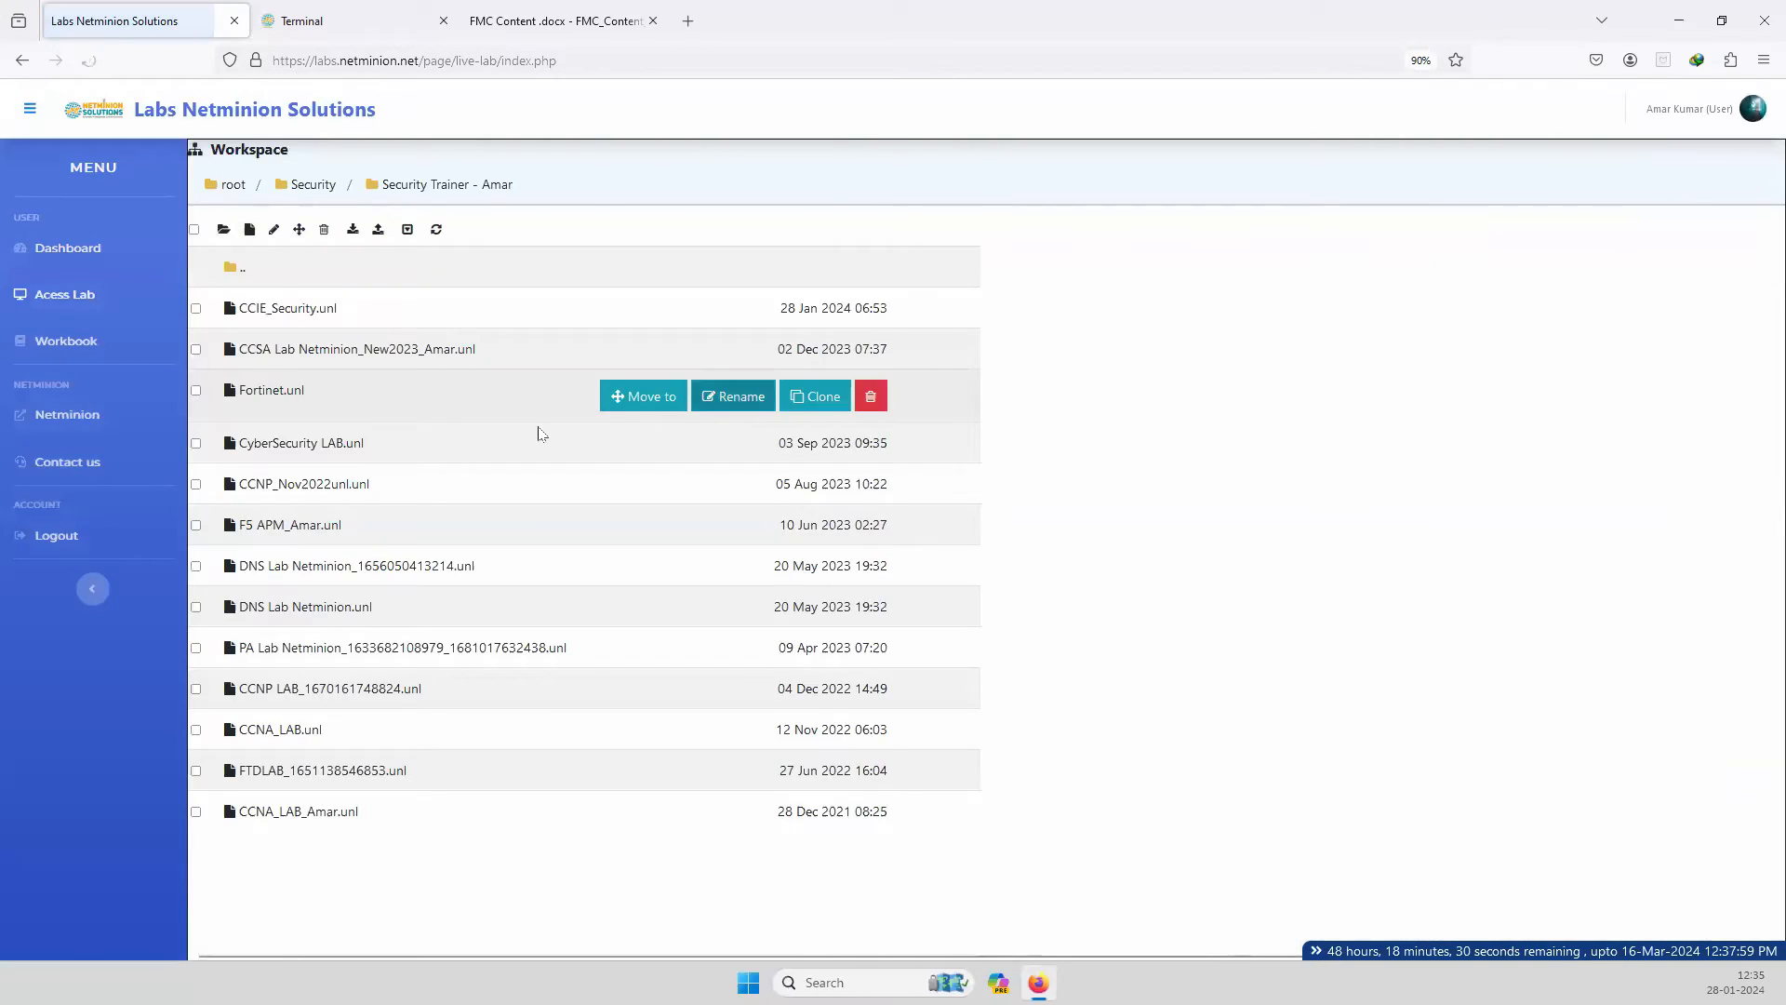
pyautogui.doubleClick(307, 400)
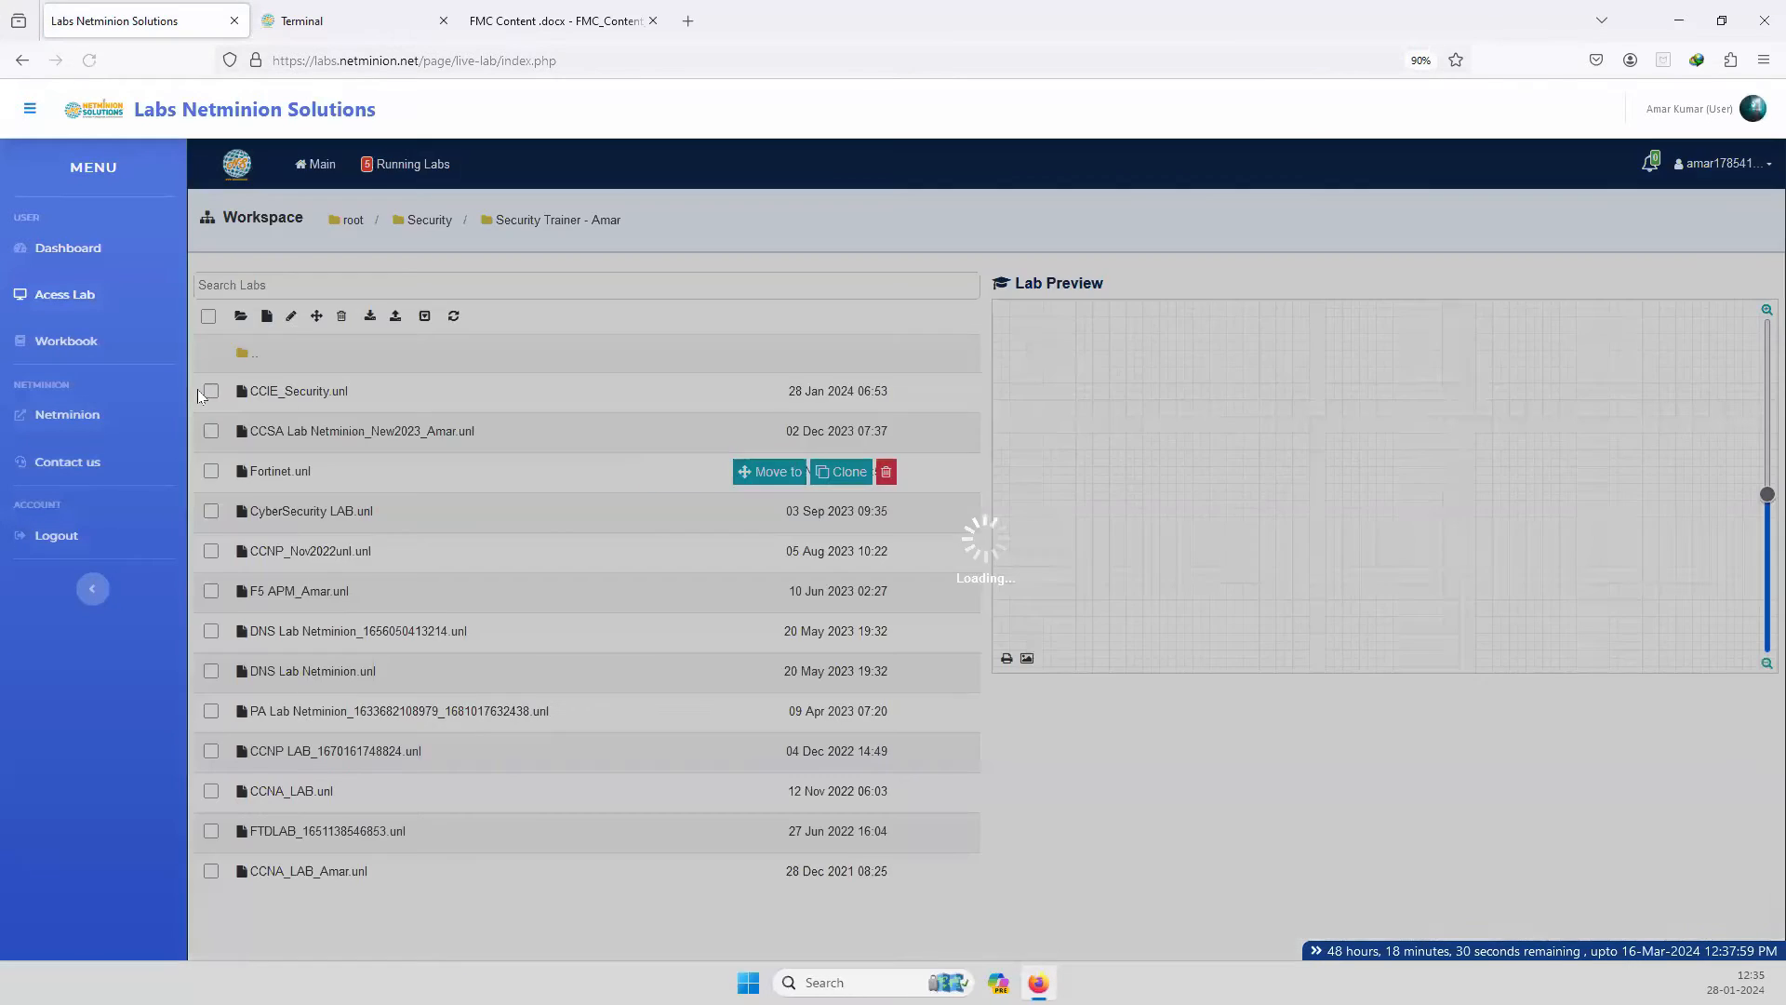
pyautogui.click(443, 21)
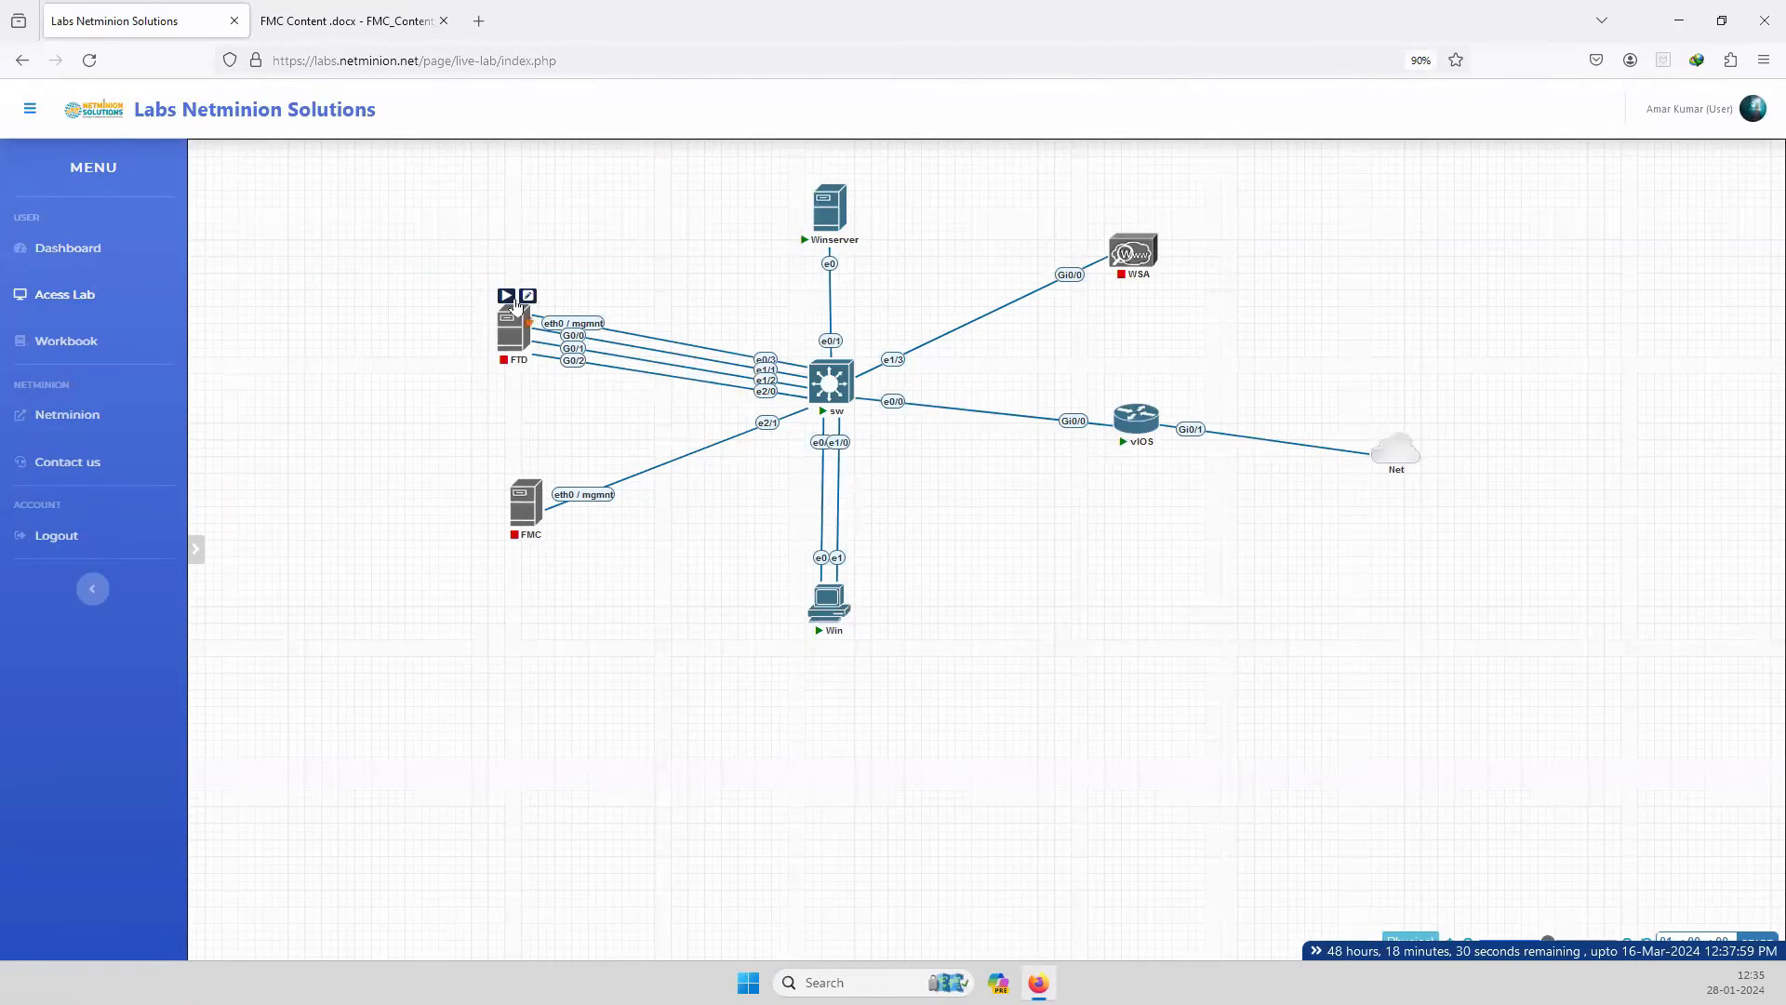
pyautogui.click(526, 297)
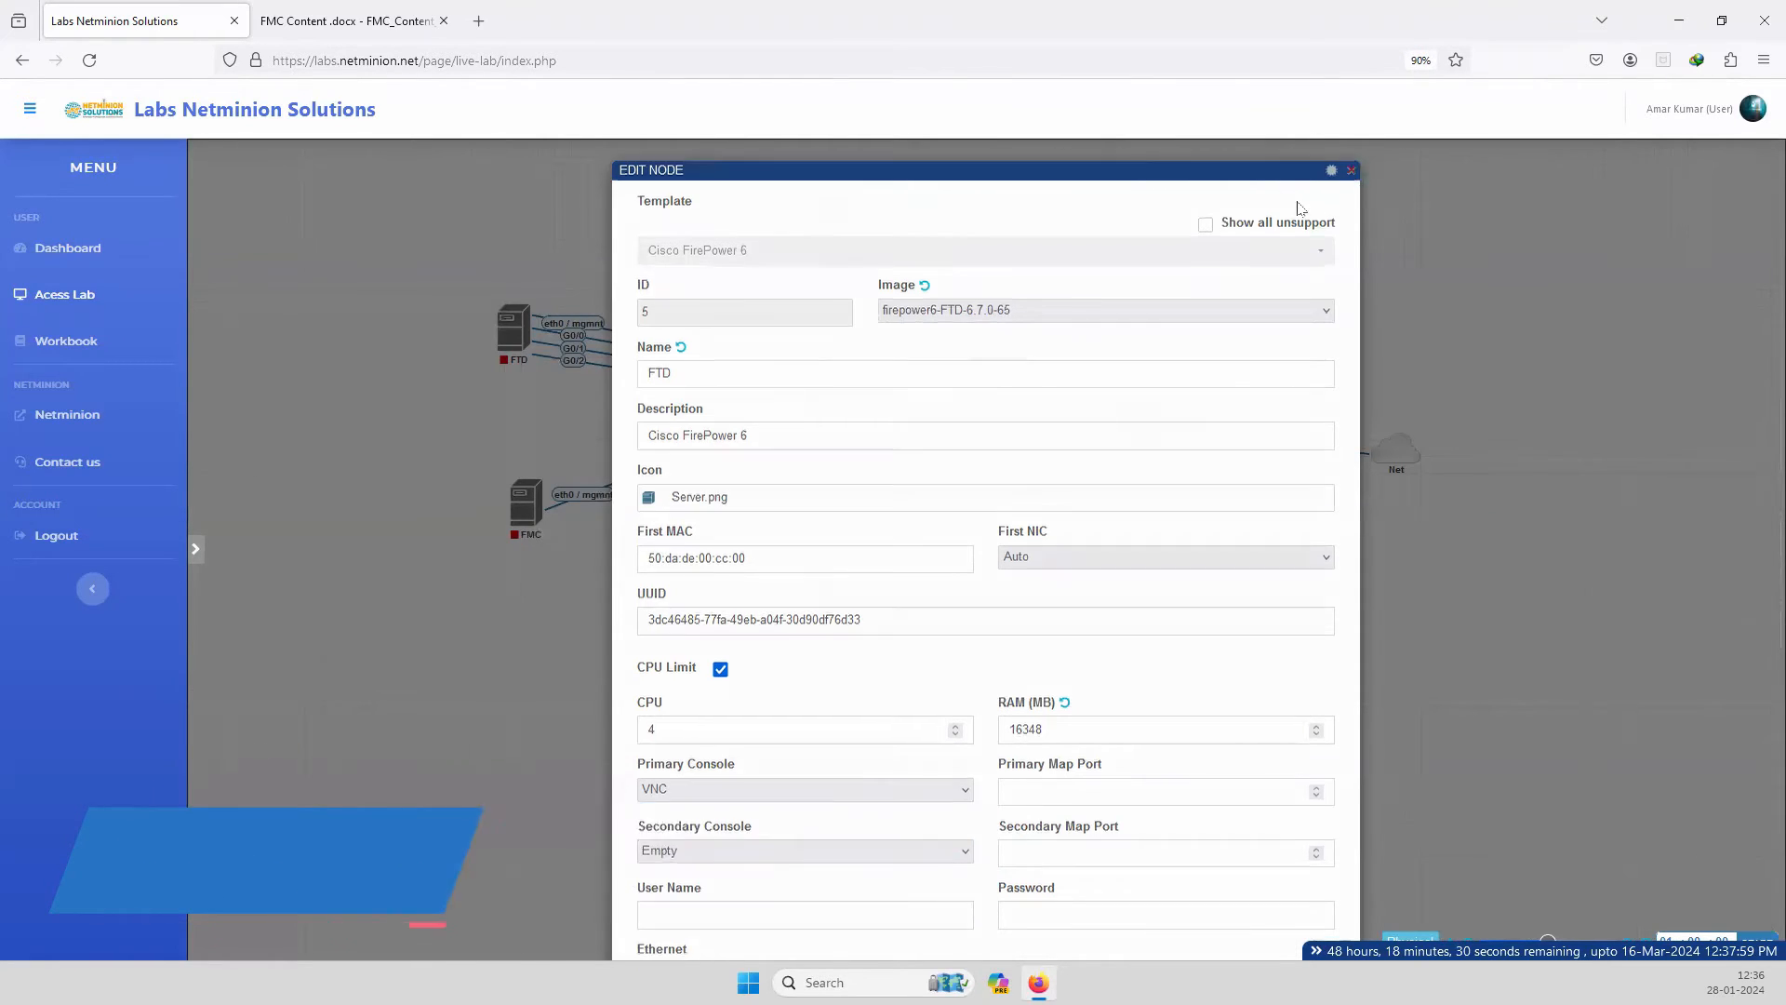
pyautogui.click(1351, 177)
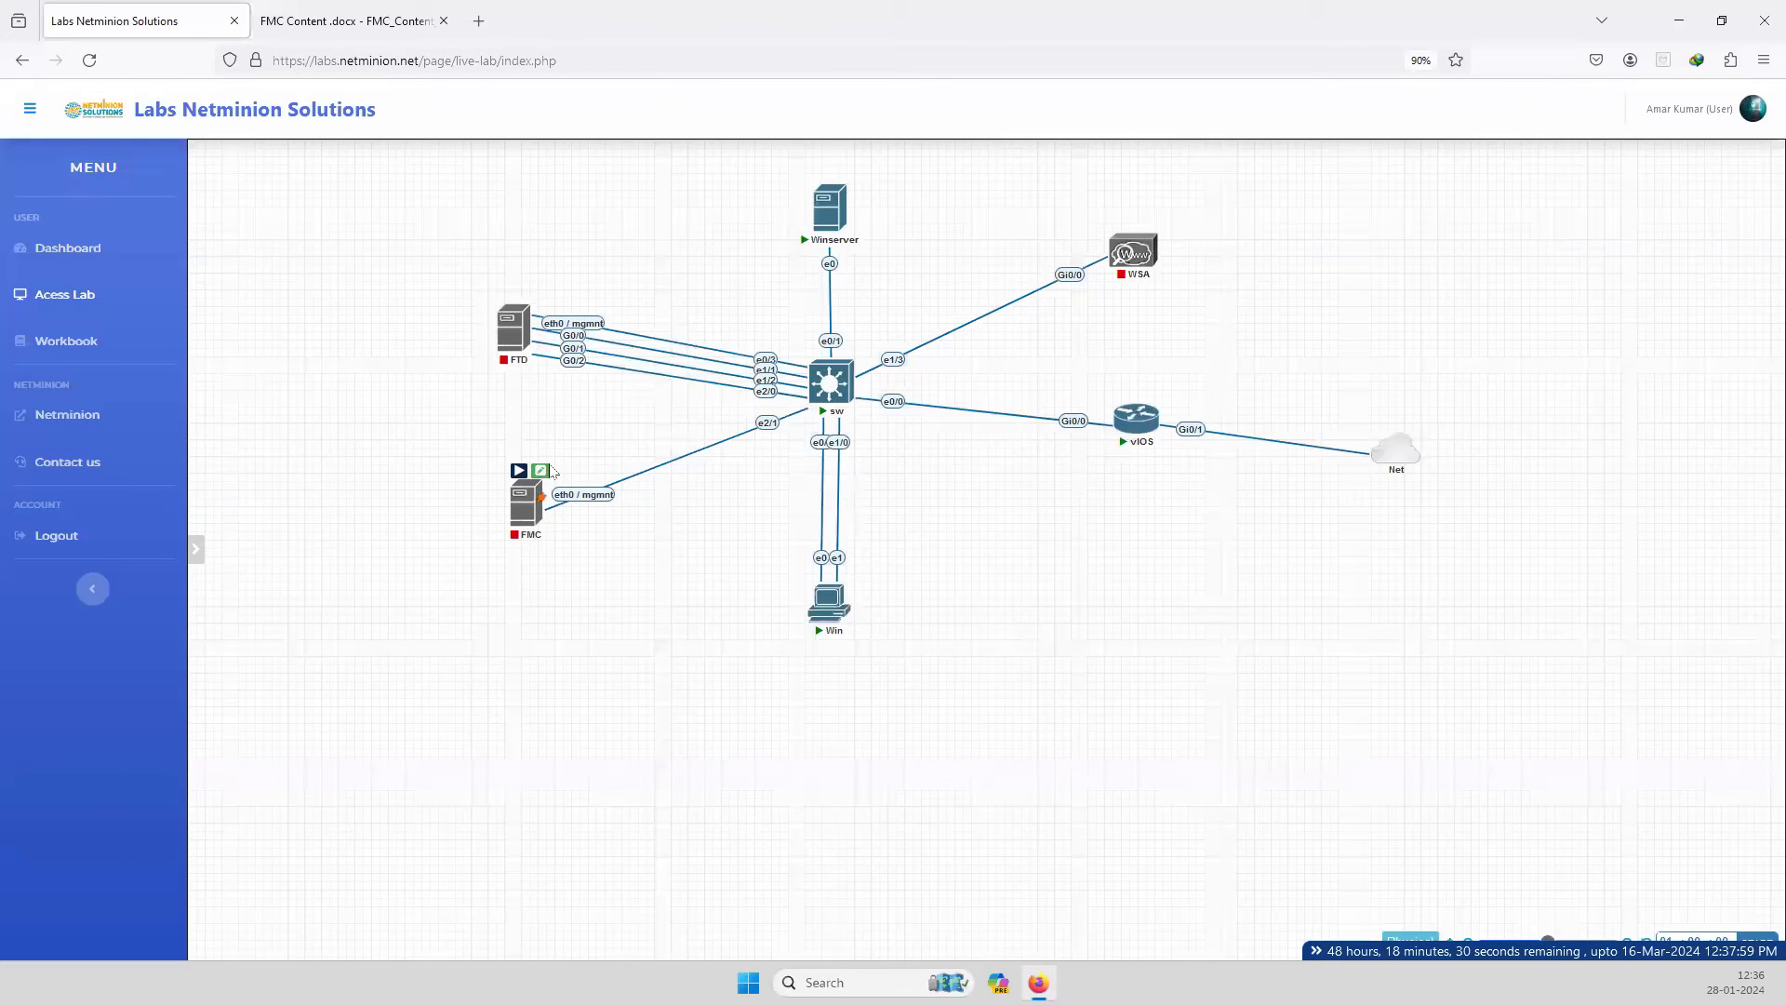
pyautogui.click(547, 468)
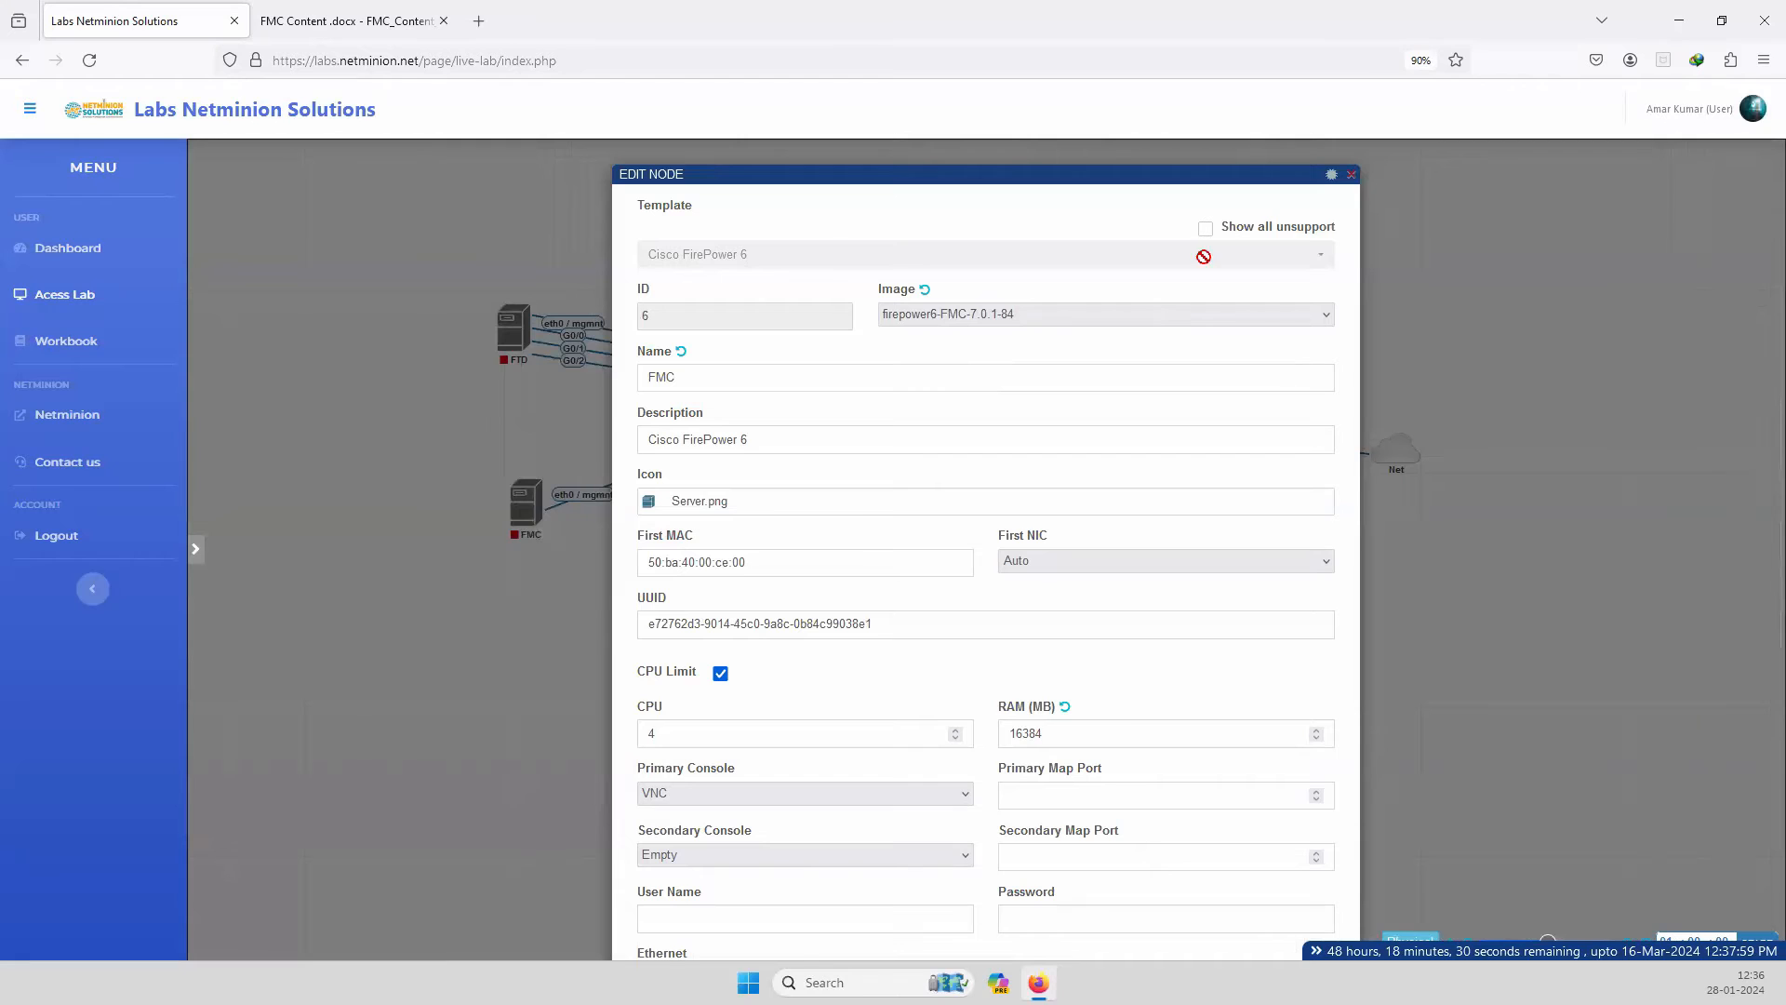
pyautogui.click(1351, 179)
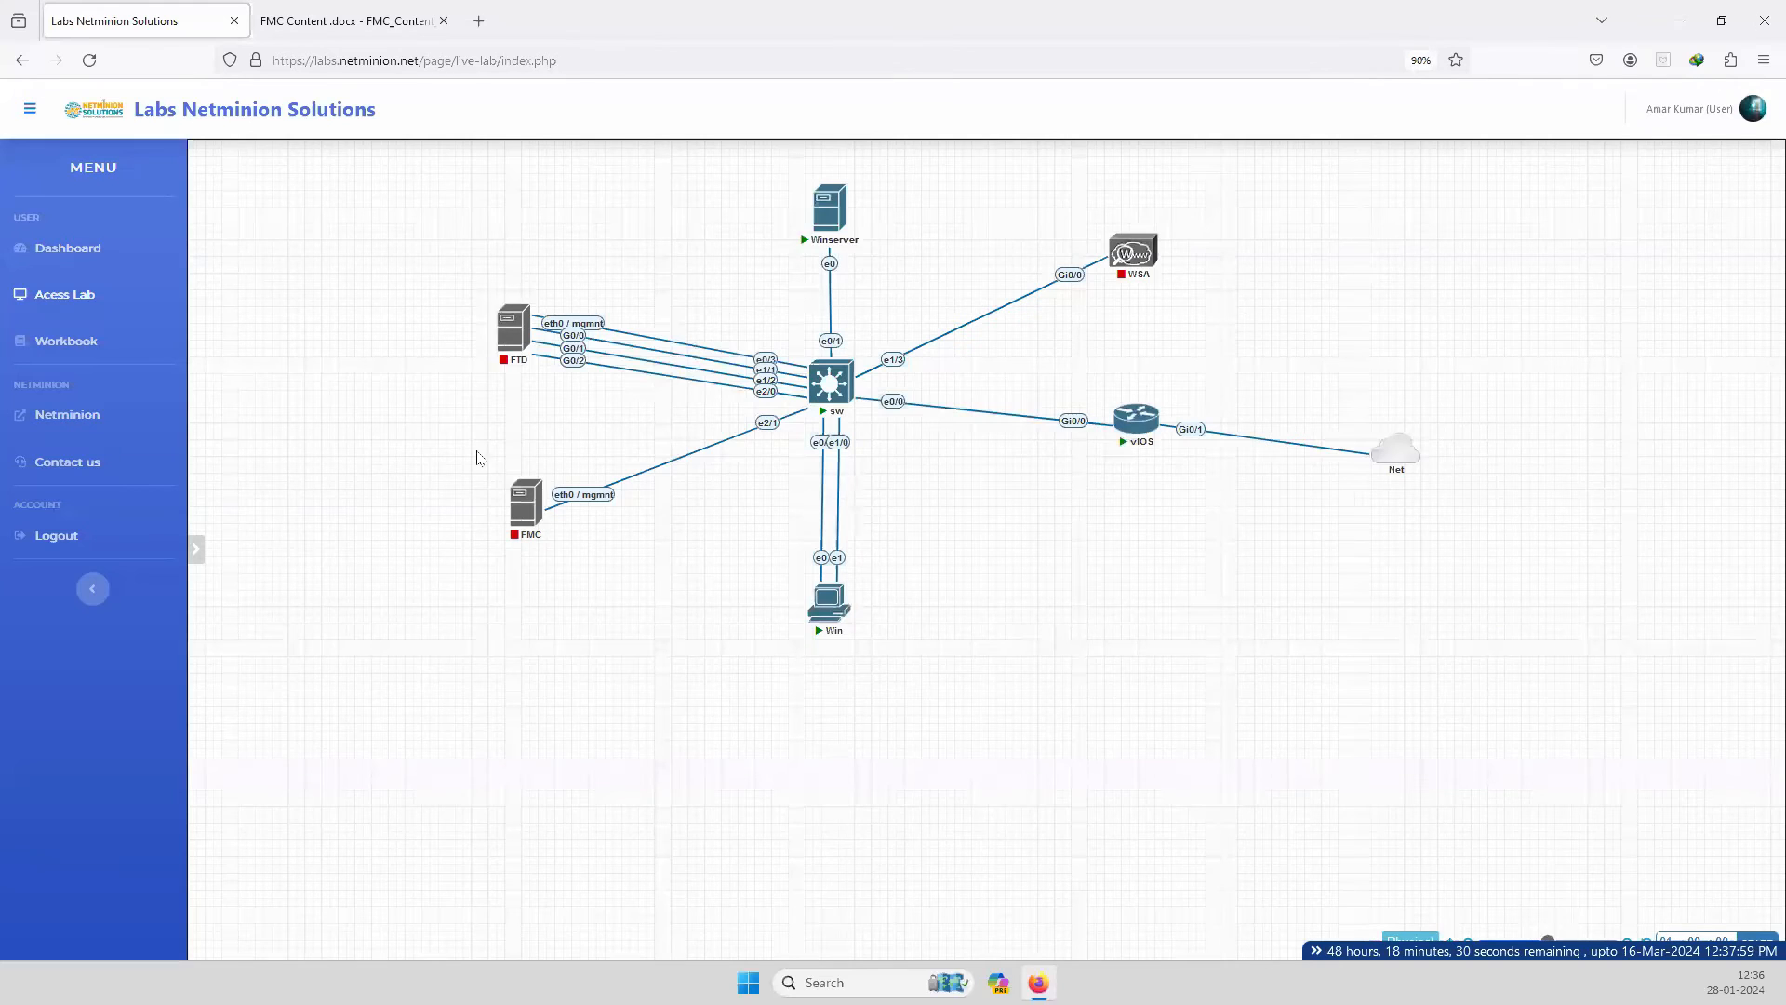
# Start the FTD and FMC nodes and pop the FTD console out into its own browser tab.
pyautogui.moveTo(511, 330)
pyautogui.click(506, 295)
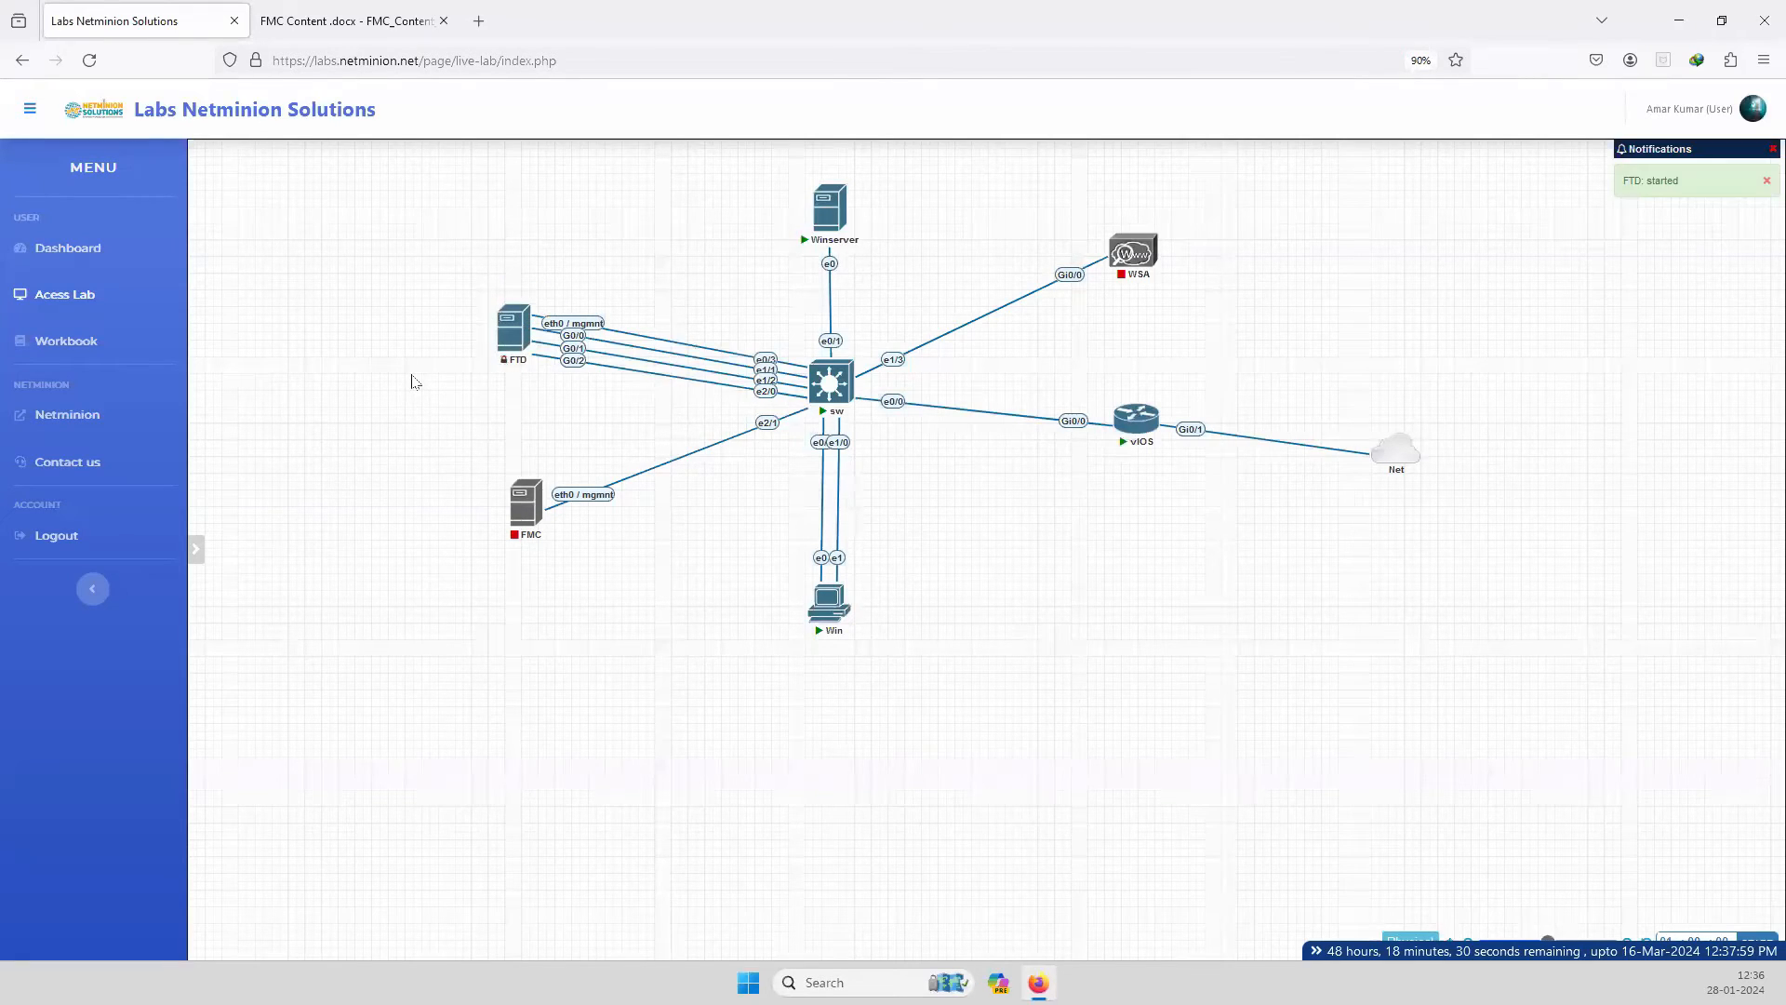
pyautogui.moveTo(514, 536)
pyautogui.click(518, 470)
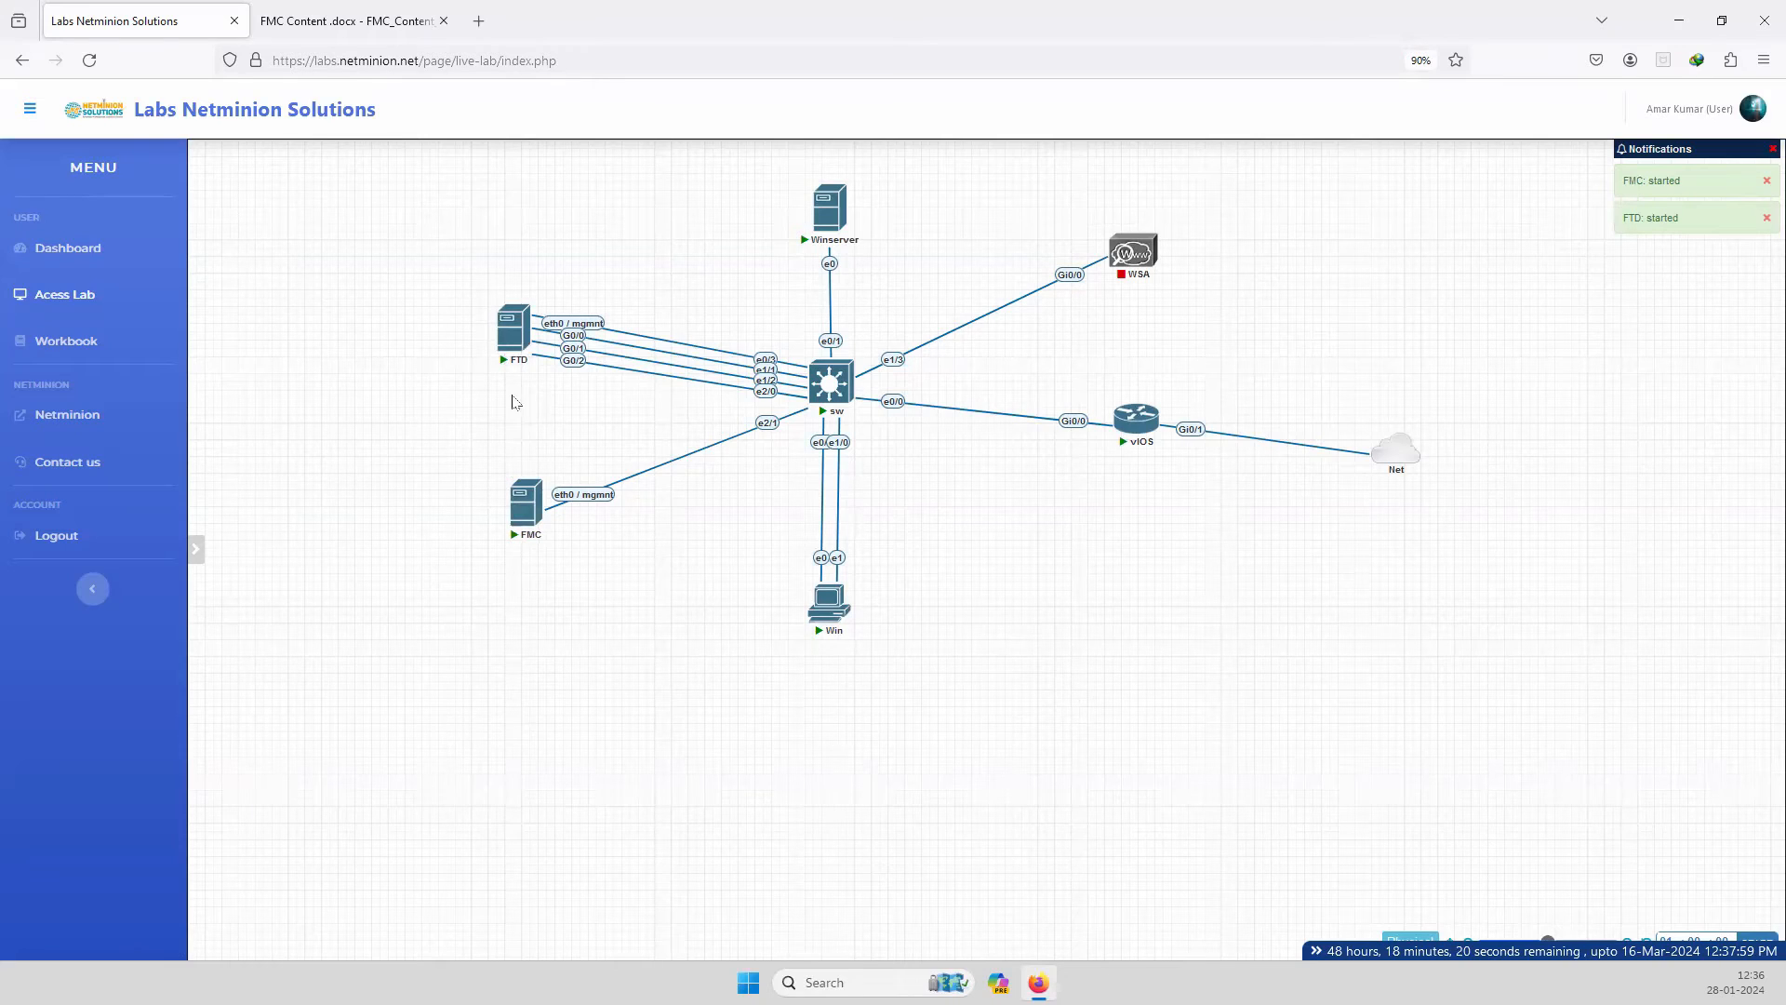
pyautogui.click(509, 326)
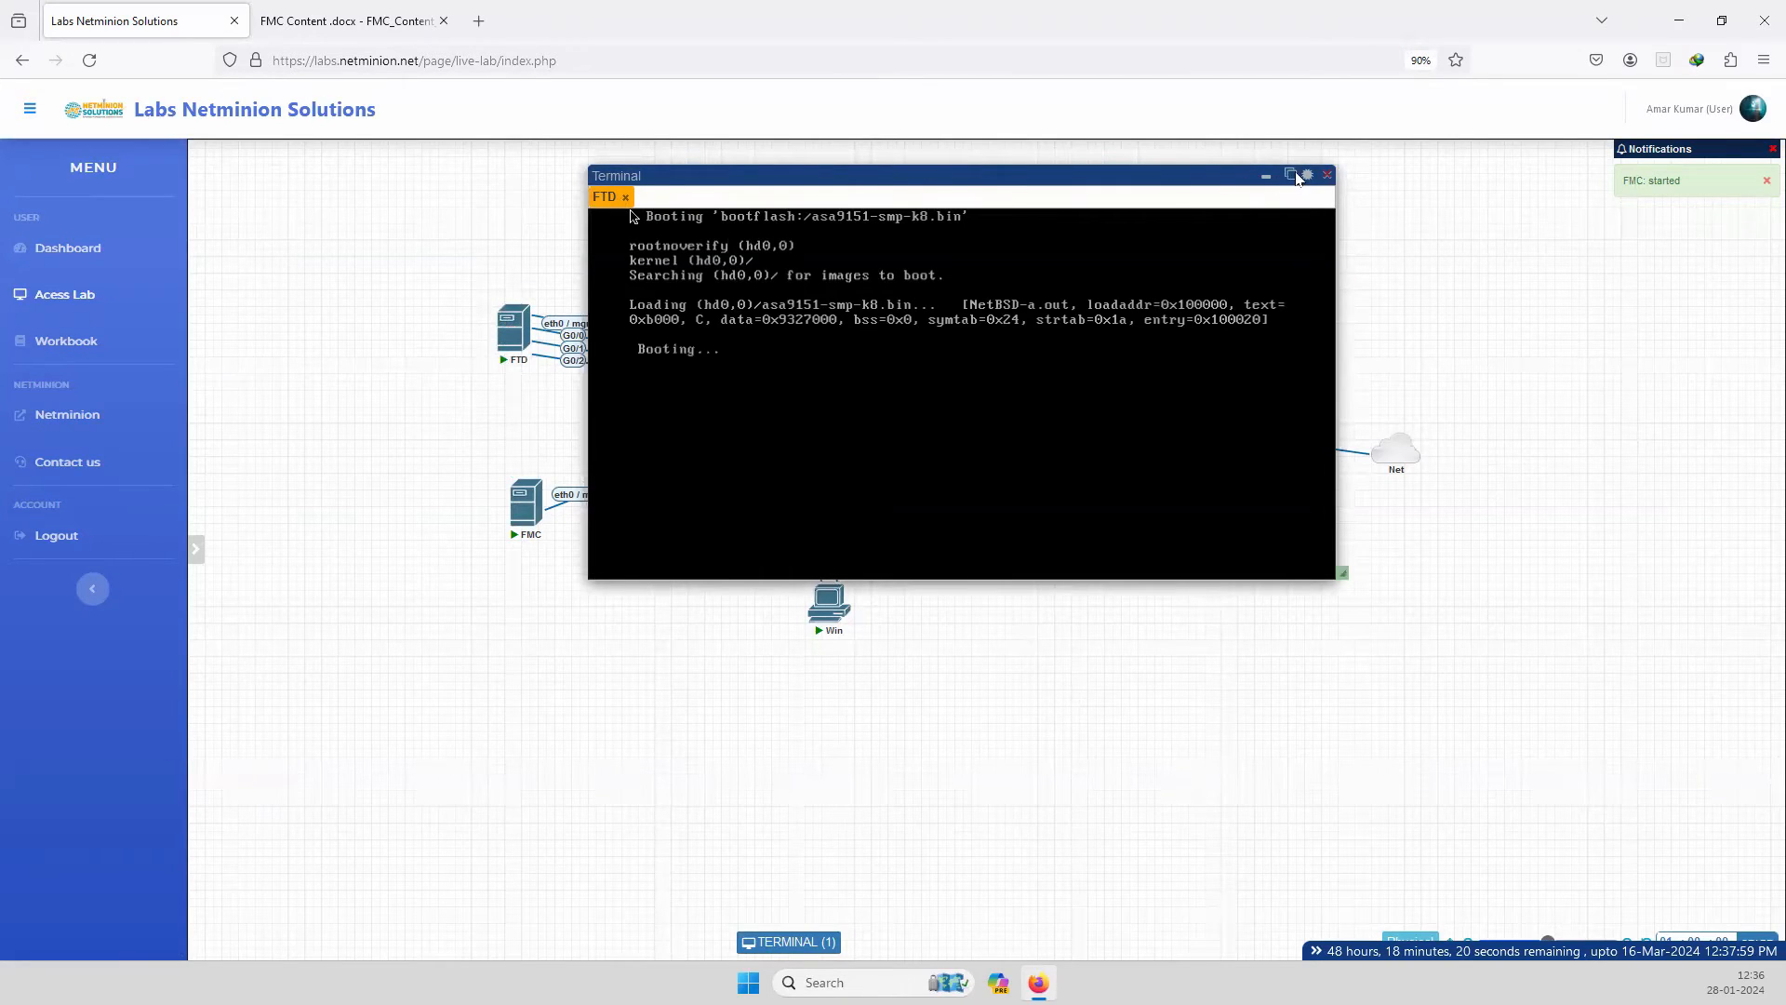
pyautogui.click(1292, 174)
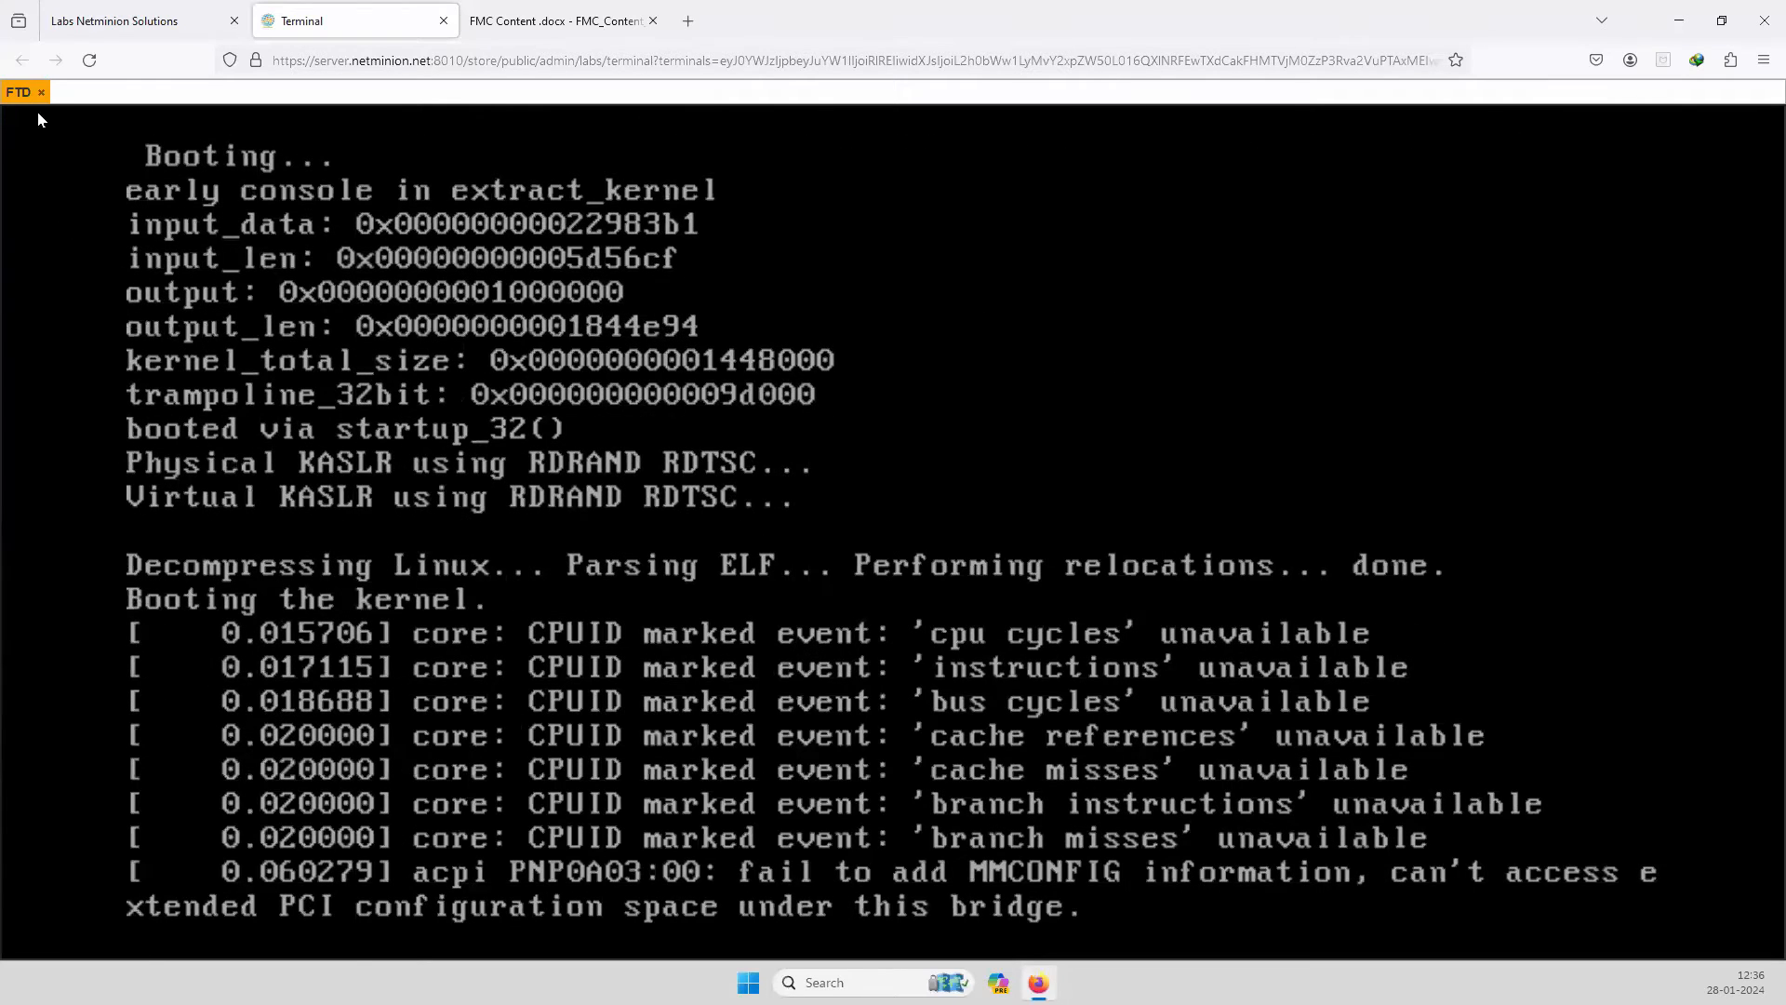
# Reopen the FTD console and reconnect its dropped session to reach the Firepower login prompt.
pyautogui.click(139, 21)
pyautogui.click(520, 471)
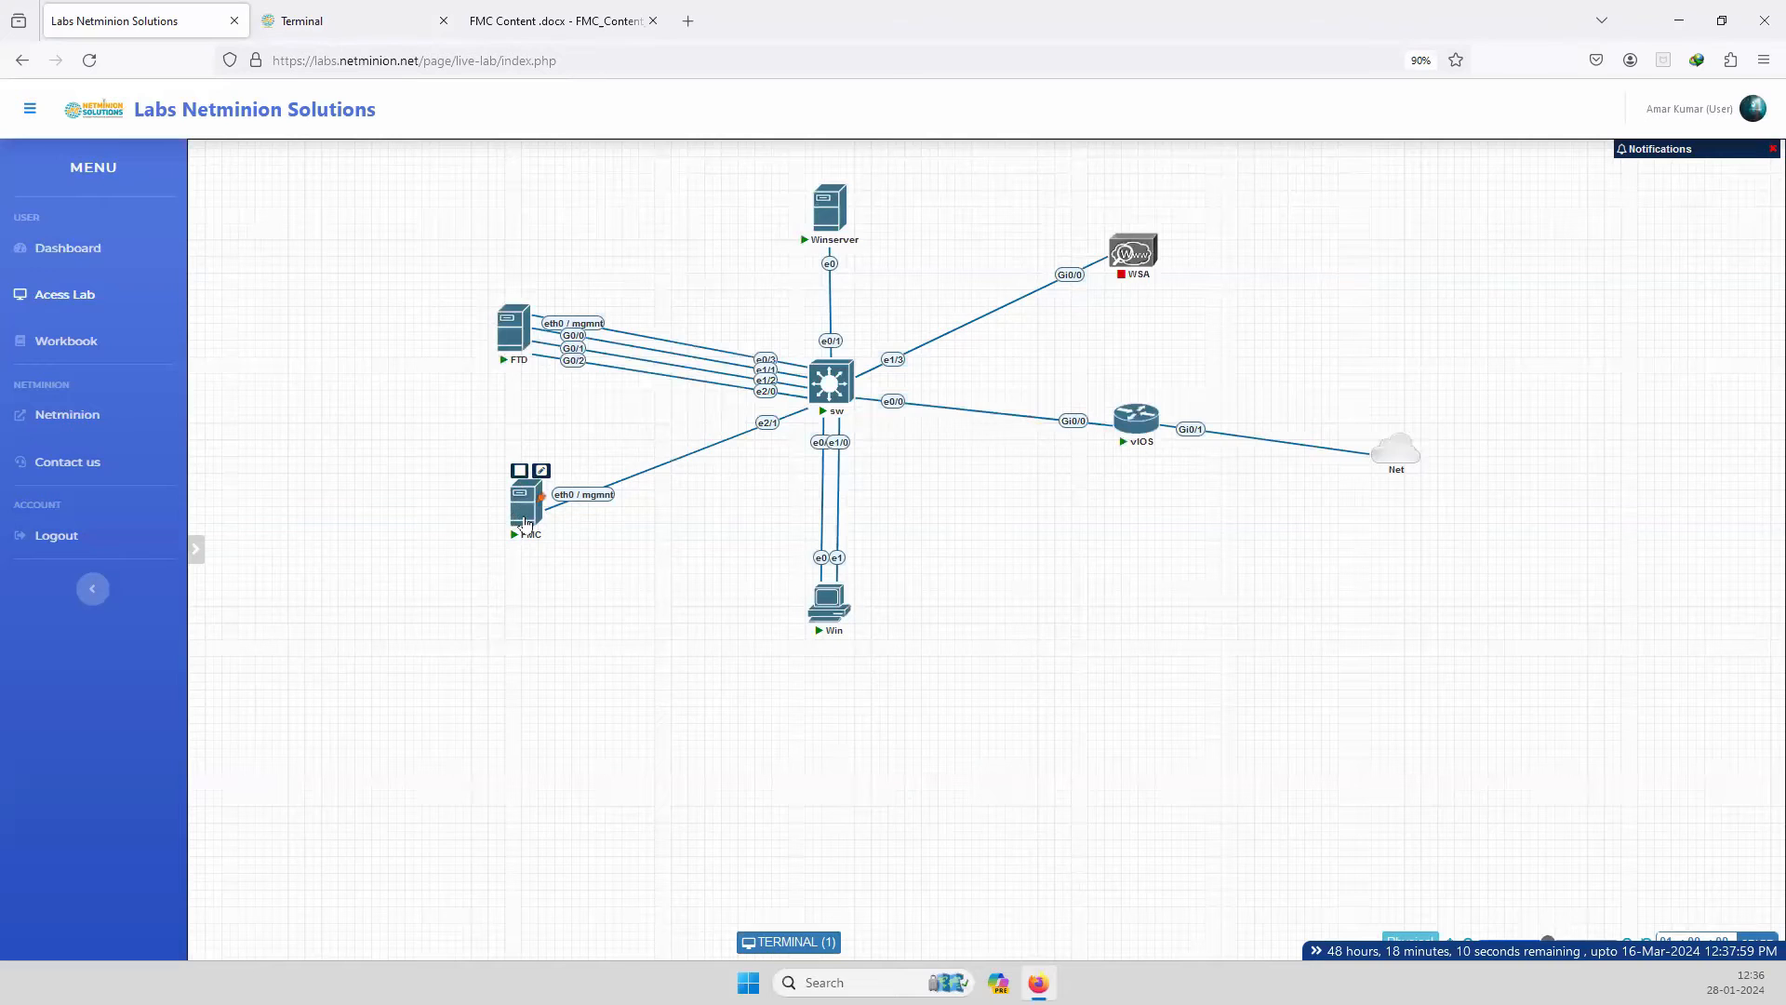
pyautogui.click(326, 28)
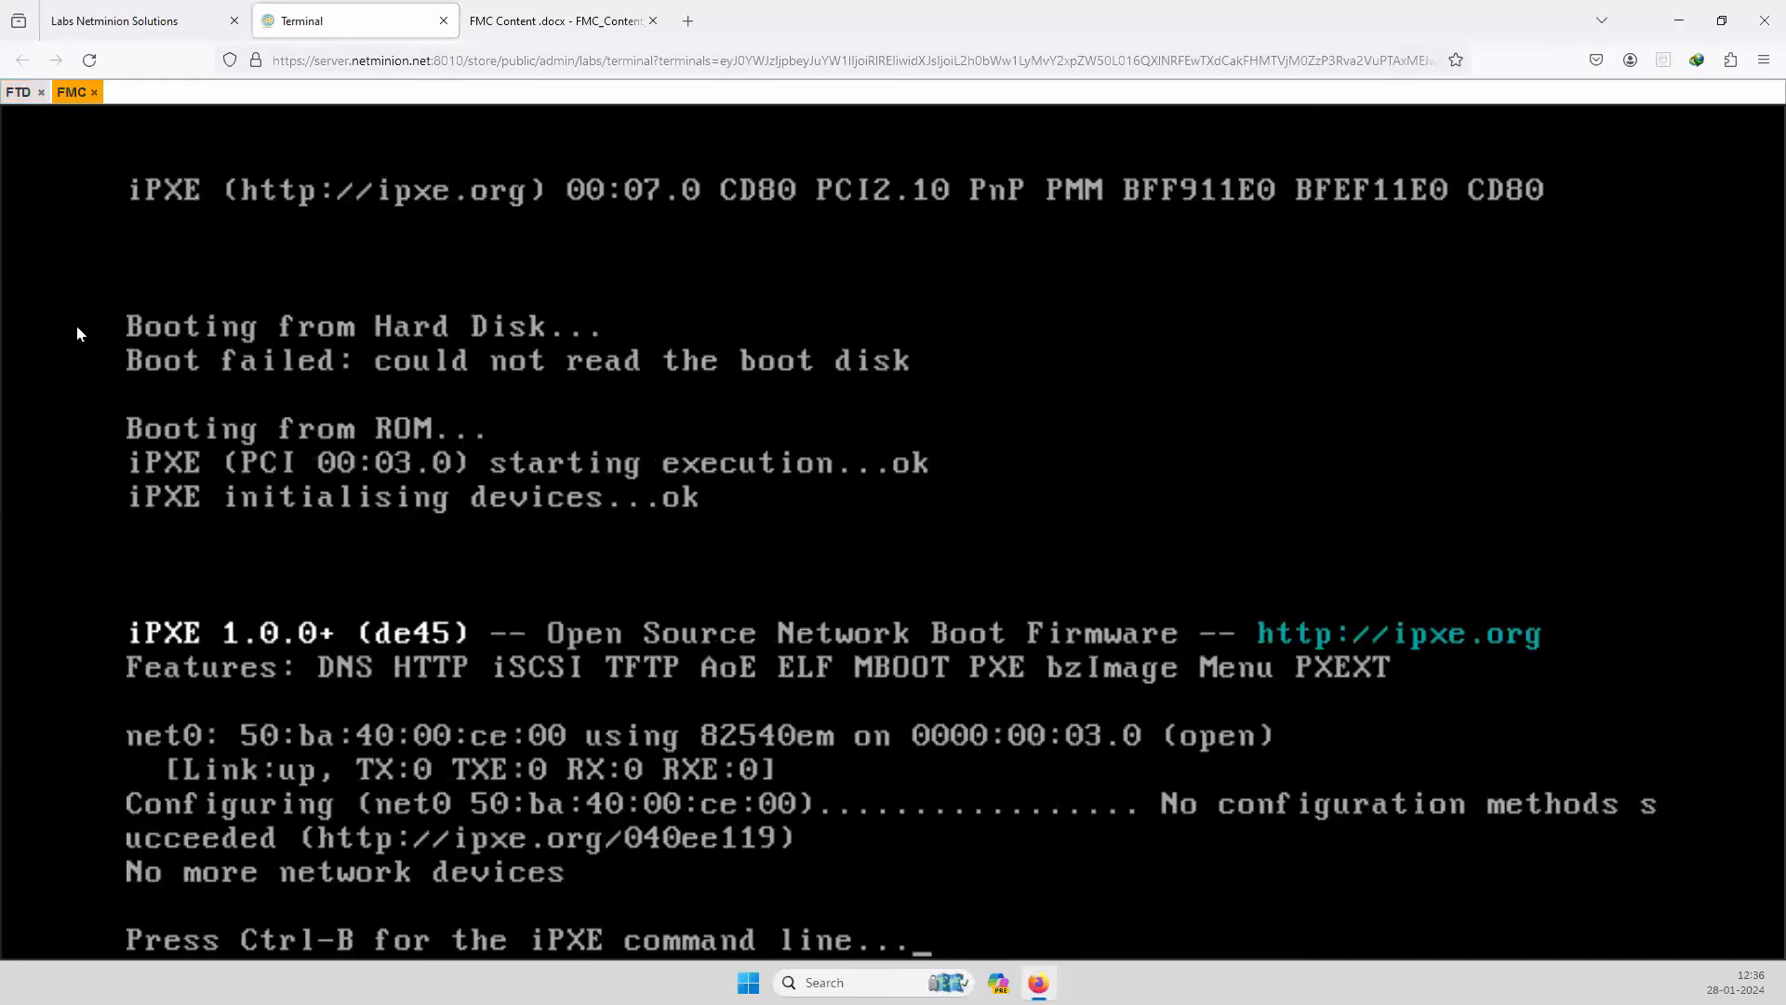
pyautogui.click(18, 93)
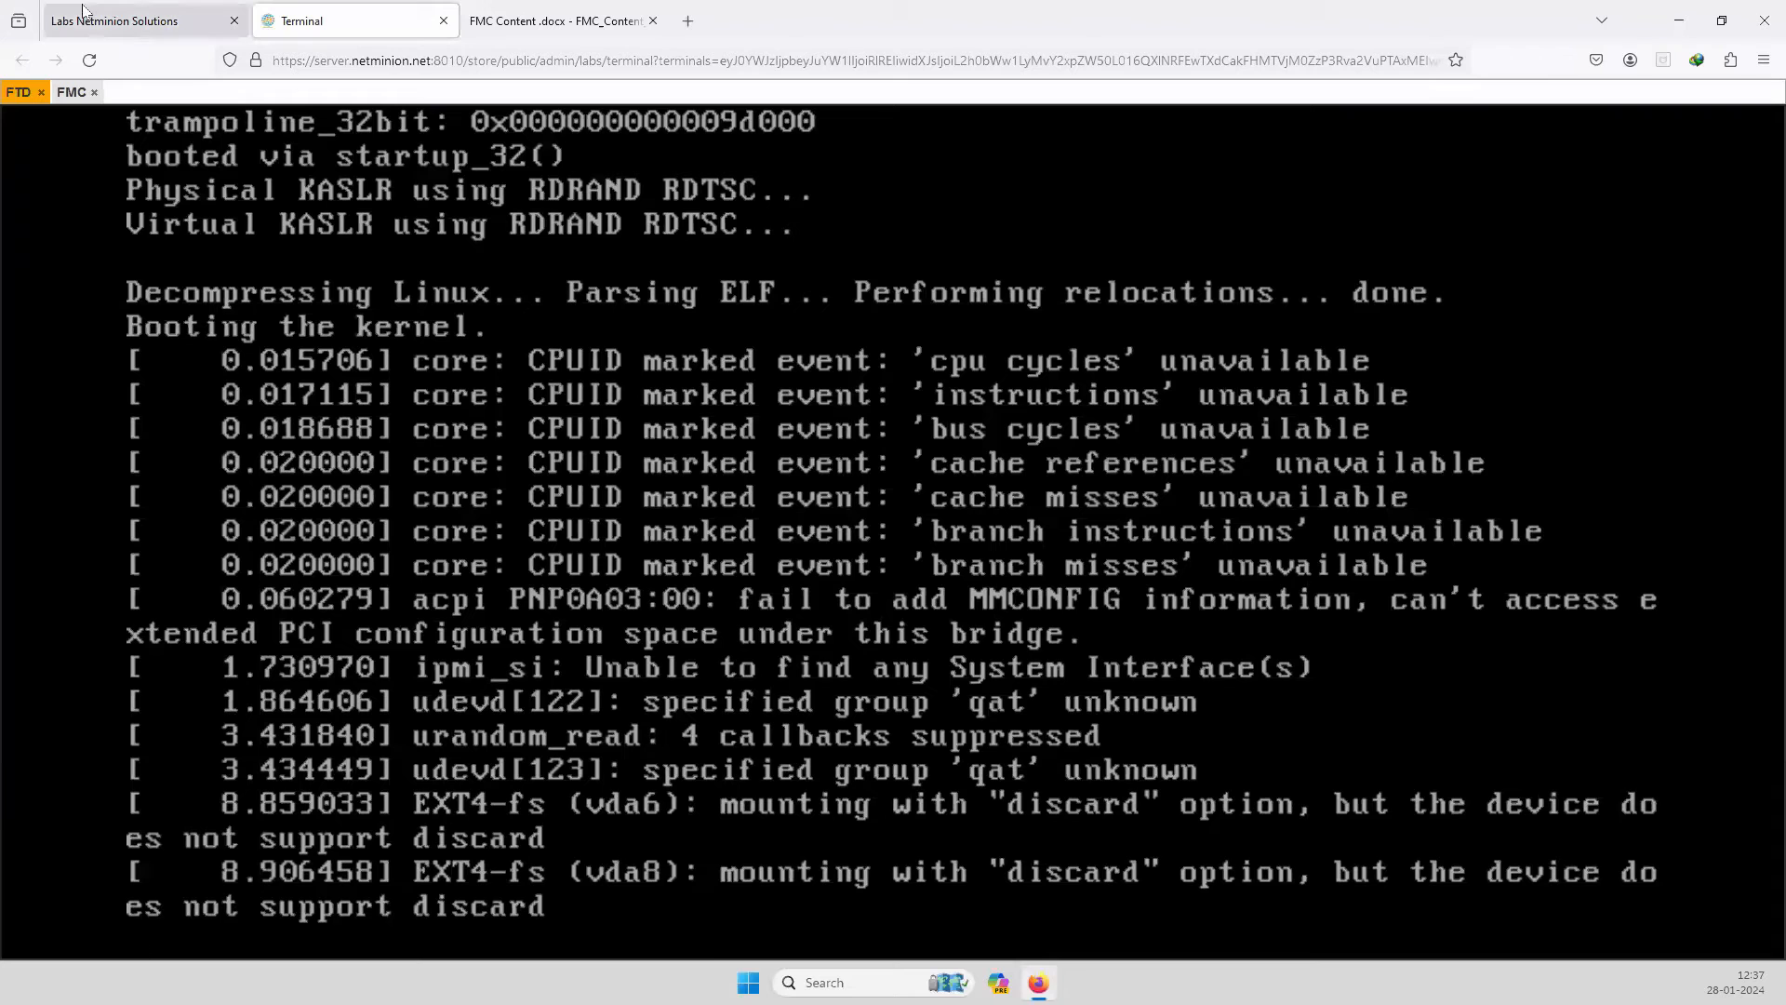
pyautogui.hotkey('ctrl', 'pageup')
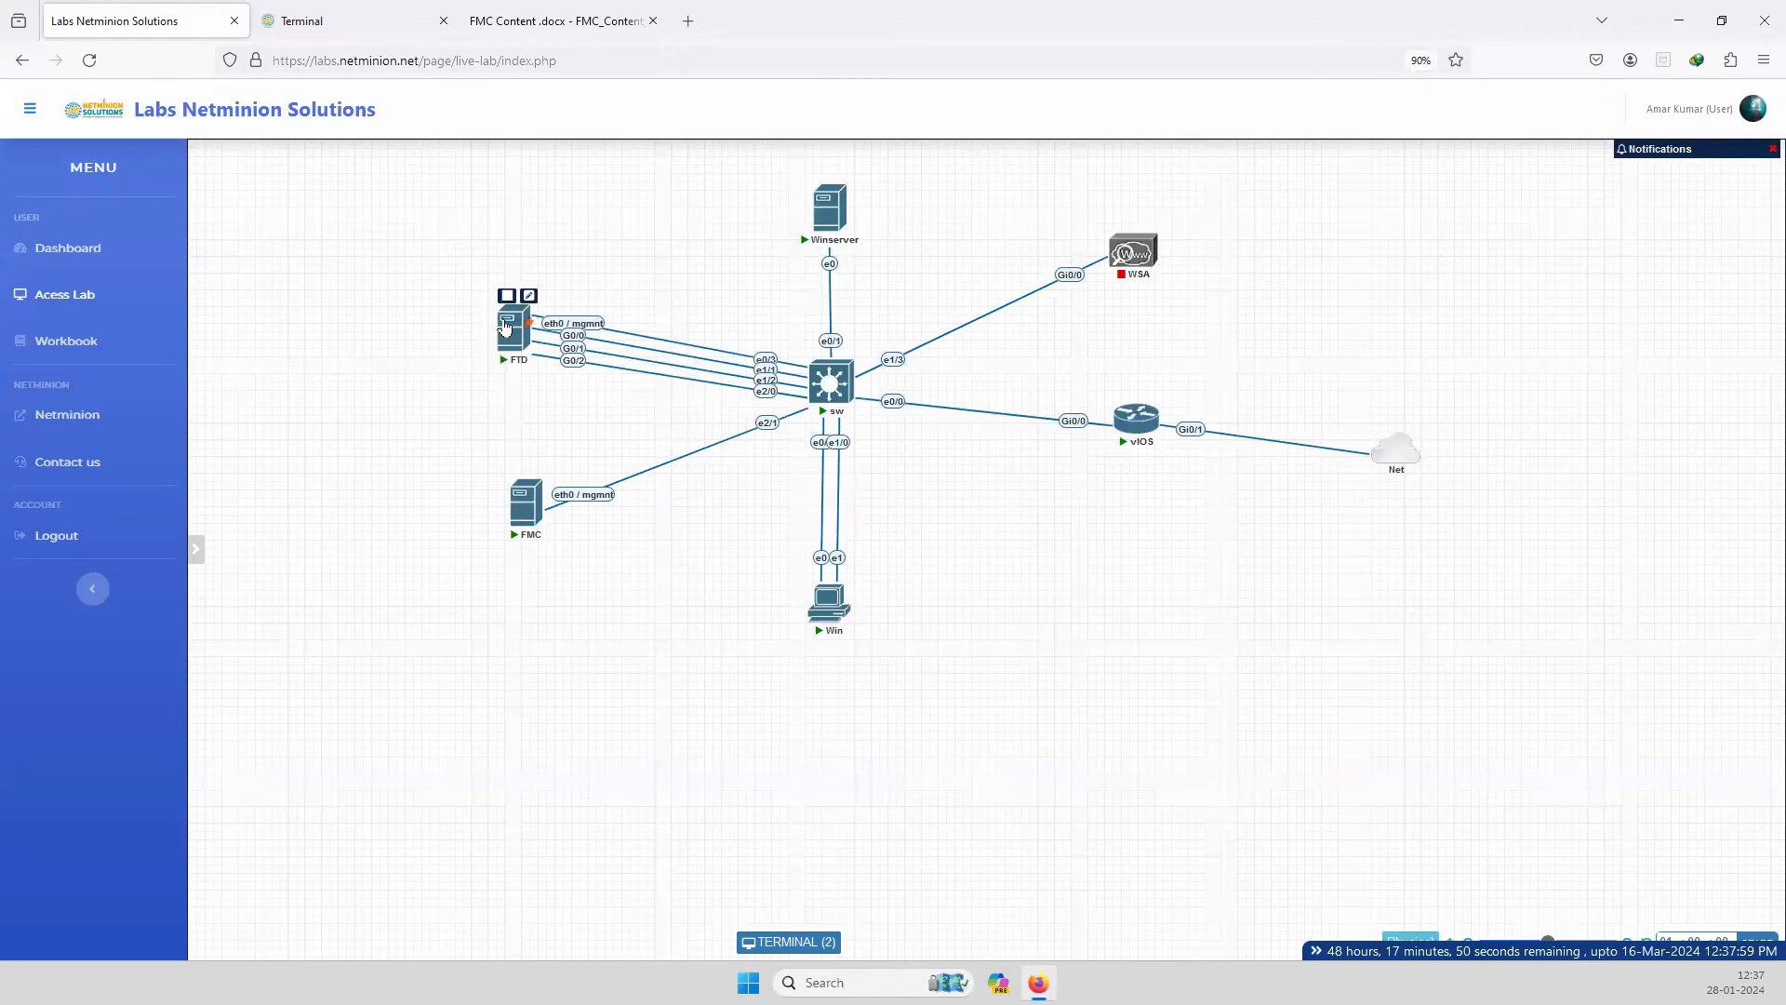
pyautogui.click(811, 940)
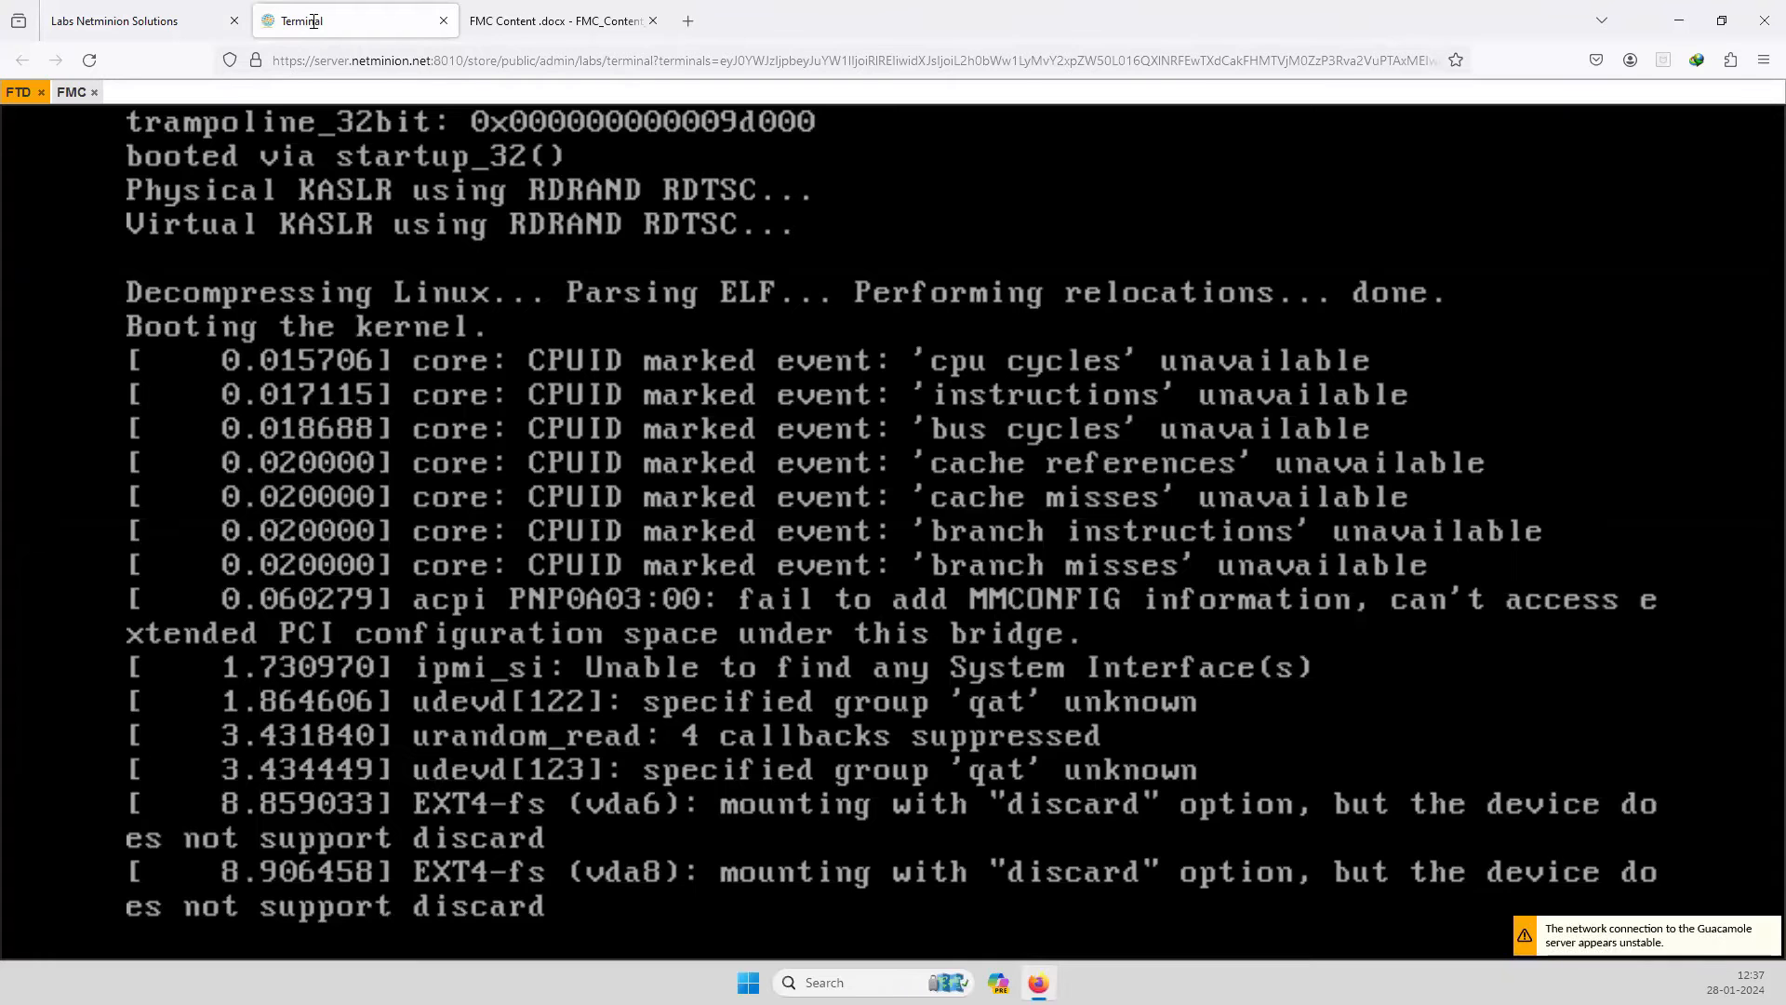
pyautogui.click(131, 22)
pyautogui.click(311, 24)
pyautogui.click(891, 600)
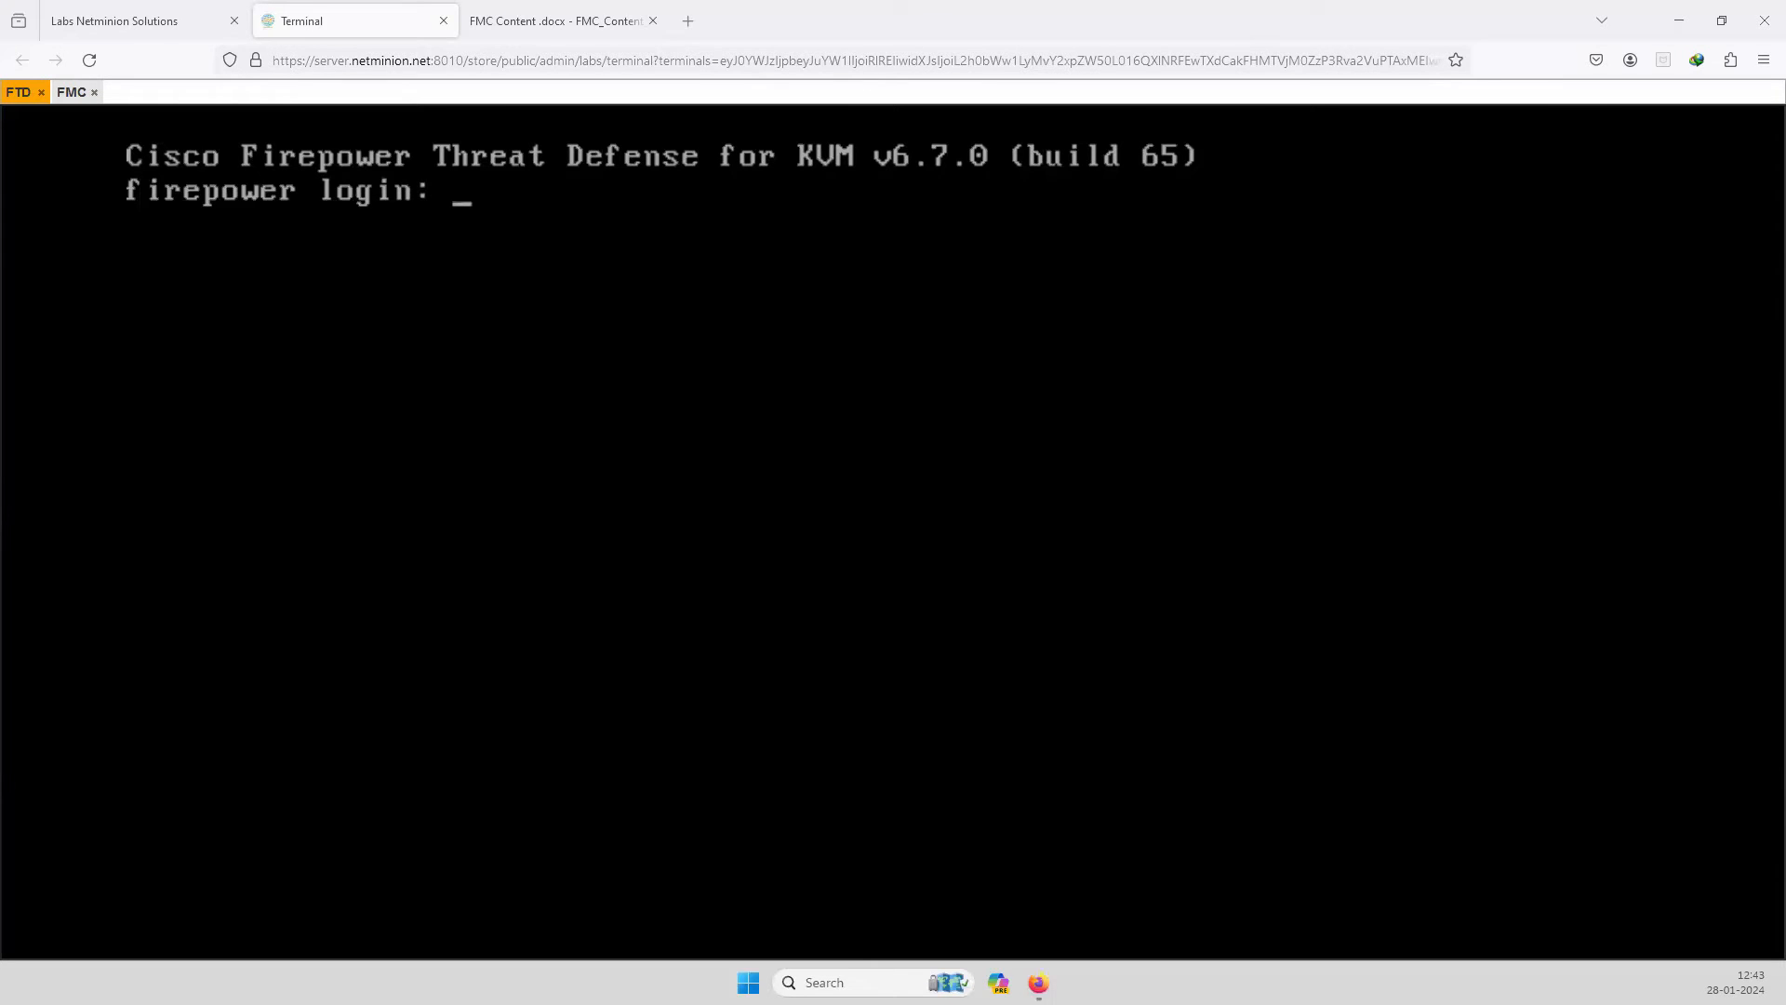
# Log in to the FTD console as admin with the account password.
pyautogui.click(839, 562)
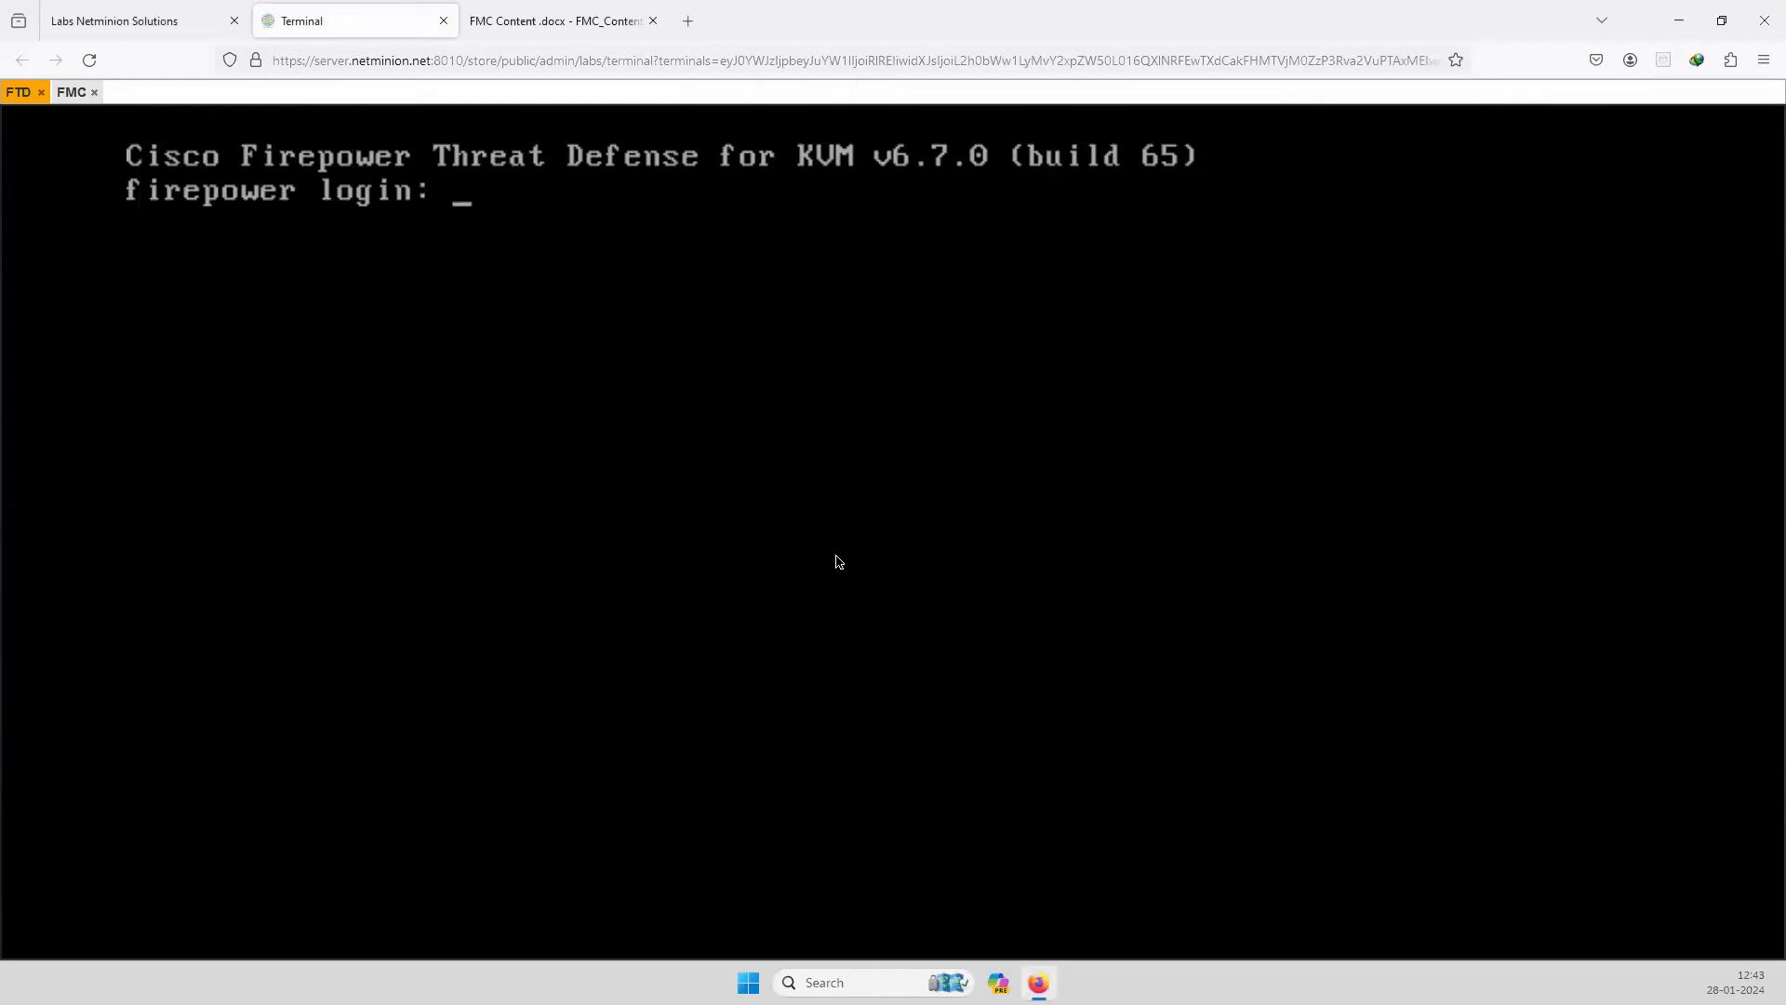
pyautogui.write('admin')
pyautogui.press('Return')
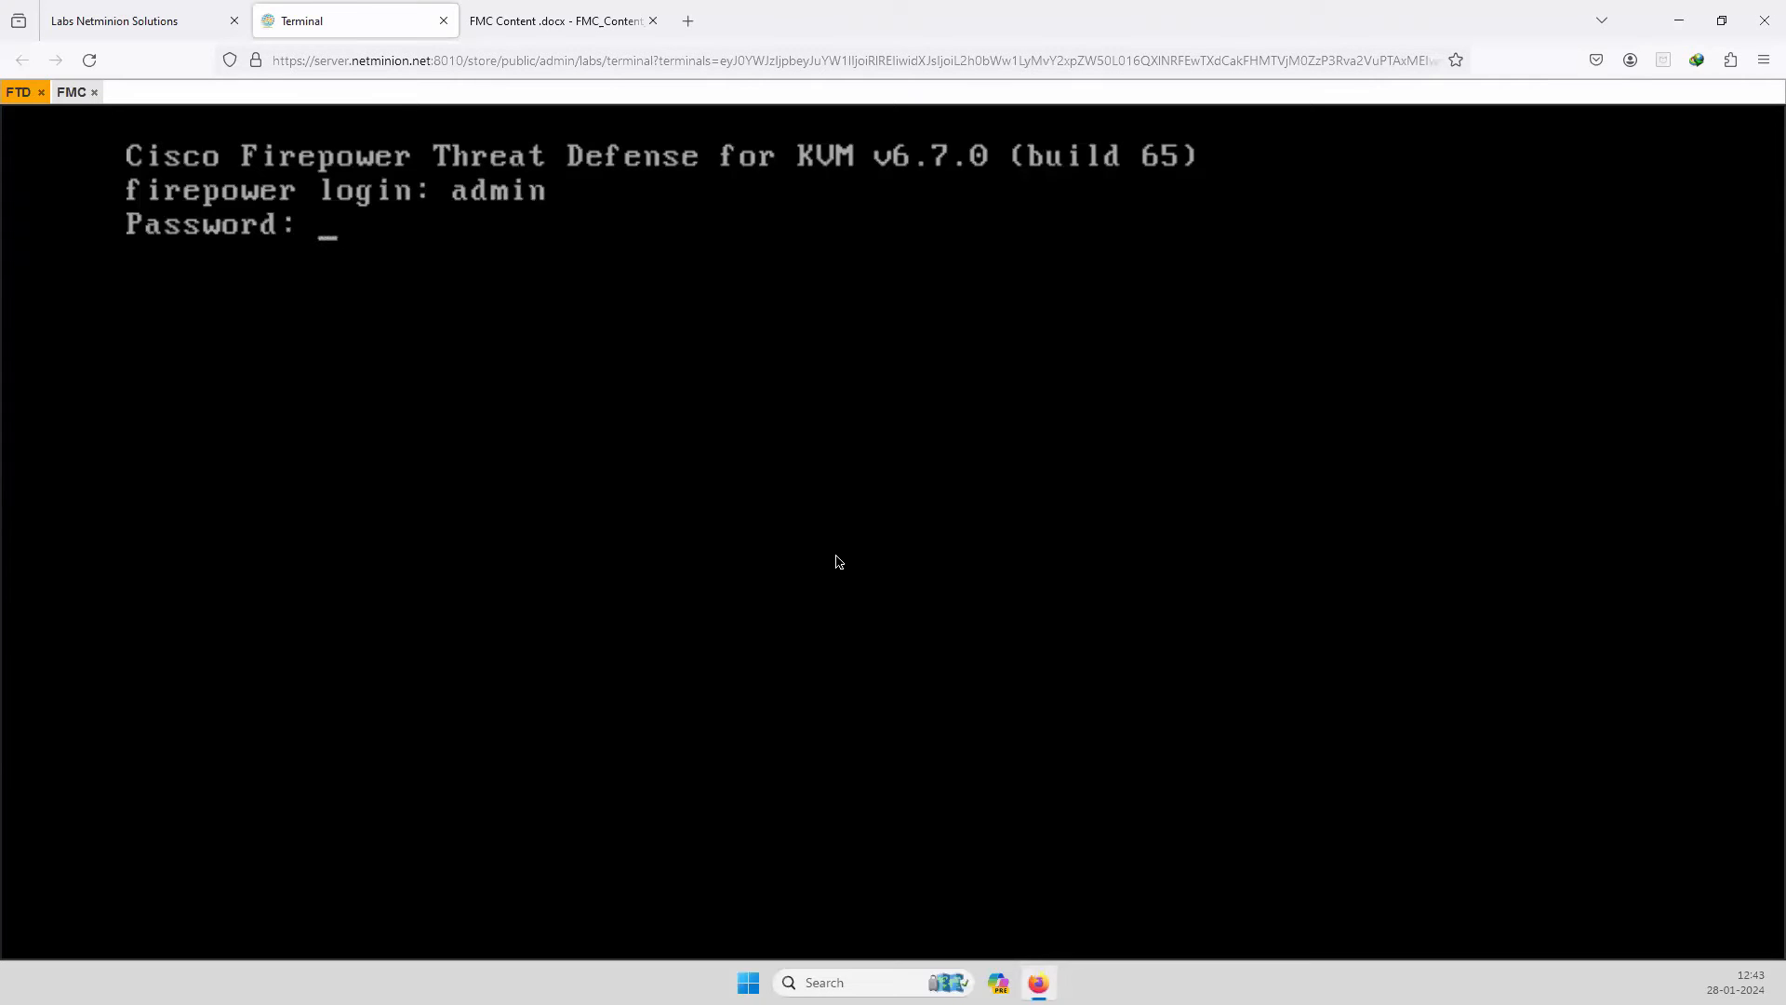
pyautogui.press('Return')
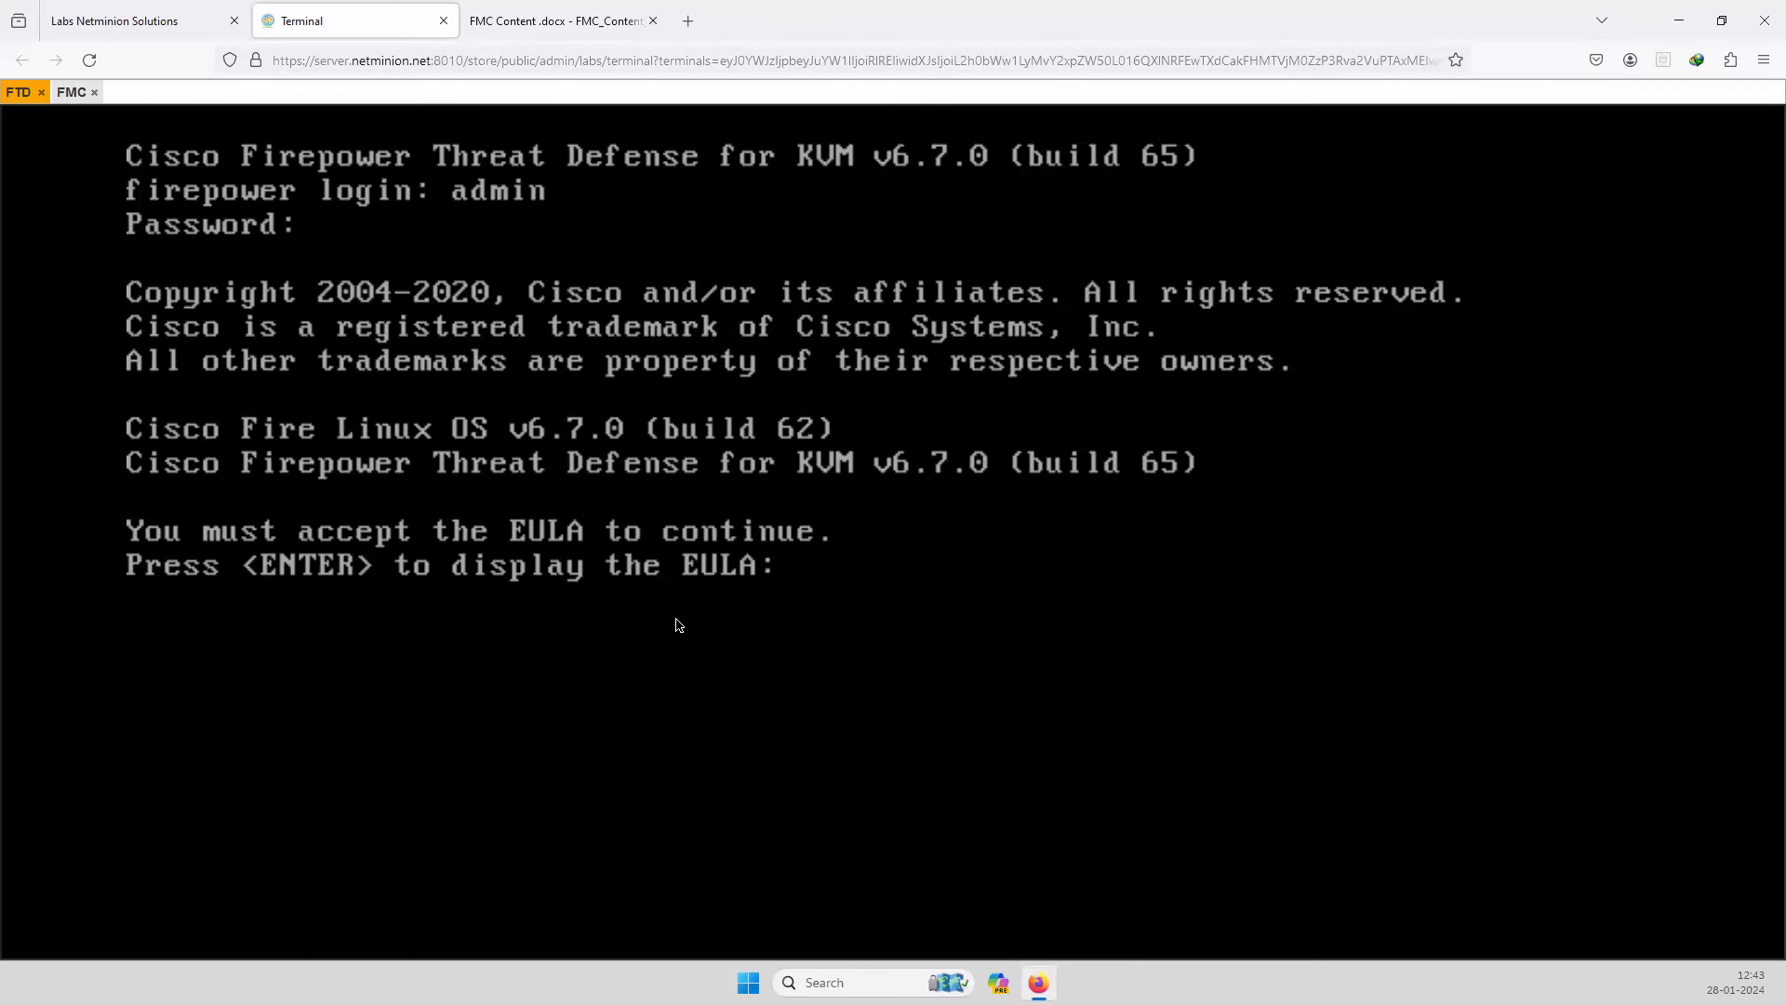
# Page through the whole EULA and agree to it.
pyautogui.press('Return')
pyautogui.press('Return')
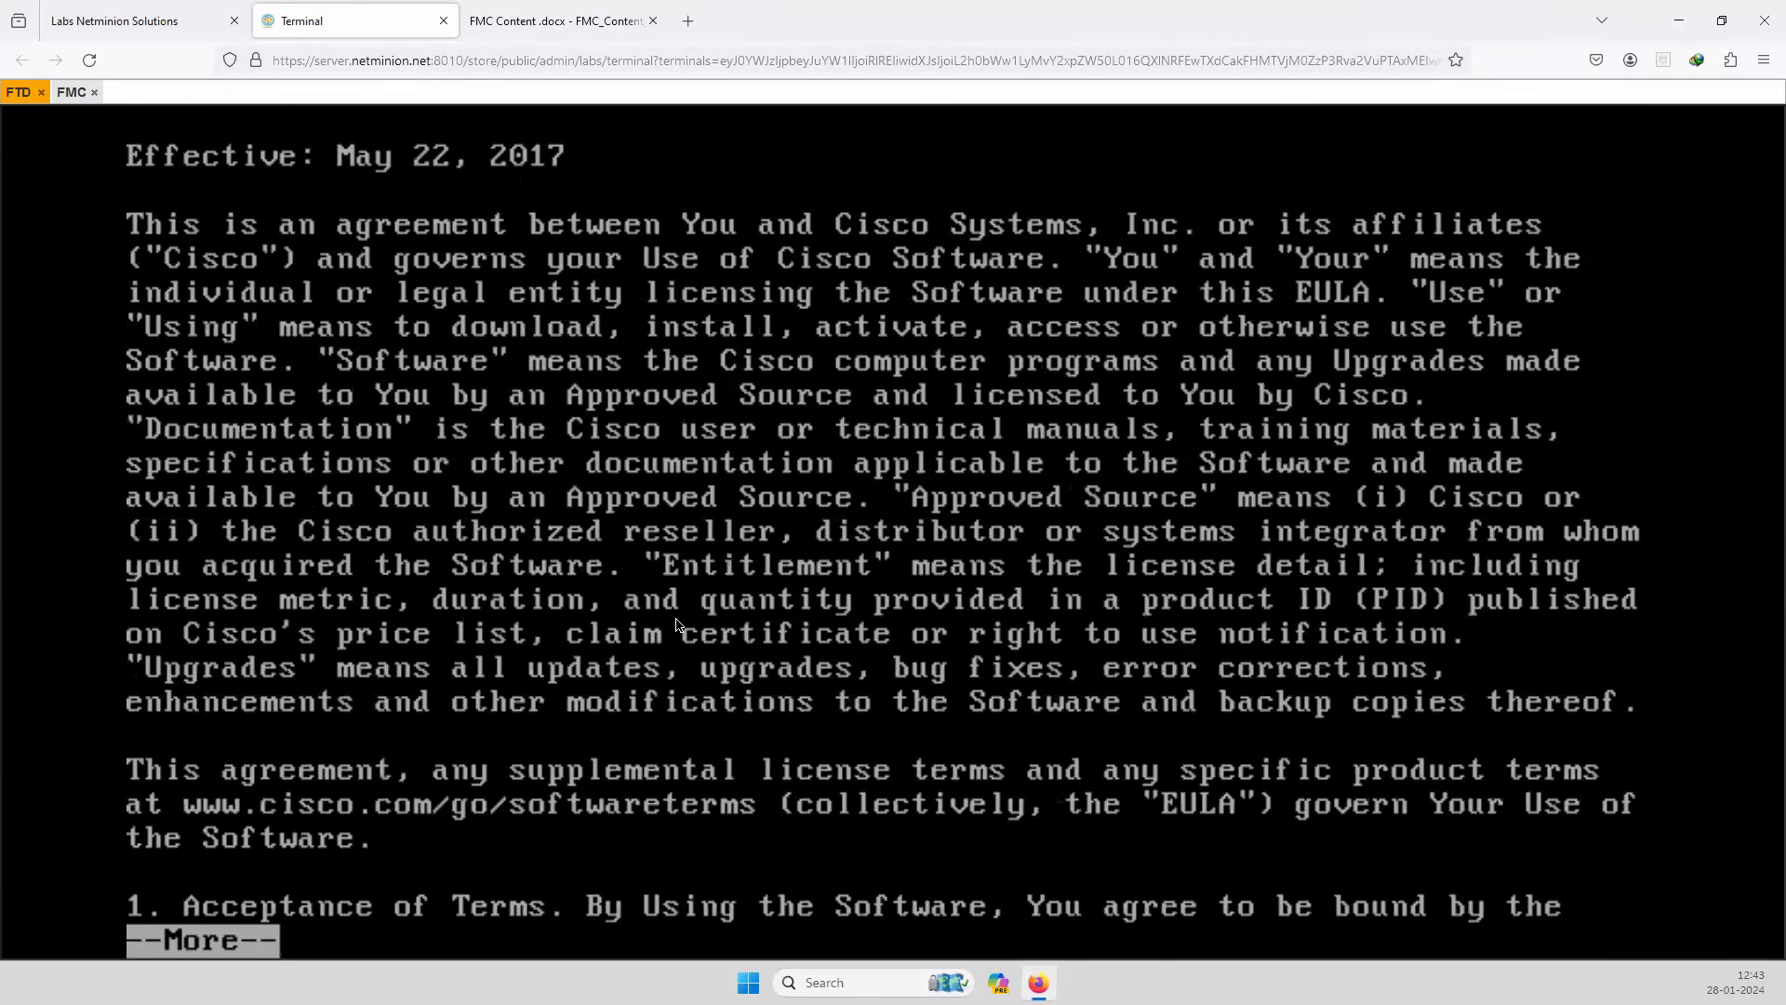
pyautogui.press('Return')
pyautogui.press('Return')
pyautogui.press('Return')
pyautogui.press('Return')
pyautogui.press('Return')
pyautogui.press('Return')
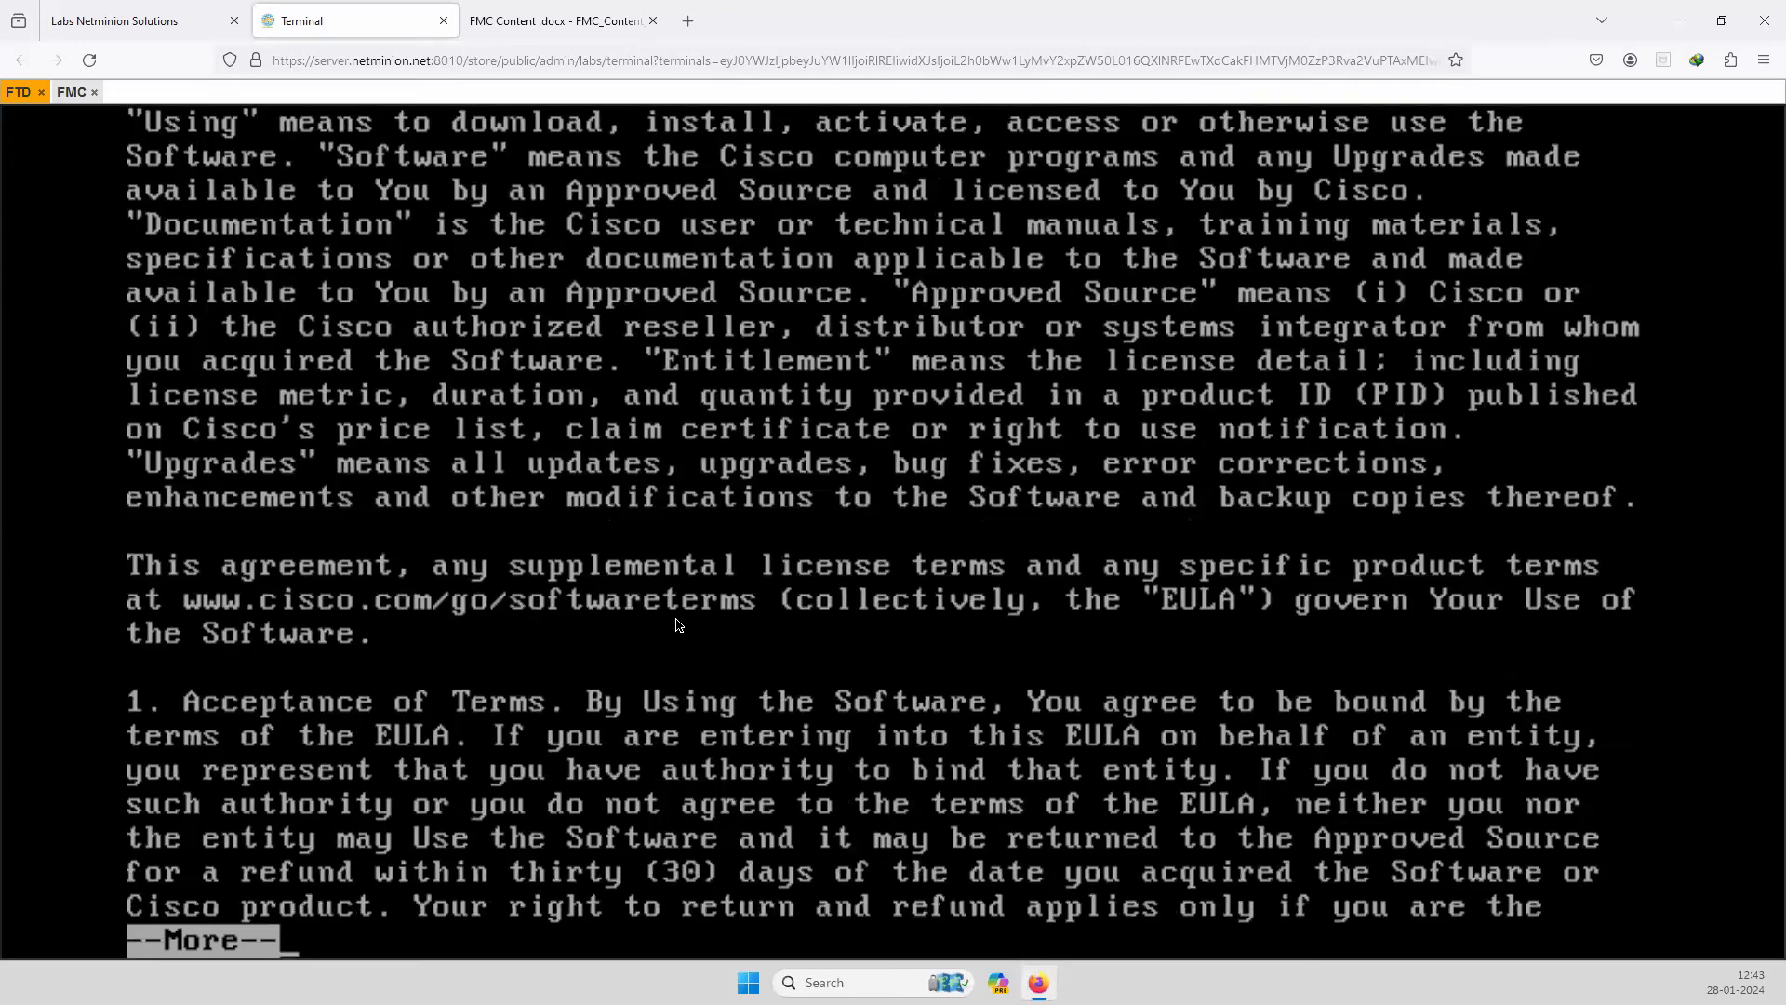
pyautogui.press('space')
pyautogui.press('space')
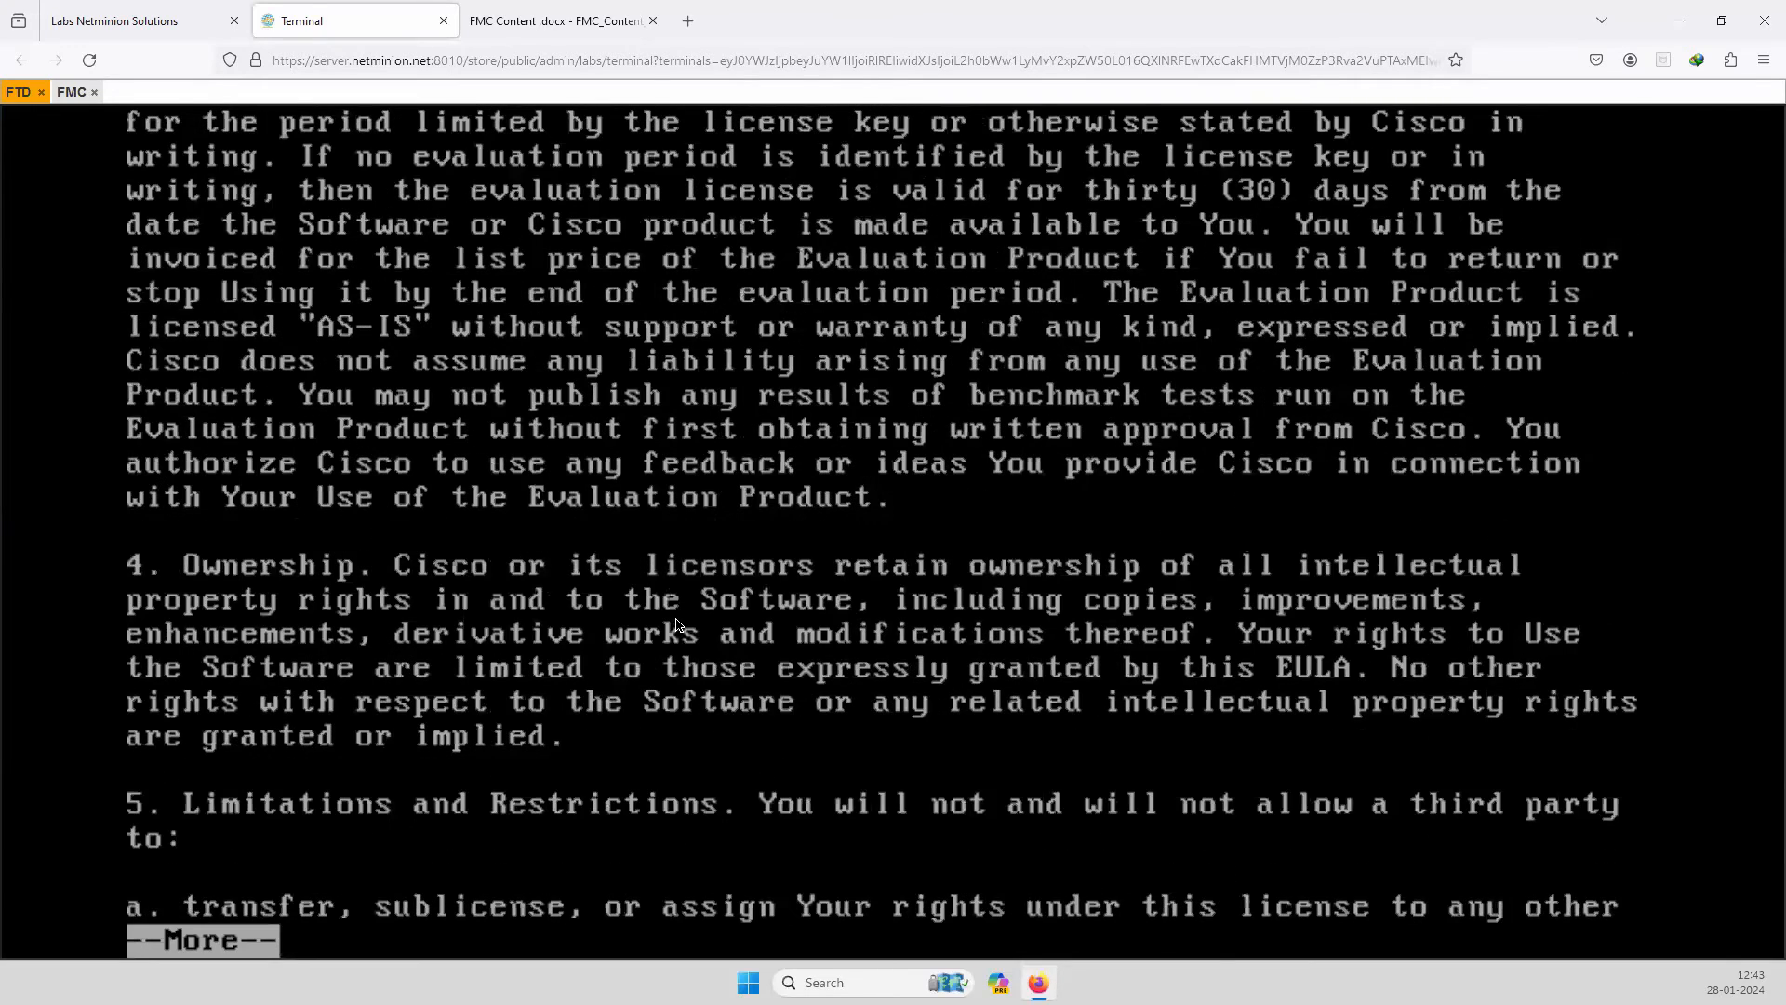
pyautogui.press('space')
pyautogui.press('space')
pyautogui.press('space')
pyautogui.press('space')
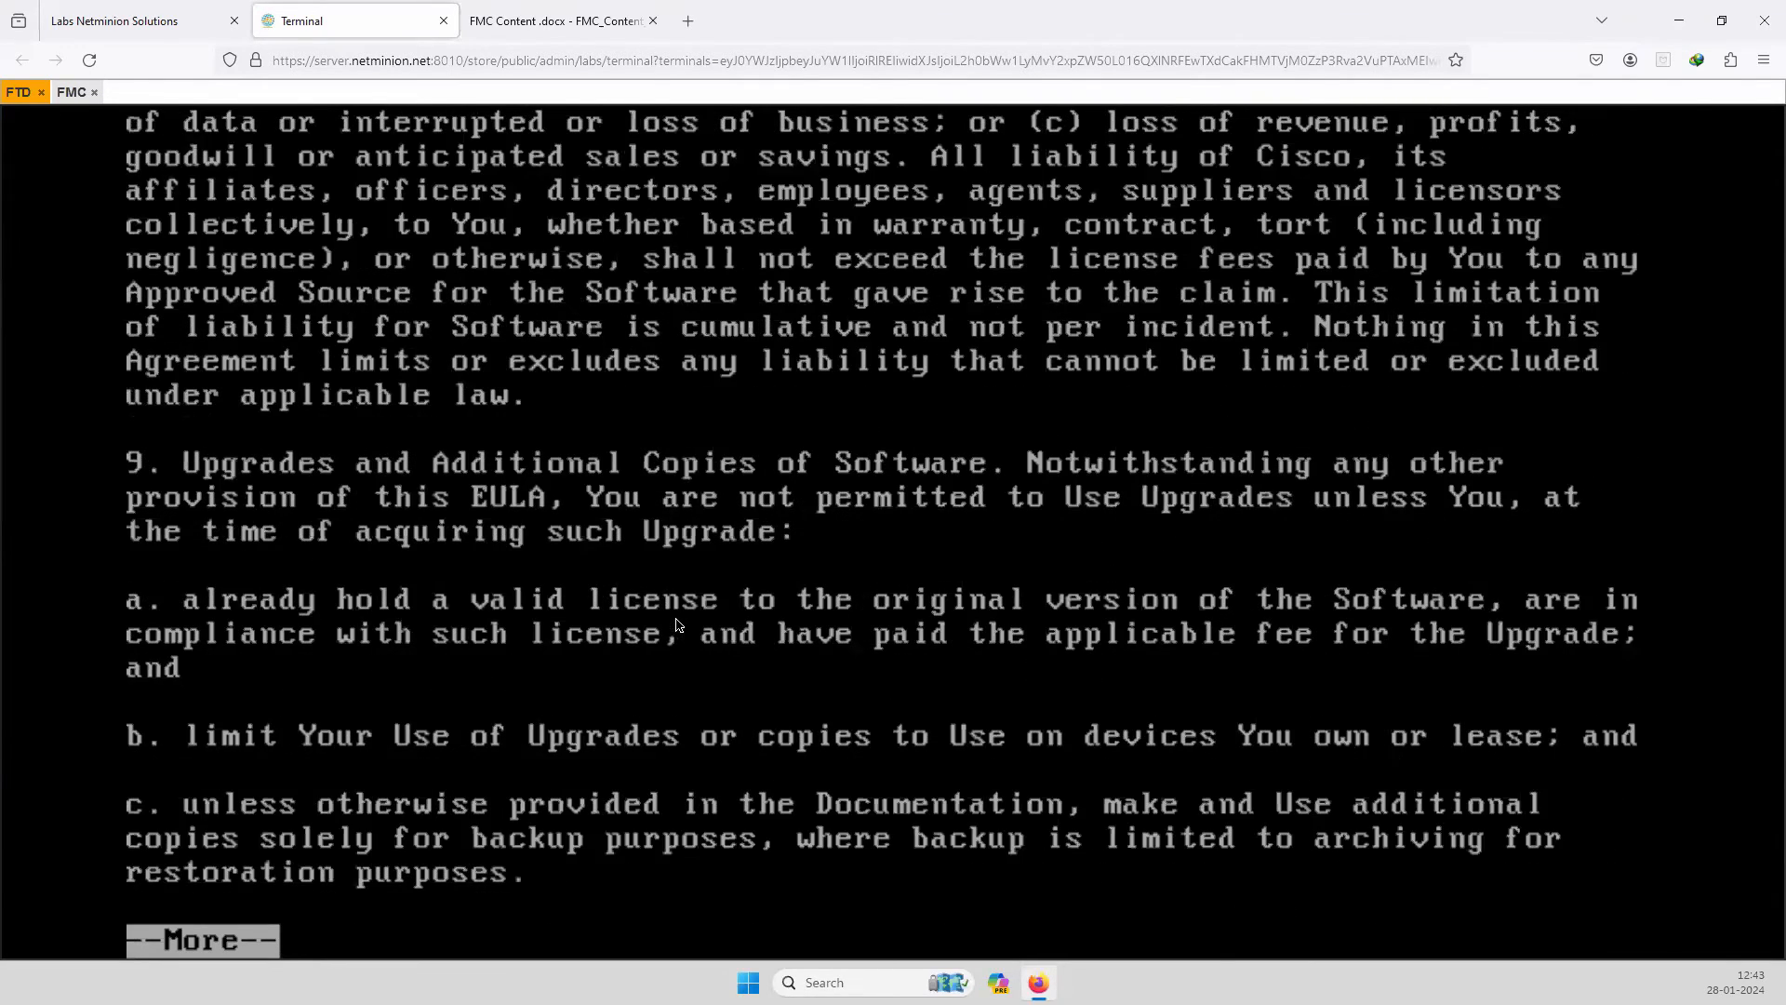
pyautogui.press('space')
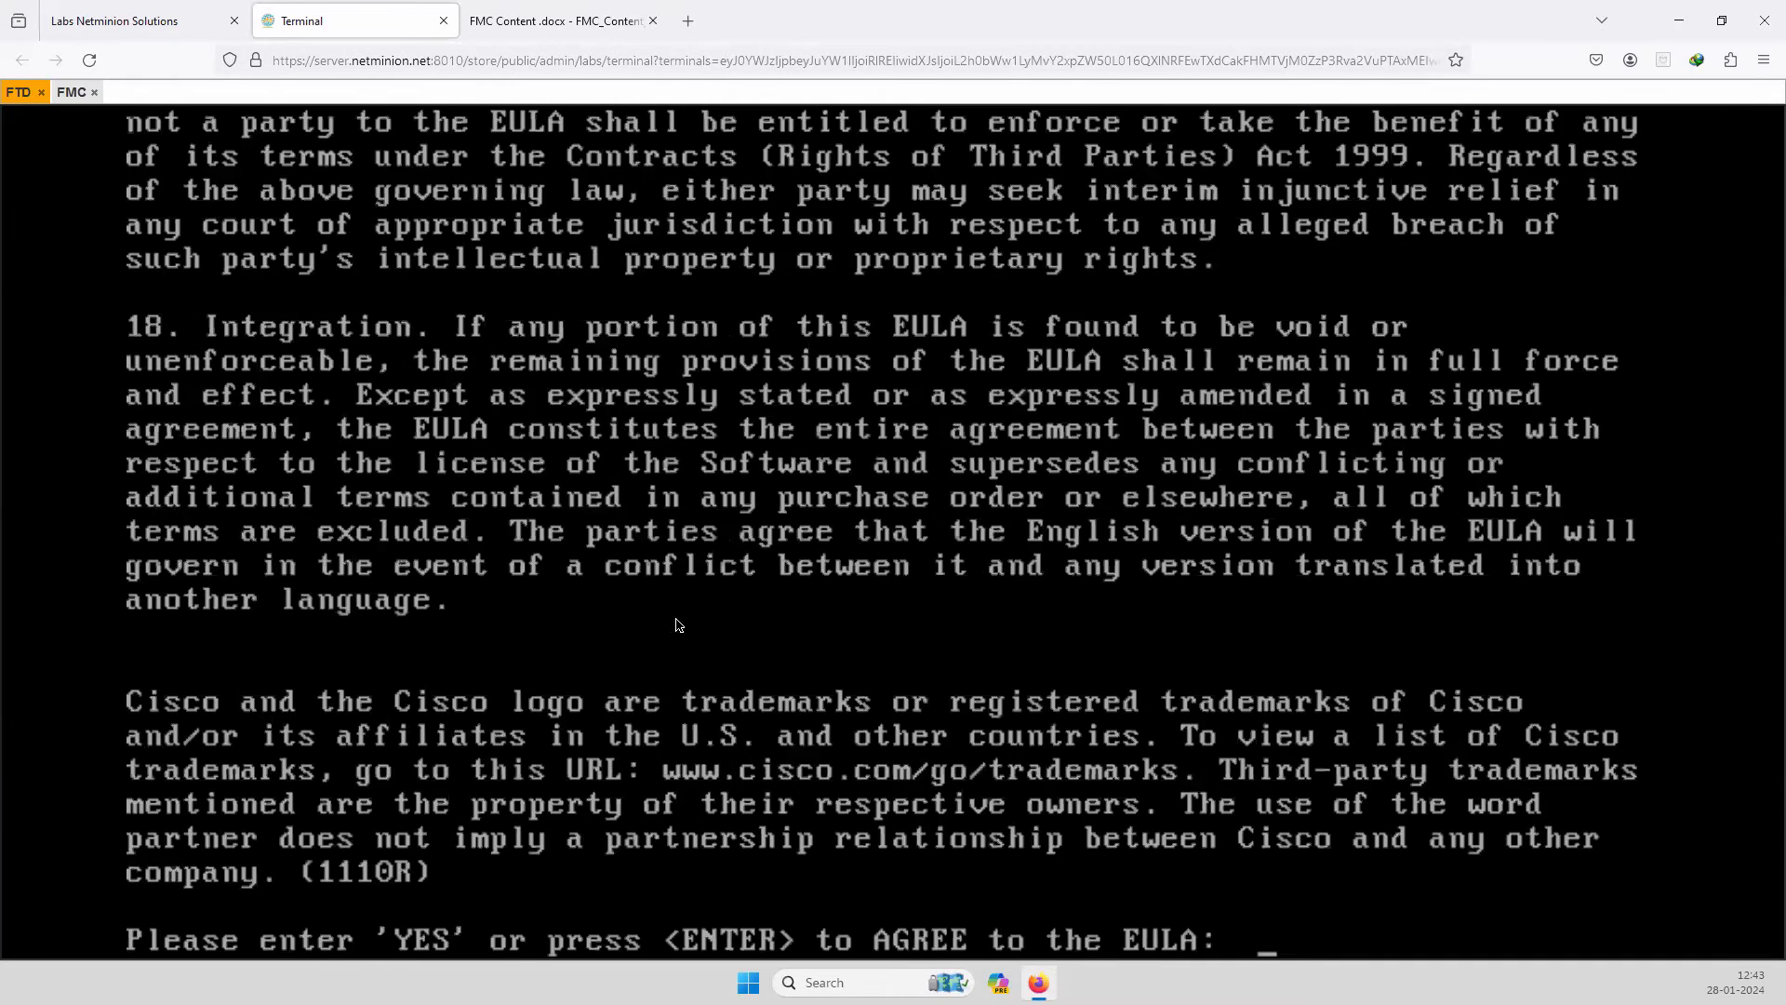
pyautogui.press('Return')
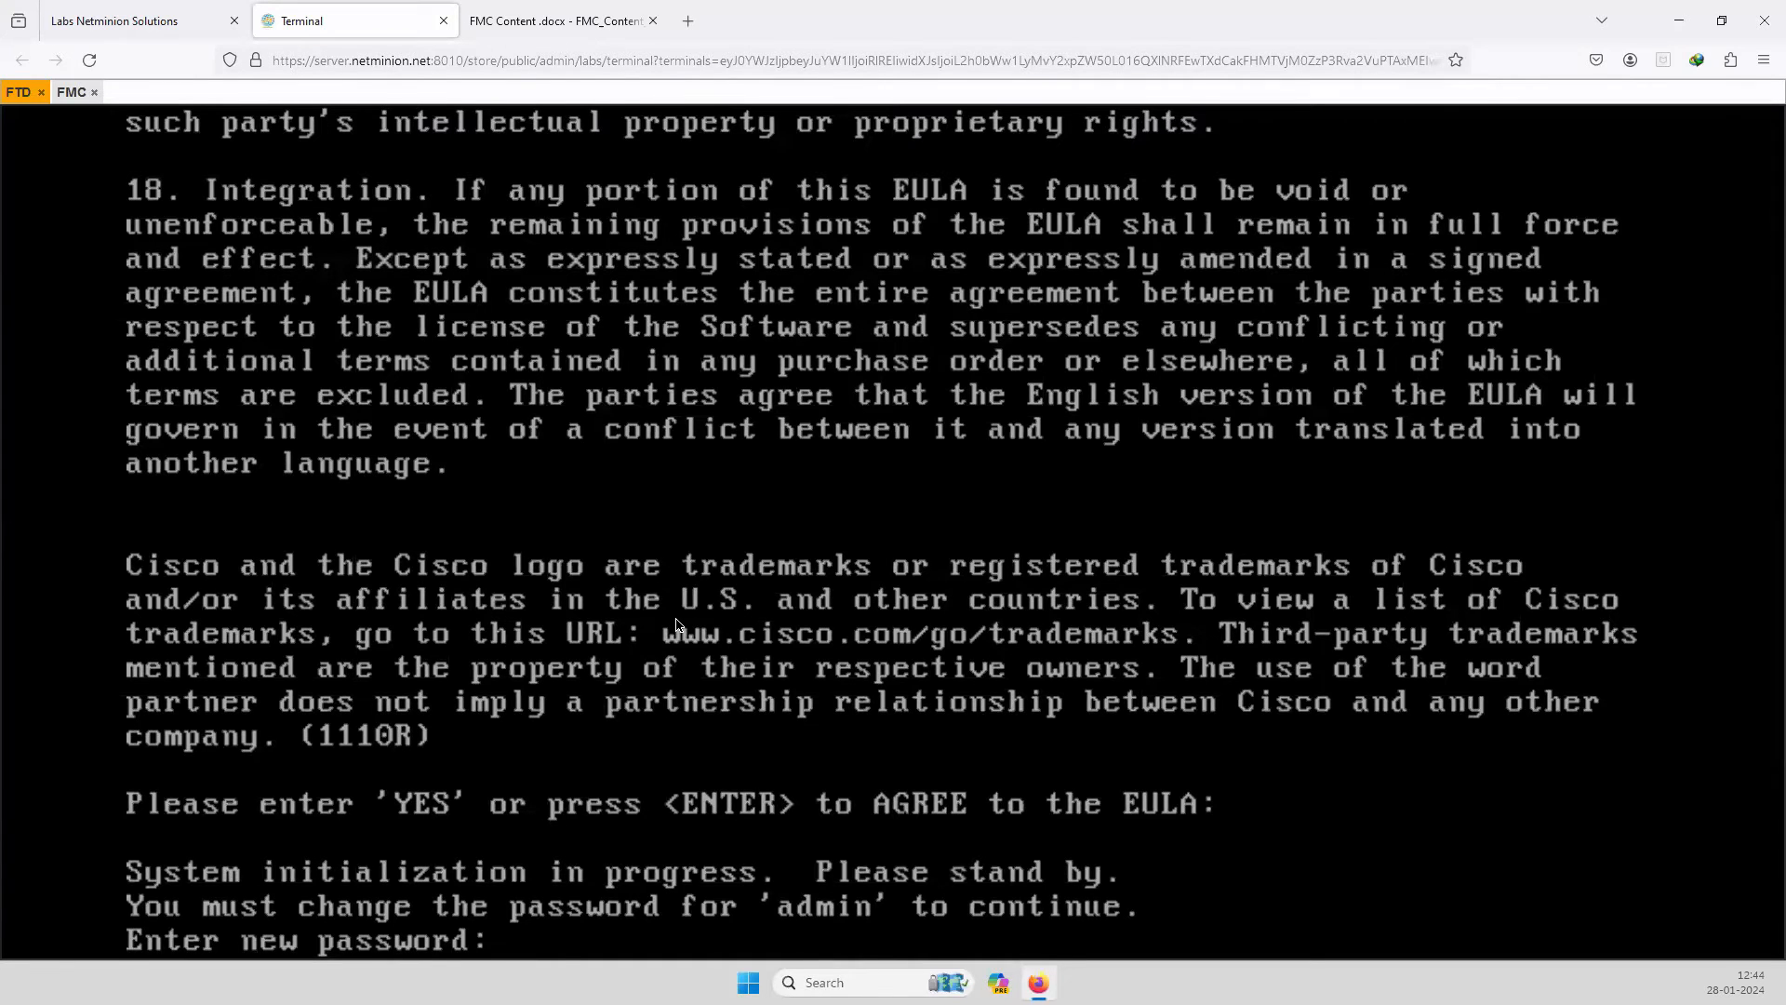
# Set and confirm the new admin password, enable IPv4 with manual addressing, and skip IPv6.
pyautogui.press('Return')
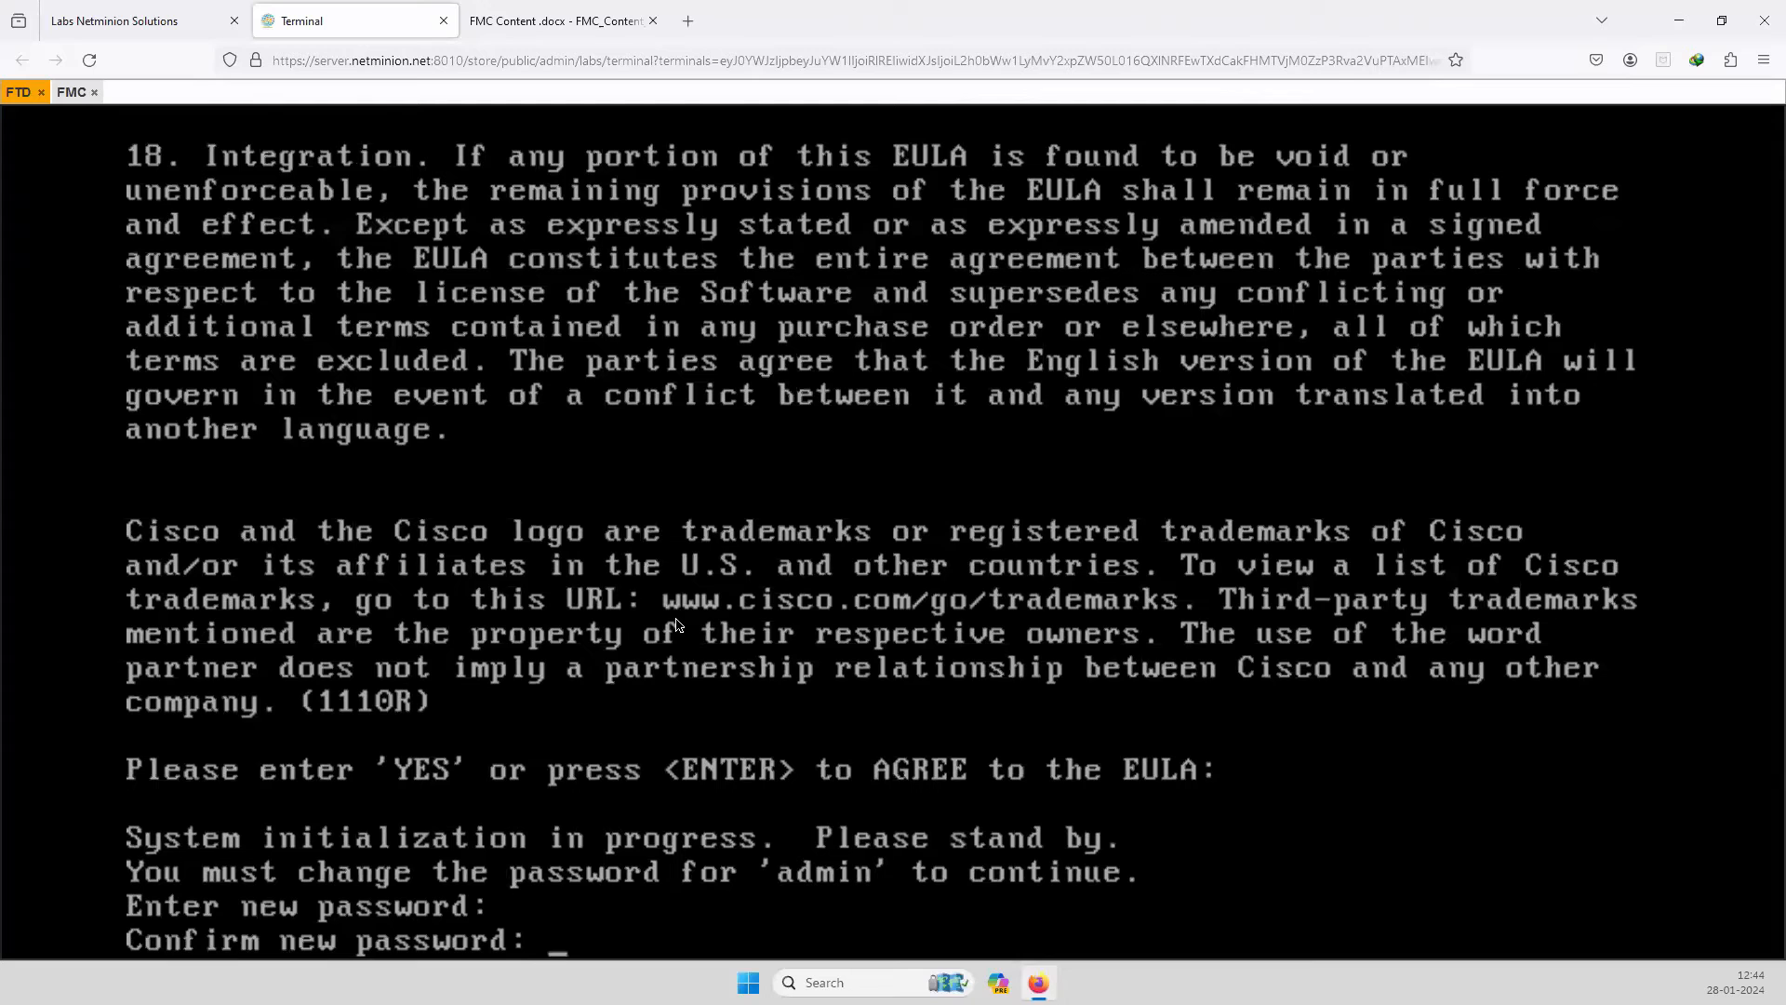
pyautogui.press('Return')
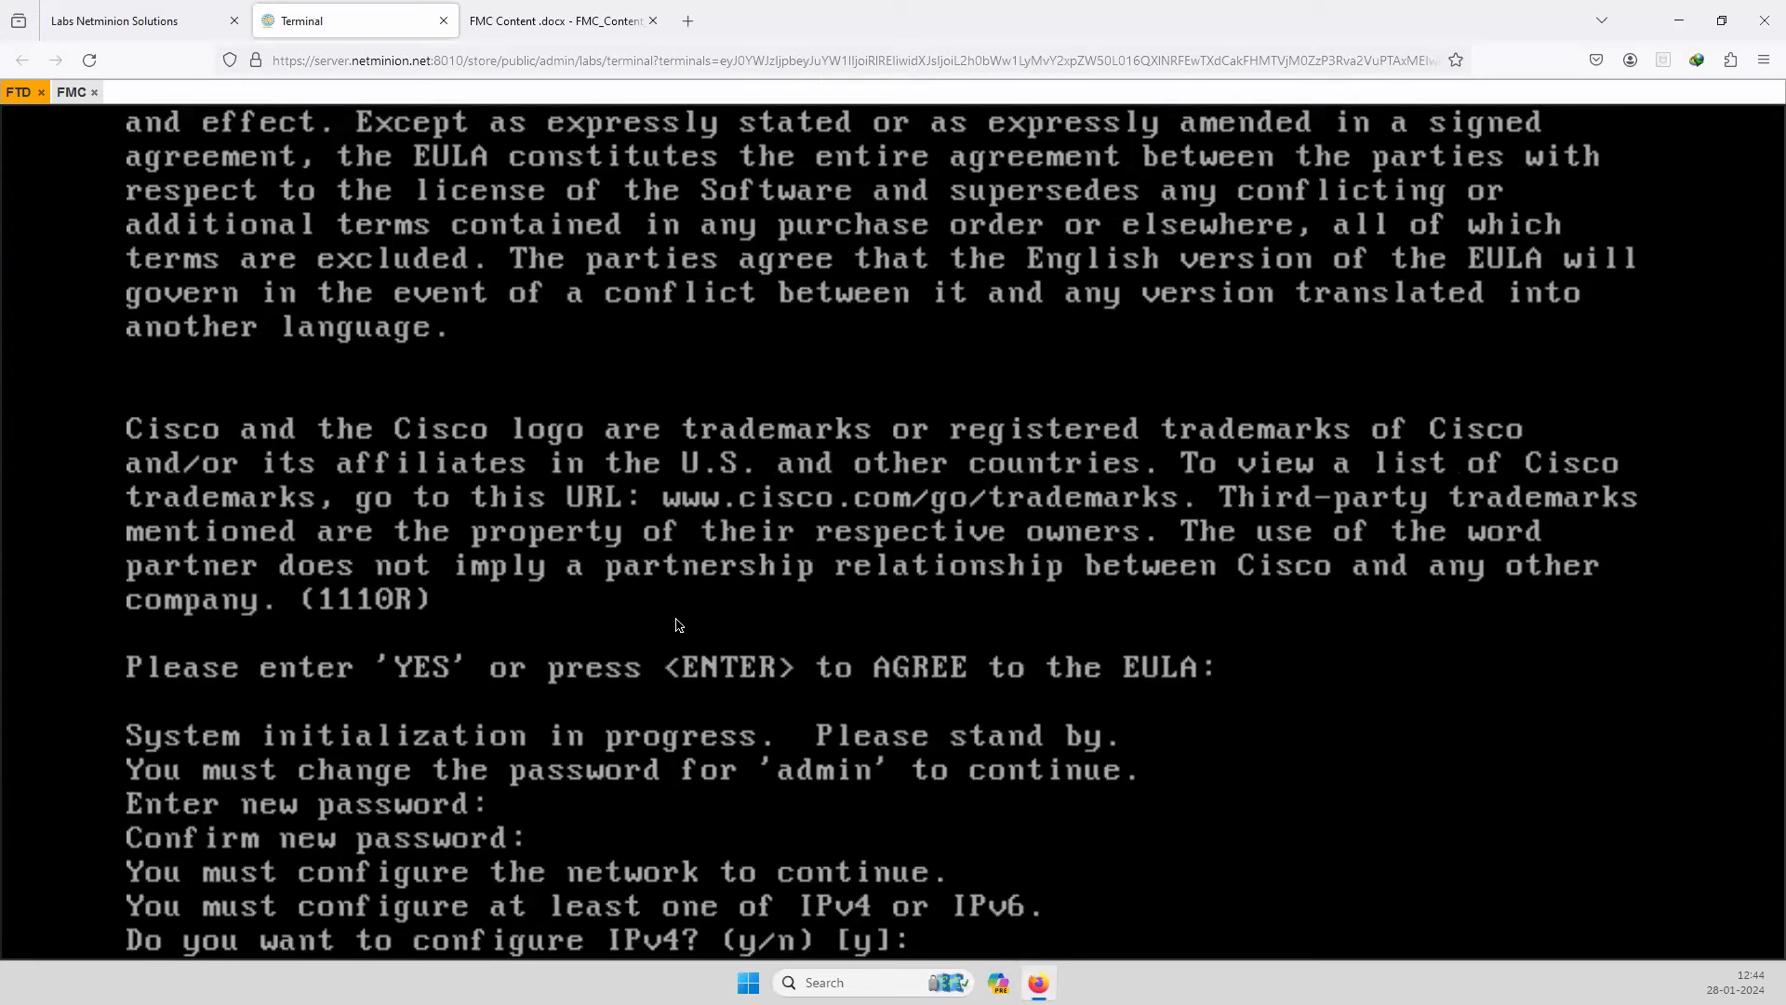
pyautogui.write('y')
pyautogui.press('Return')
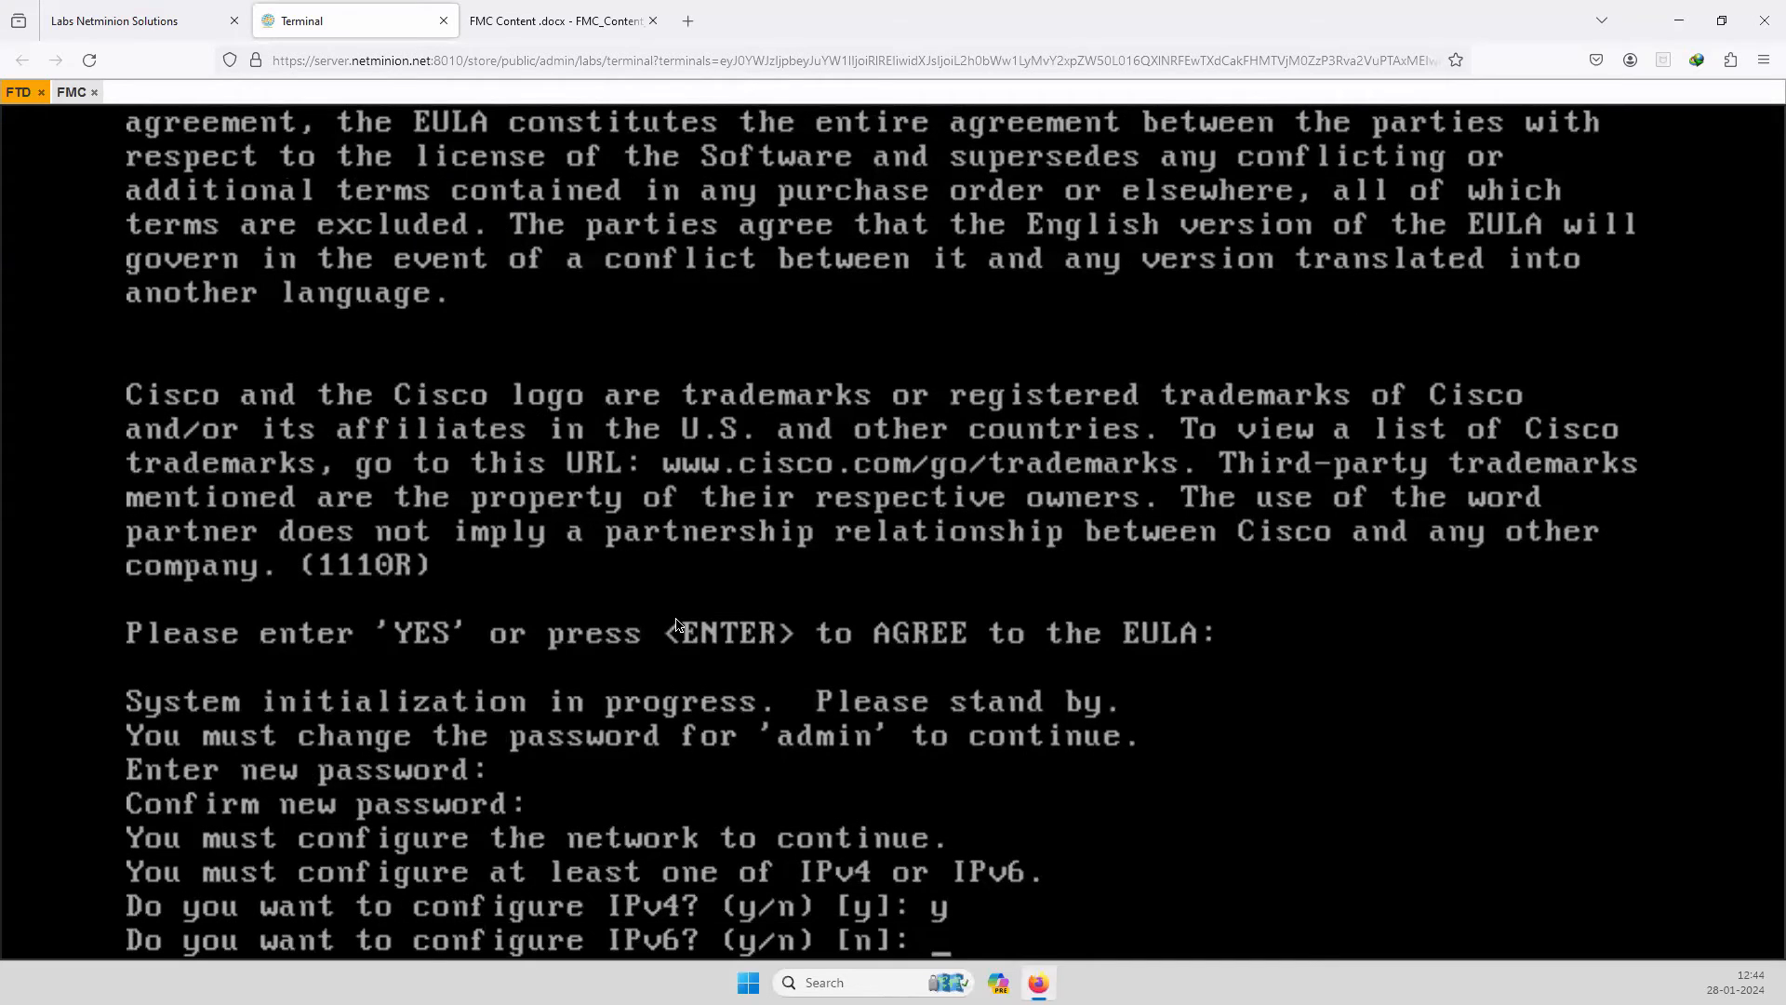
pyautogui.write('n')
pyautogui.press('Return')
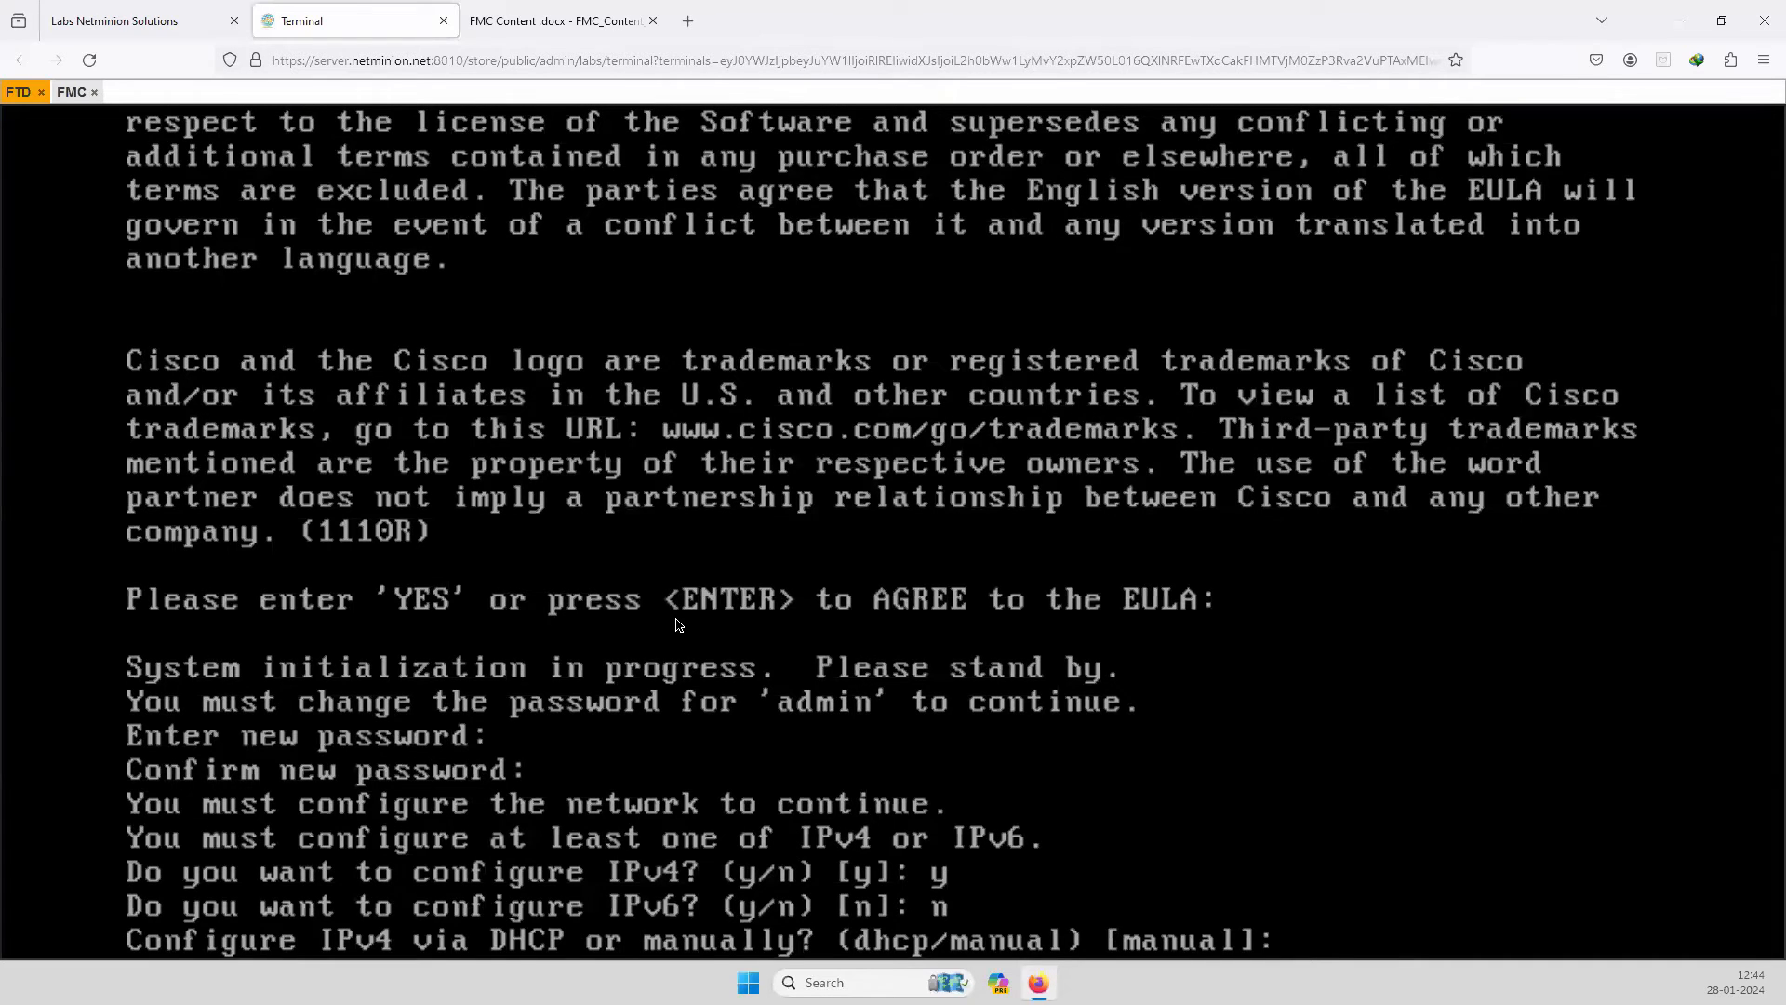
pyautogui.write('manual')
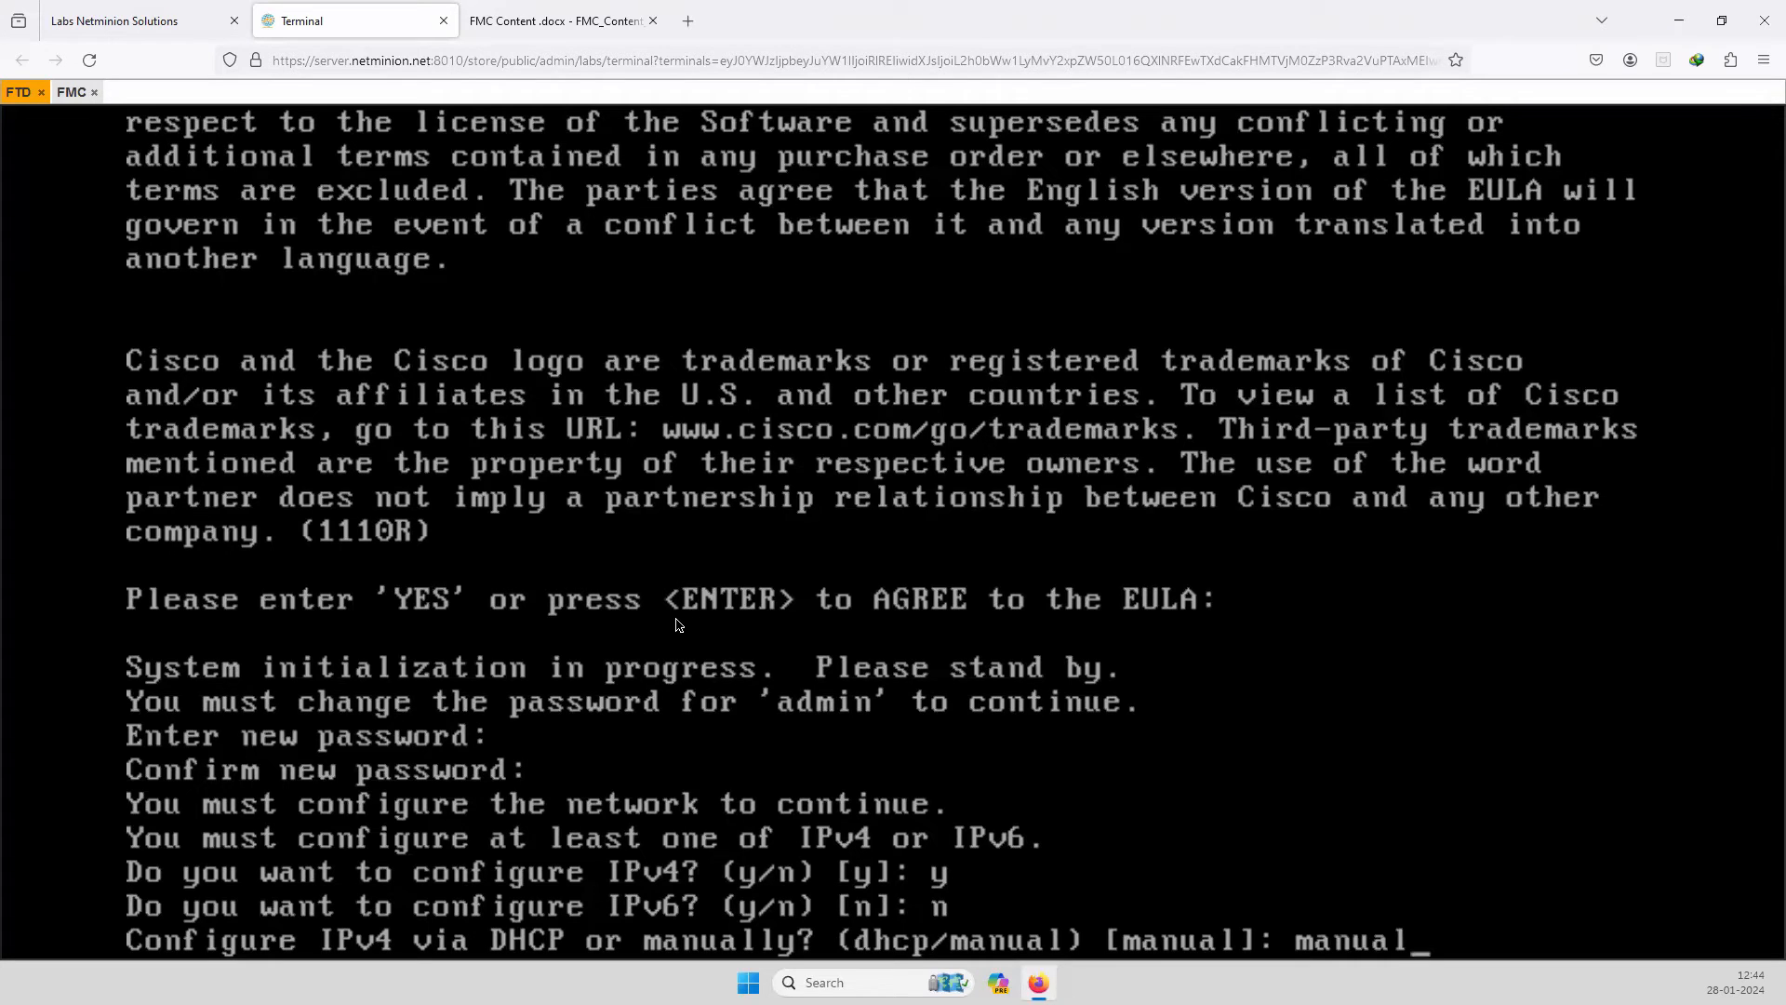
pyautogui.press('Return')
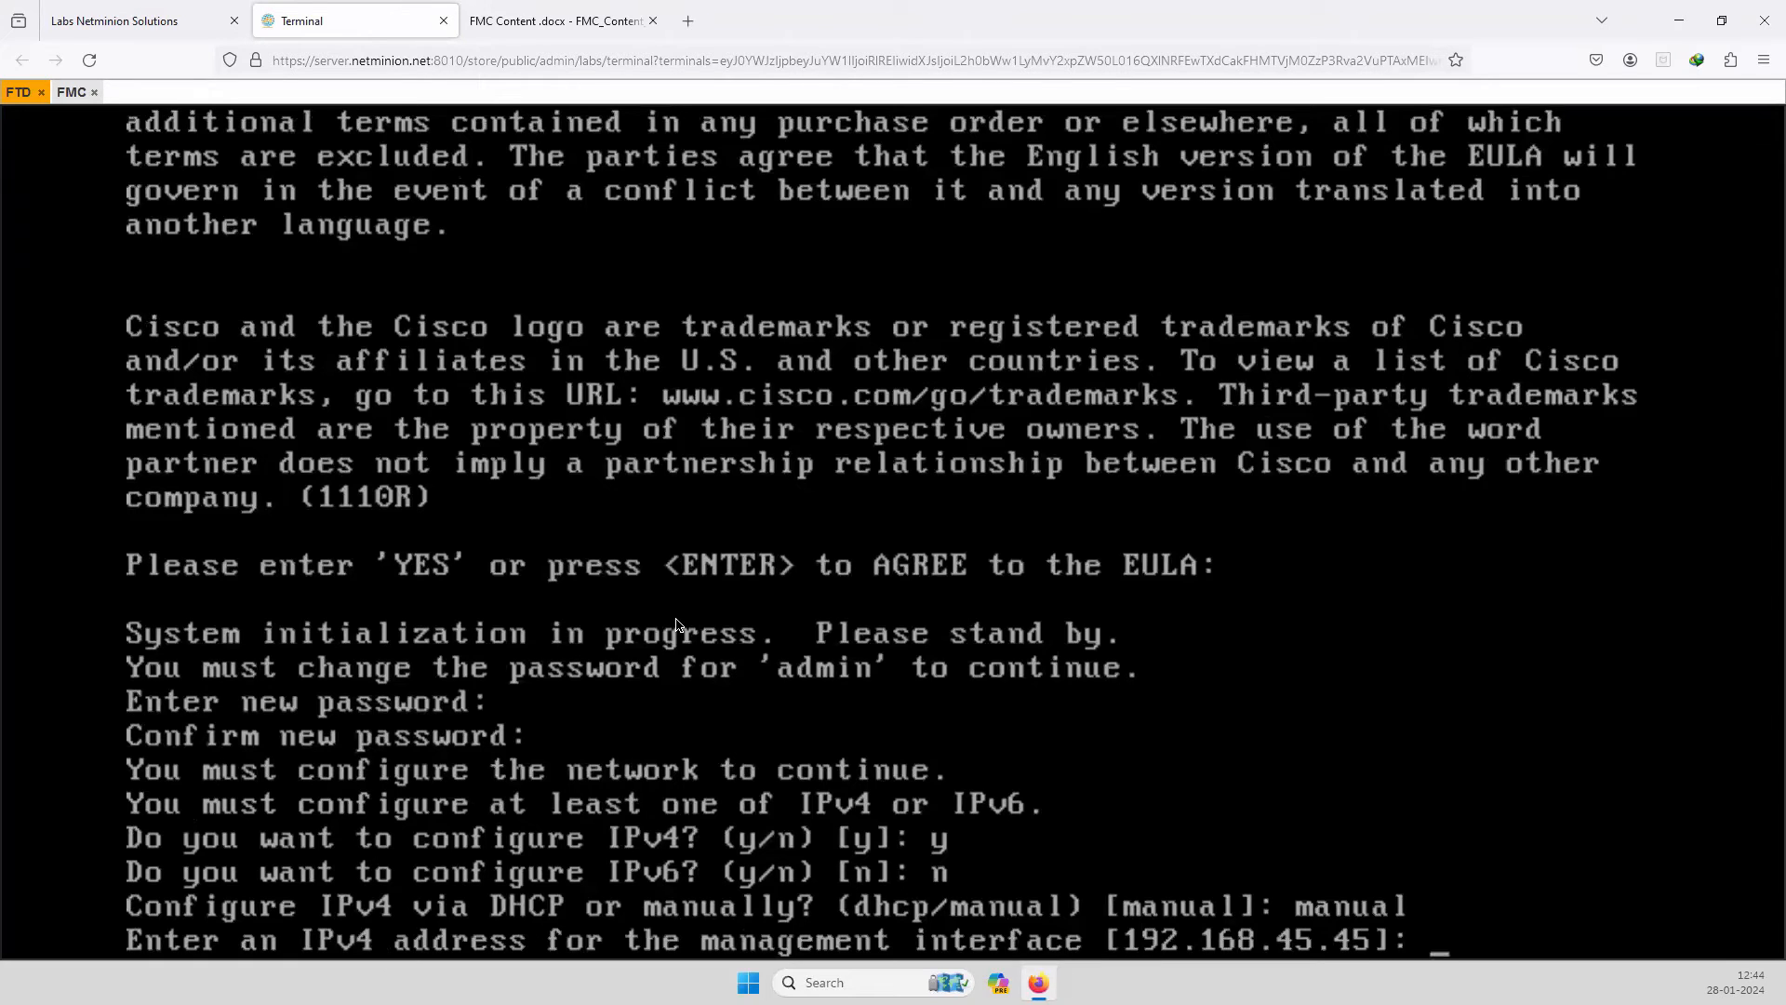
# Enter management IP 10.0.0.1/255.255.255.0, gateway 10.0.0.254, hostname ftd.netminion.net, and keep default DNS.
pyautogui.write('10.0.0.1')
pyautogui.press('Return')
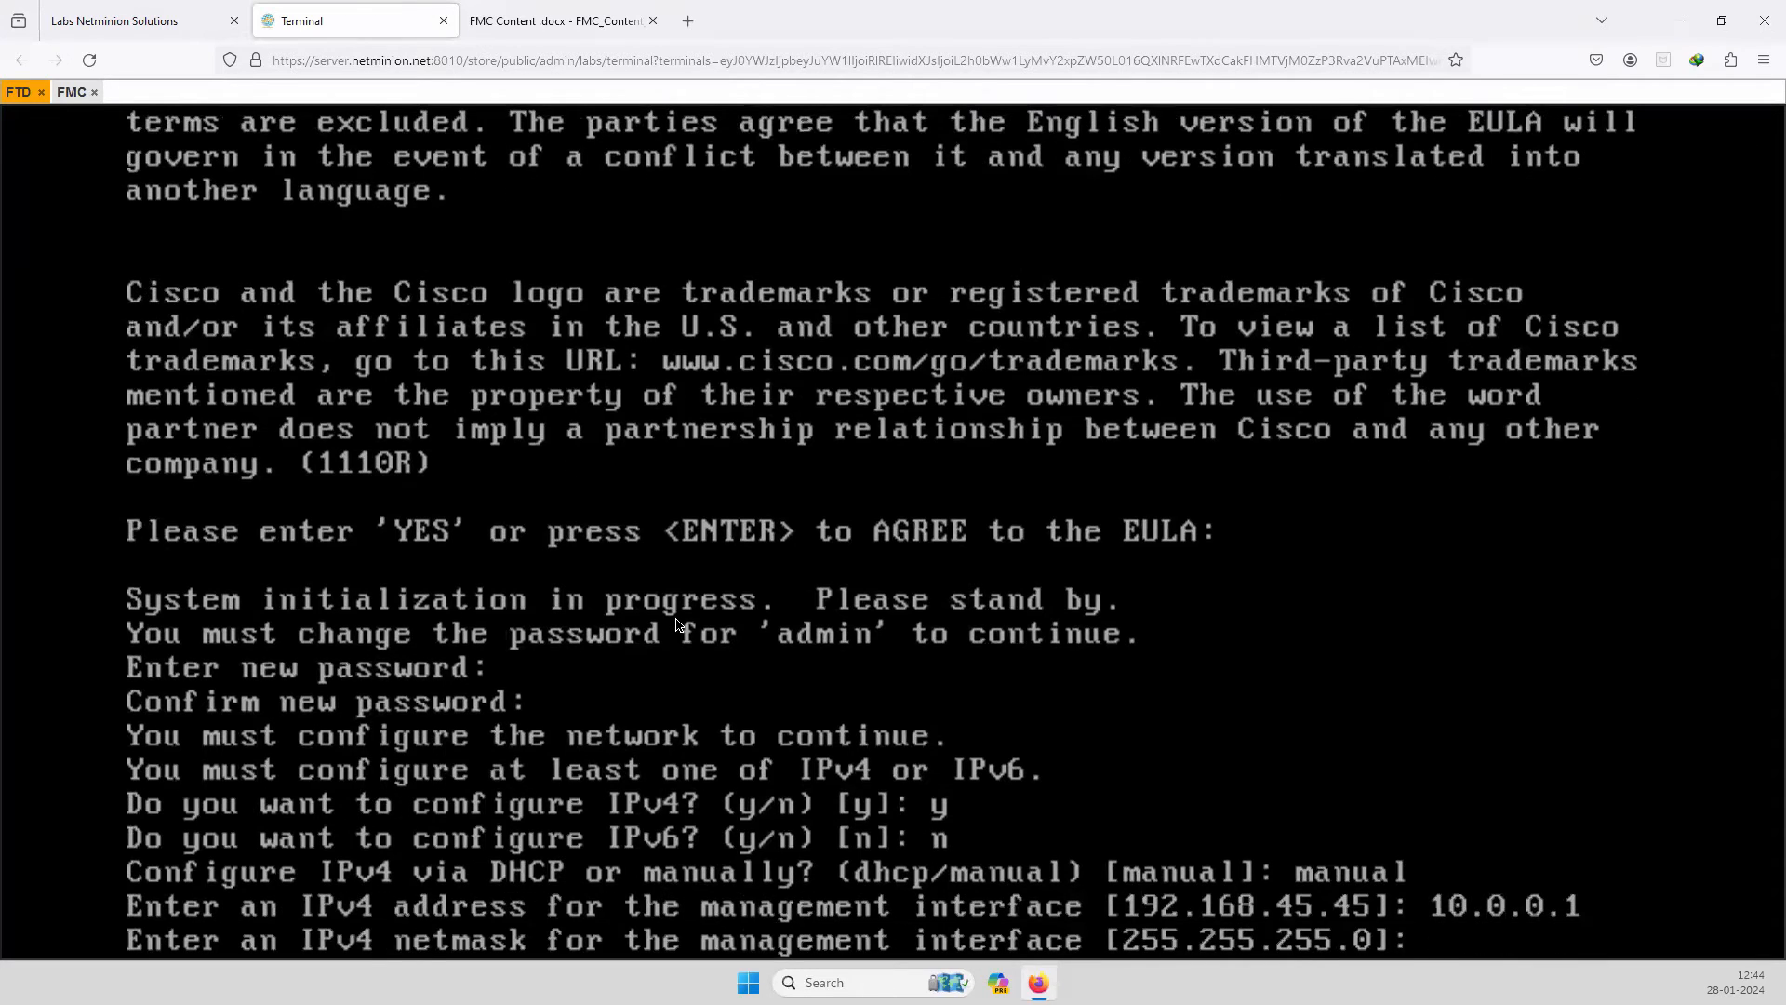
pyautogui.write('255.255.255')
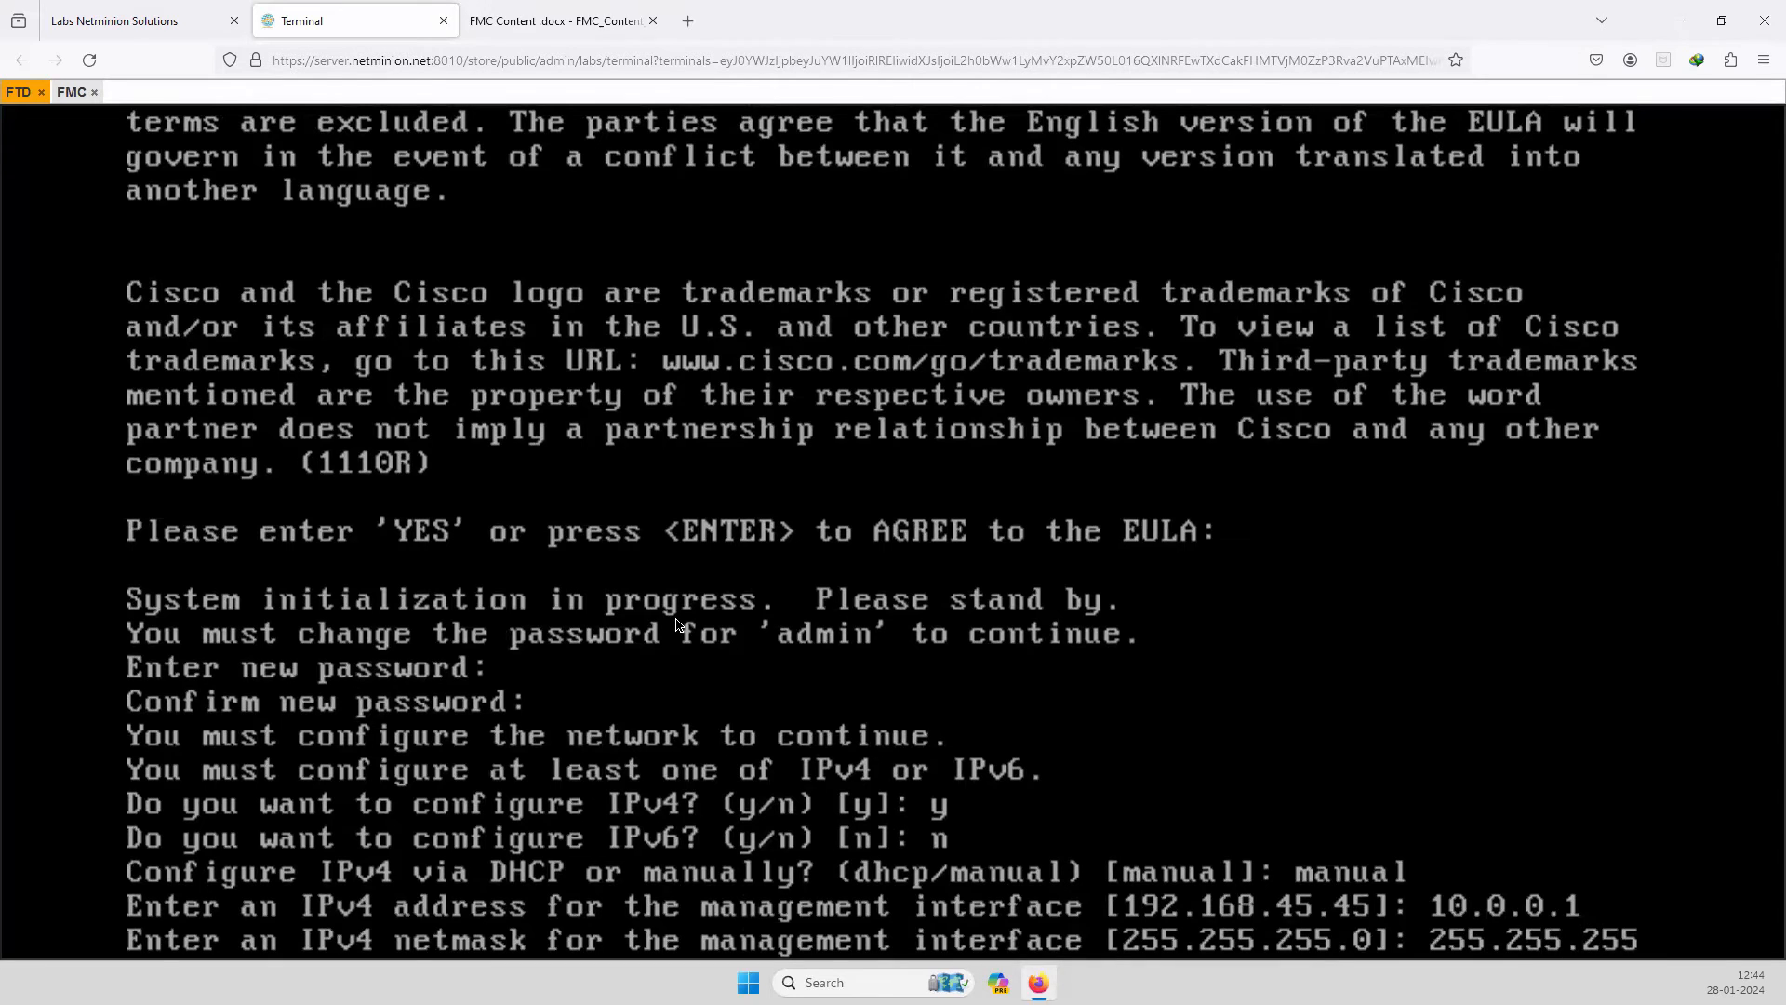
pyautogui.write('.0')
pyautogui.press('Return')
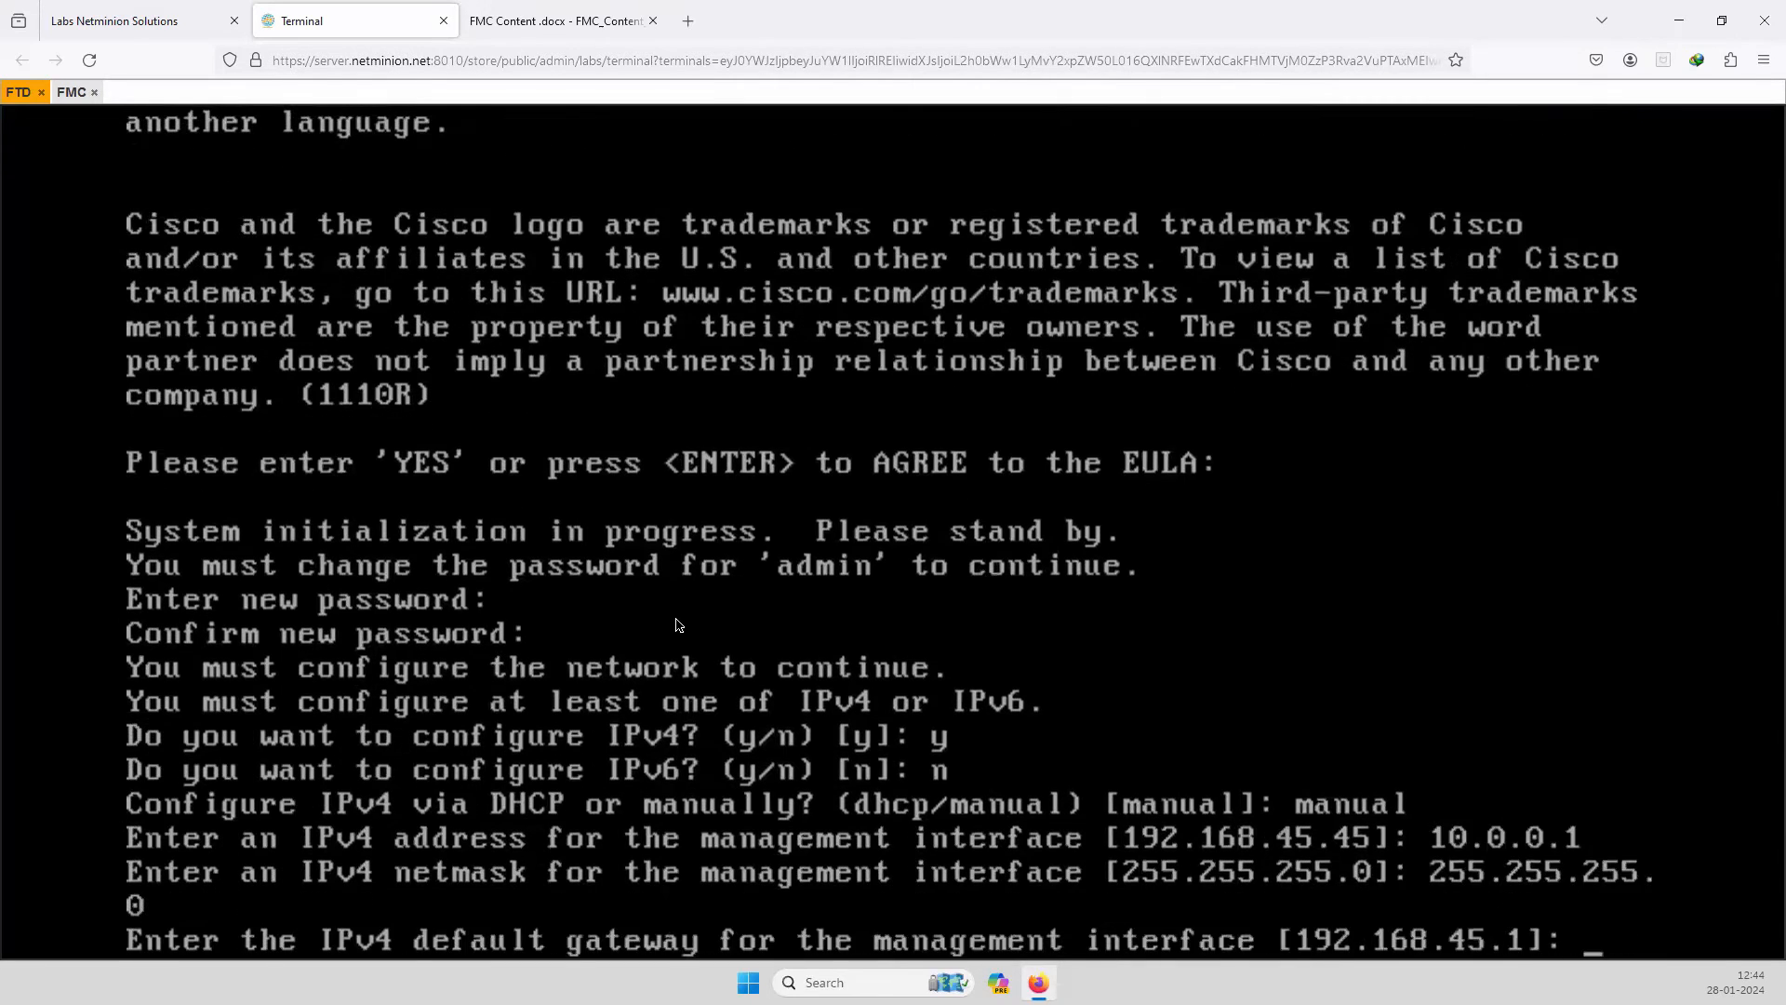
pyautogui.write('10.0.0254')
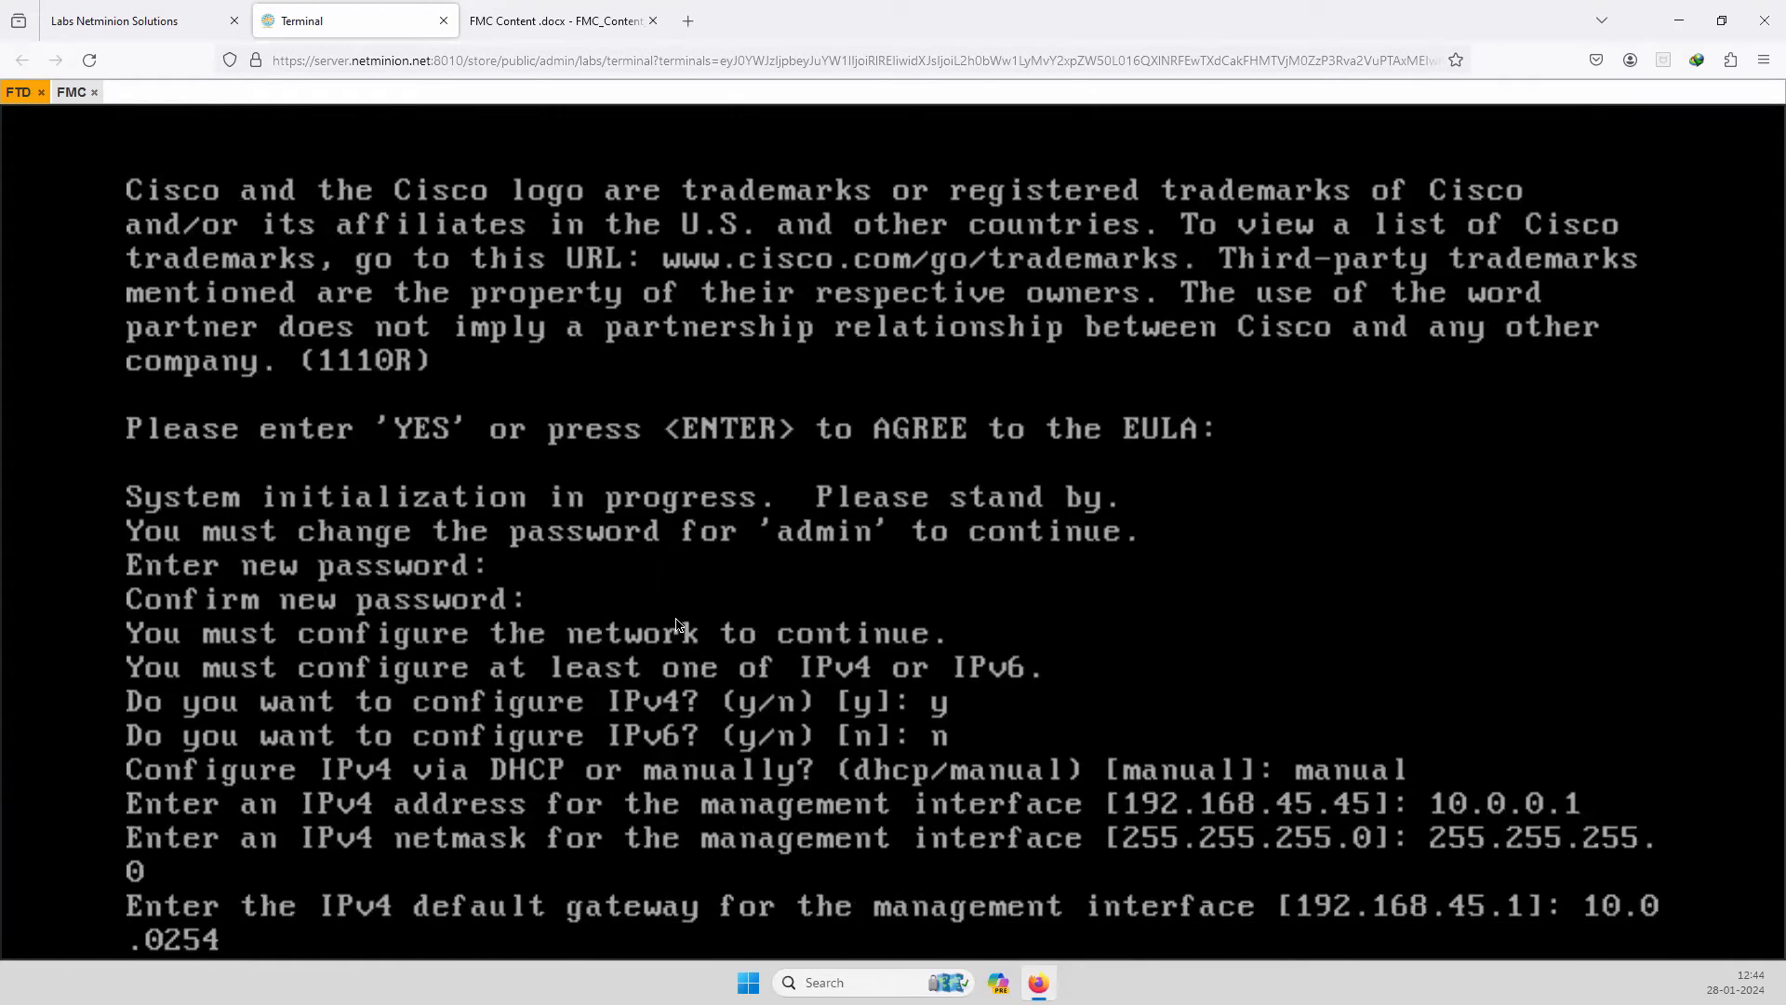
pyautogui.press('BackSpace')
pyautogui.press('BackSpace')
pyautogui.press('BackSpace')
pyautogui.write('254')
pyautogui.press('Return')
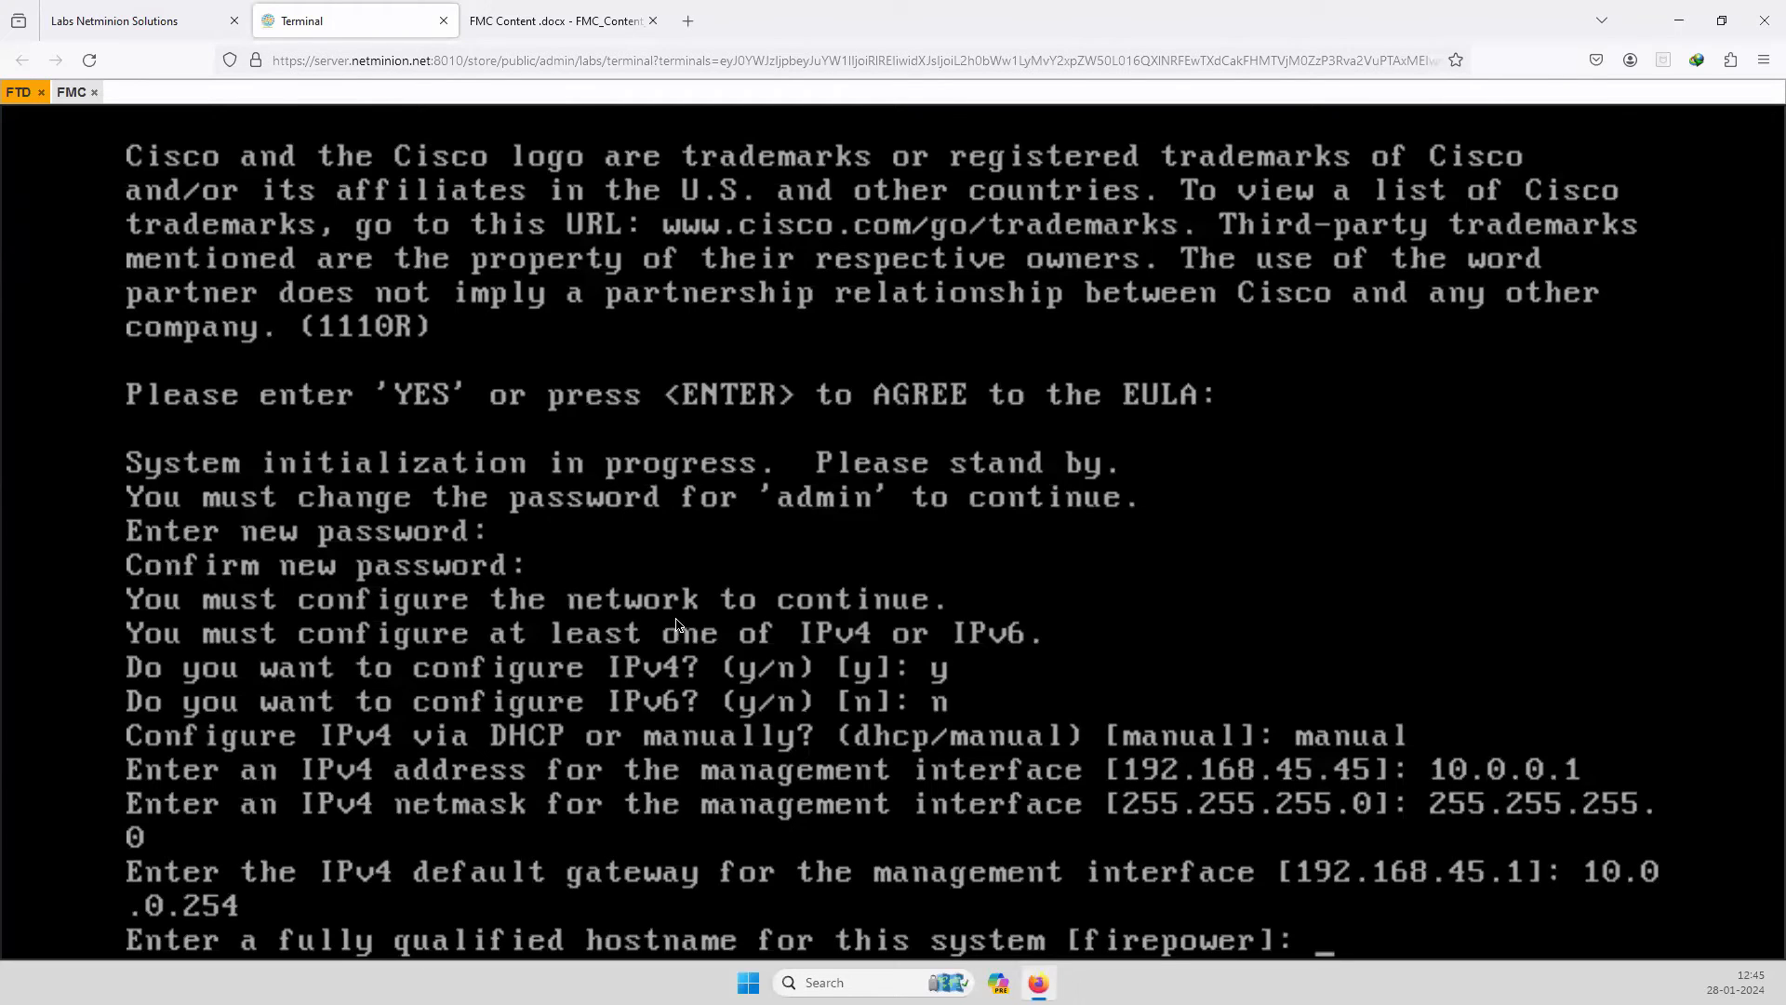
pyautogui.write('ftd.netmin')
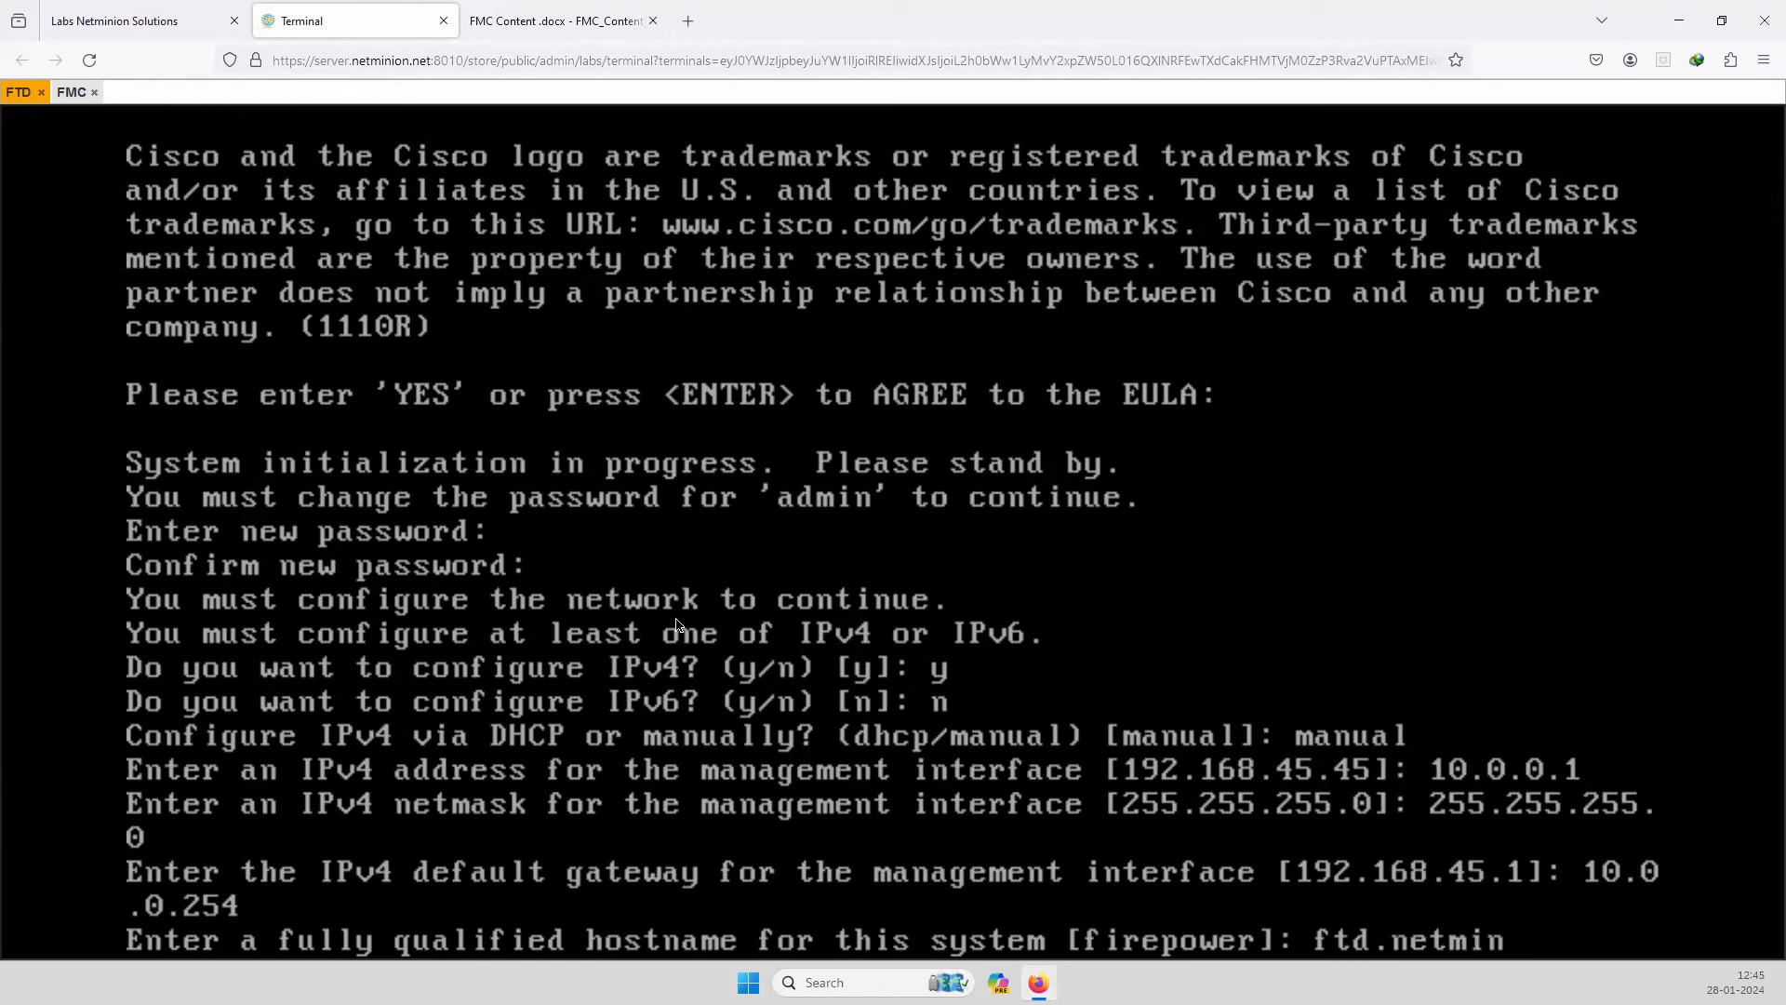
pyautogui.write('ion.net')
pyautogui.press('Return')
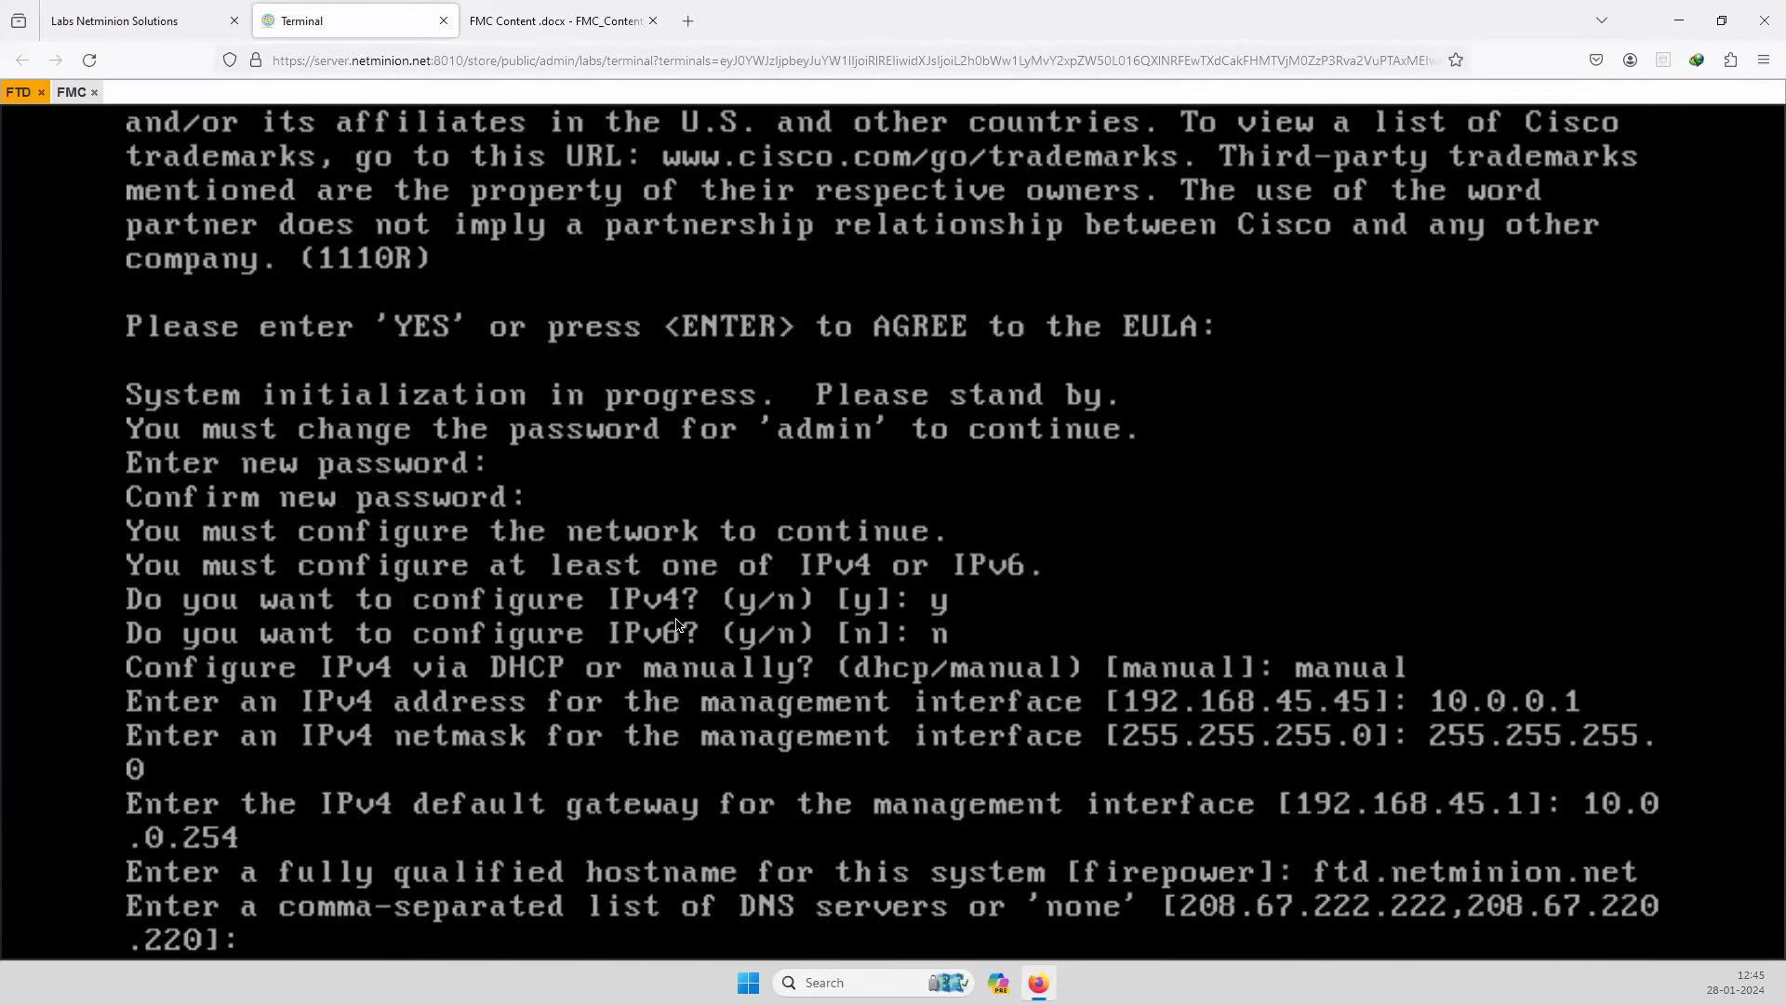
pyautogui.press('Return')
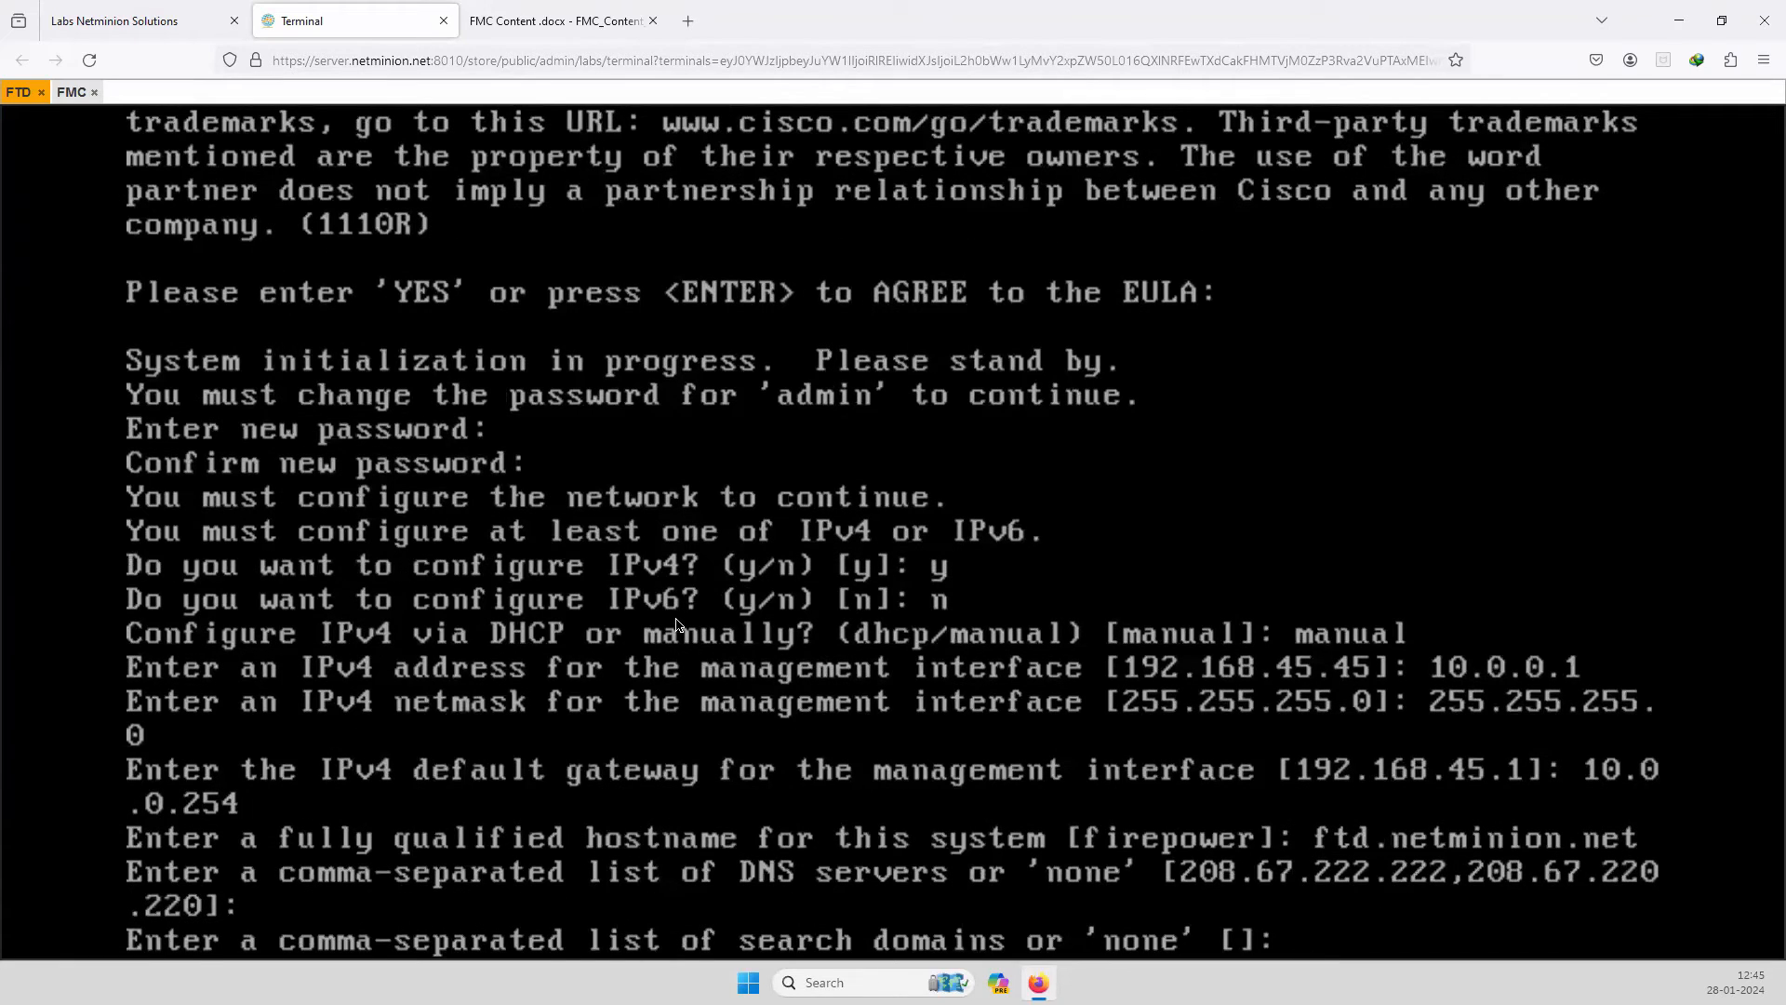
# Answer none for search domains and yes to local management, completing firstboot setup.
pyautogui.write('none')
pyautogui.press('Return')
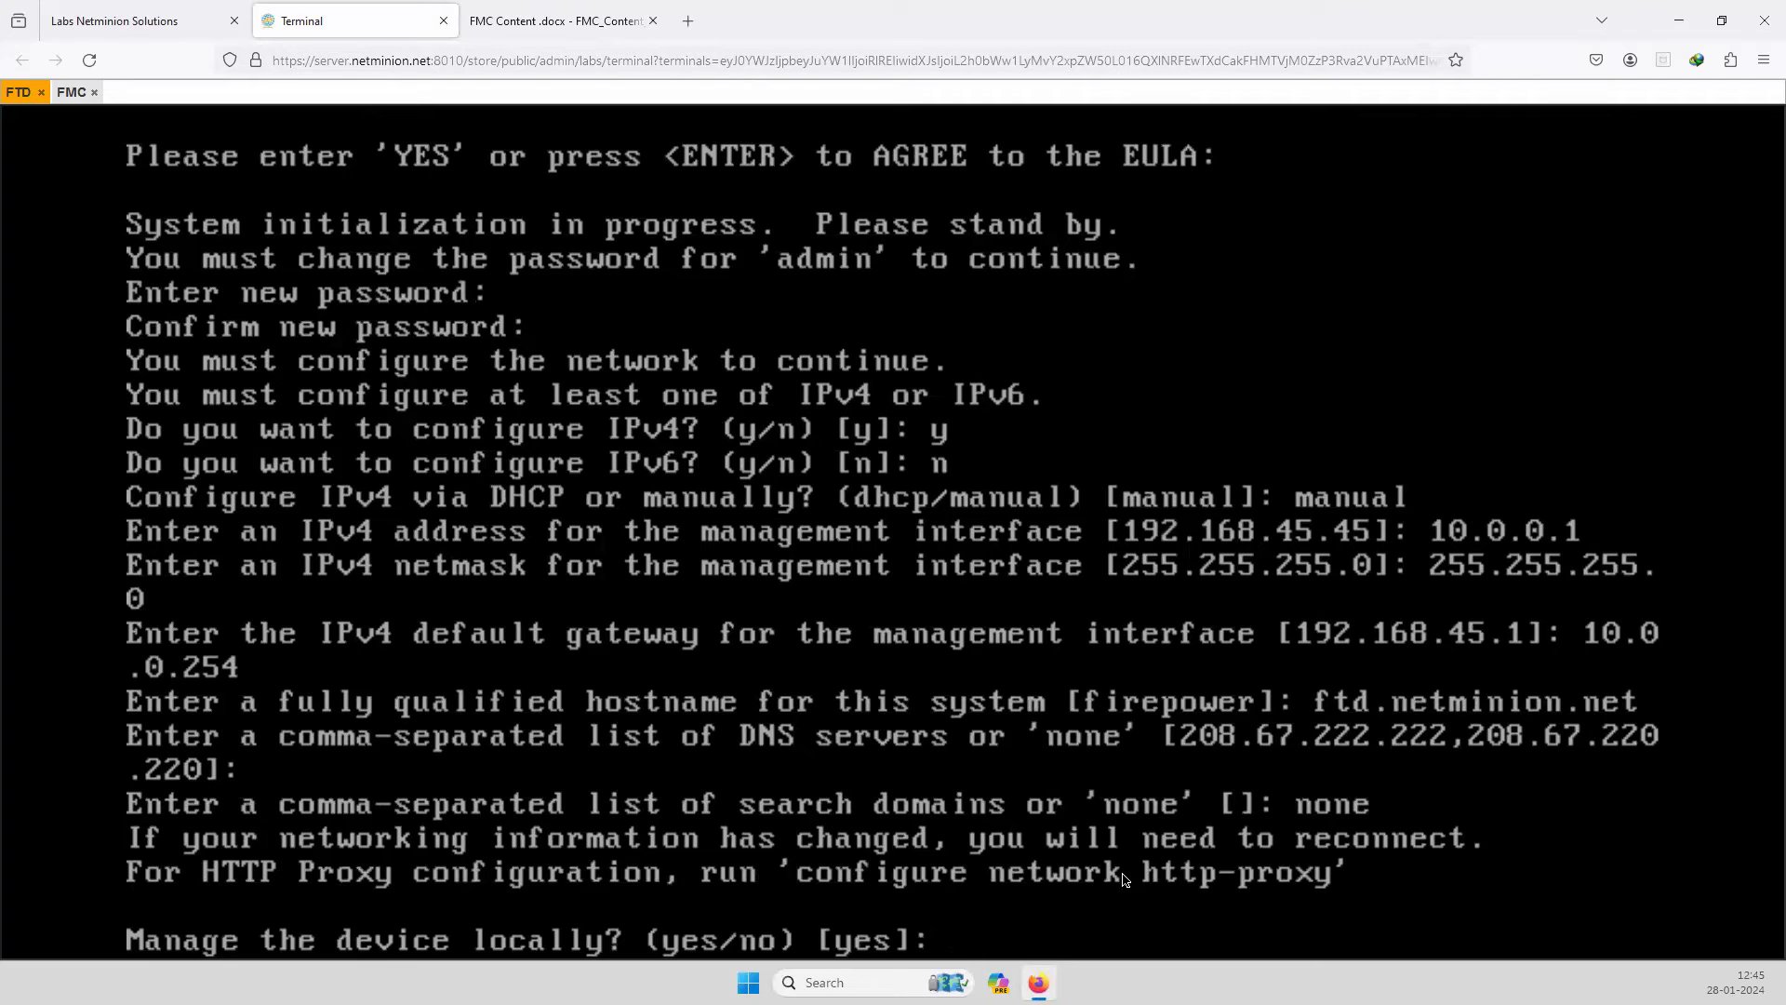
pyautogui.write('yes')
pyautogui.press('Return')
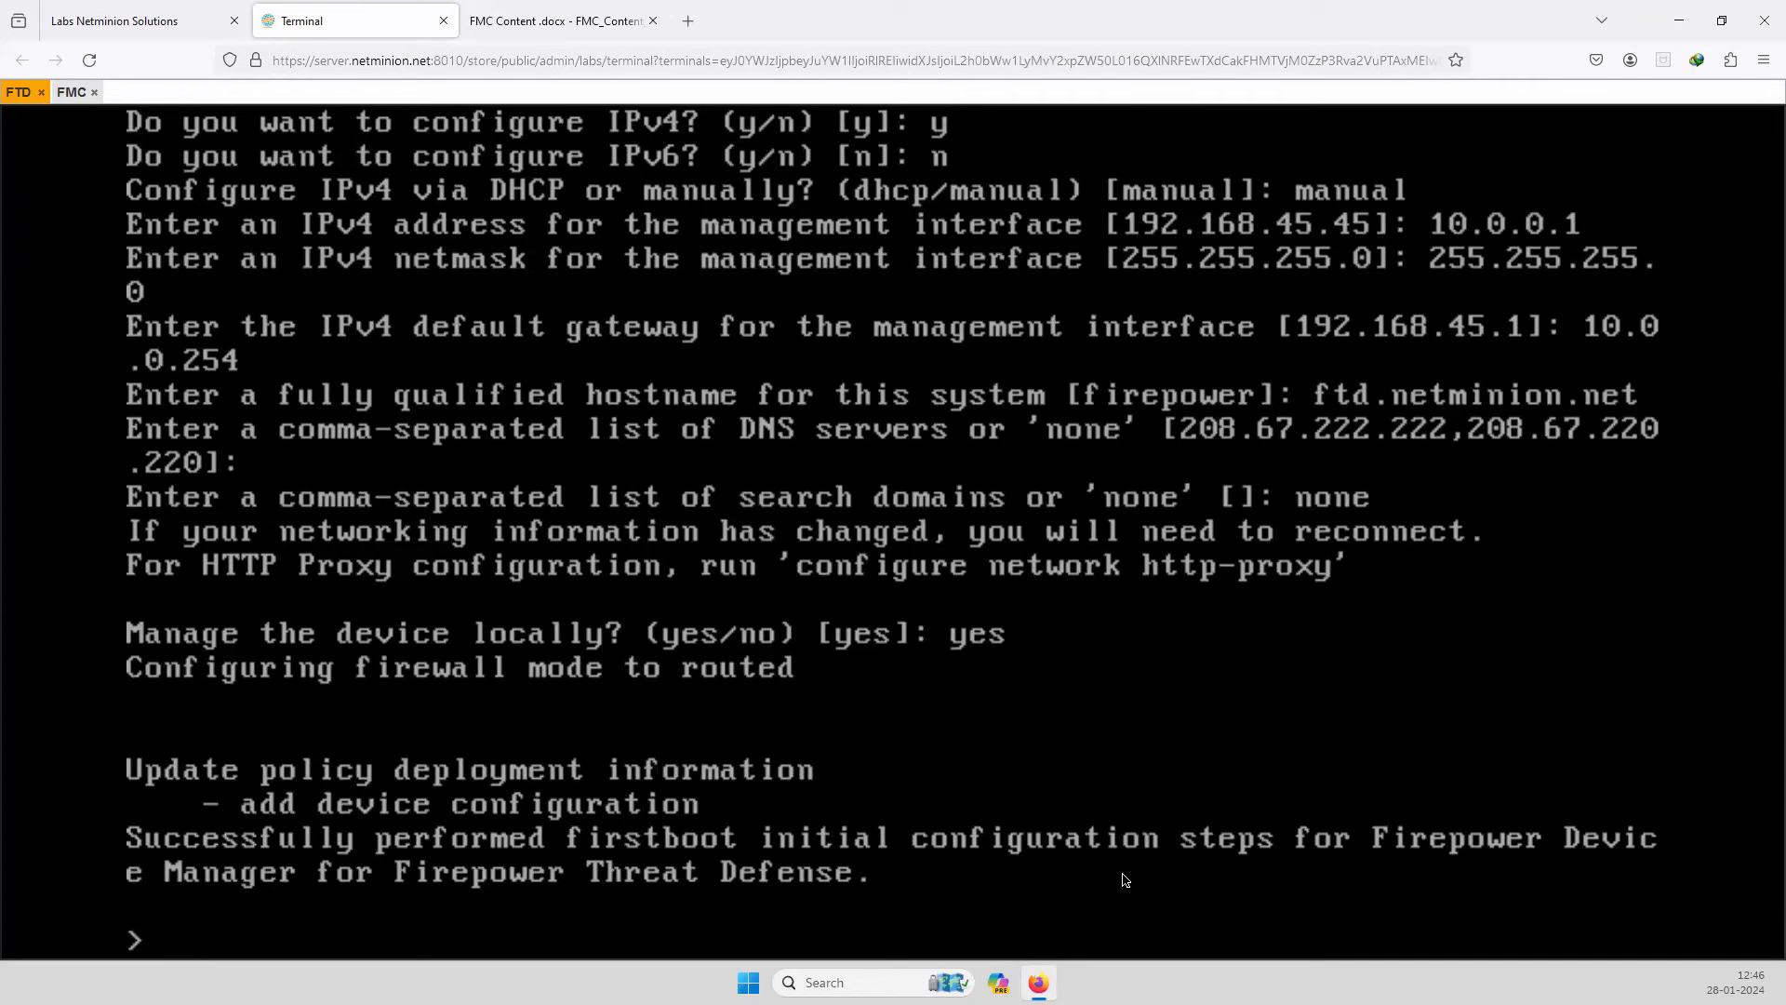
pyautogui.write('show netw')
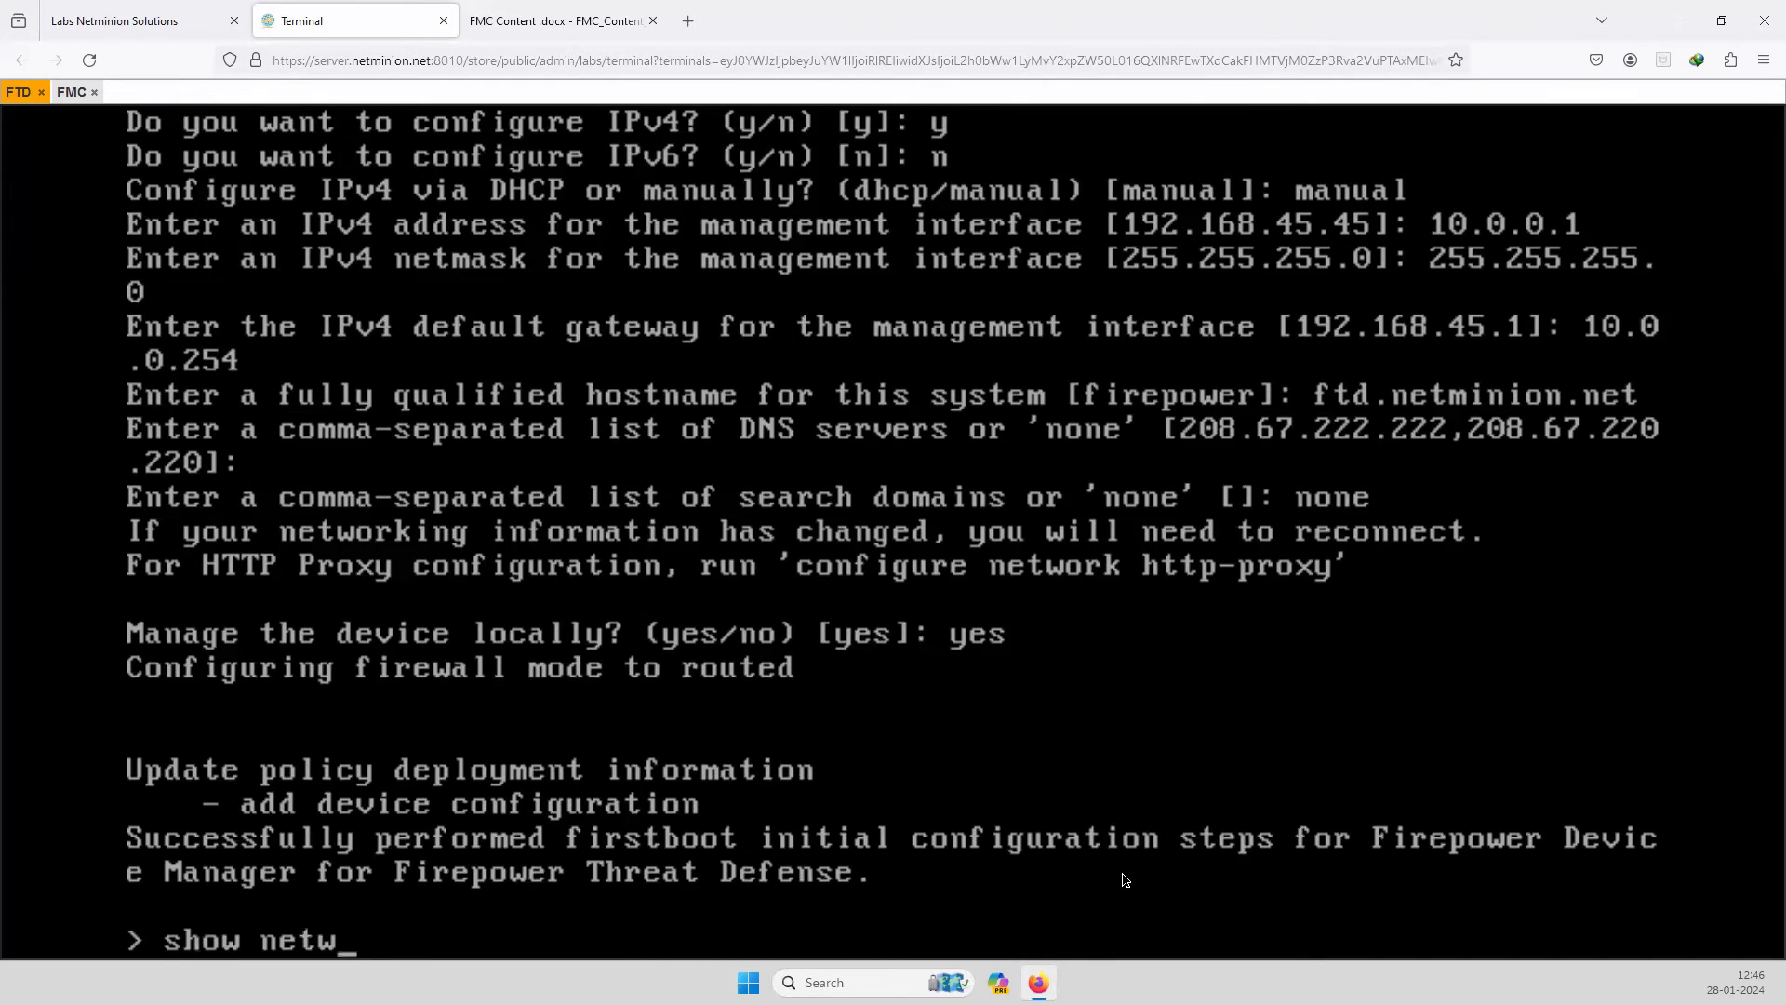
pyautogui.write('ork')
# Run show network to list br1 at 10.0.0.1/255.255.255.0 with gateway 10.0.0.254.
pyautogui.press('Return')
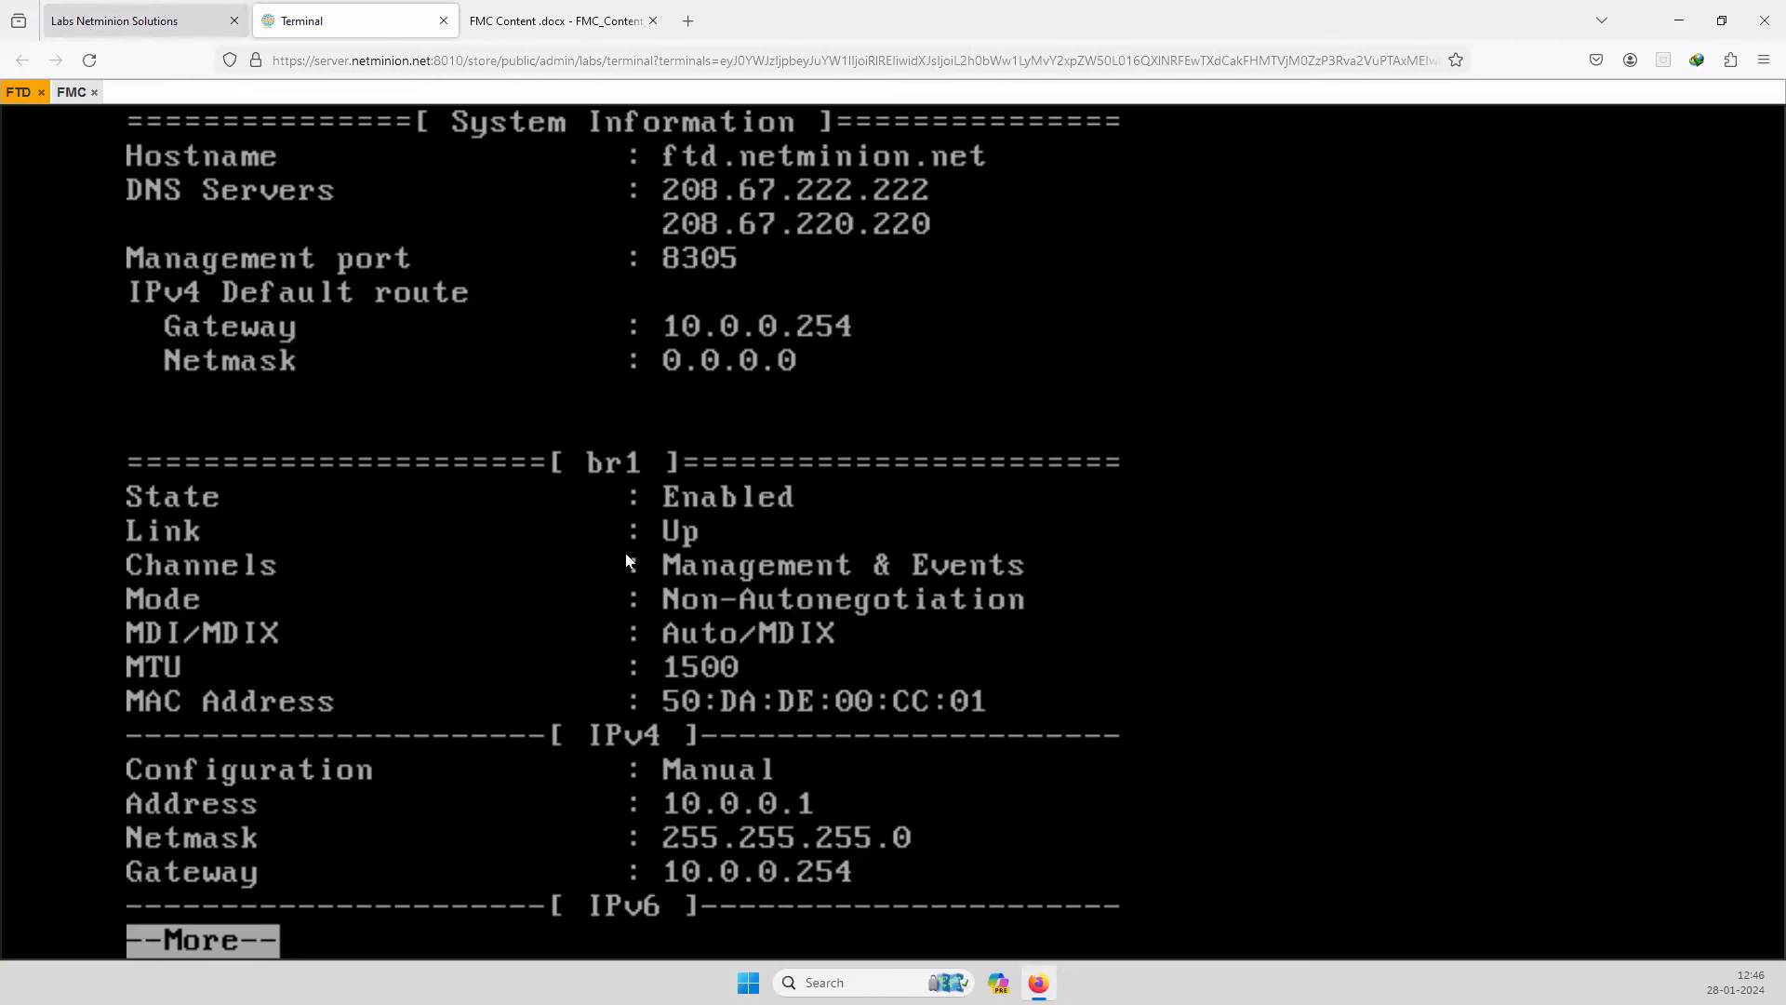
# Open cmd on the Win VM and ping 10.0.0.1, getting 3 of 3 replies.
pyautogui.click(145, 20)
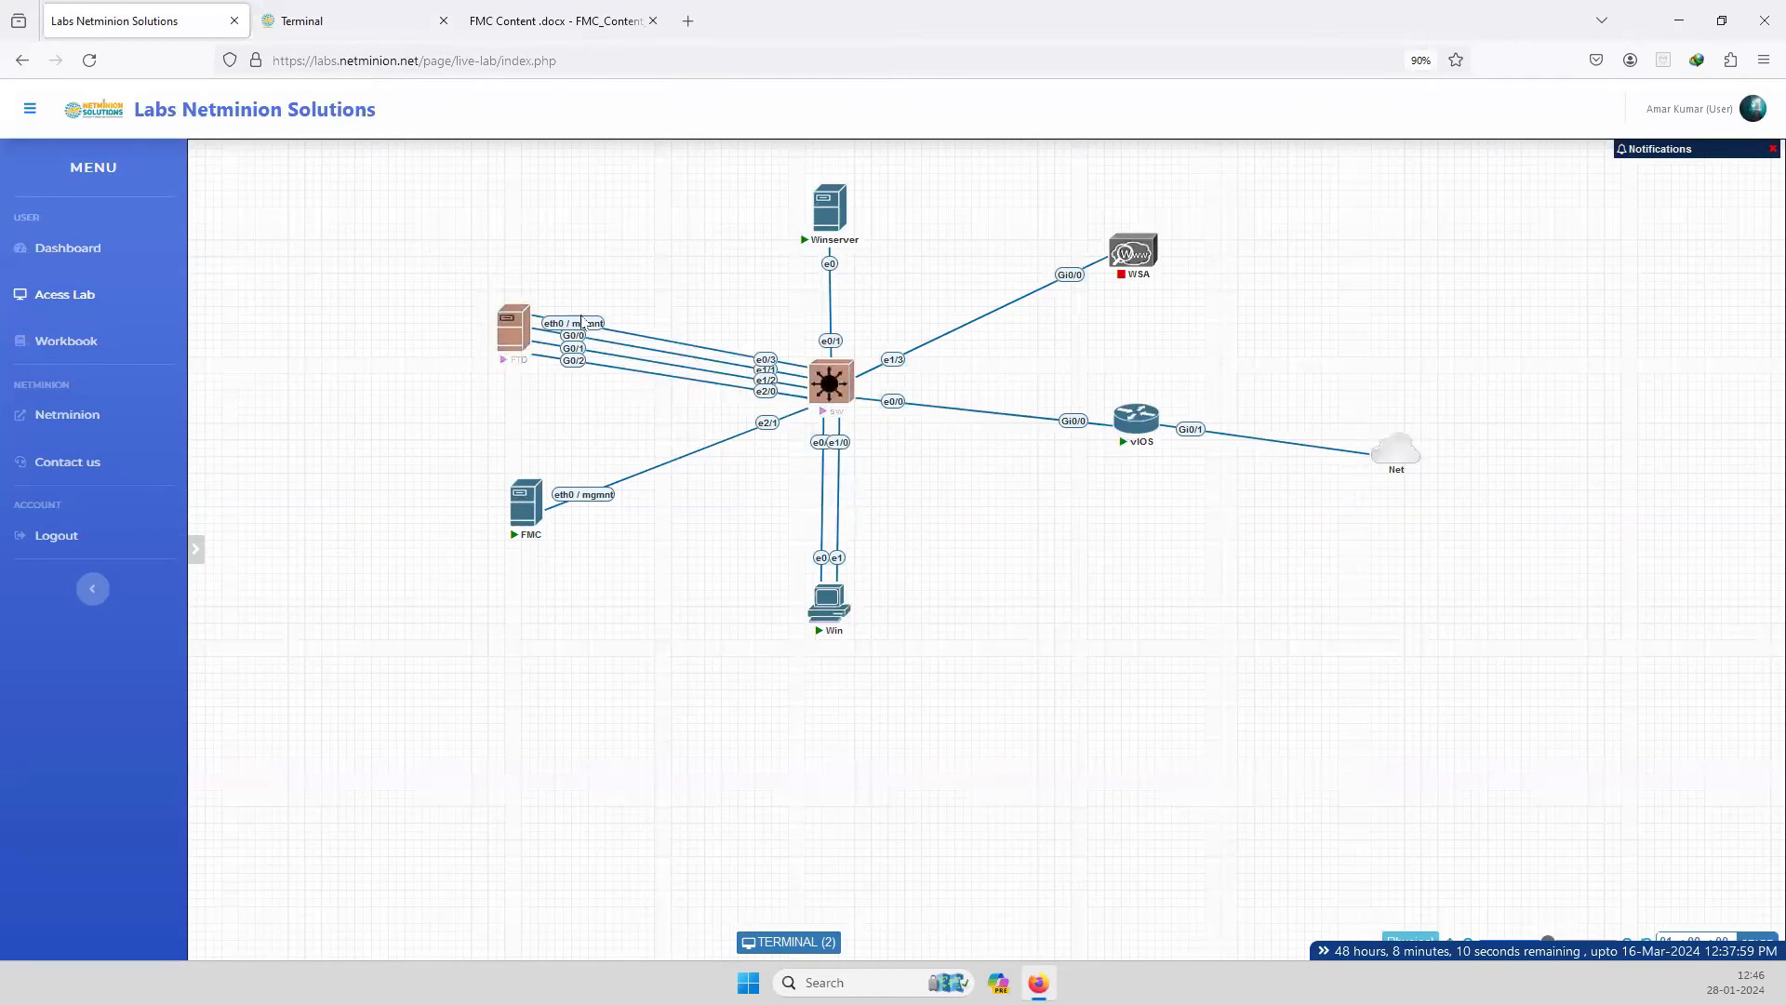
pyautogui.moveTo(831, 609)
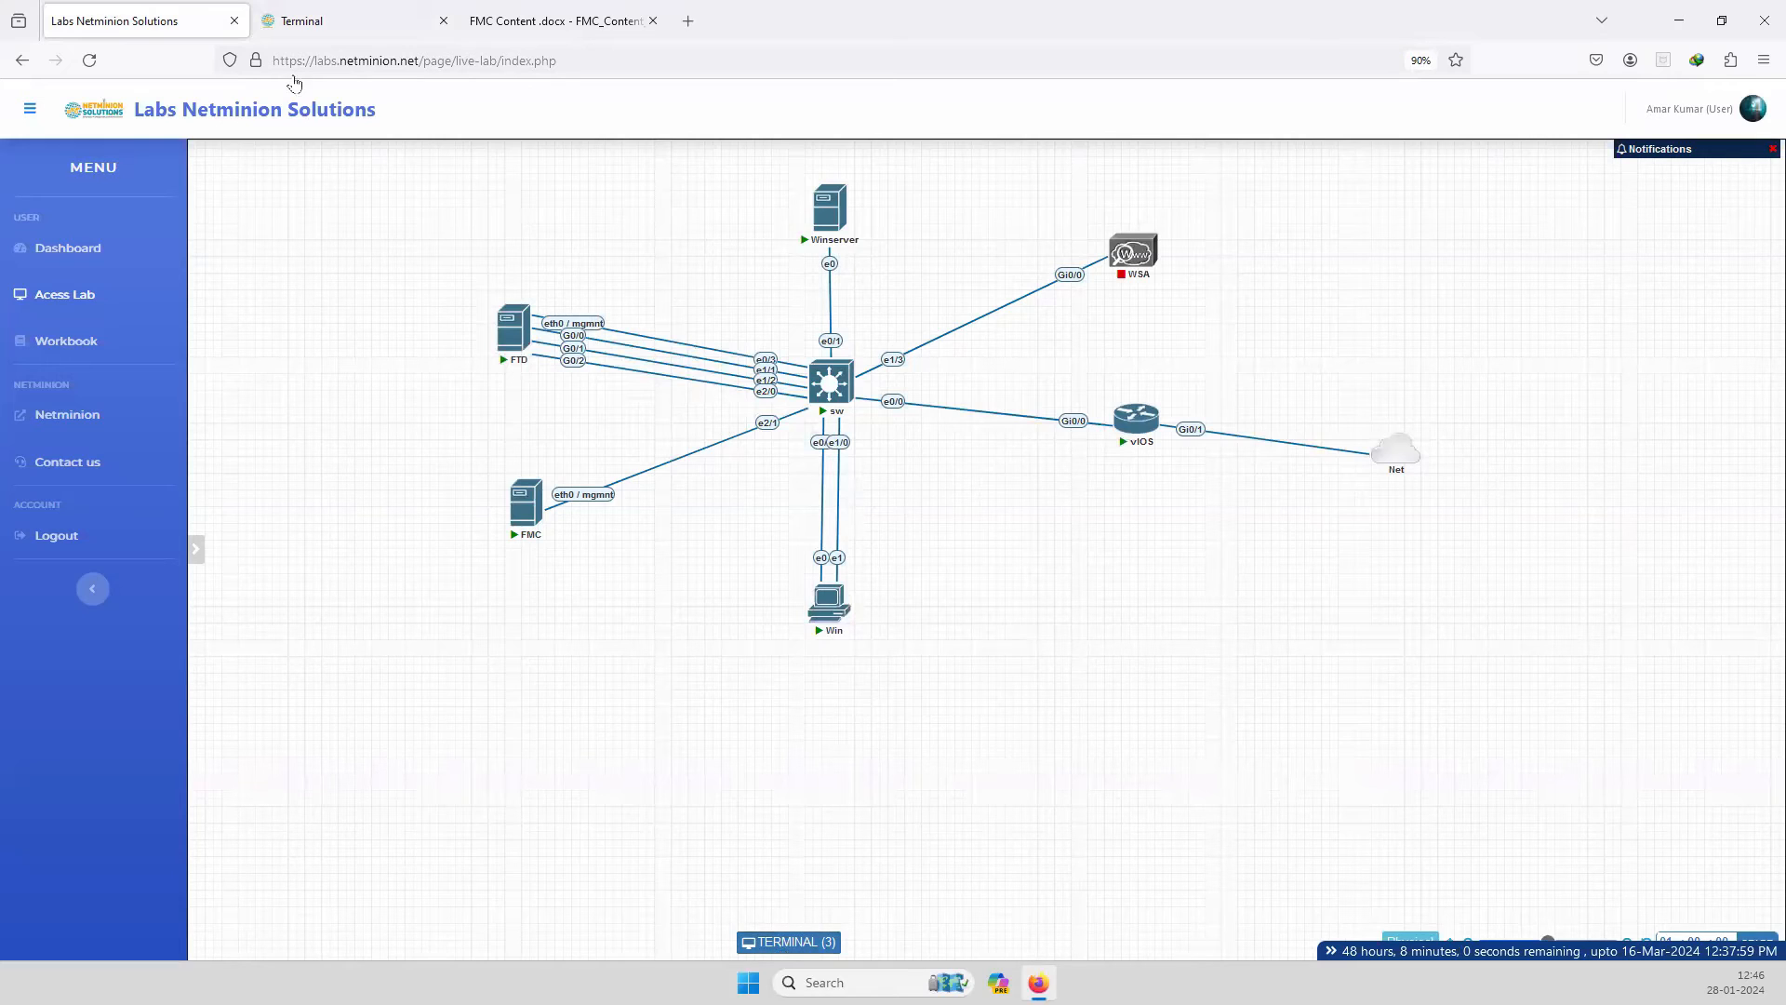
pyautogui.click(312, 17)
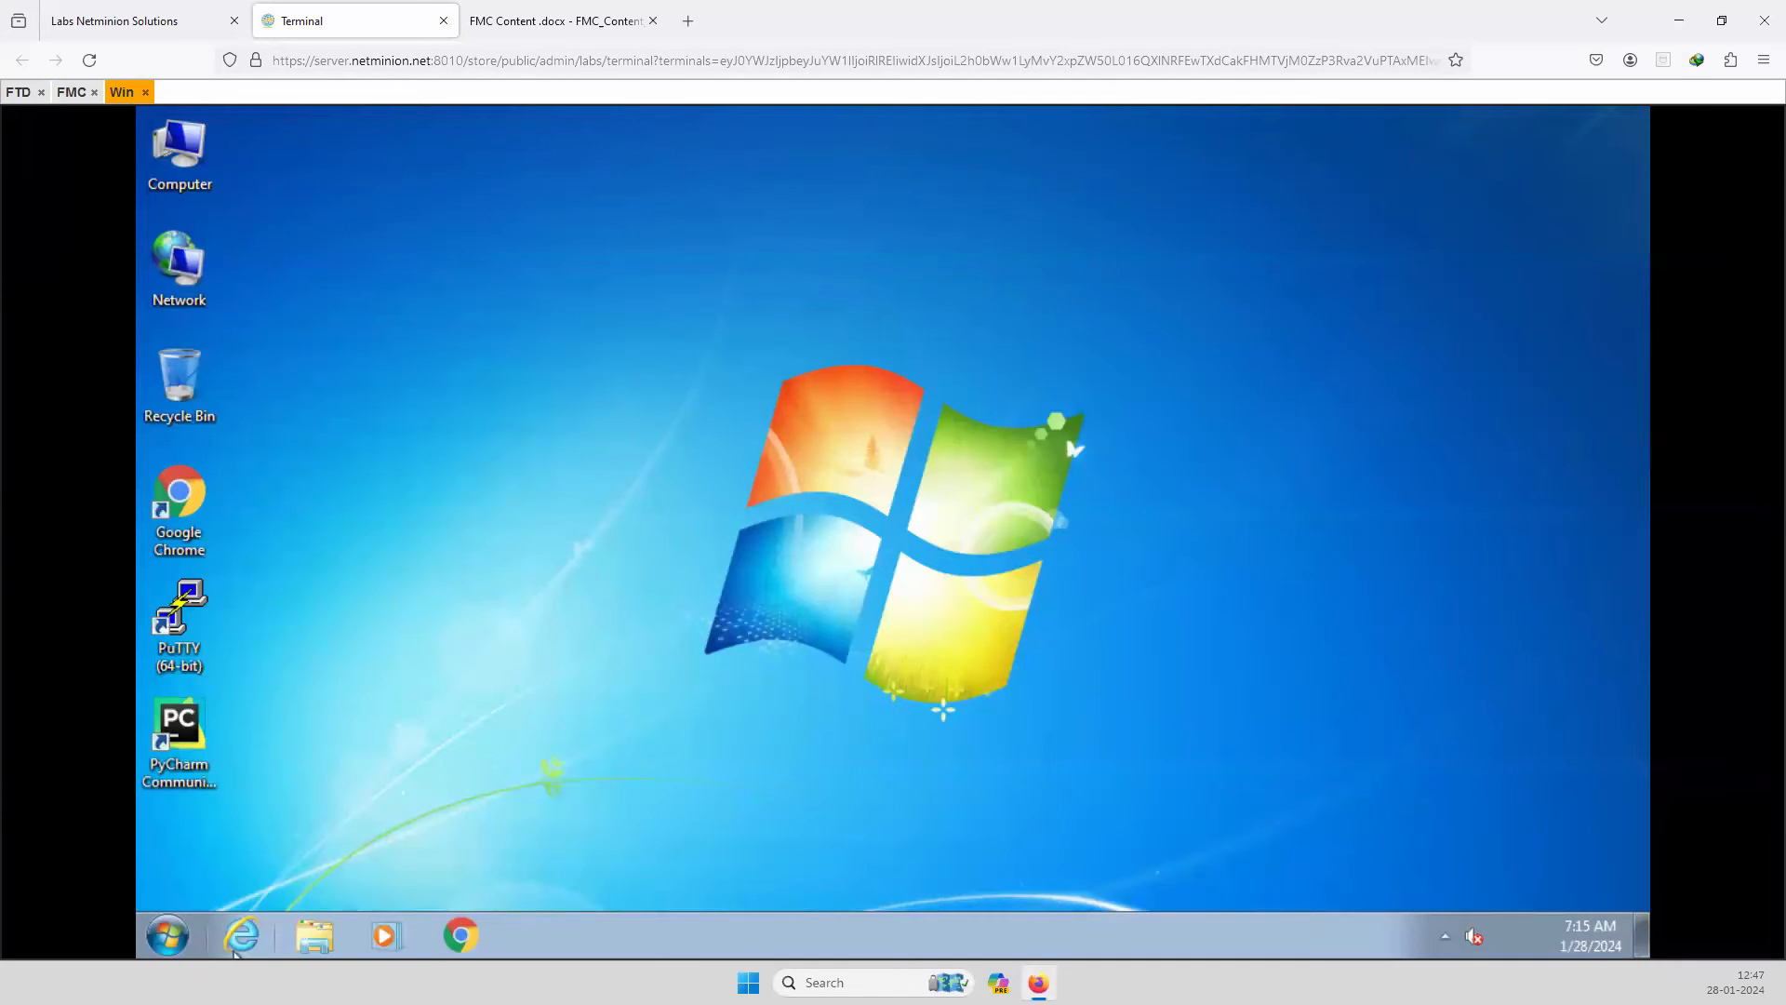
pyautogui.click(167, 935)
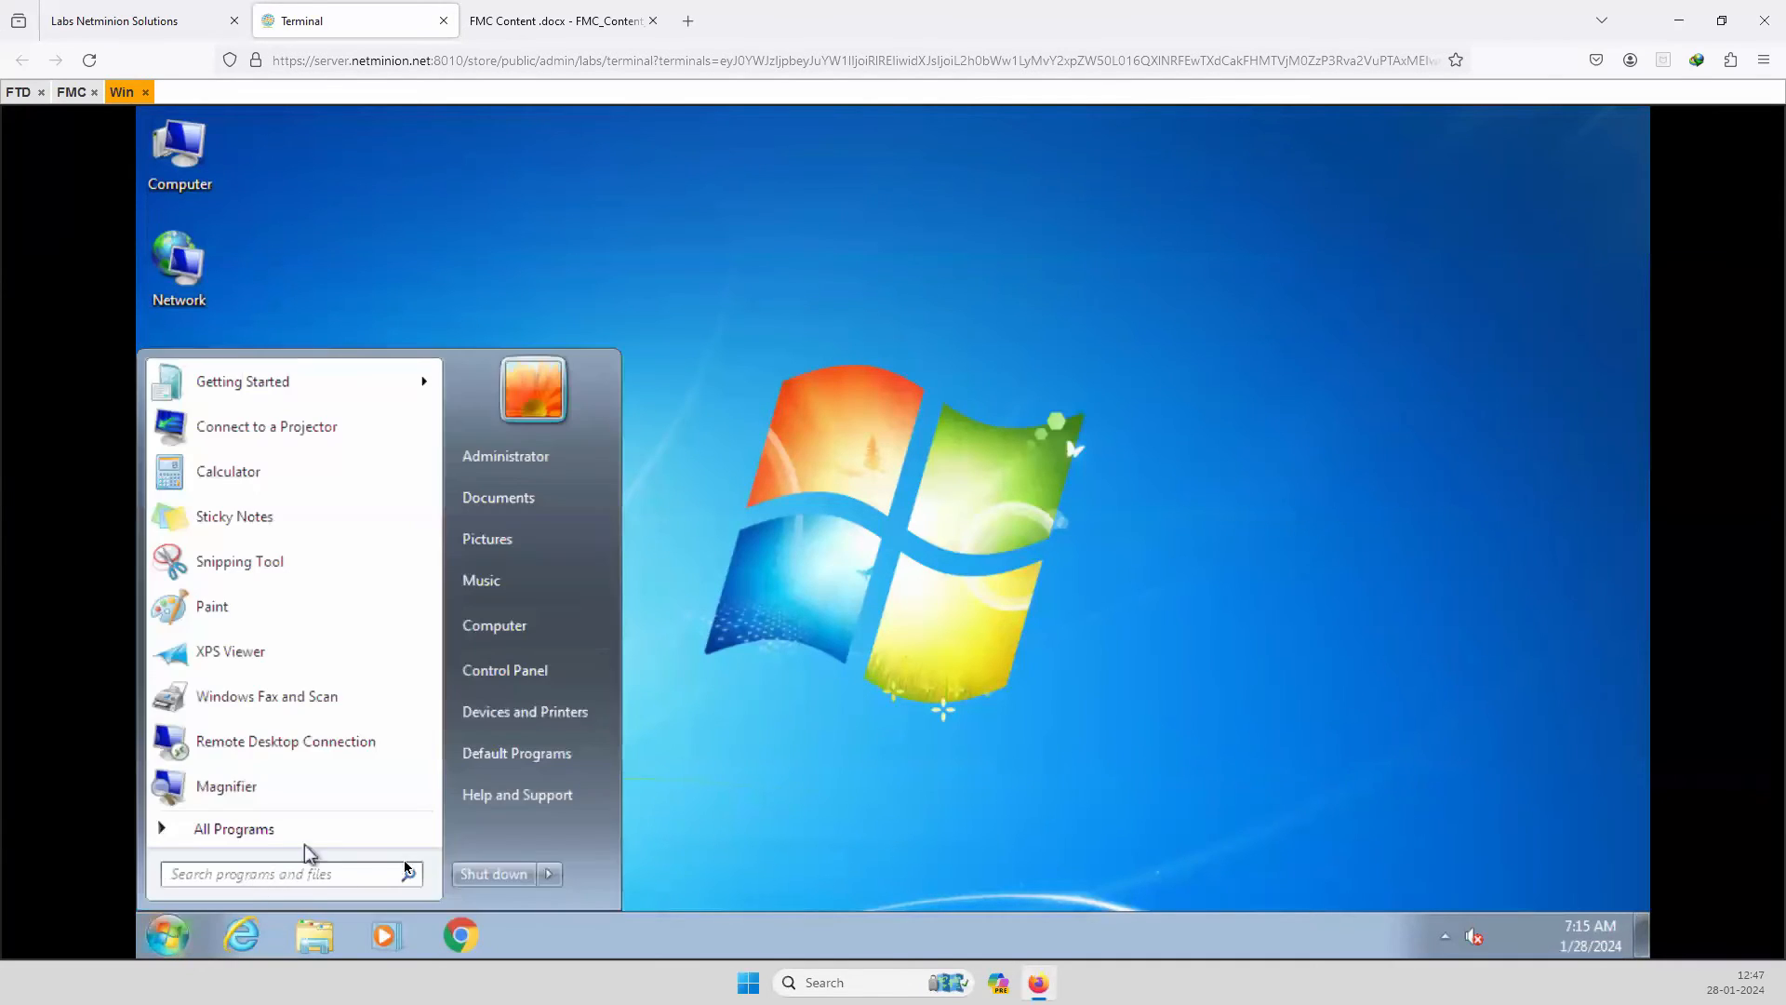
pyautogui.click(303, 880)
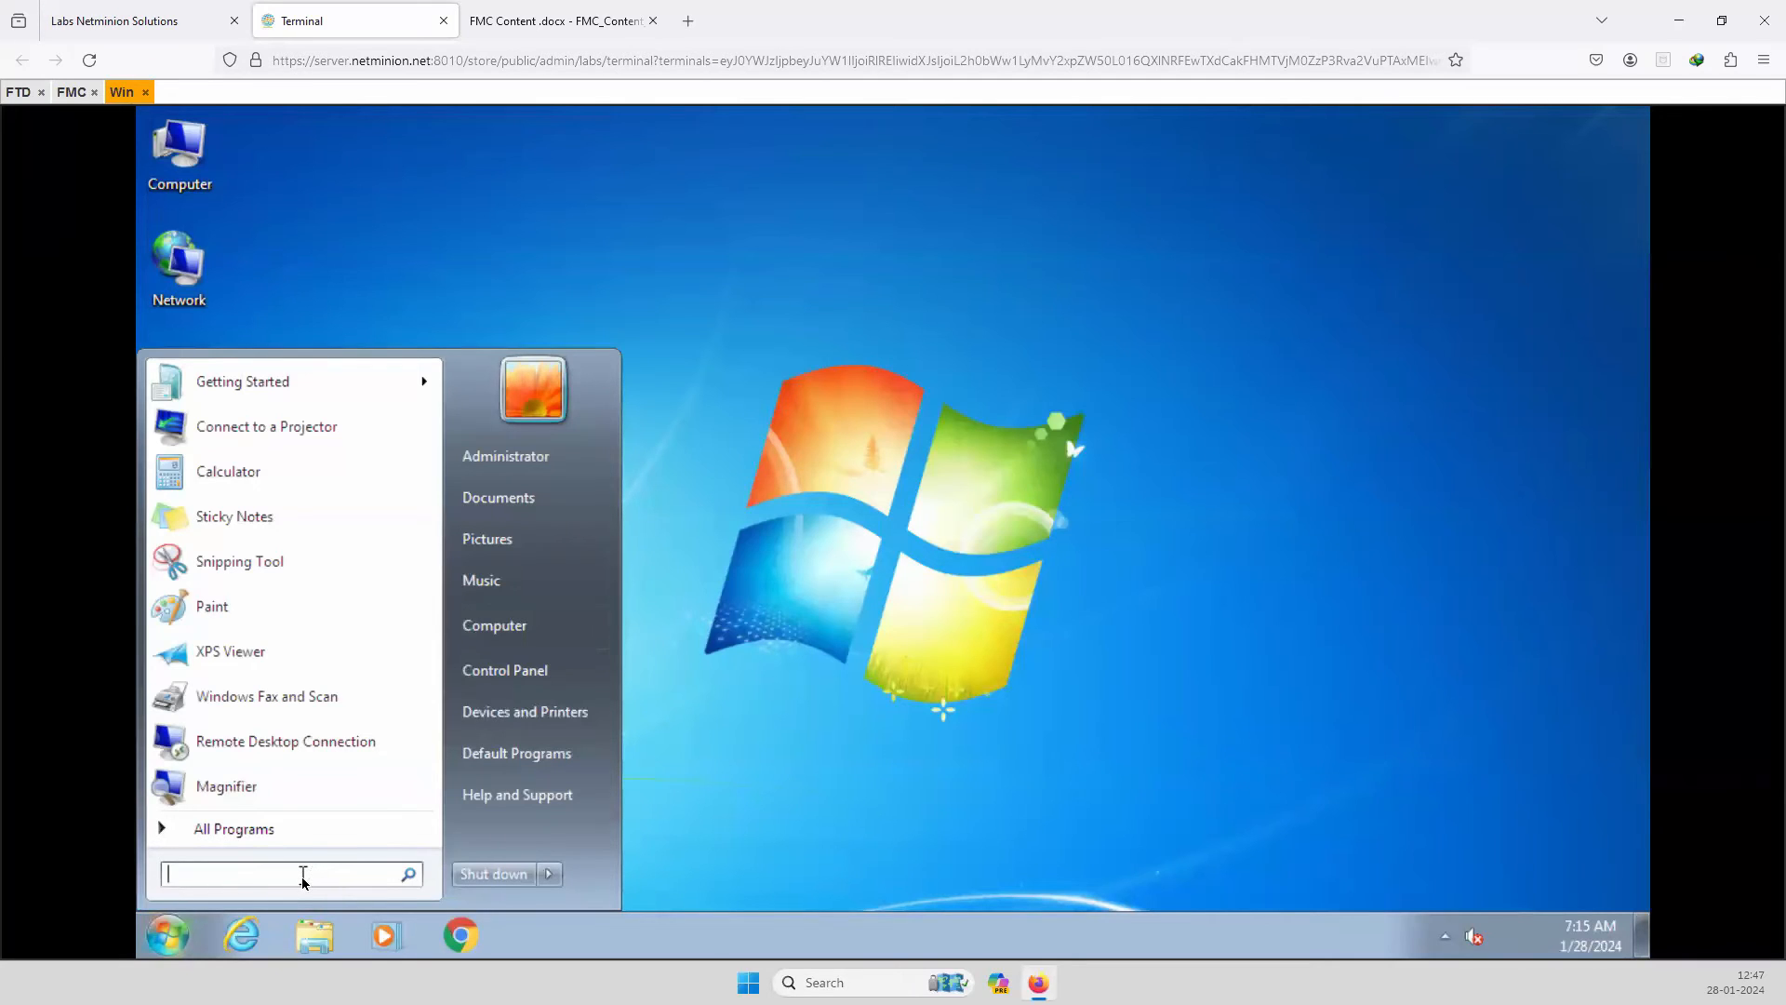
pyautogui.write('cmd')
pyautogui.press('Return')
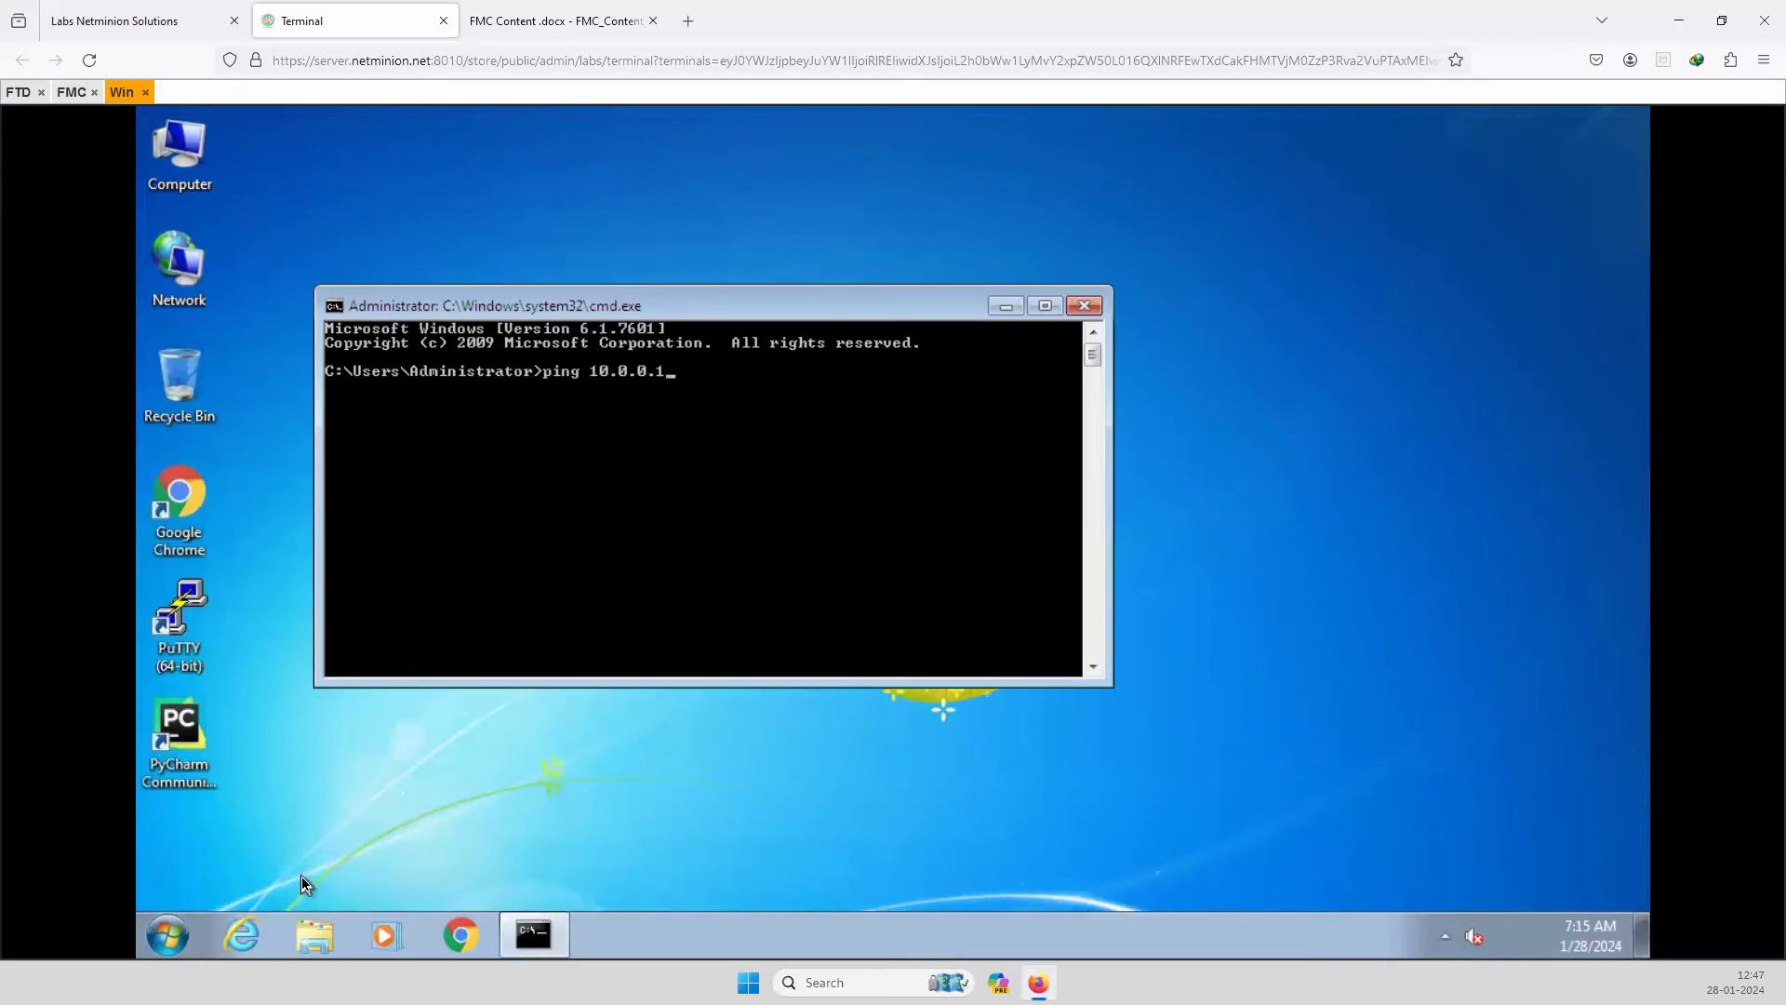
pyautogui.press('Return')
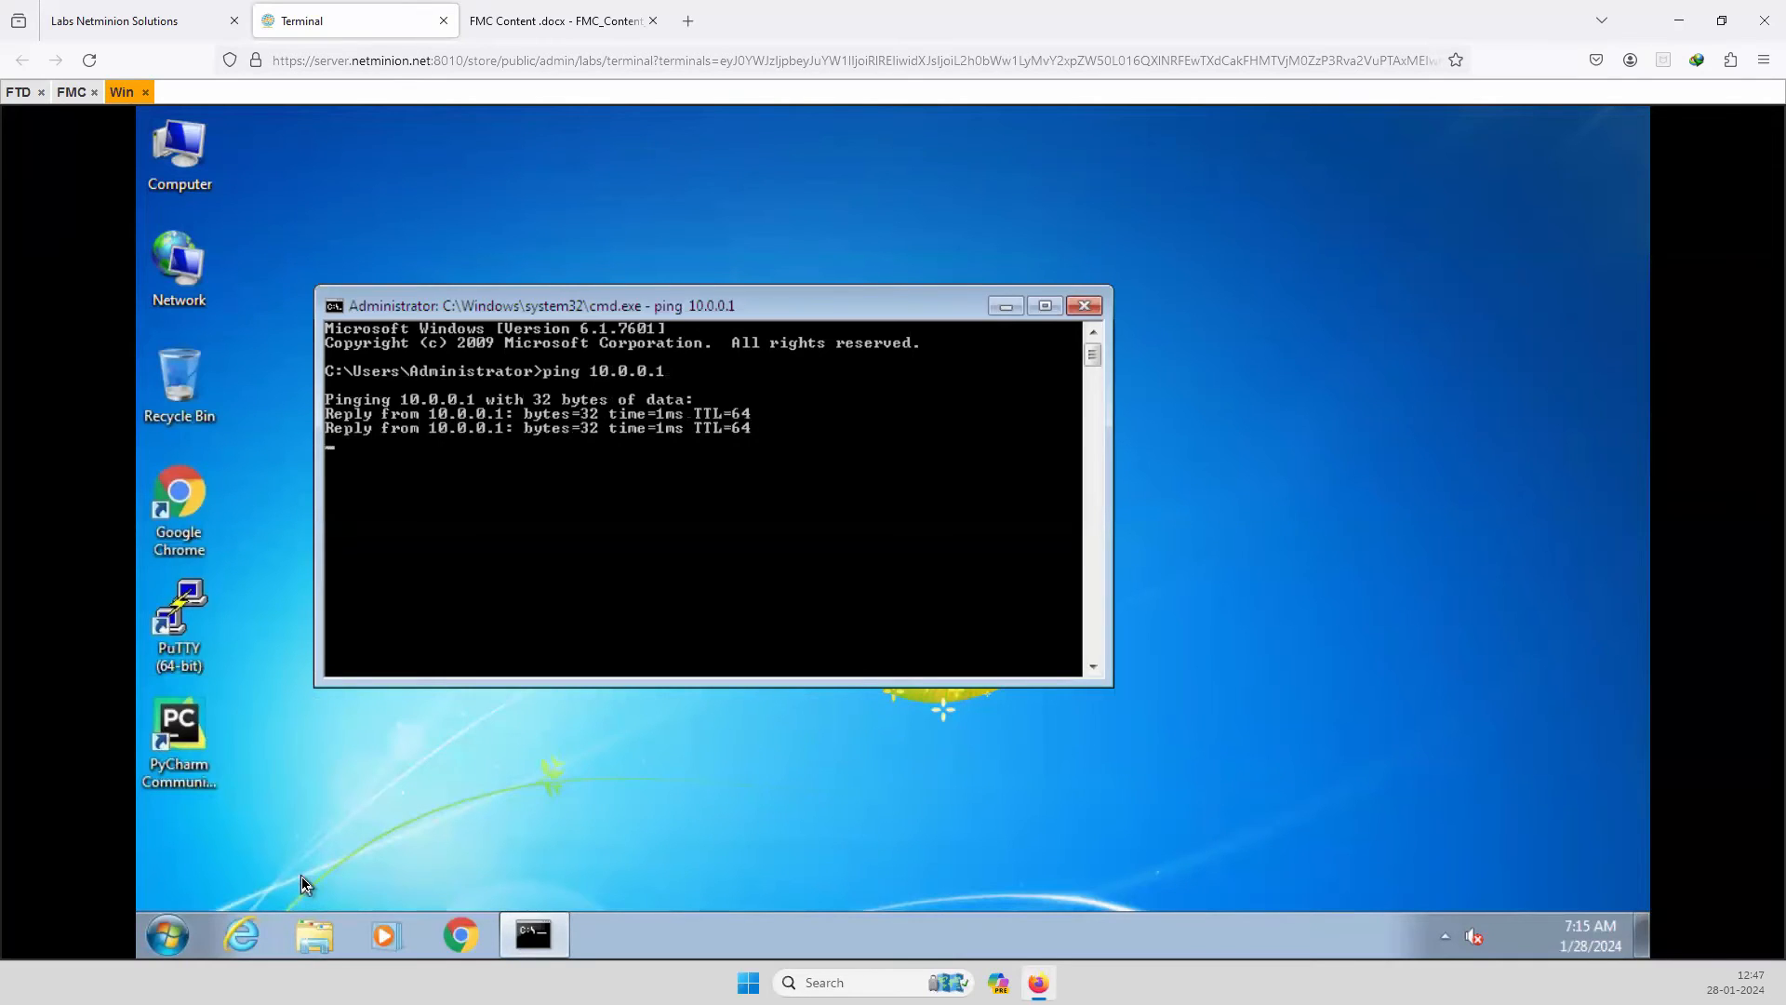
pyautogui.hotkey('ctrl', 'c')
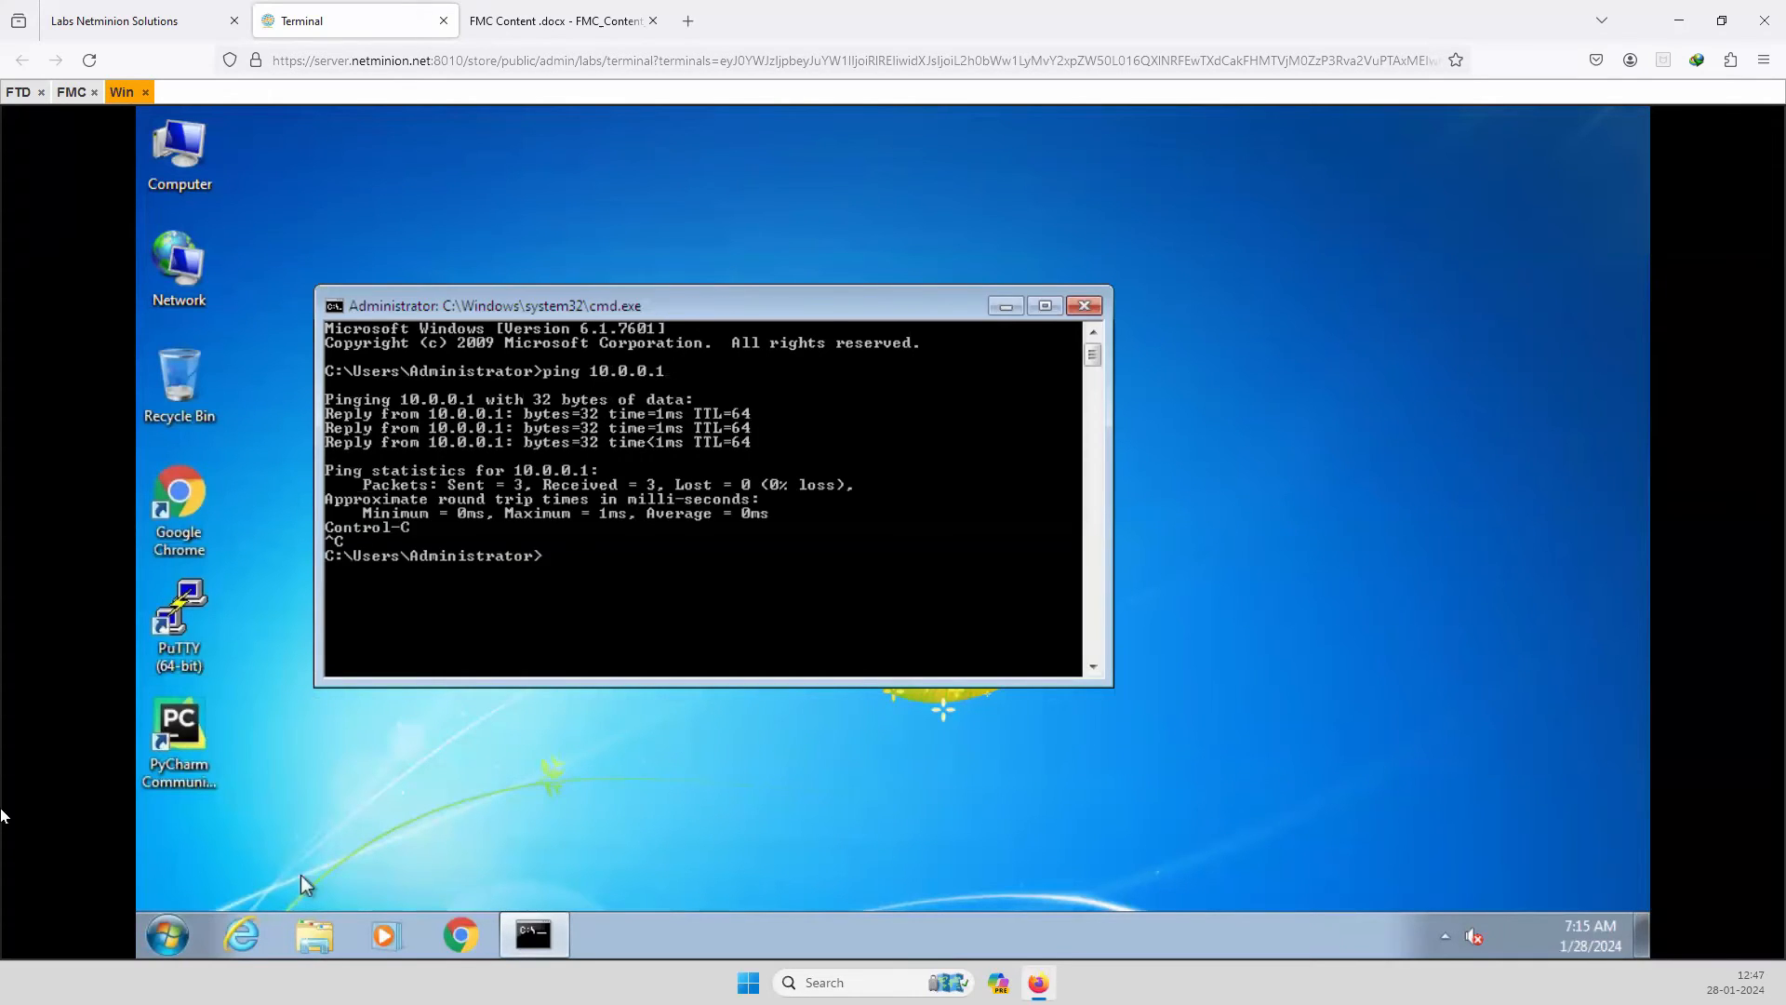
pyautogui.doubleClick(189, 513)
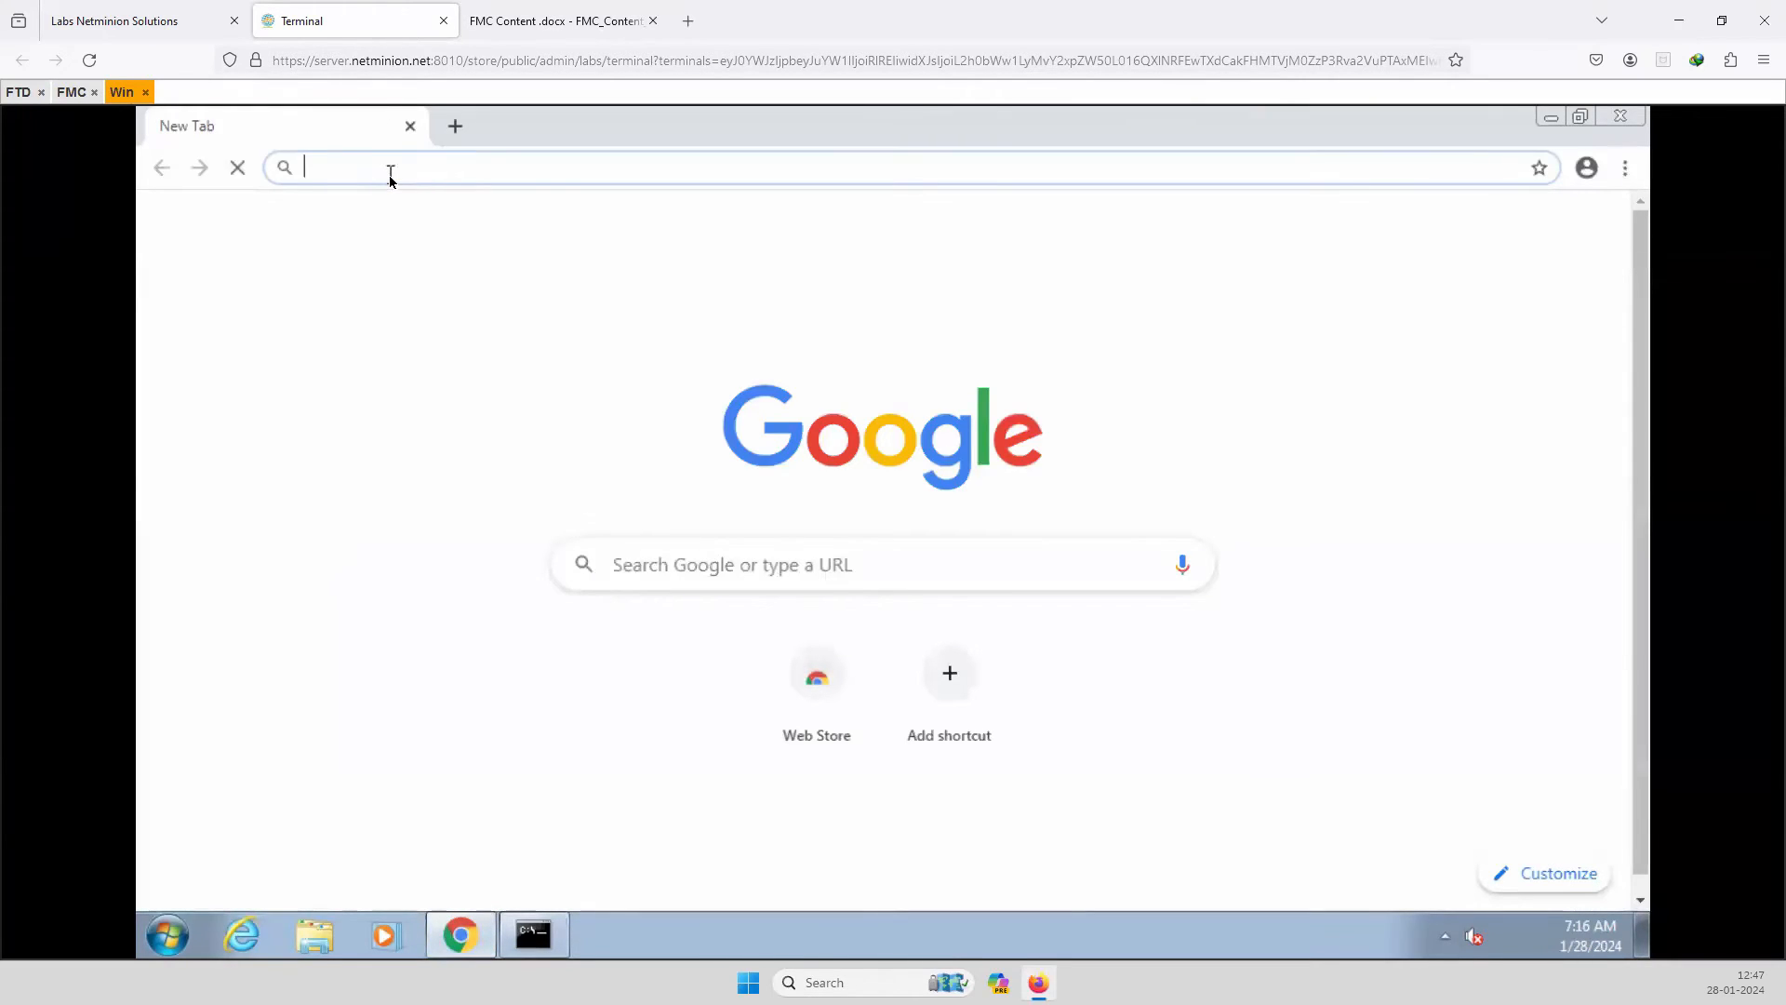
pyautogui.write('http')
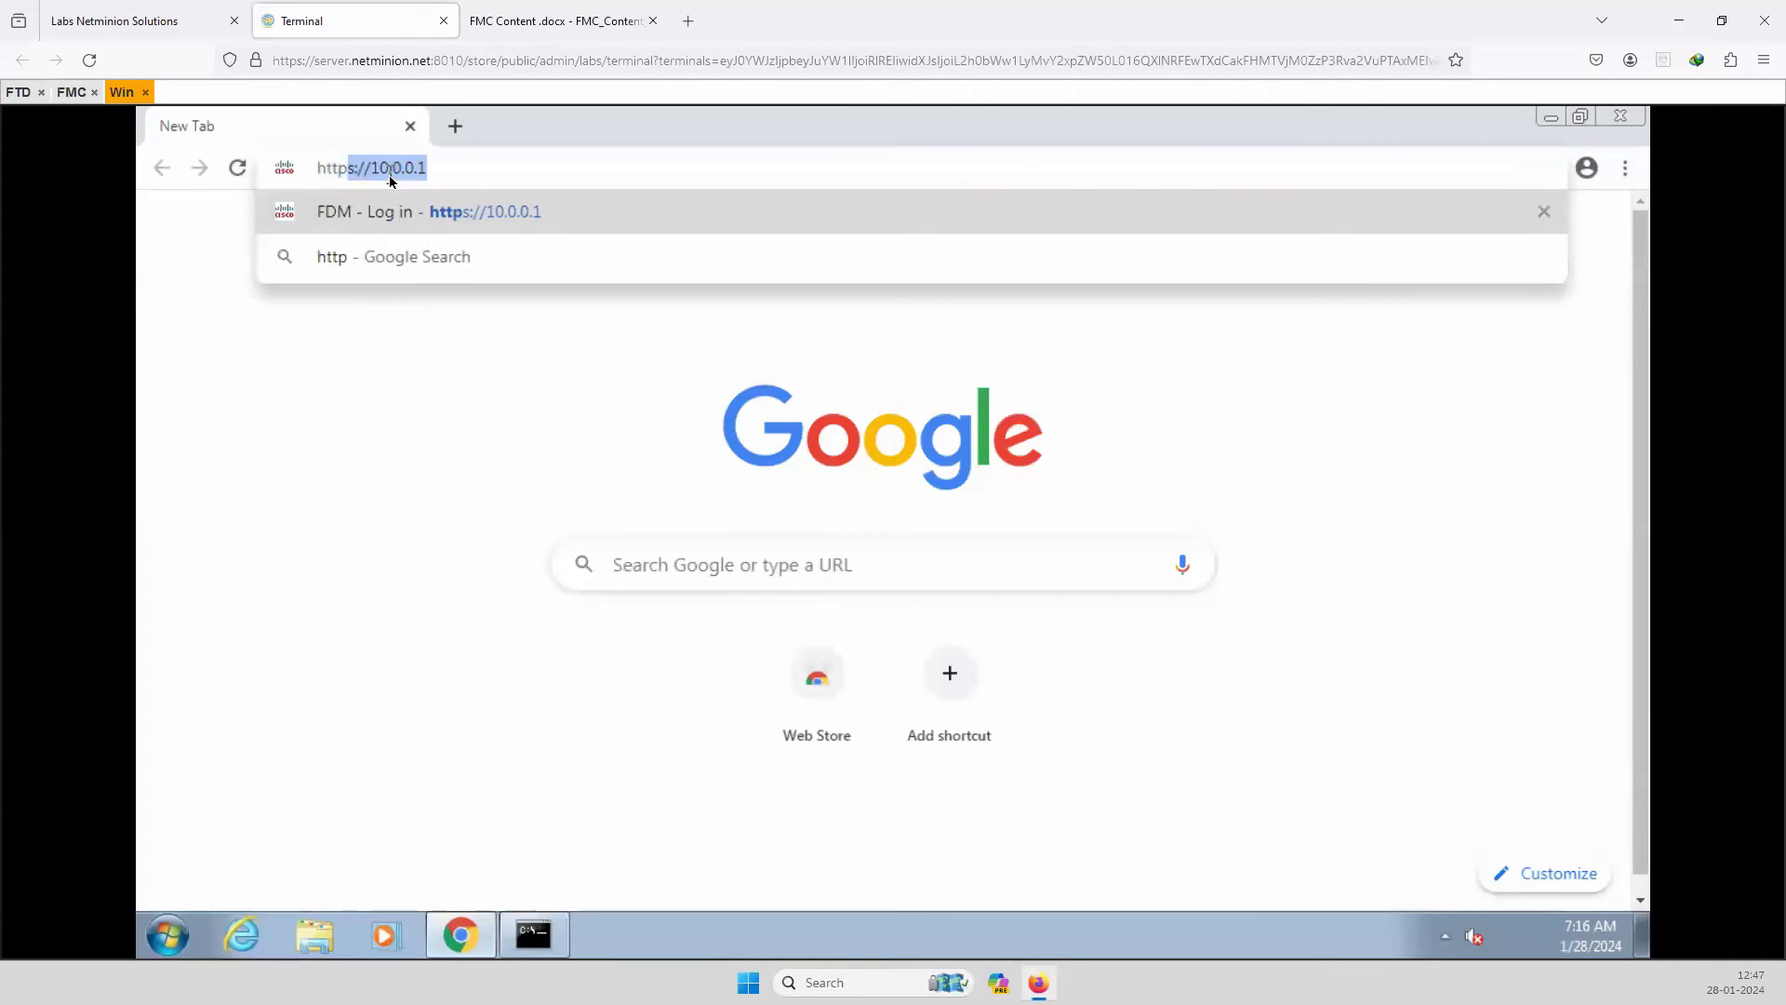
pyautogui.press('Right')
pyautogui.press('Return')
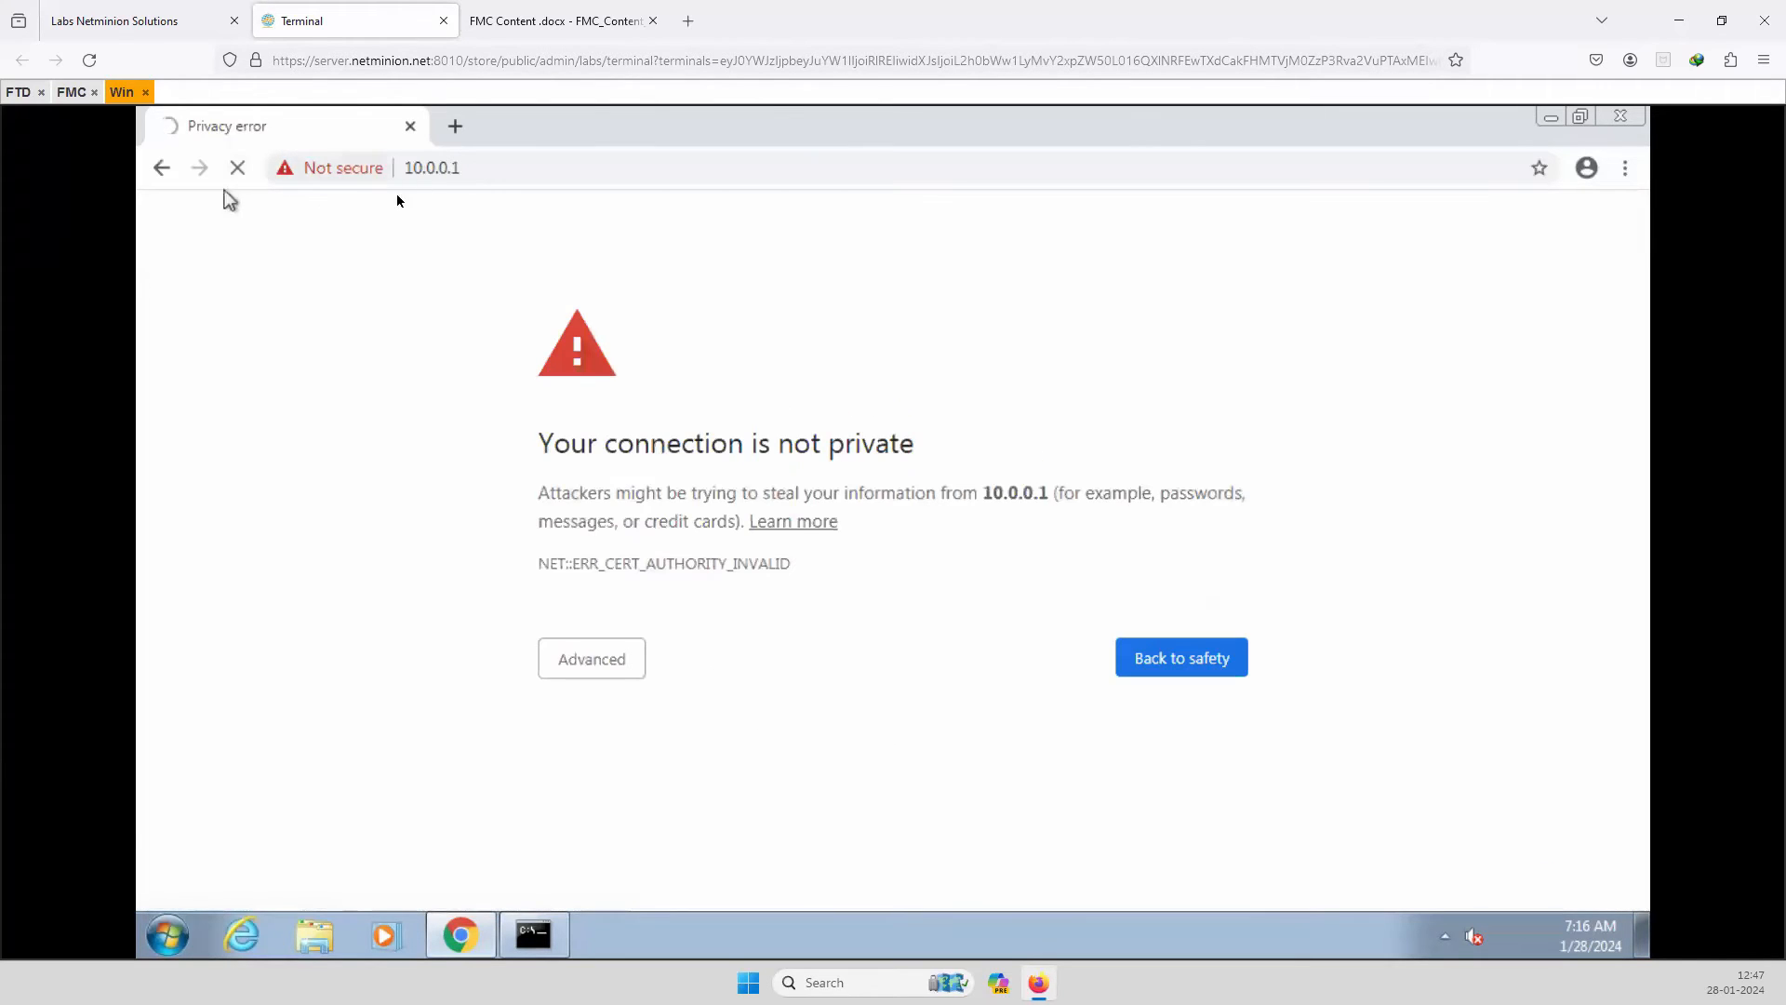
pyautogui.click(588, 674)
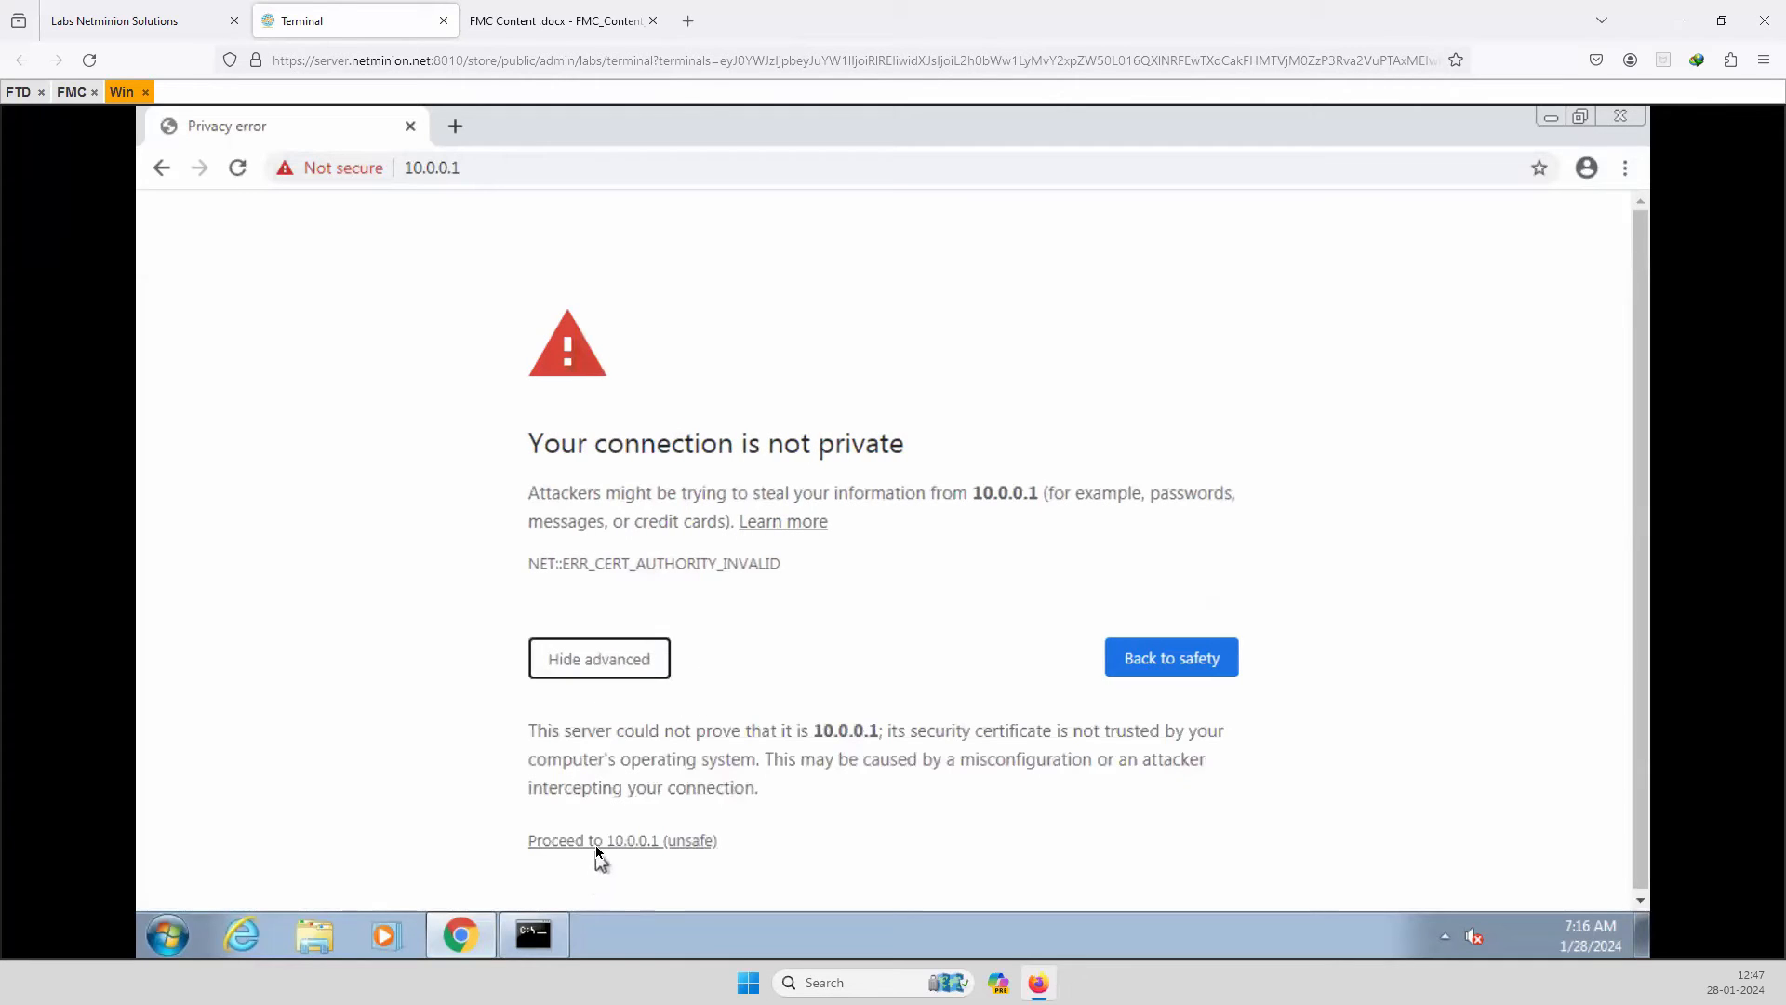
pyautogui.click(597, 841)
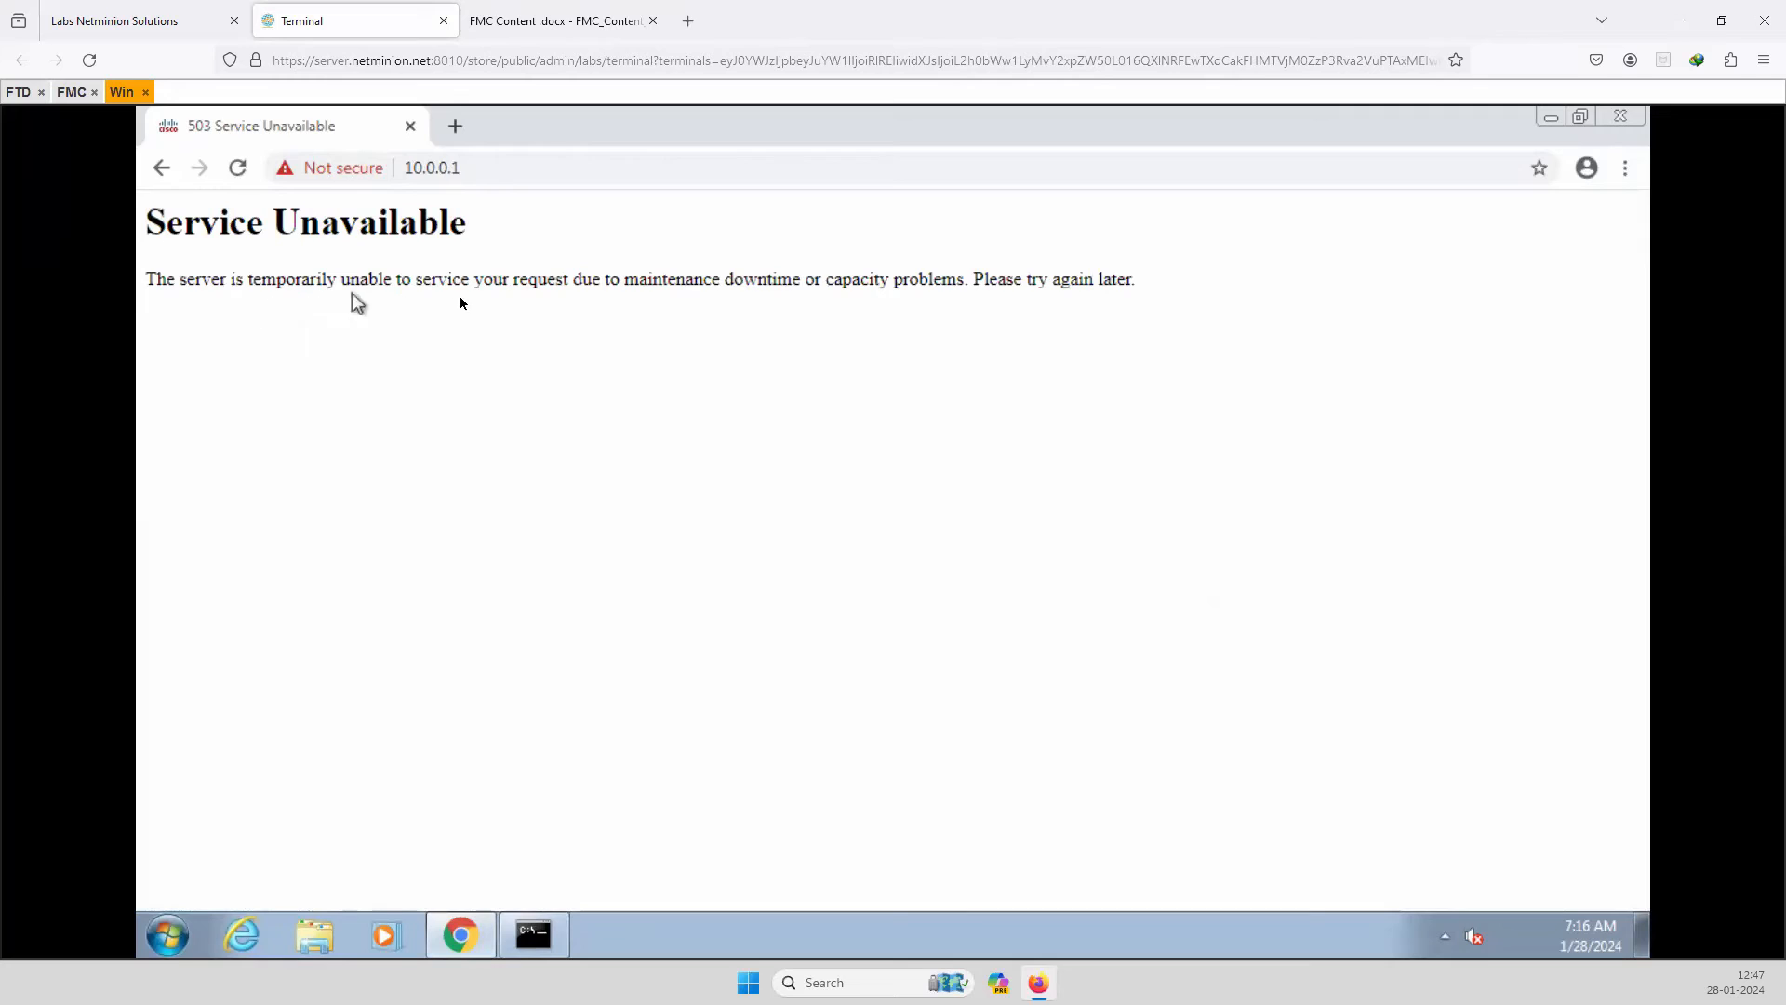
pyautogui.click(569, 169)
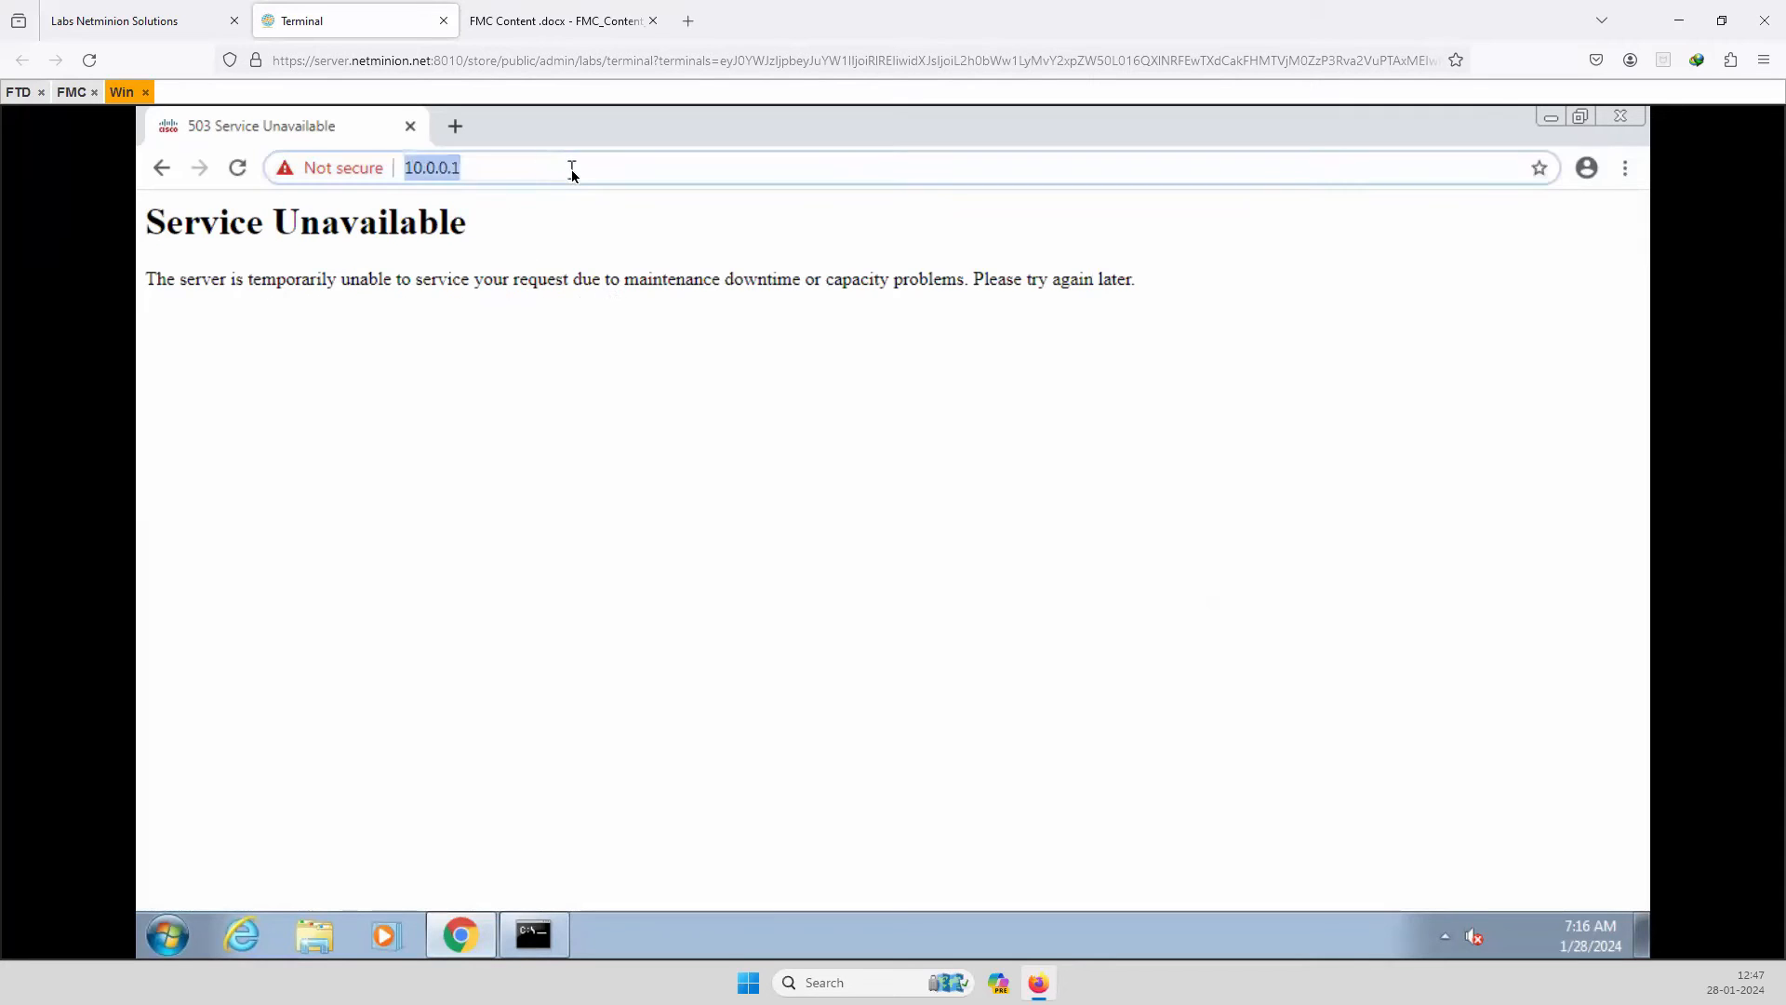
pyautogui.click(576, 169)
pyautogui.press('Return')
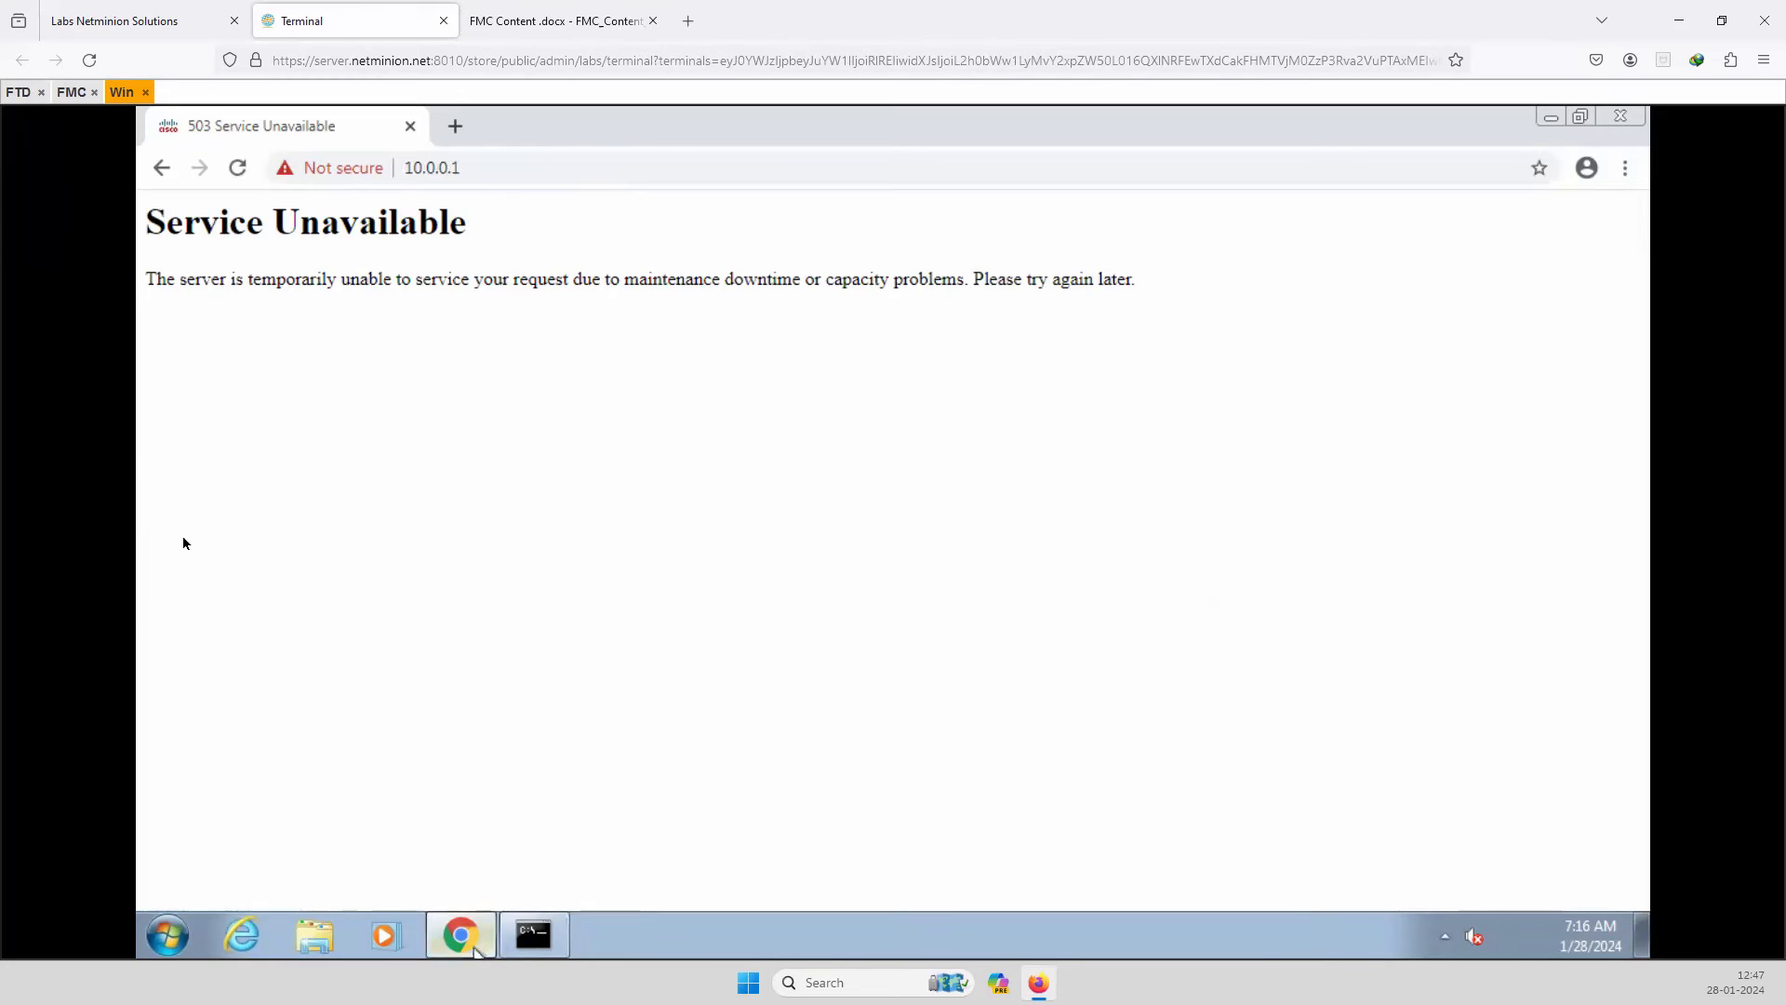
pyautogui.click(13, 92)
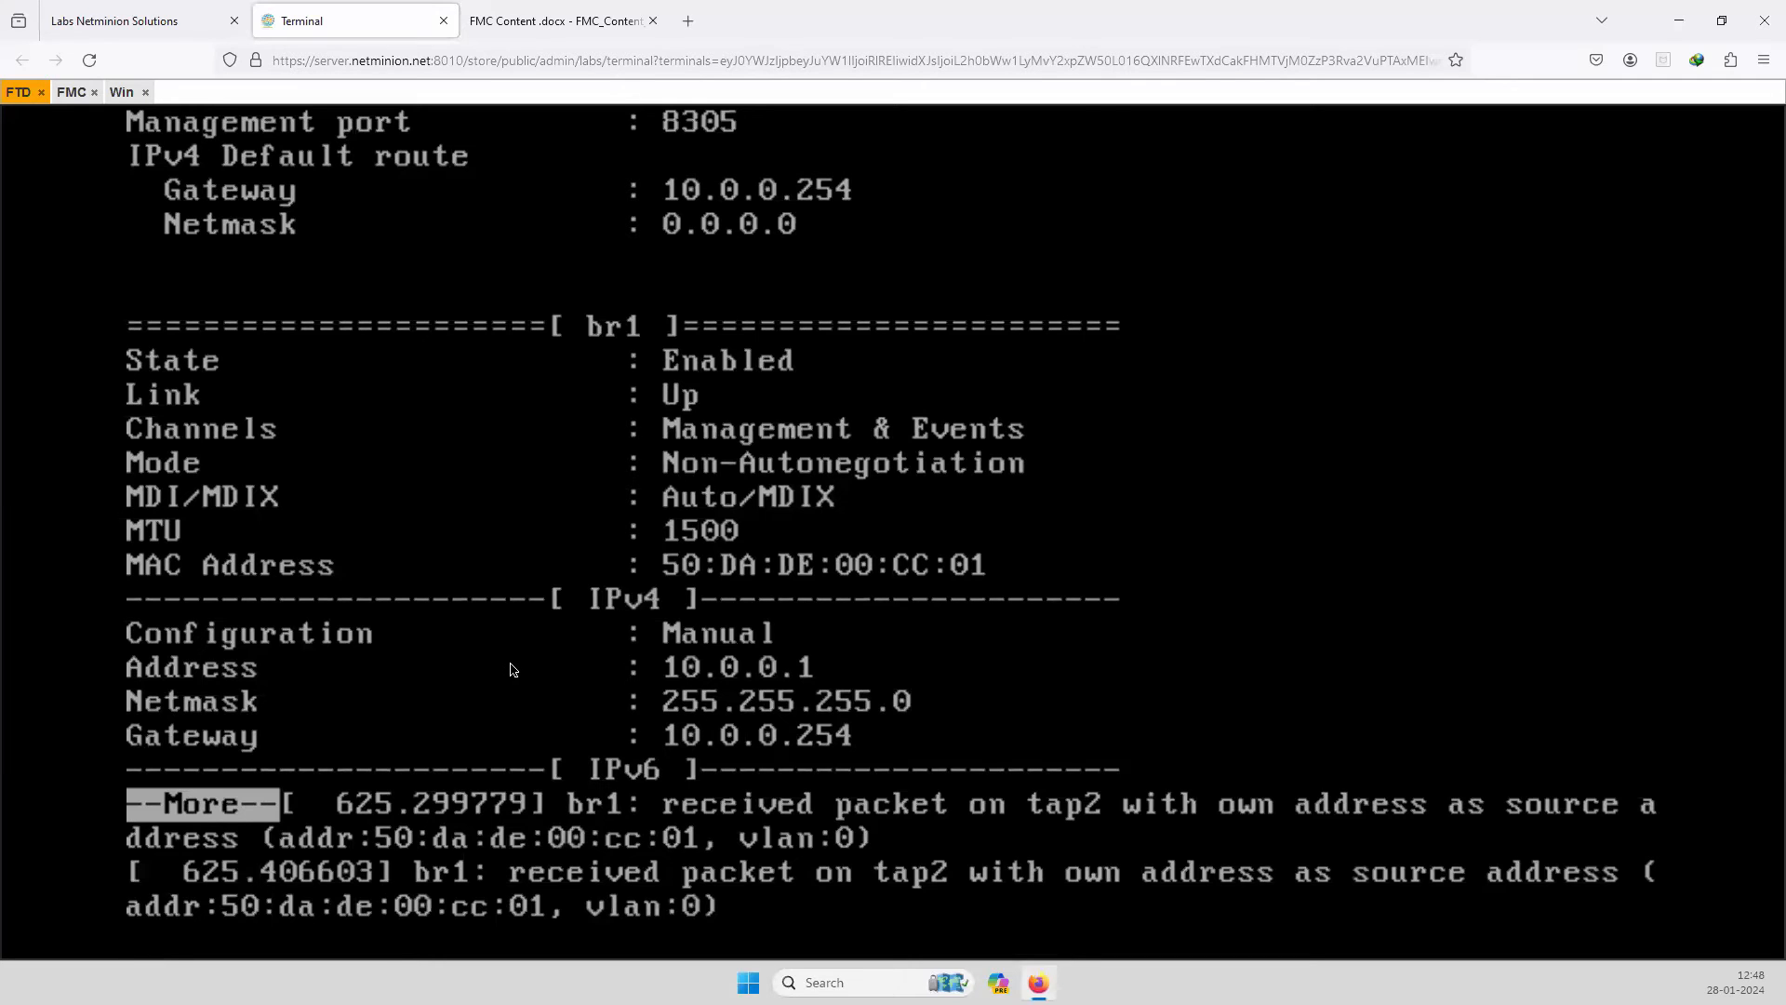
# Page past --More-- to show the remaining br1 details: 10.0.0.1/255.255.255.0, gateway 10.0.0.254.
pyautogui.press('space')
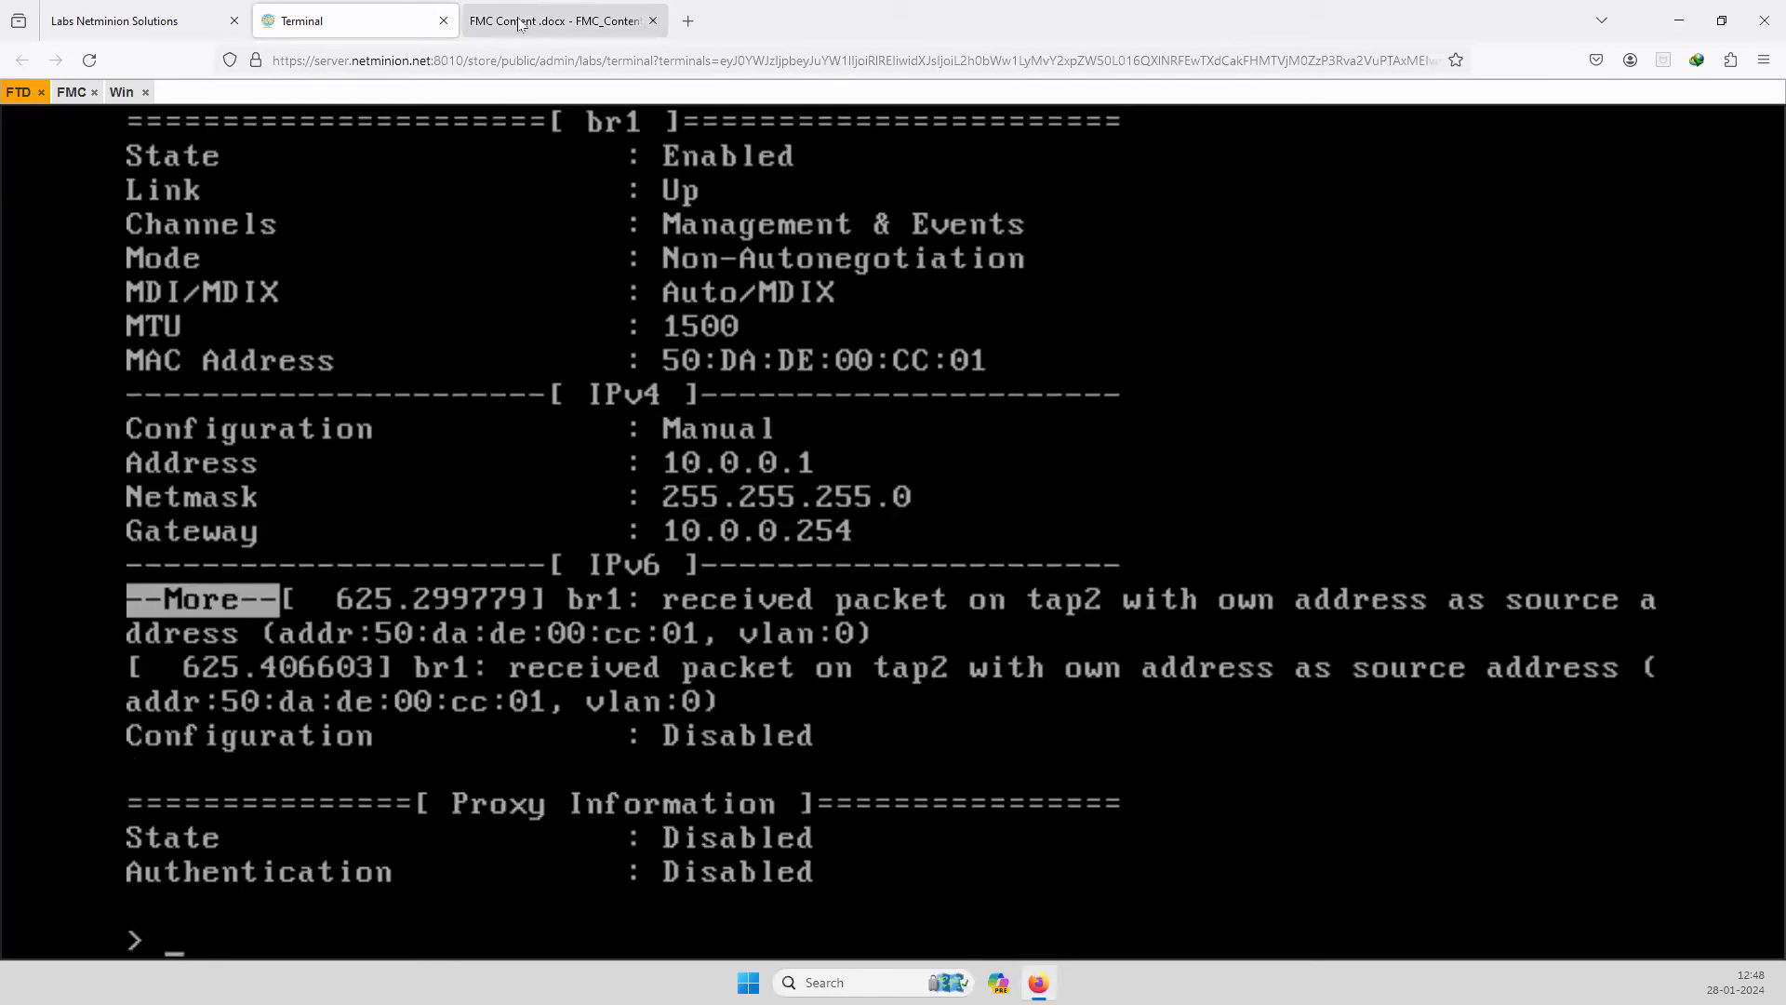
pyautogui.click(131, 90)
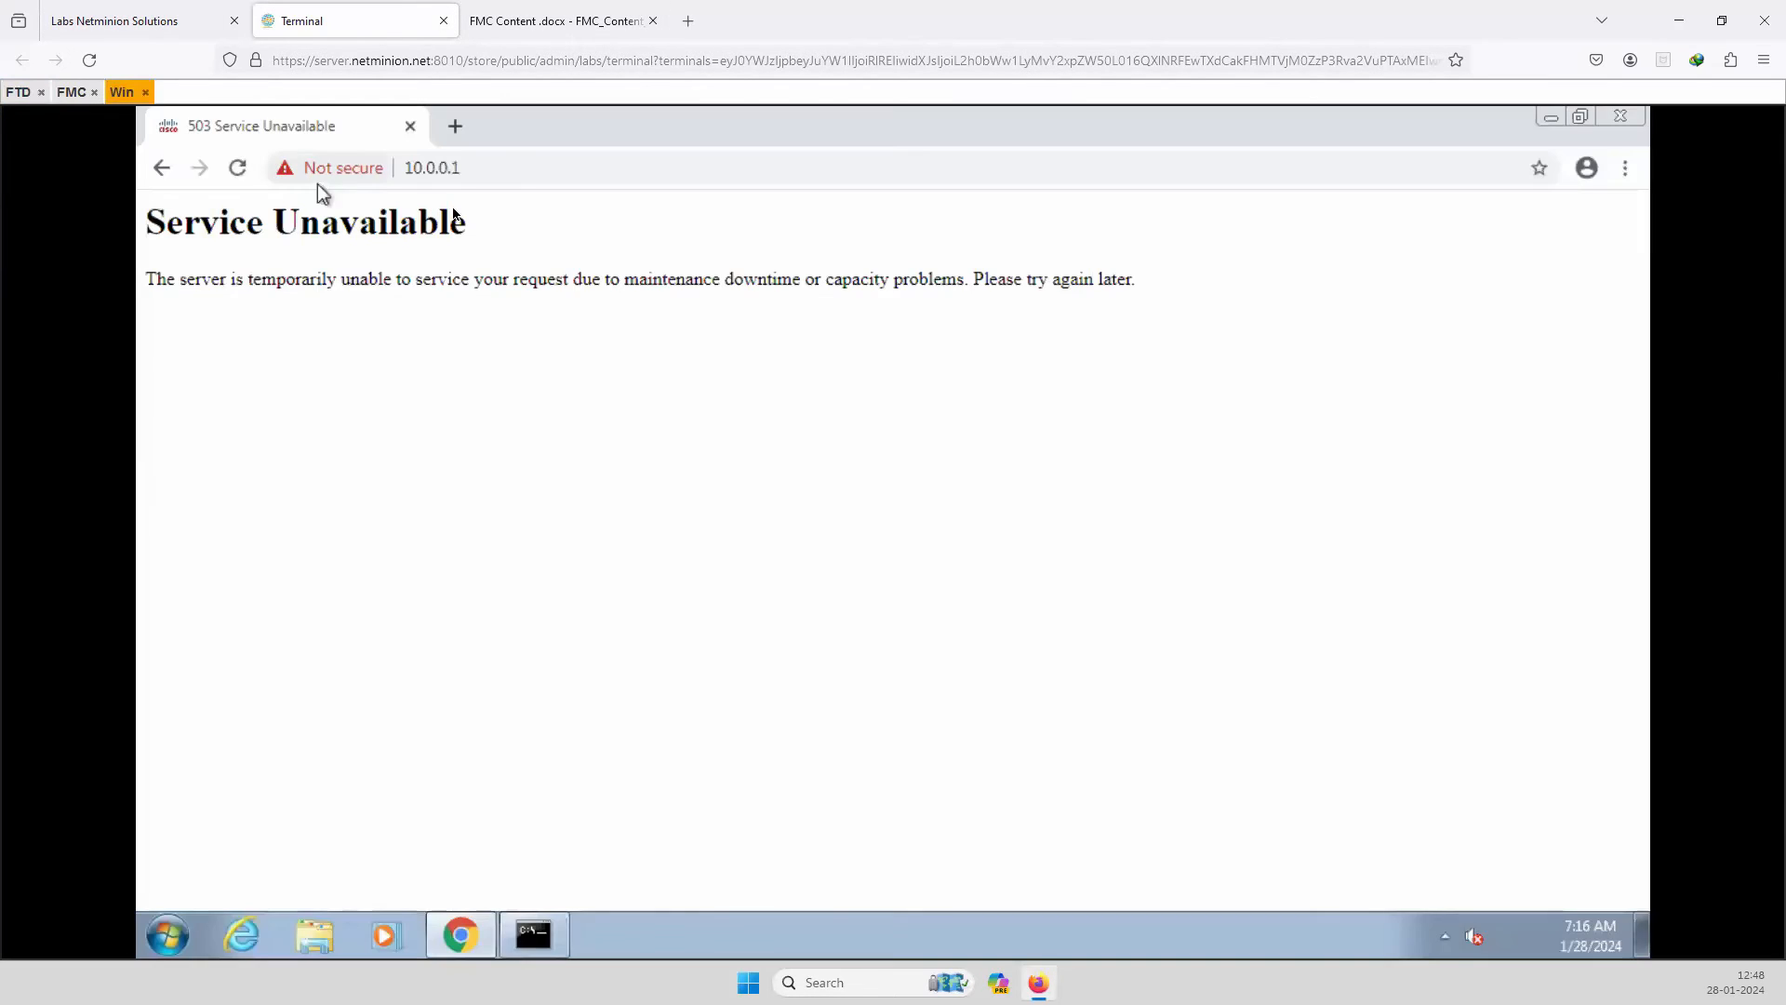
pyautogui.click(508, 177)
pyautogui.click(594, 169)
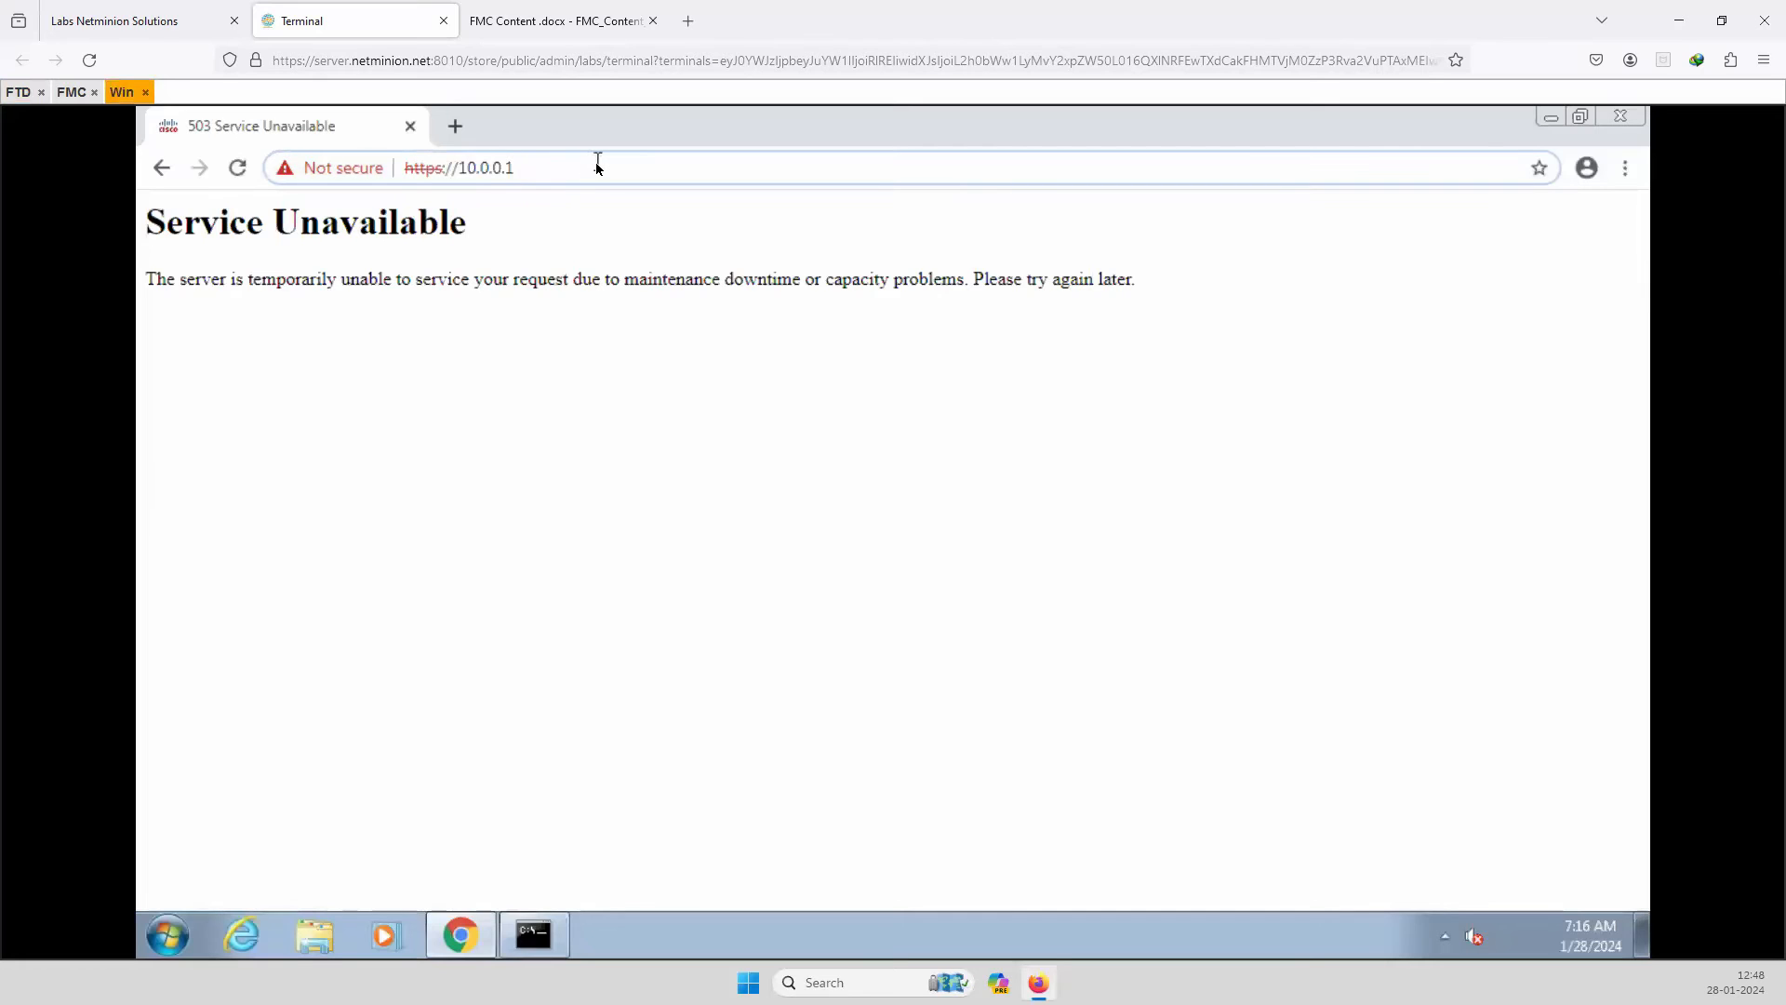
pyautogui.press('Return')
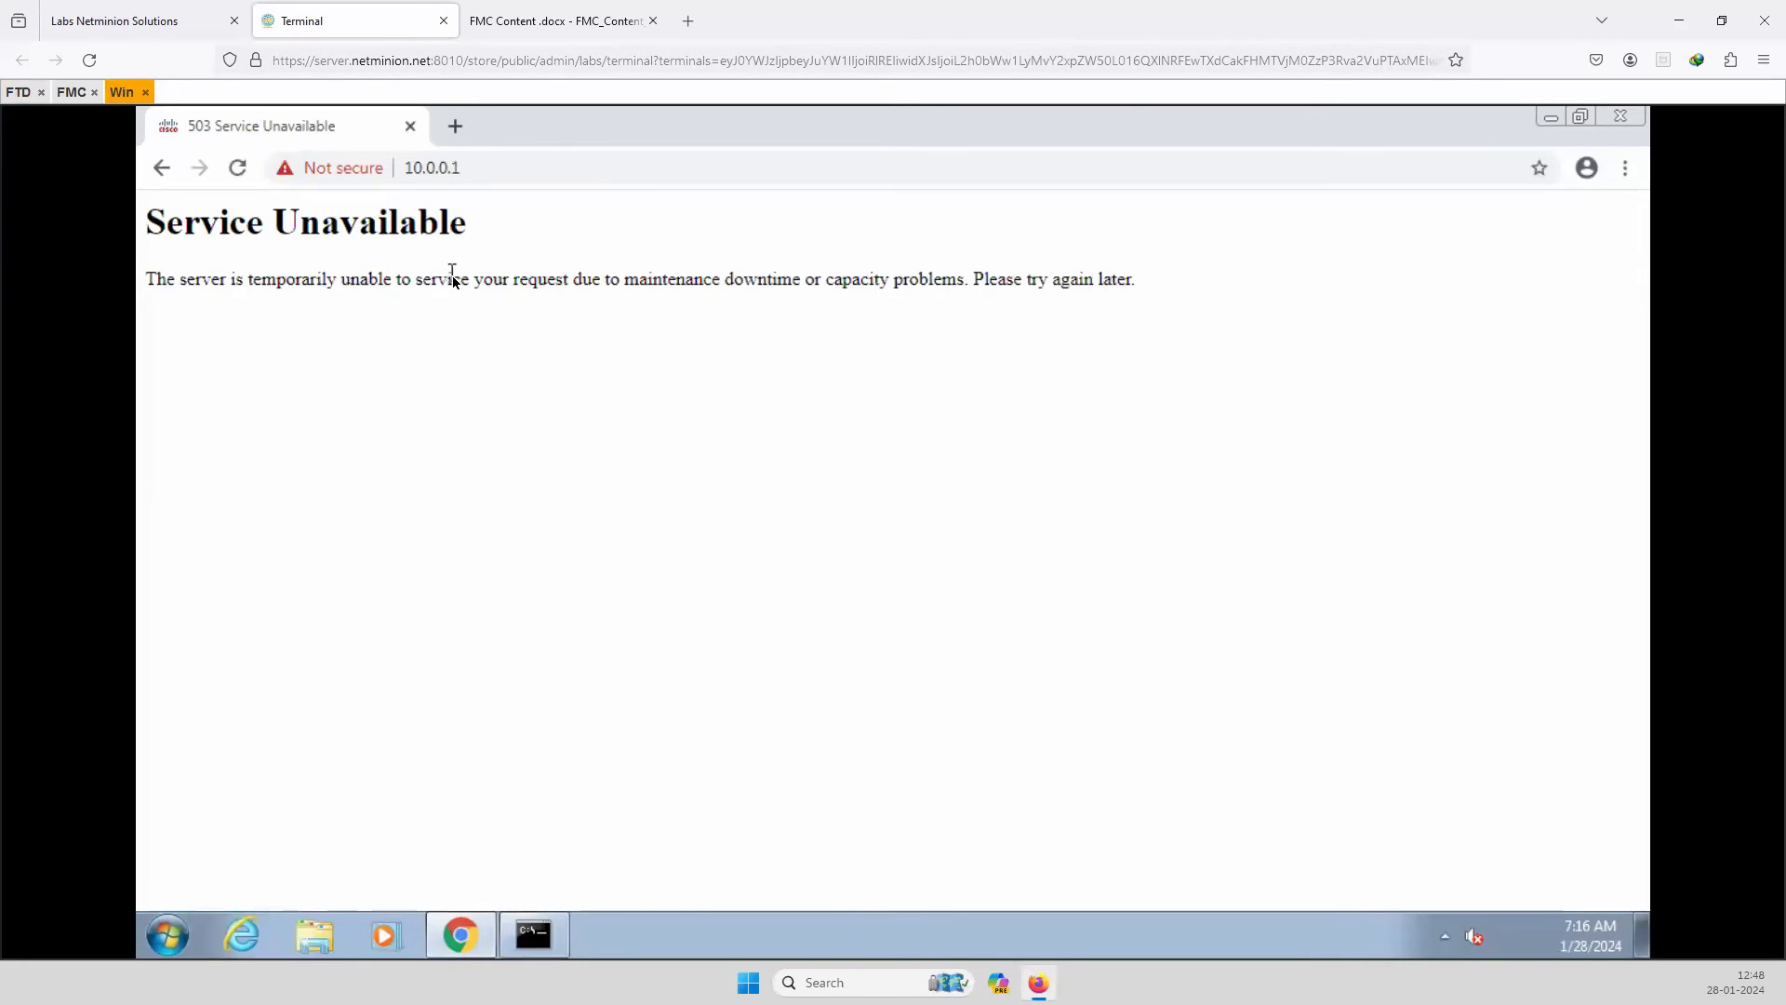
pyautogui.click(526, 171)
pyautogui.click(524, 169)
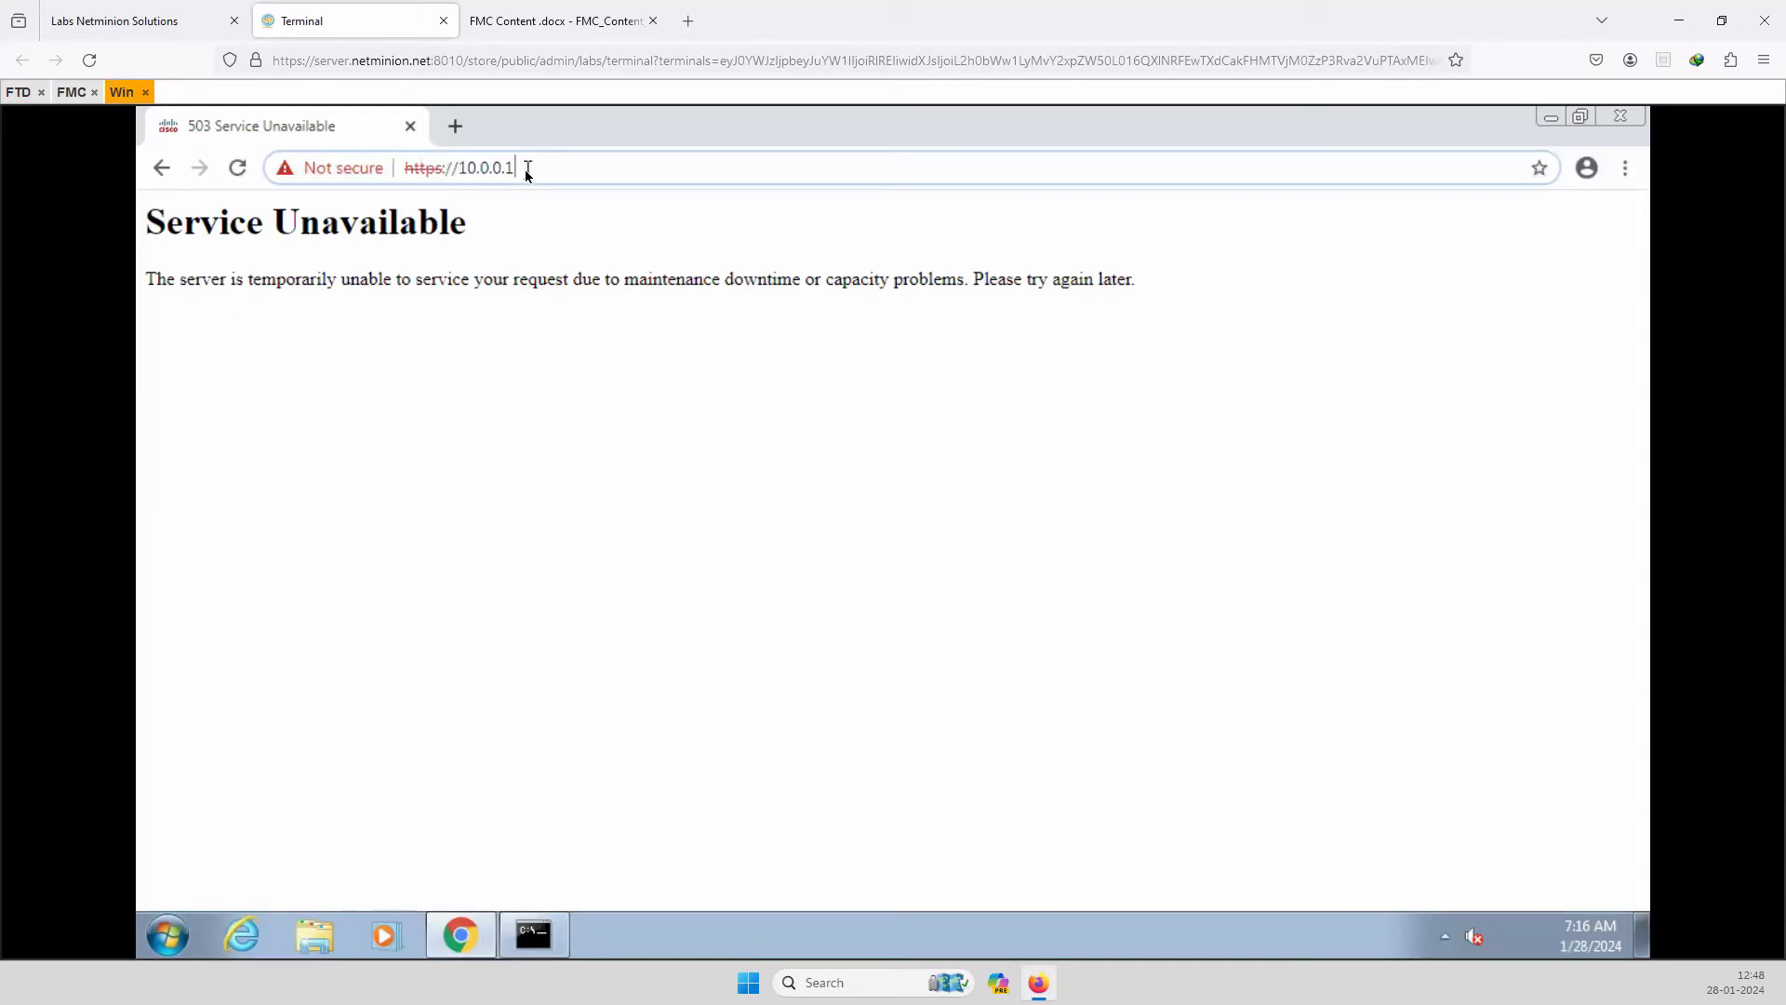
pyautogui.press('Return')
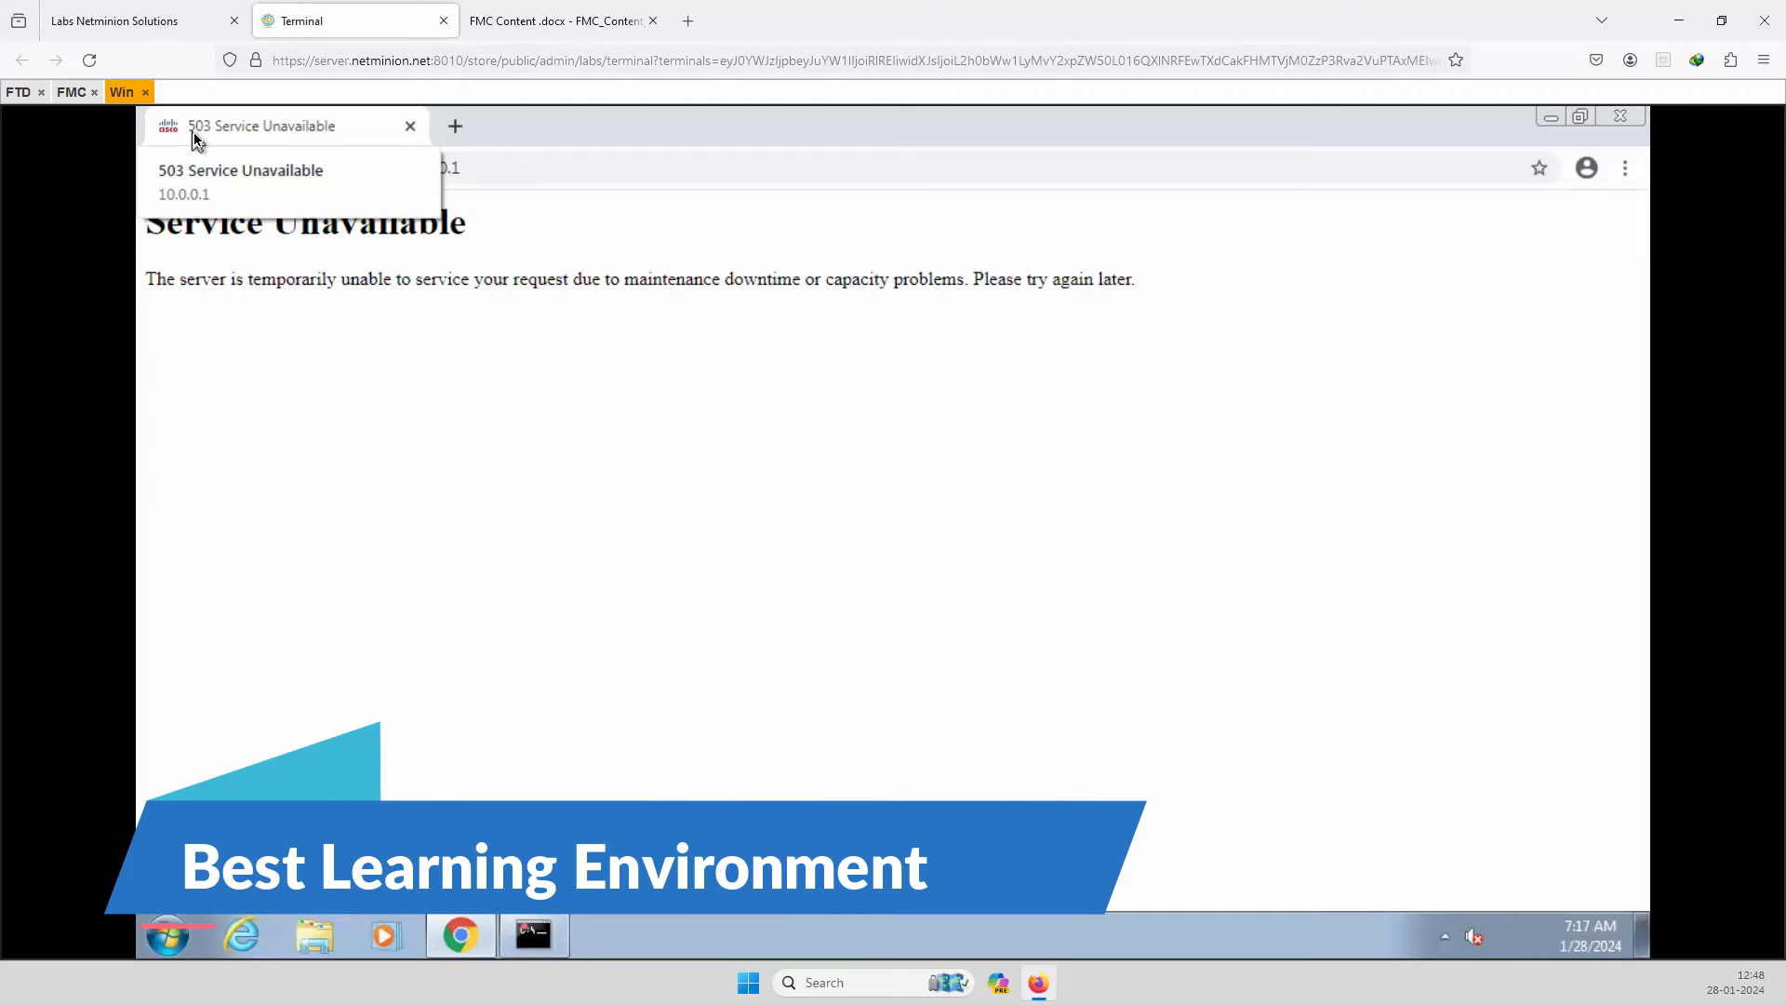
pyautogui.click(557, 177)
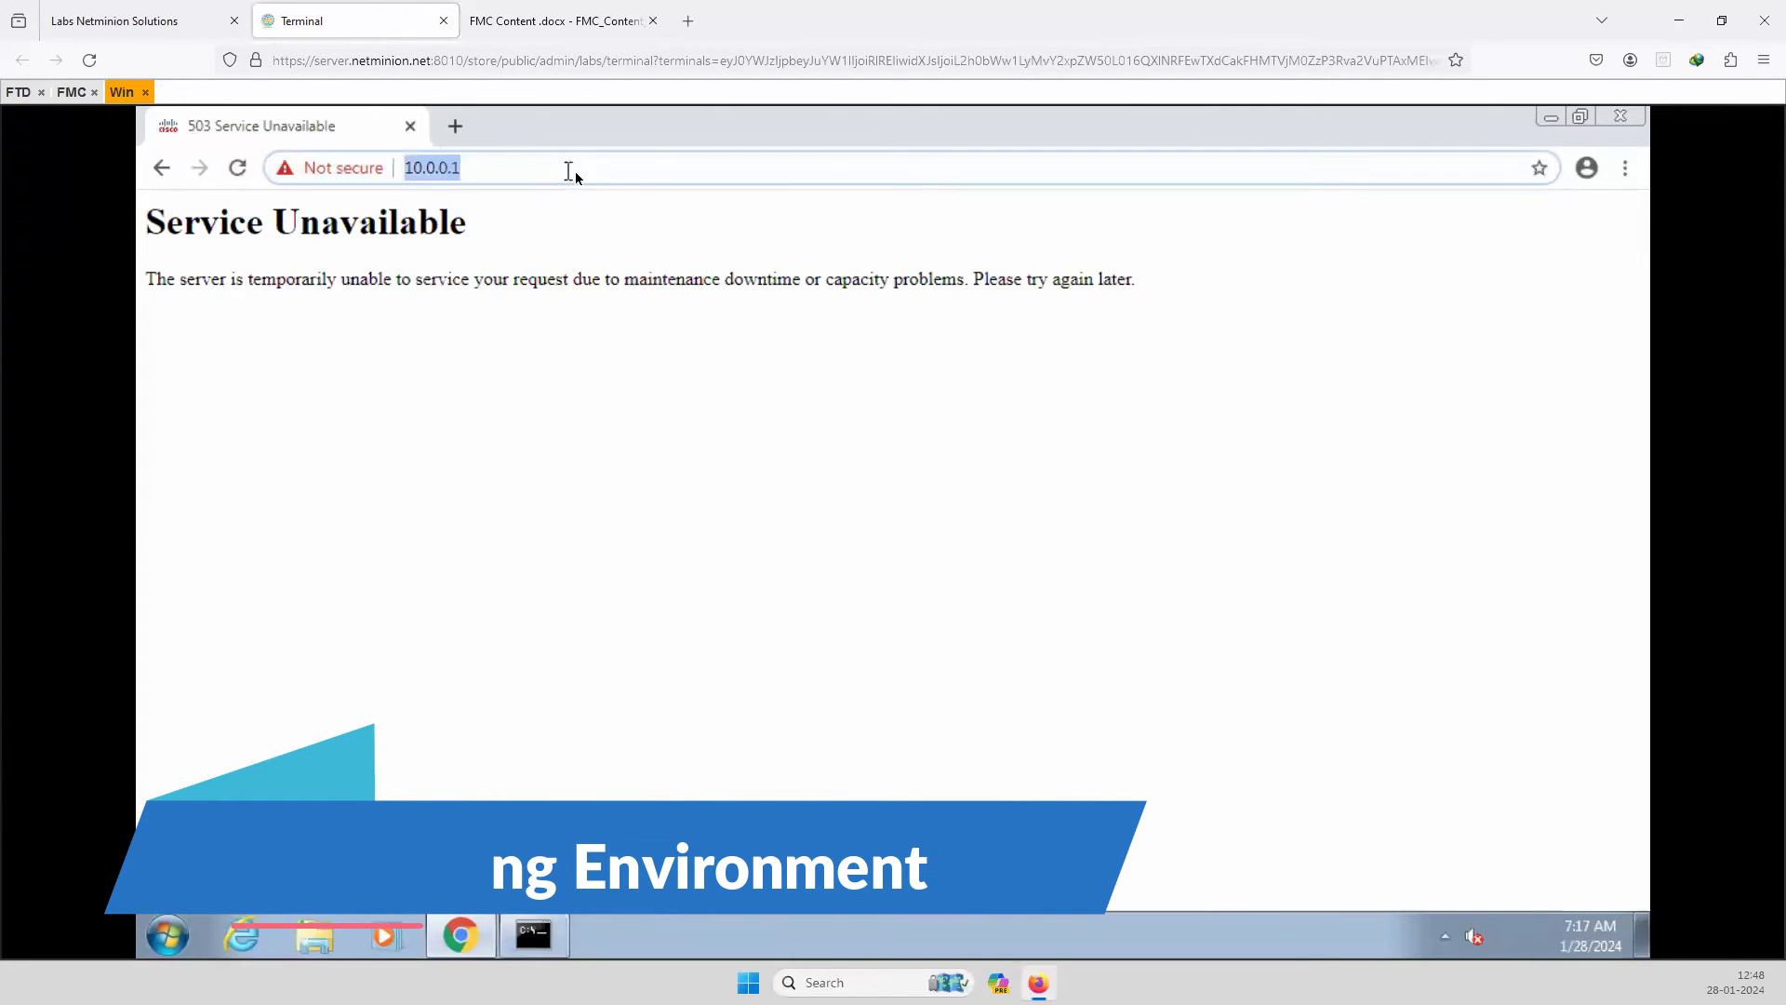
pyautogui.press('Return')
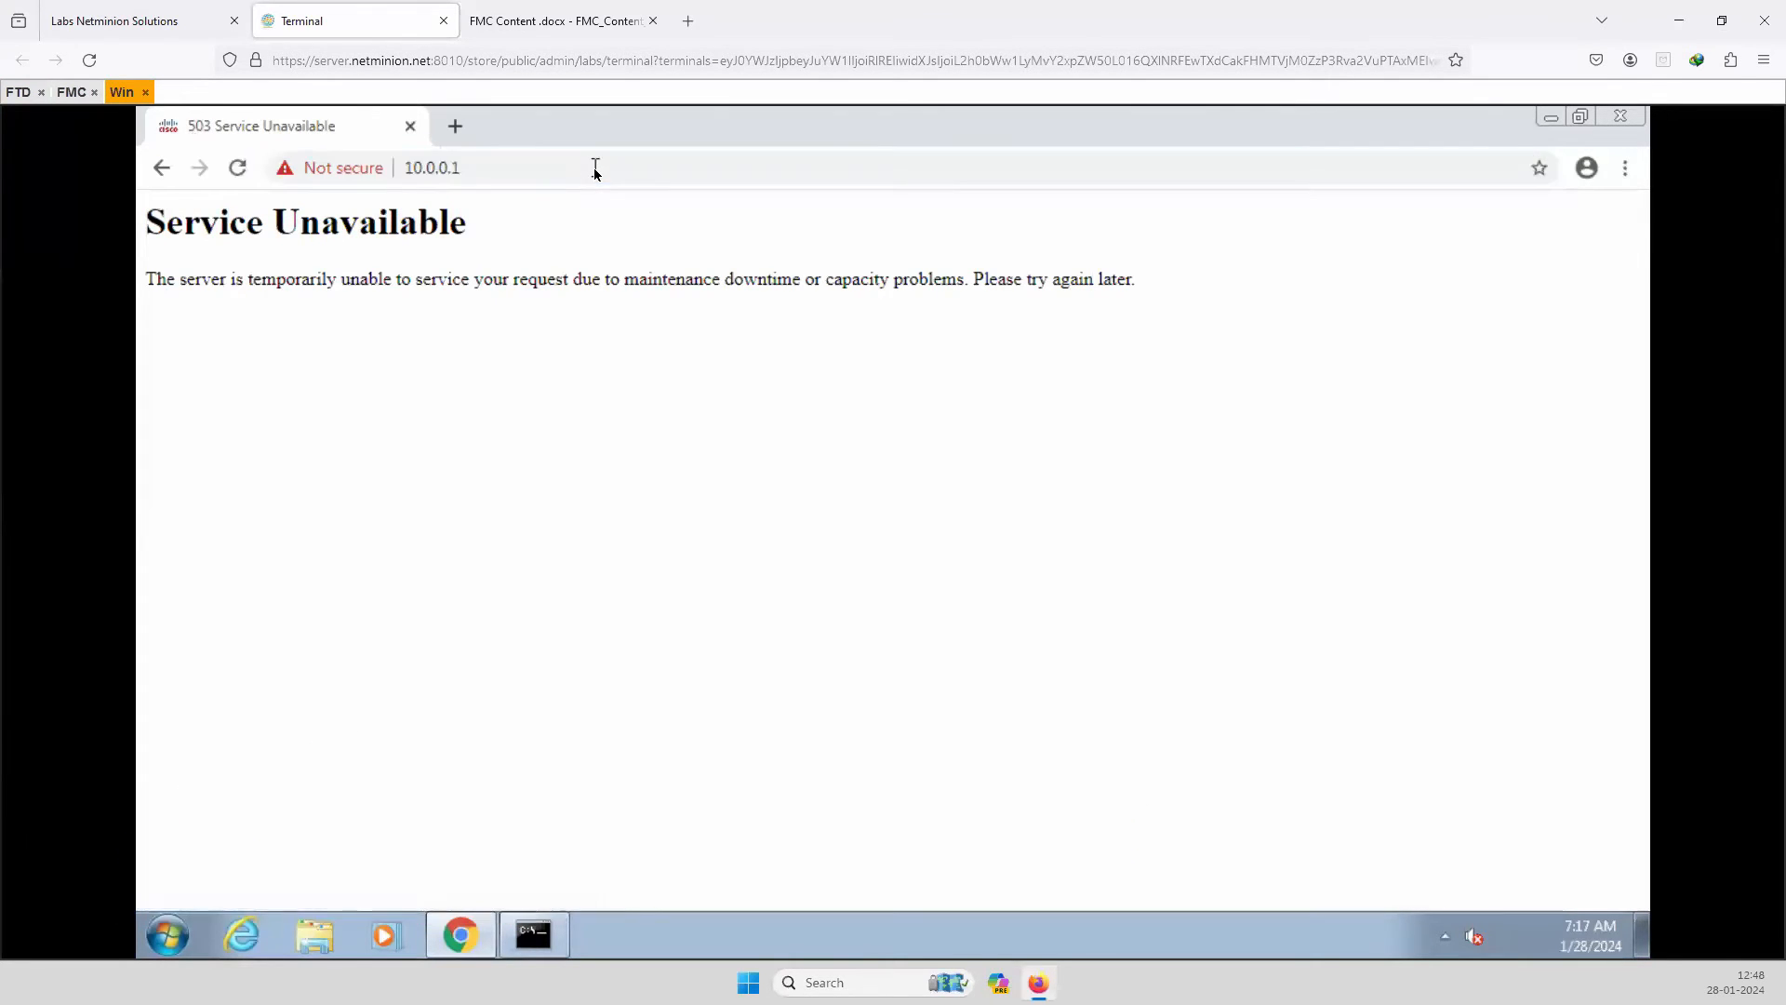
# Copy the 10.0.0.1 address into a fresh tab and load it there.
pyautogui.moveTo(462, 163); pyautogui.dragTo(394, 166)
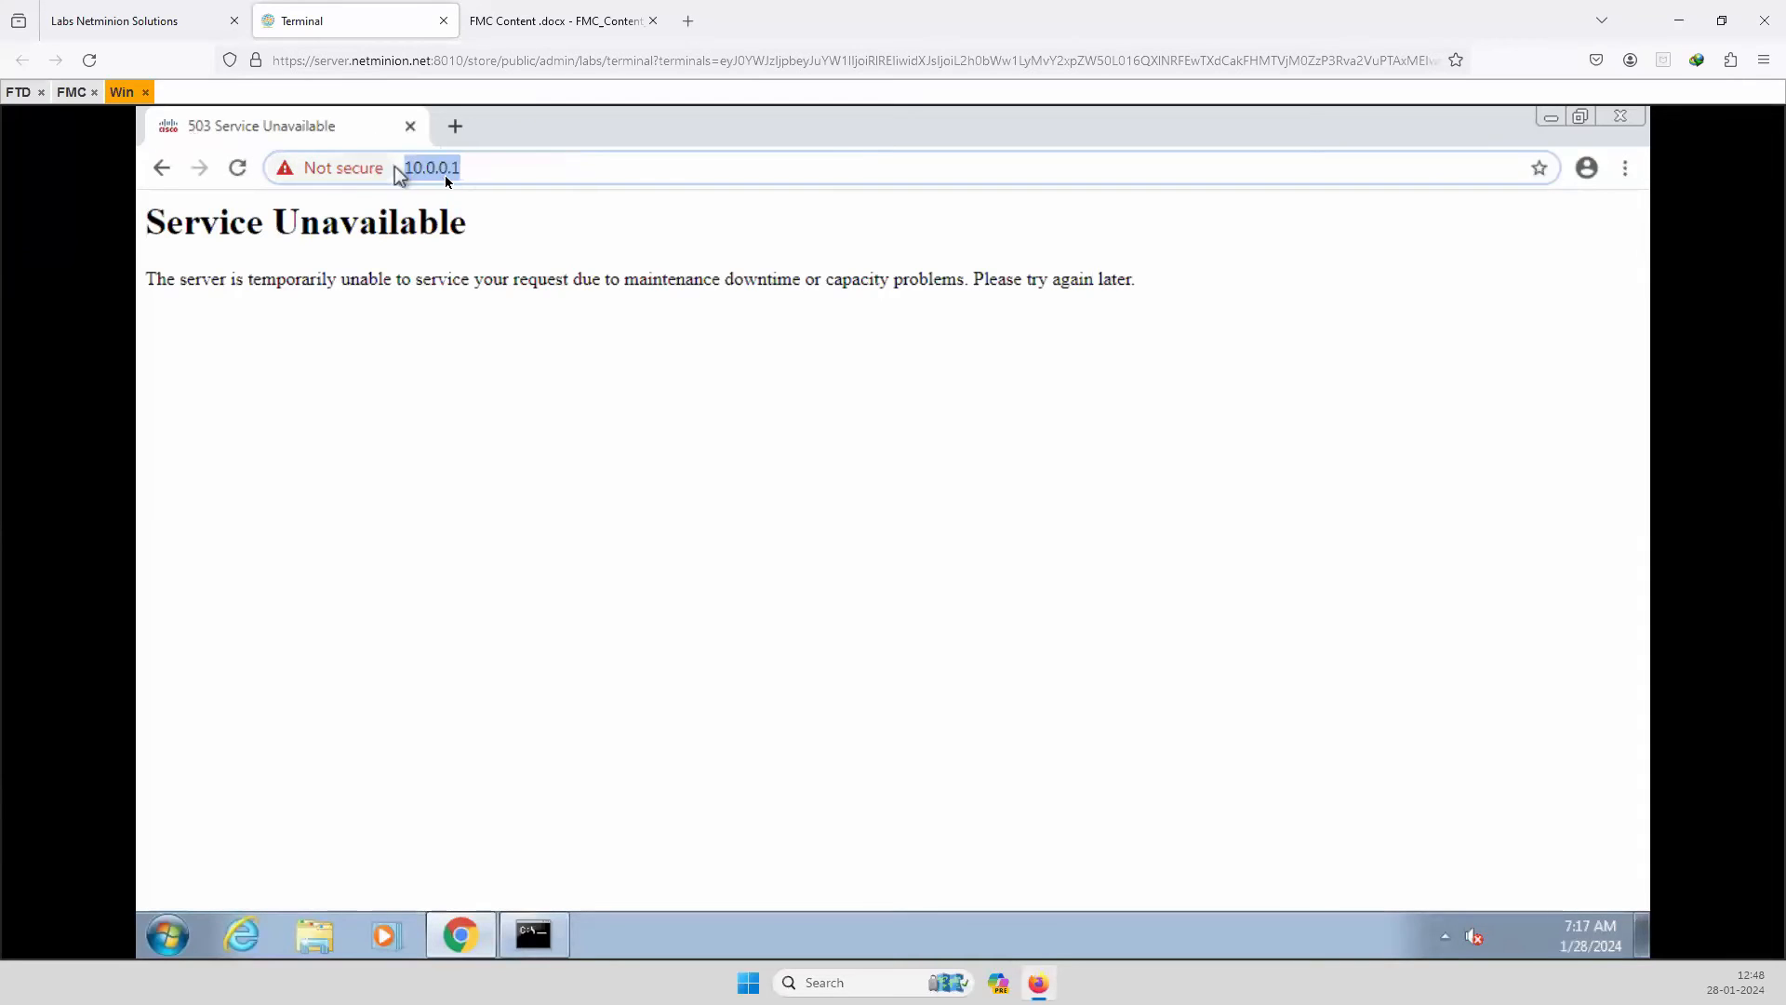
pyautogui.rightClick(446, 176)
pyautogui.click(495, 262)
pyautogui.click(455, 125)
pyautogui.rightClick(381, 170)
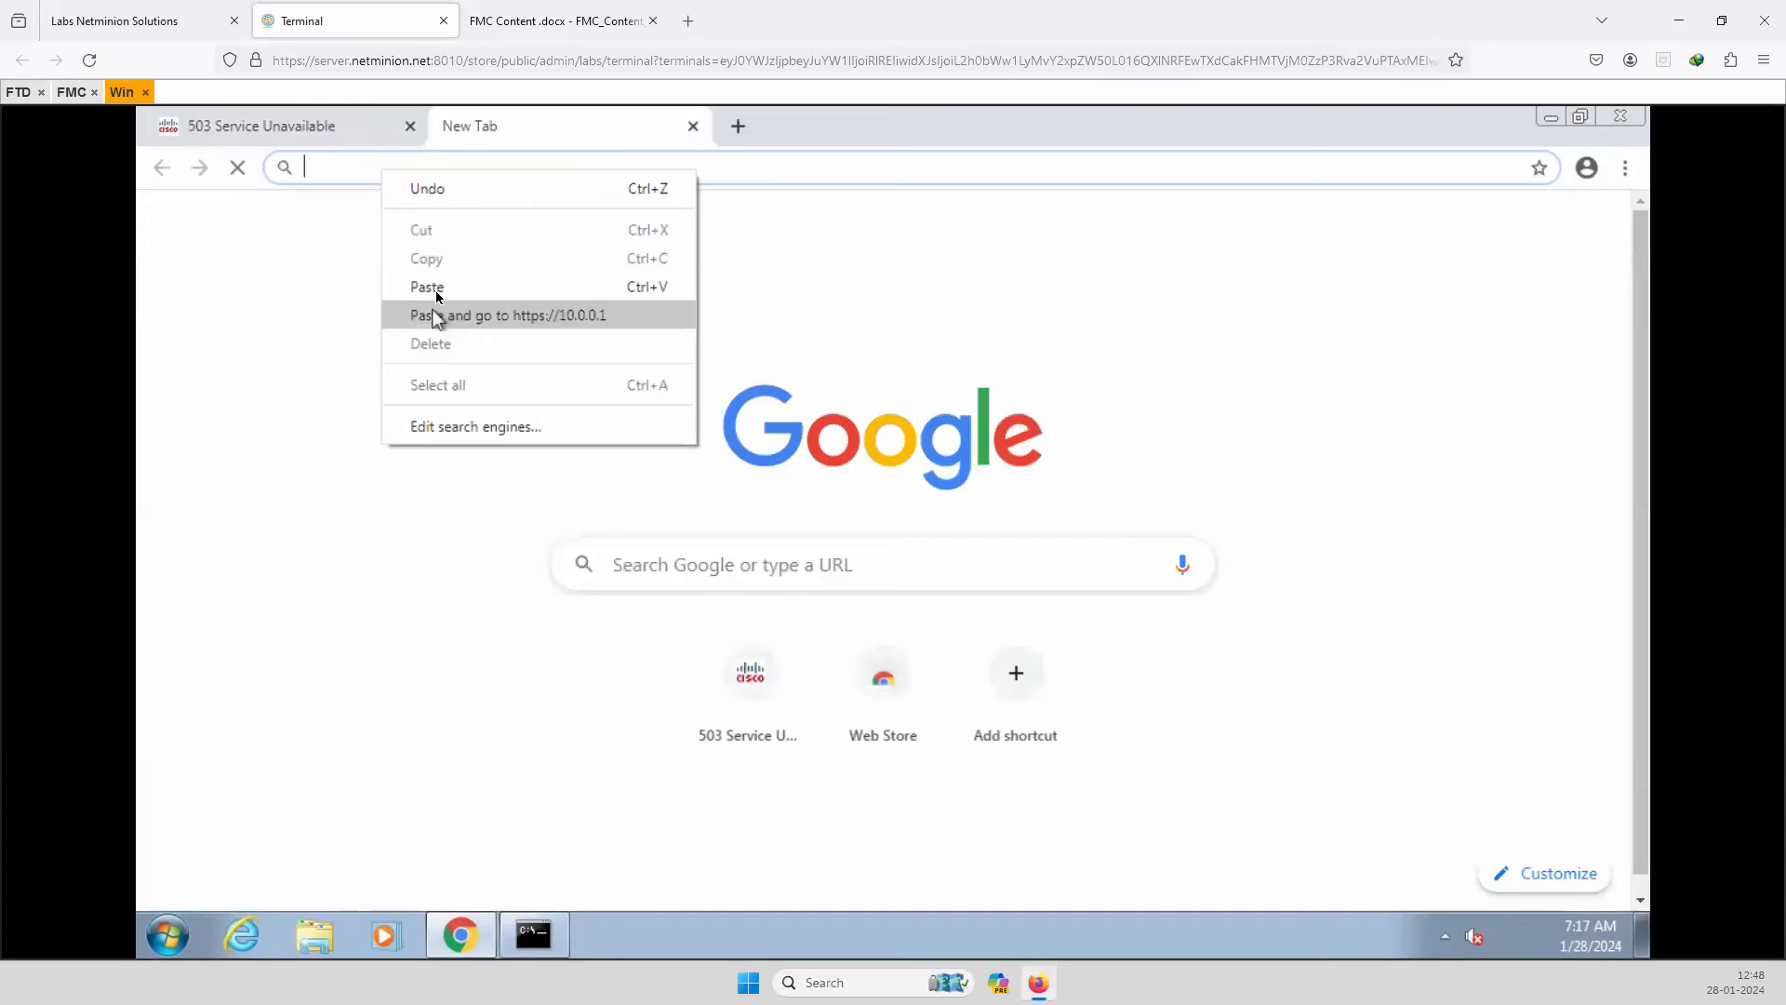
pyautogui.click(441, 283)
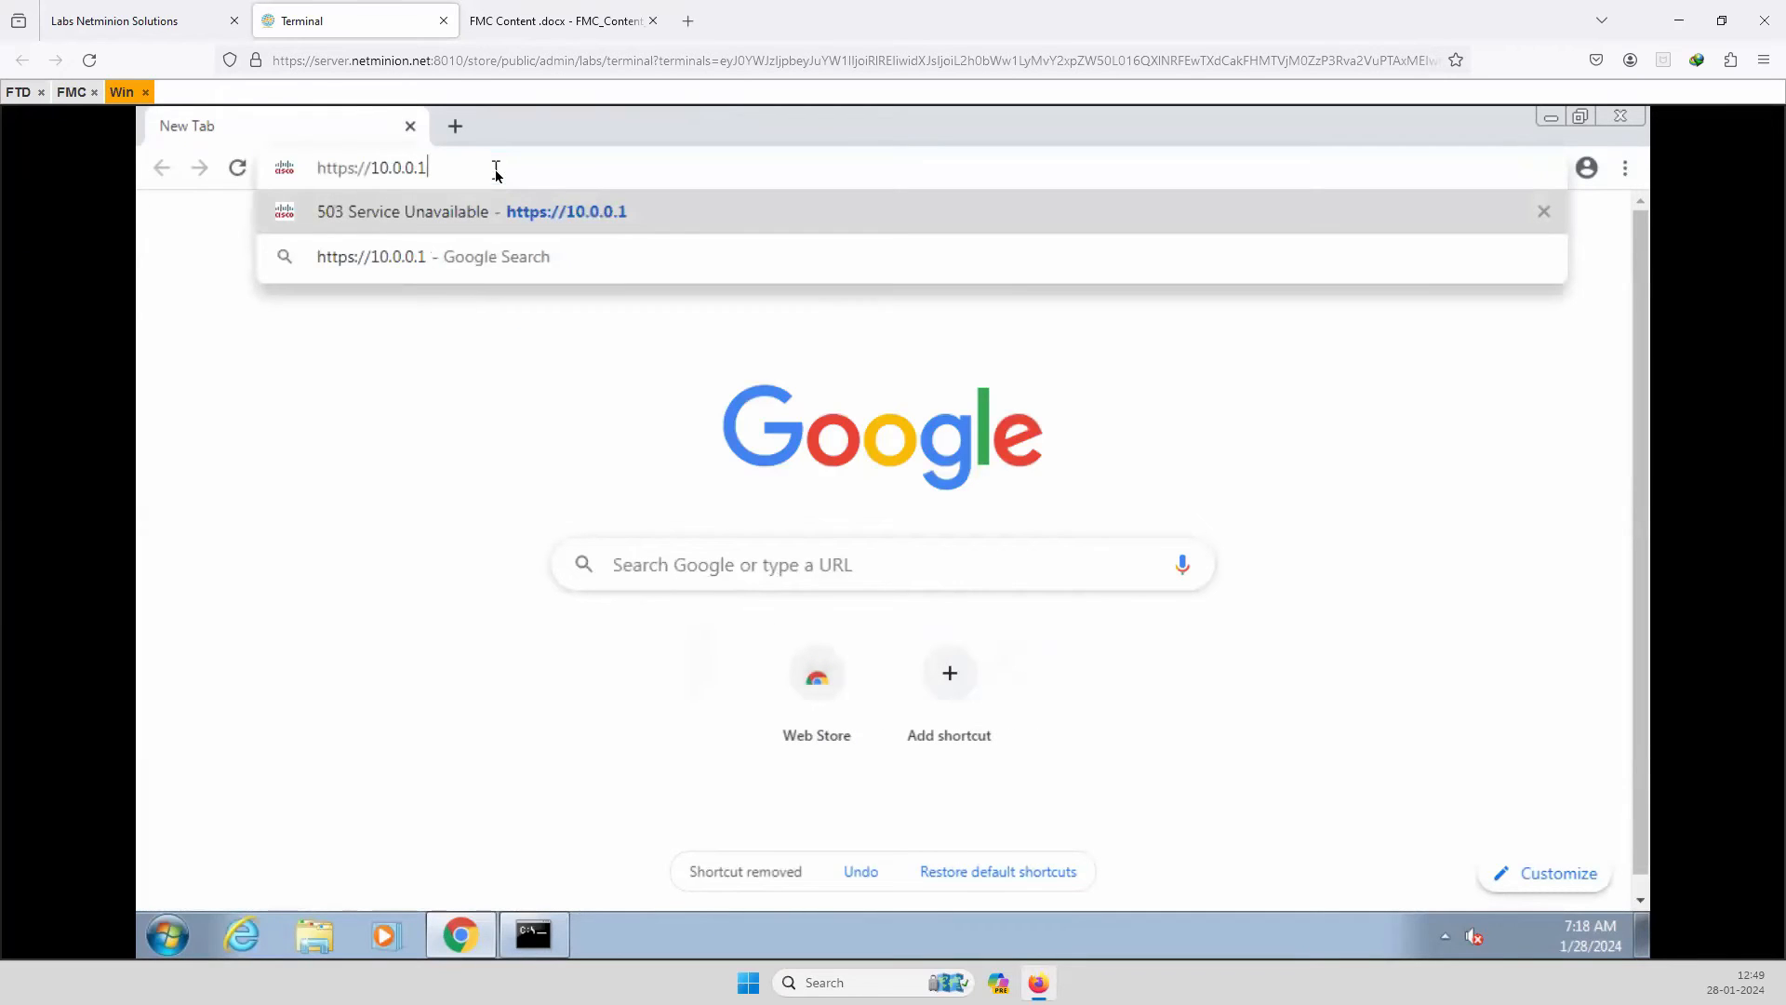
pyautogui.press('Return')
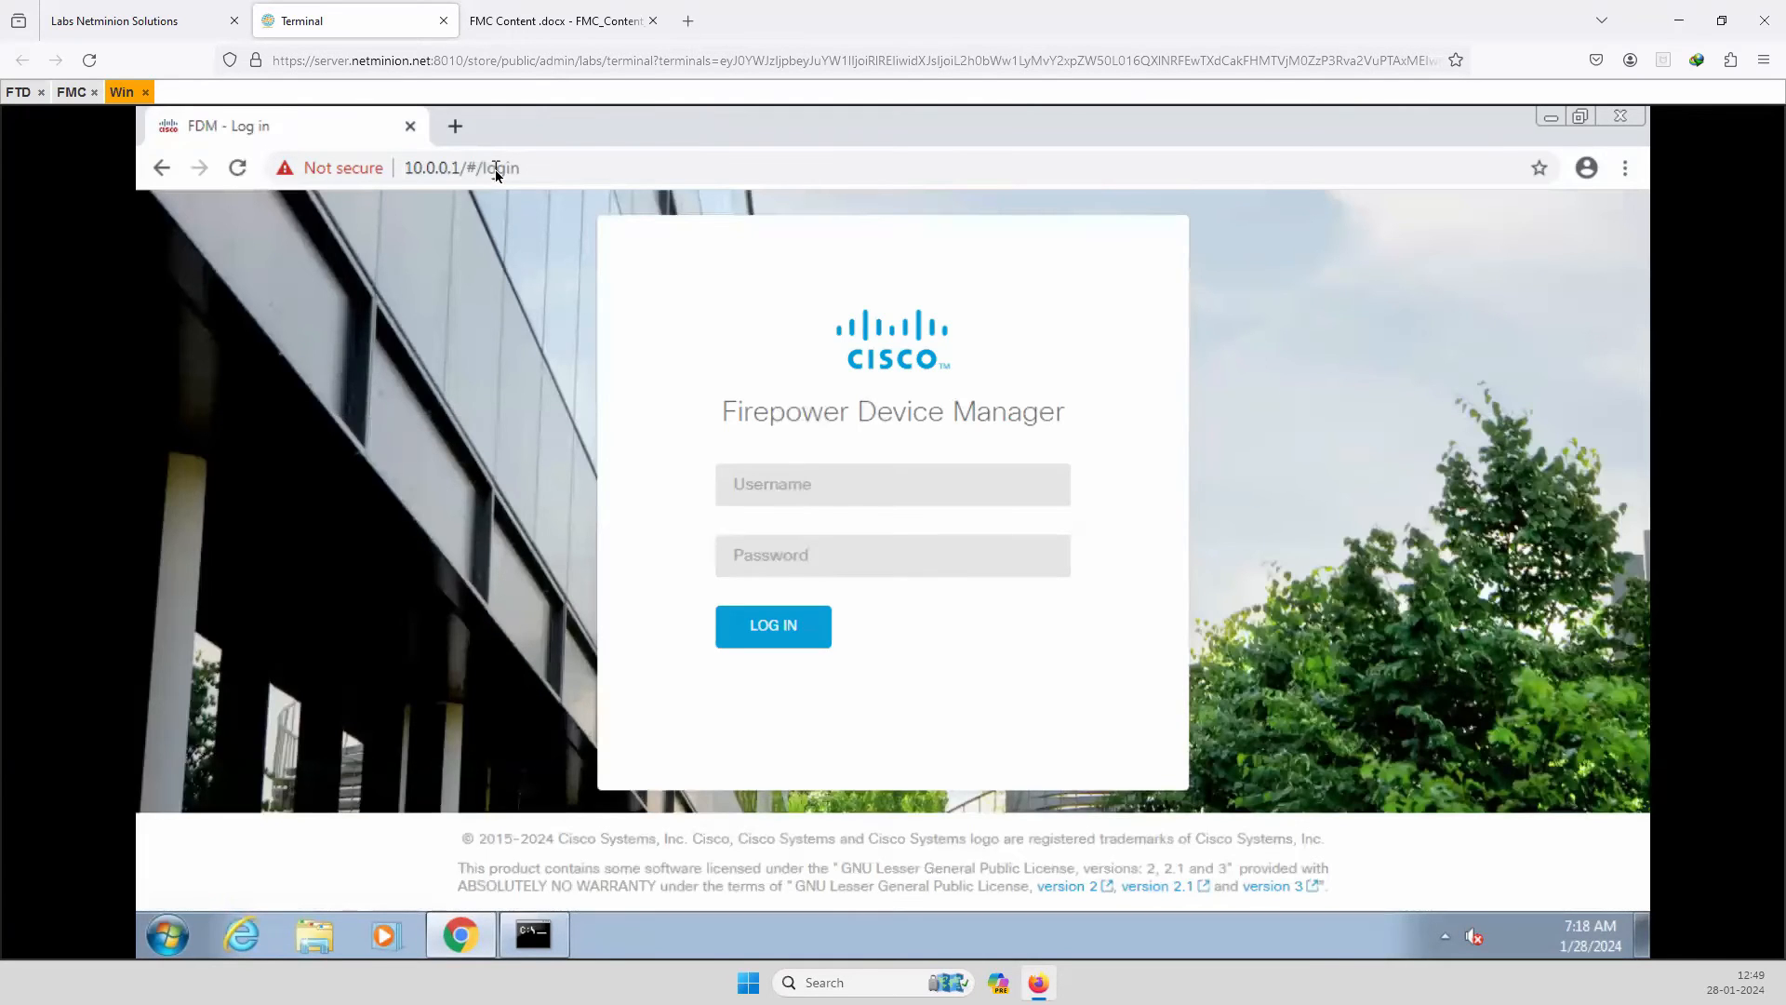
# Log in to Firepower Device Manager as admin with the account password.
pyautogui.click(802, 491)
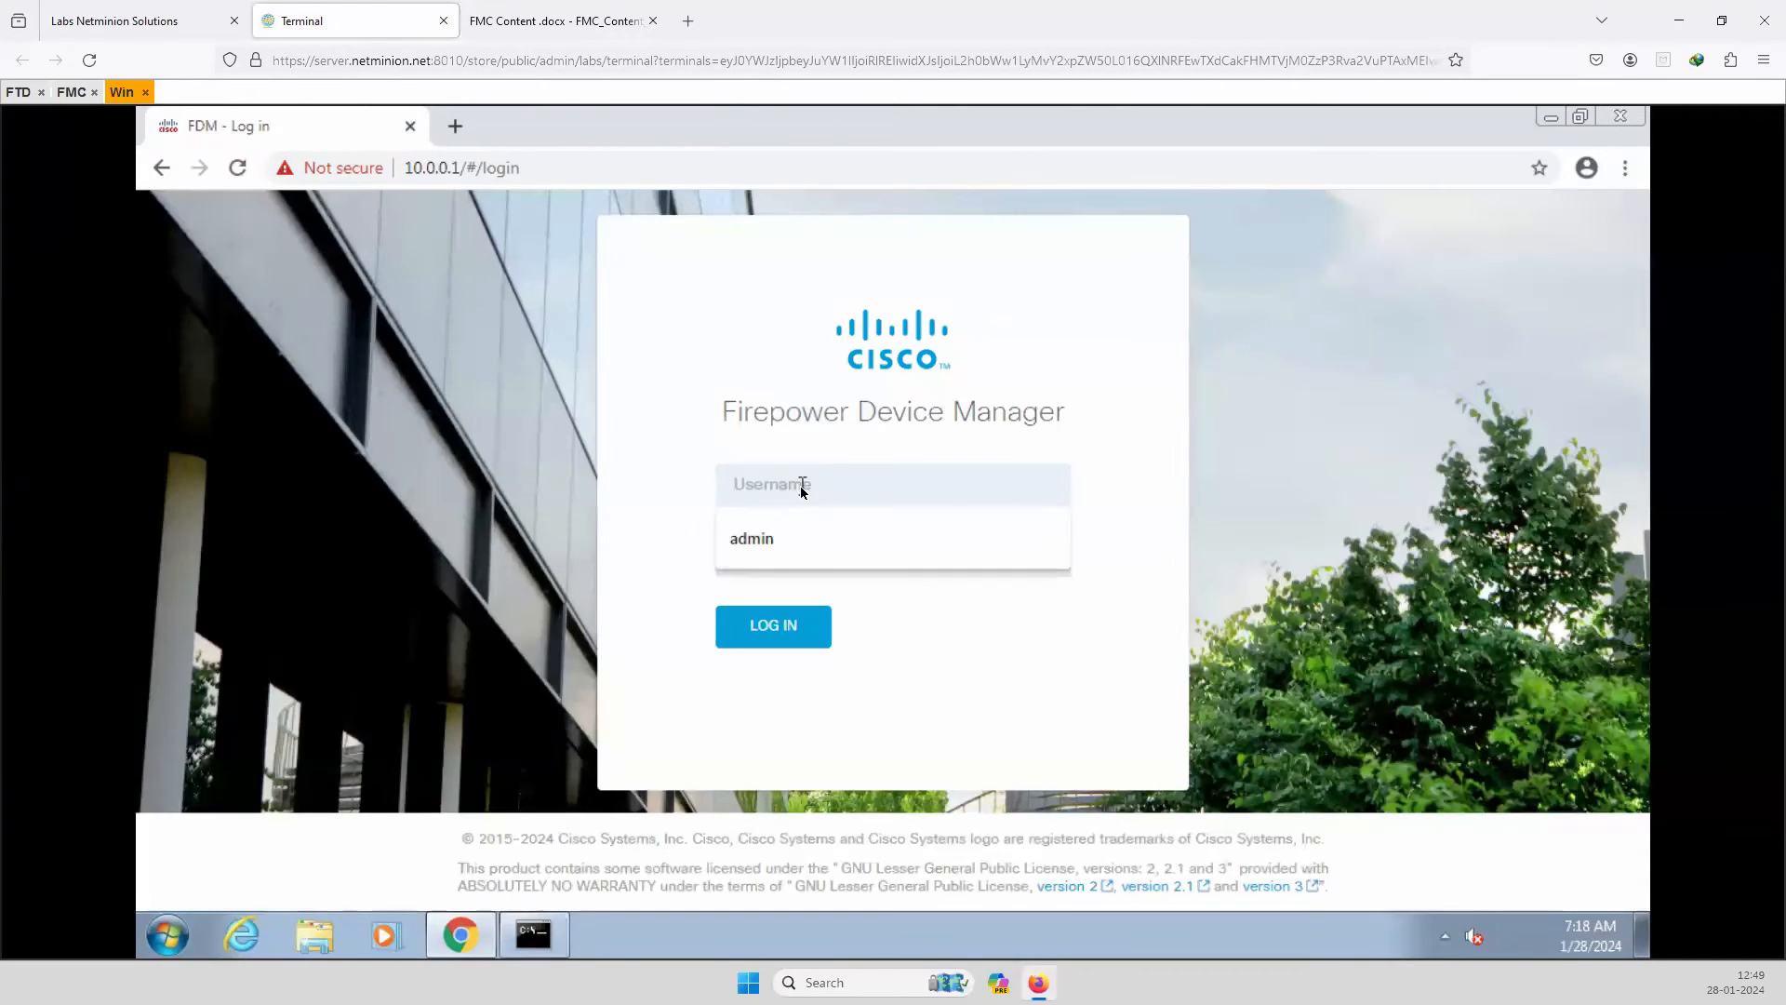
pyautogui.write('admin')
pyautogui.press('Tab')
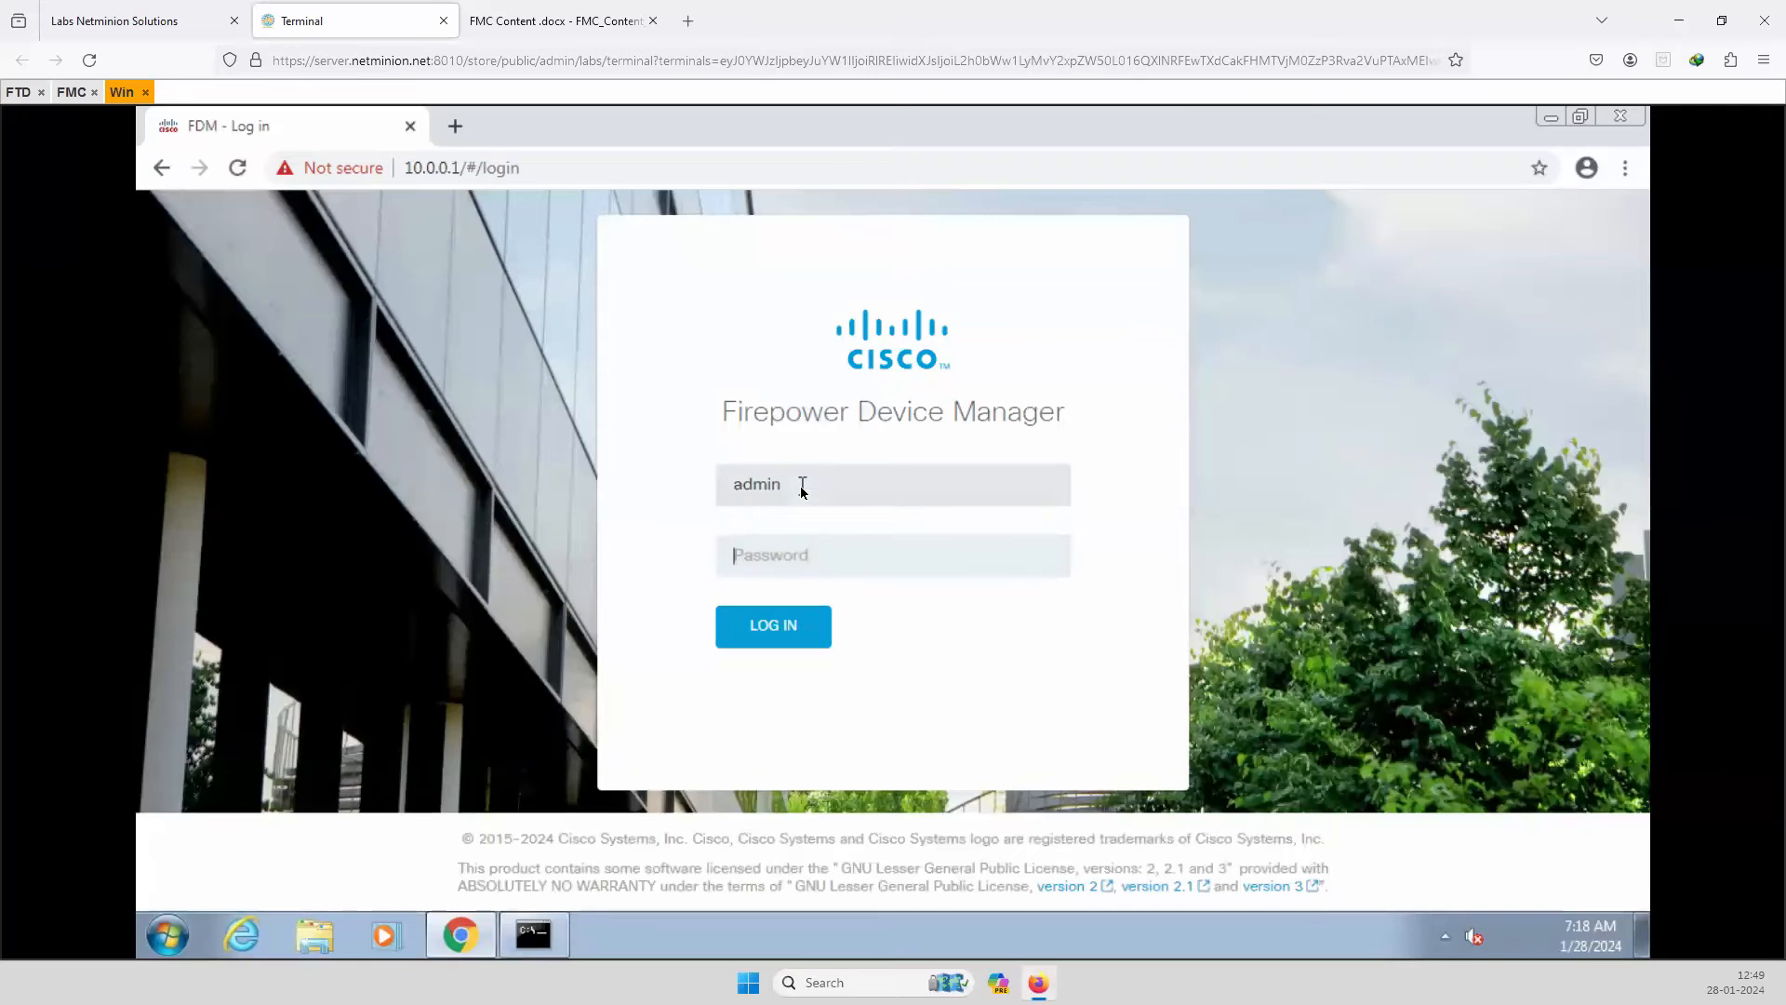
pyautogui.write('A')
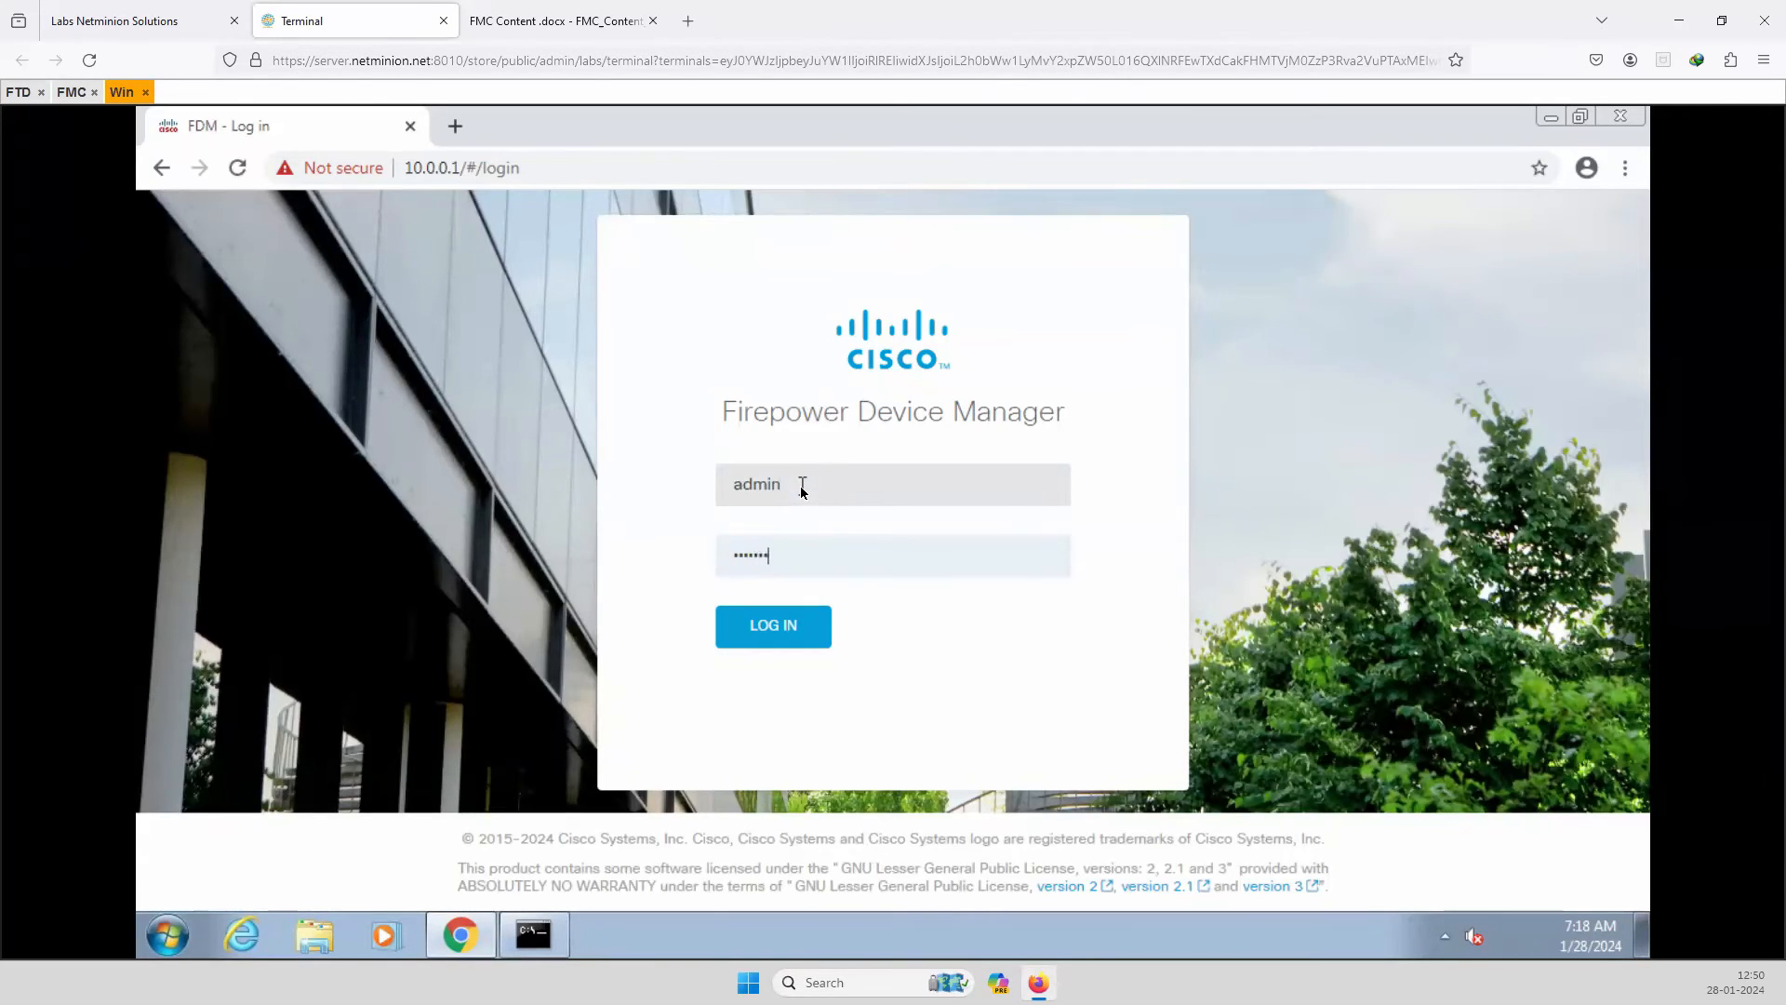
pyautogui.click(785, 626)
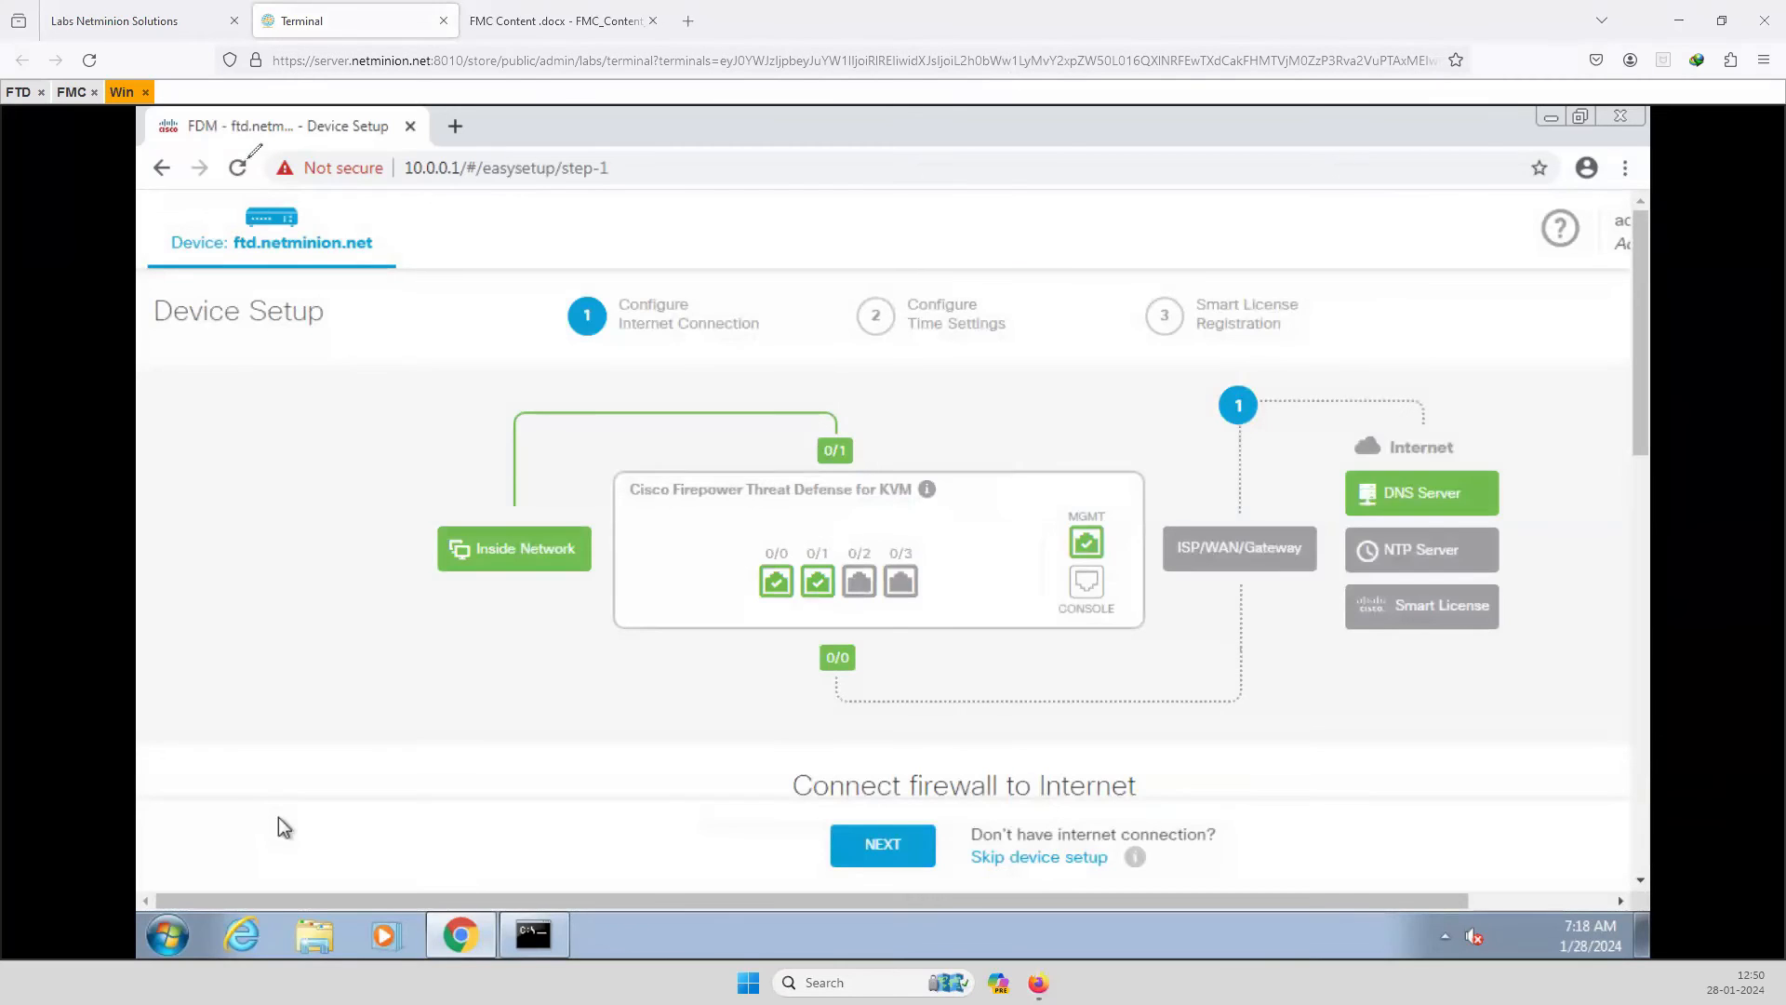
# Mark the 0/1 inside interface and sketch the inside link and hosts on the diagram.
pyautogui.moveTo(223, 119)
pyautogui.mouseDown()
pyautogui.moveTo(182, 110)
pyautogui.moveTo(192, 145)
pyautogui.moveTo(215, 109)
pyautogui.mouseUp()
pyautogui.moveTo(273, 258)
pyautogui.mouseDown()
pyautogui.moveTo(385, 263)
pyautogui.moveTo(426, 195)
pyautogui.mouseUp()
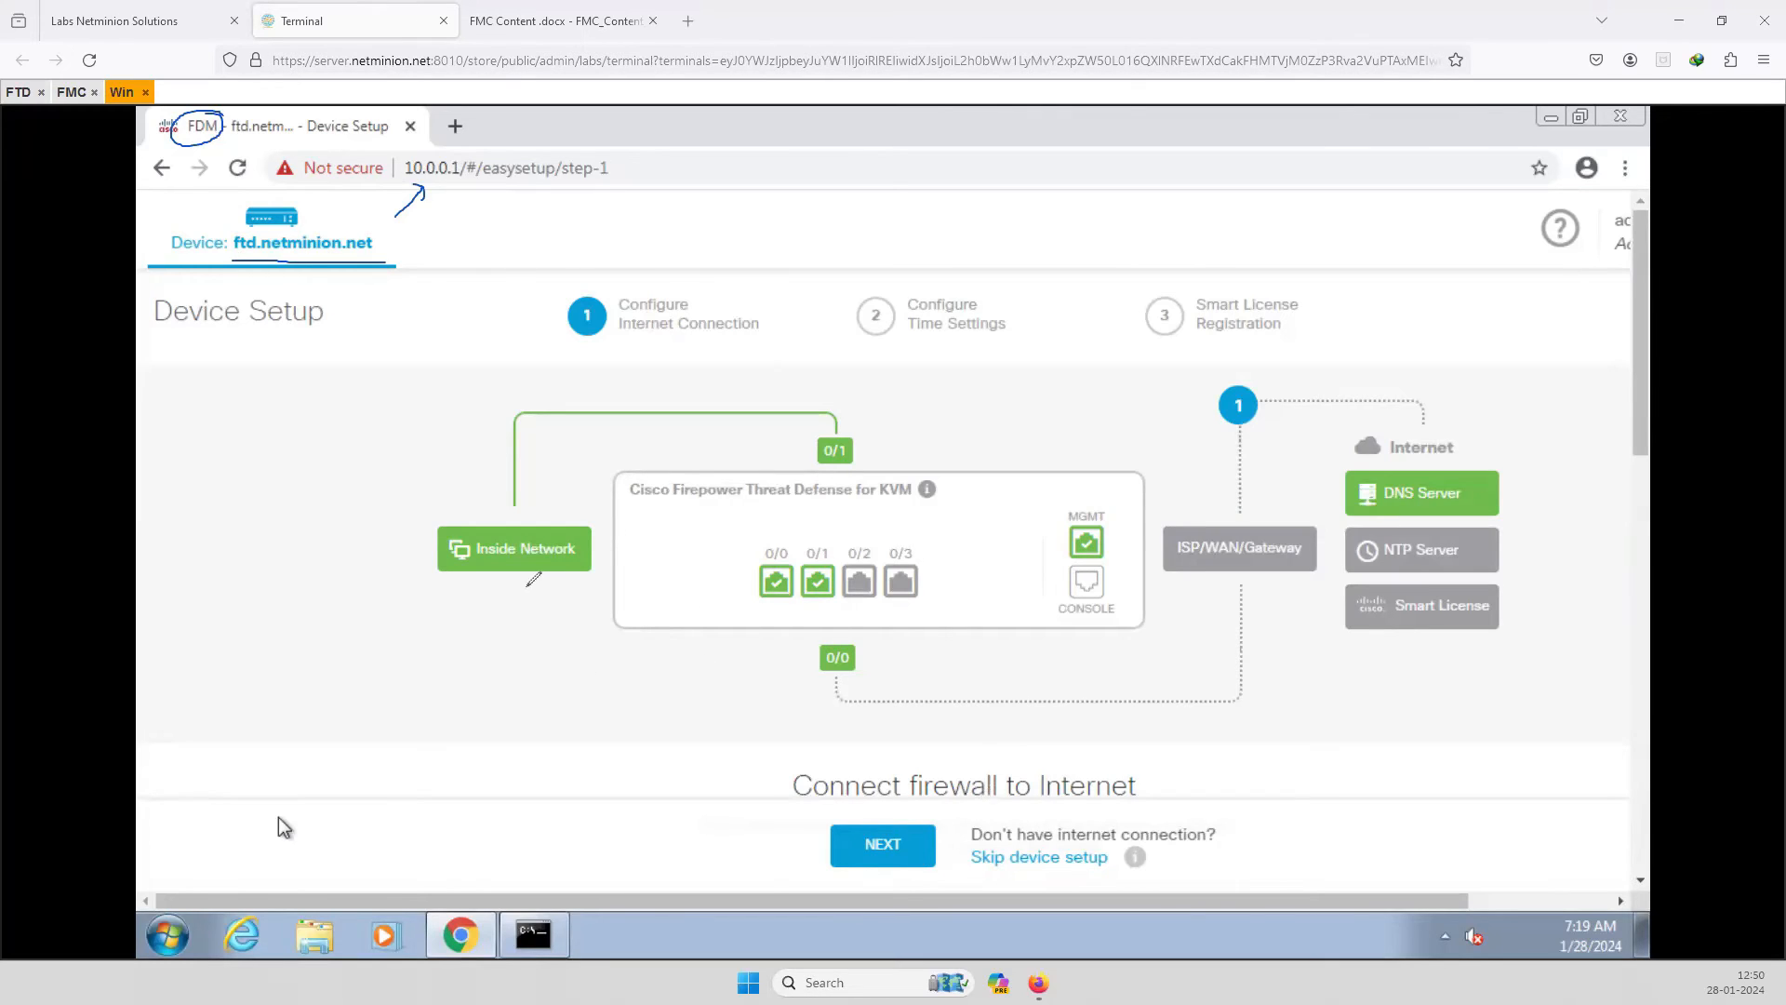
pyautogui.moveTo(877, 437)
pyautogui.mouseDown()
pyautogui.moveTo(836, 415)
pyautogui.moveTo(841, 468)
pyautogui.moveTo(836, 430)
pyautogui.mouseUp()
pyautogui.moveTo(838, 620)
pyautogui.mouseDown()
pyautogui.moveTo(818, 659)
pyautogui.moveTo(869, 633)
pyautogui.moveTo(837, 629)
pyautogui.mouseUp()
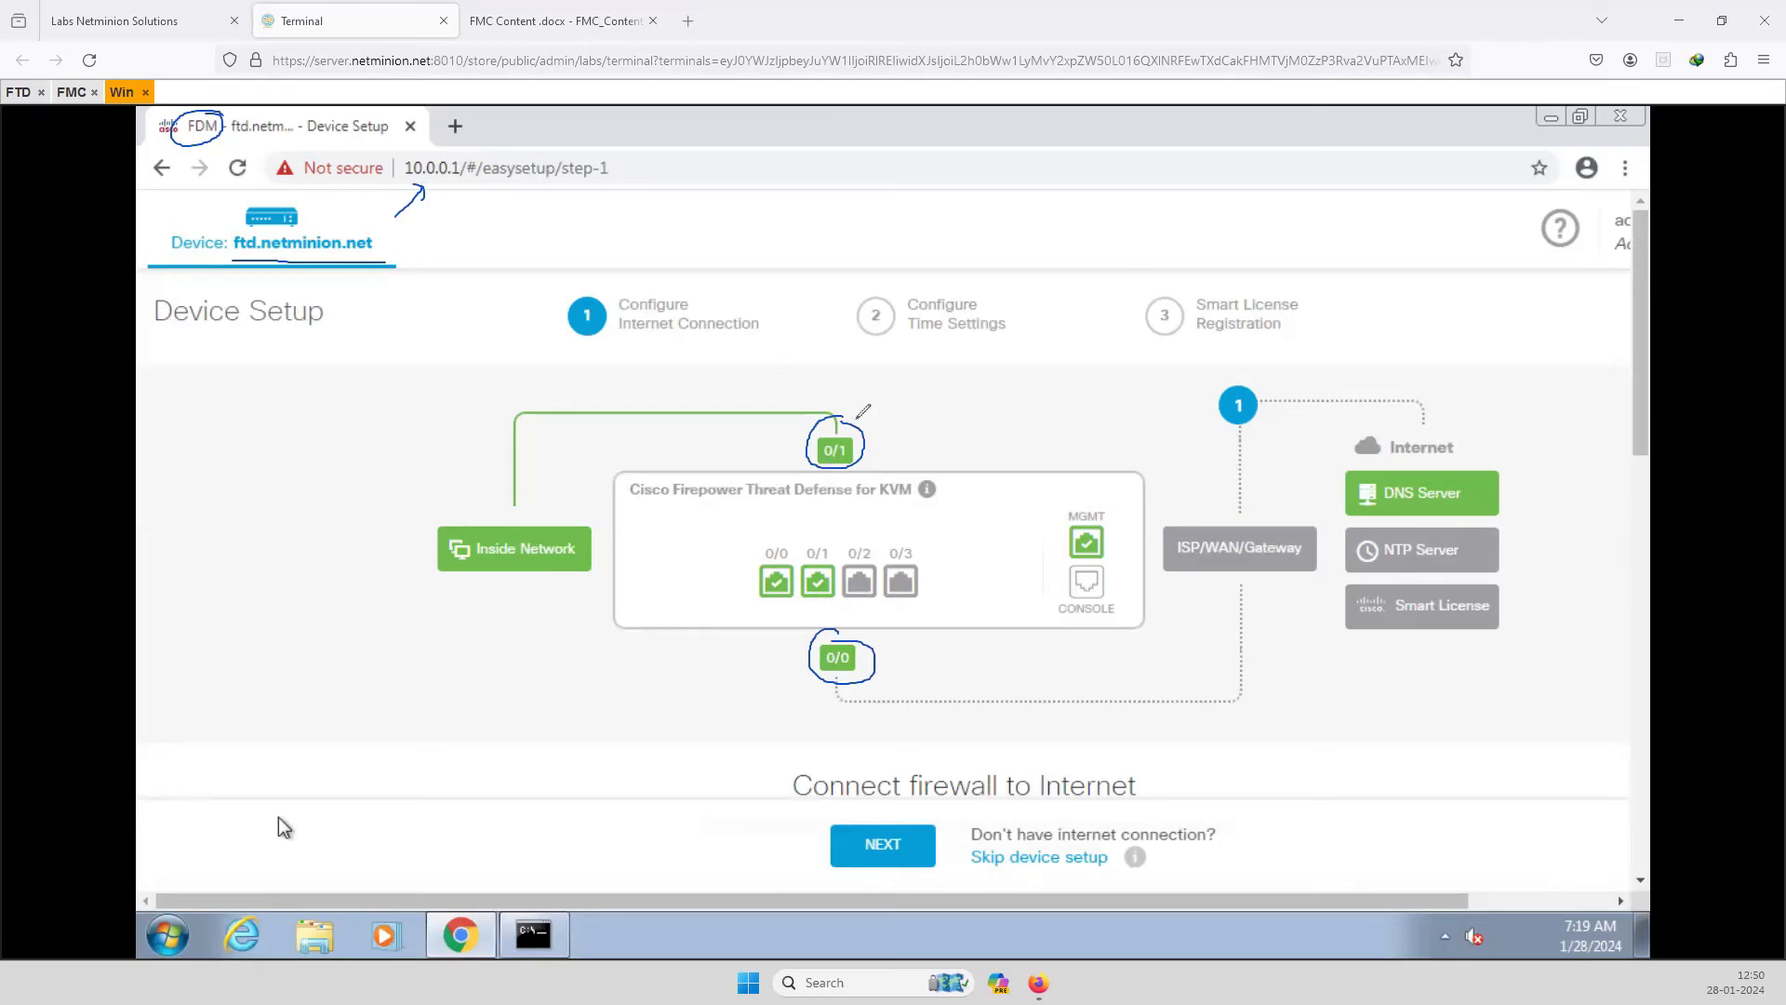
pyautogui.moveTo(891, 434); pyautogui.dragTo(884, 461)
pyautogui.moveTo(467, 600)
pyautogui.mouseDown()
pyautogui.moveTo(492, 586)
pyautogui.moveTo(493, 628)
pyautogui.mouseUp()
pyautogui.moveTo(325, 721)
pyautogui.mouseDown()
pyautogui.moveTo(329, 692)
pyautogui.moveTo(337, 740)
pyautogui.moveTo(424, 704)
pyautogui.moveTo(419, 718)
pyautogui.mouseUp()
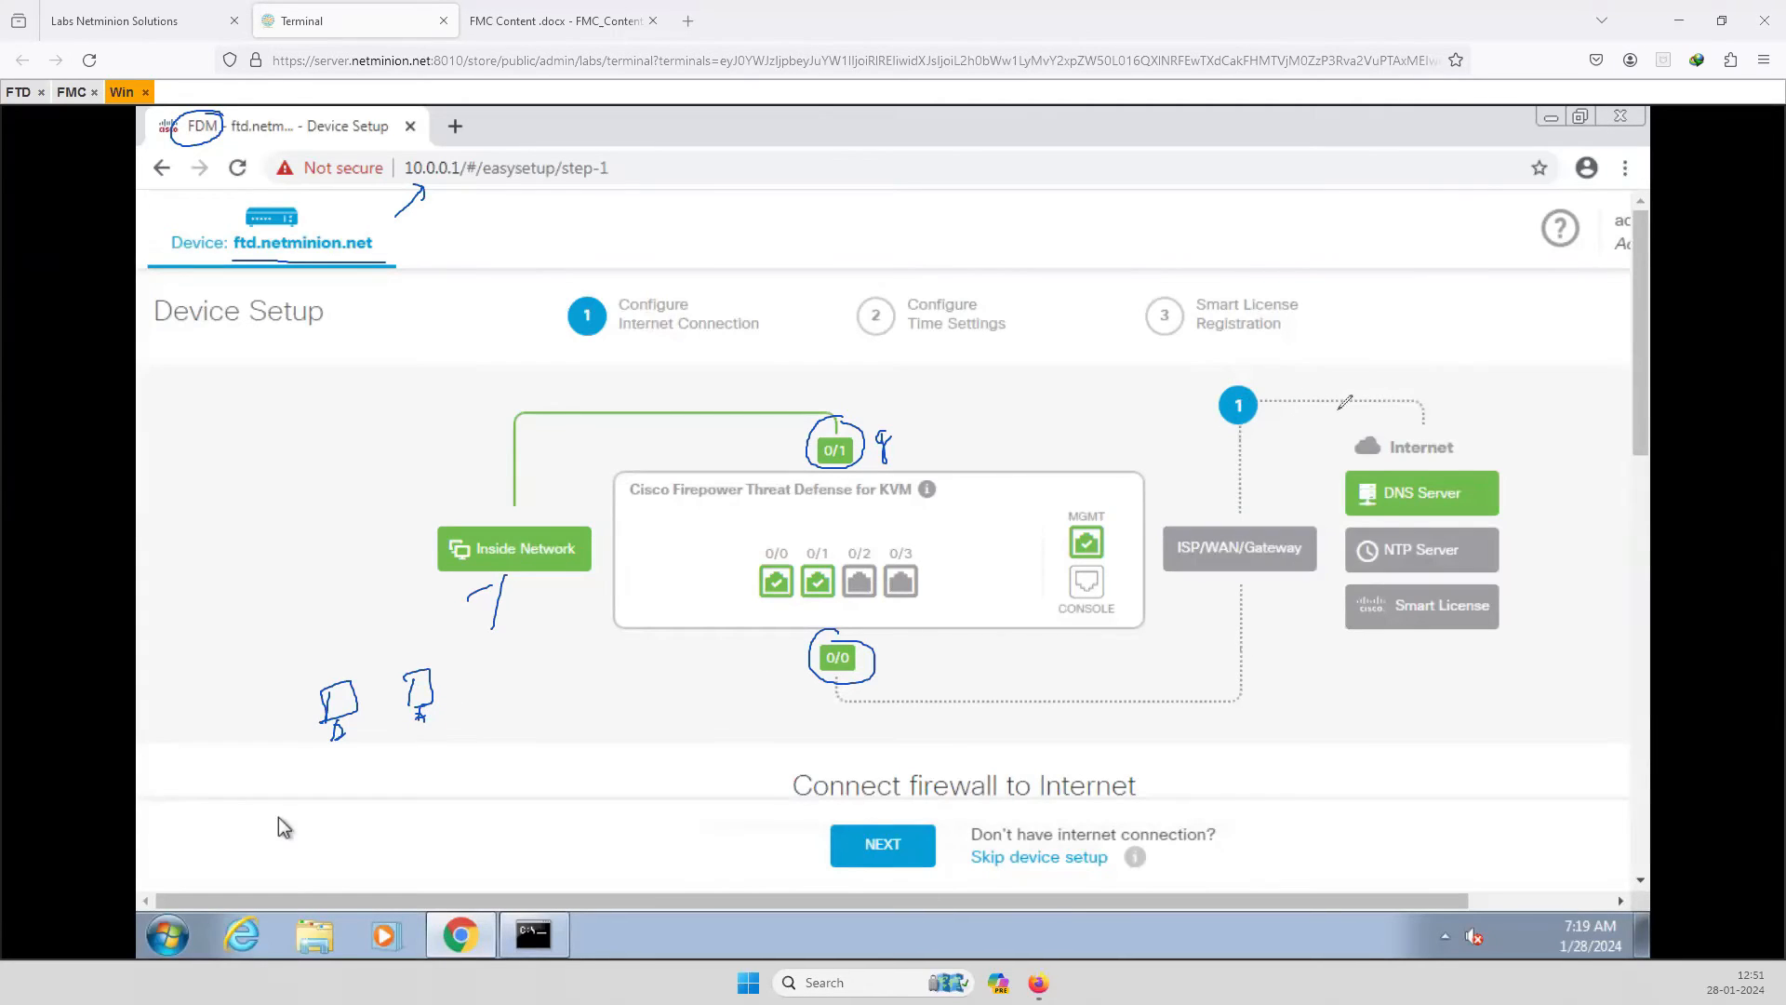
# Label the 0/0 link 'Internet' and write 10.0.0.1 beside the MGMT port.
pyautogui.moveTo(1049, 702)
pyautogui.mouseDown()
pyautogui.moveTo(1163, 647)
pyautogui.moveTo(1140, 693)
pyautogui.mouseUp()
pyautogui.moveTo(1092, 512); pyautogui.dragTo(1115, 439)
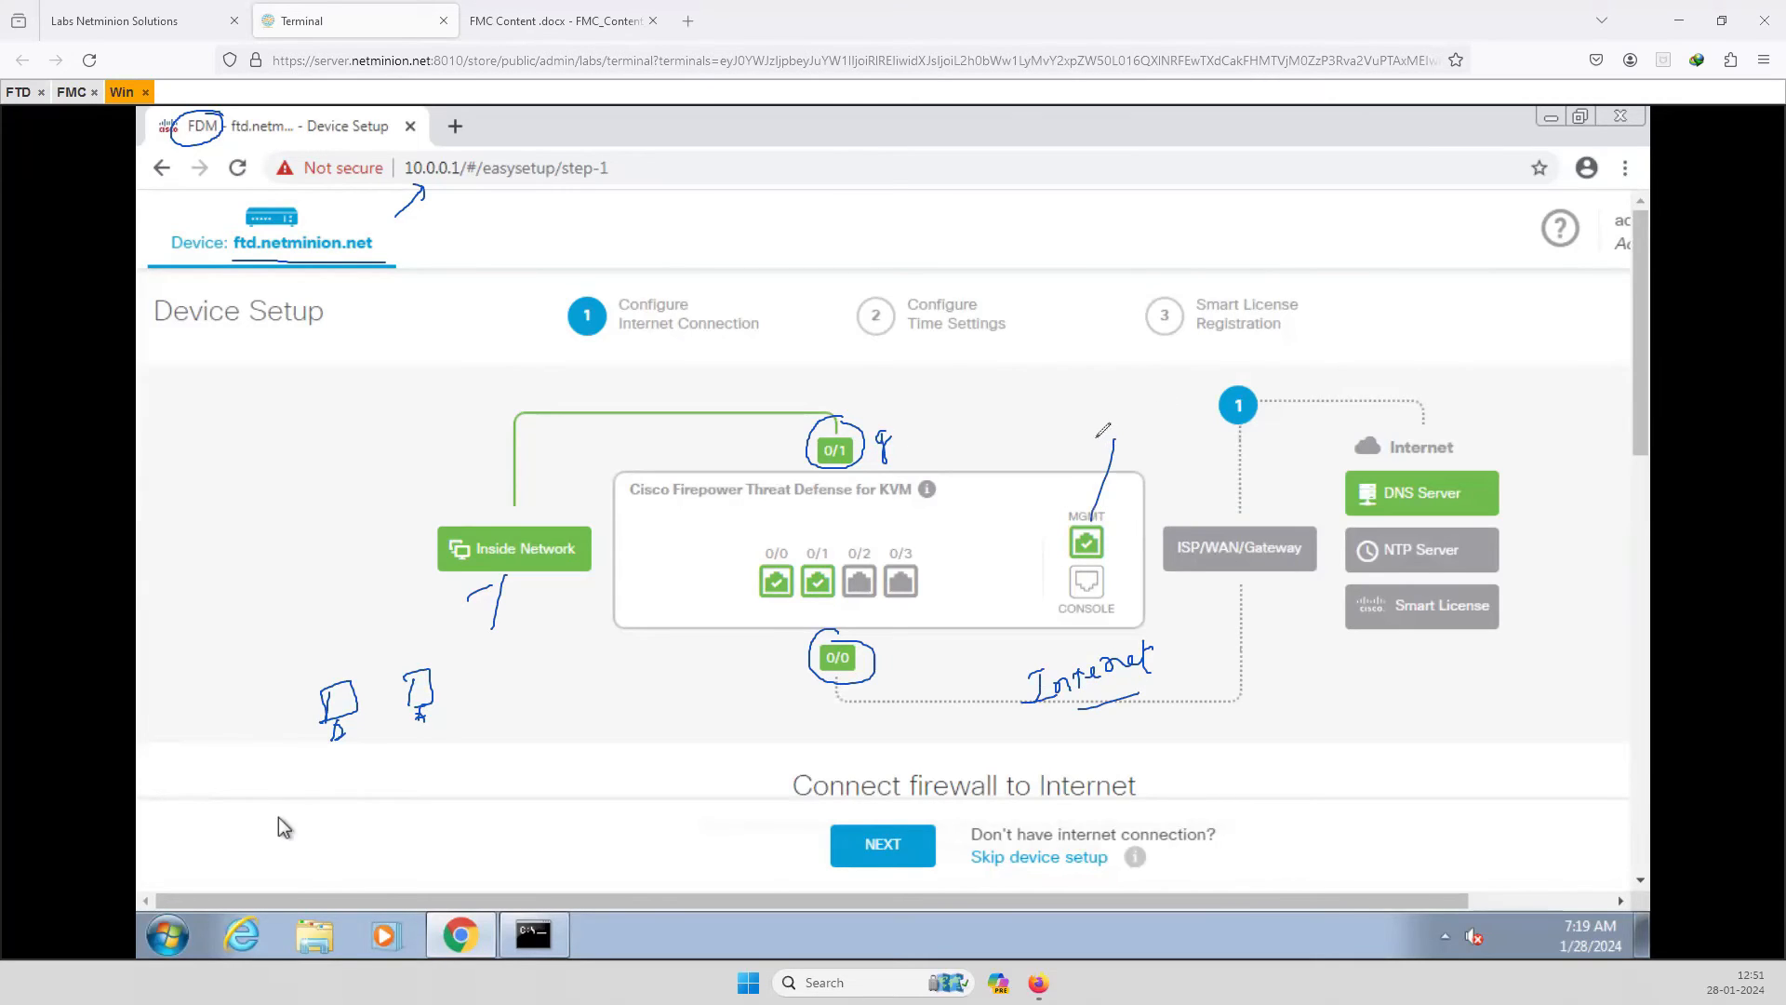
pyautogui.moveTo(1090, 426)
pyautogui.mouseDown()
pyautogui.moveTo(1098, 444)
pyautogui.moveTo(1108, 416)
pyautogui.moveTo(1188, 398)
pyautogui.moveTo(1142, 444)
pyautogui.mouseUp()
pyautogui.click(1121, 418)
pyautogui.click(1174, 396)
# Handwrite inside 192.168.2.1 at port 0/1 and underlined outside 100.0.0.1 below 0/0.
pyautogui.moveTo(857, 417); pyautogui.dragTo(1064, 347)
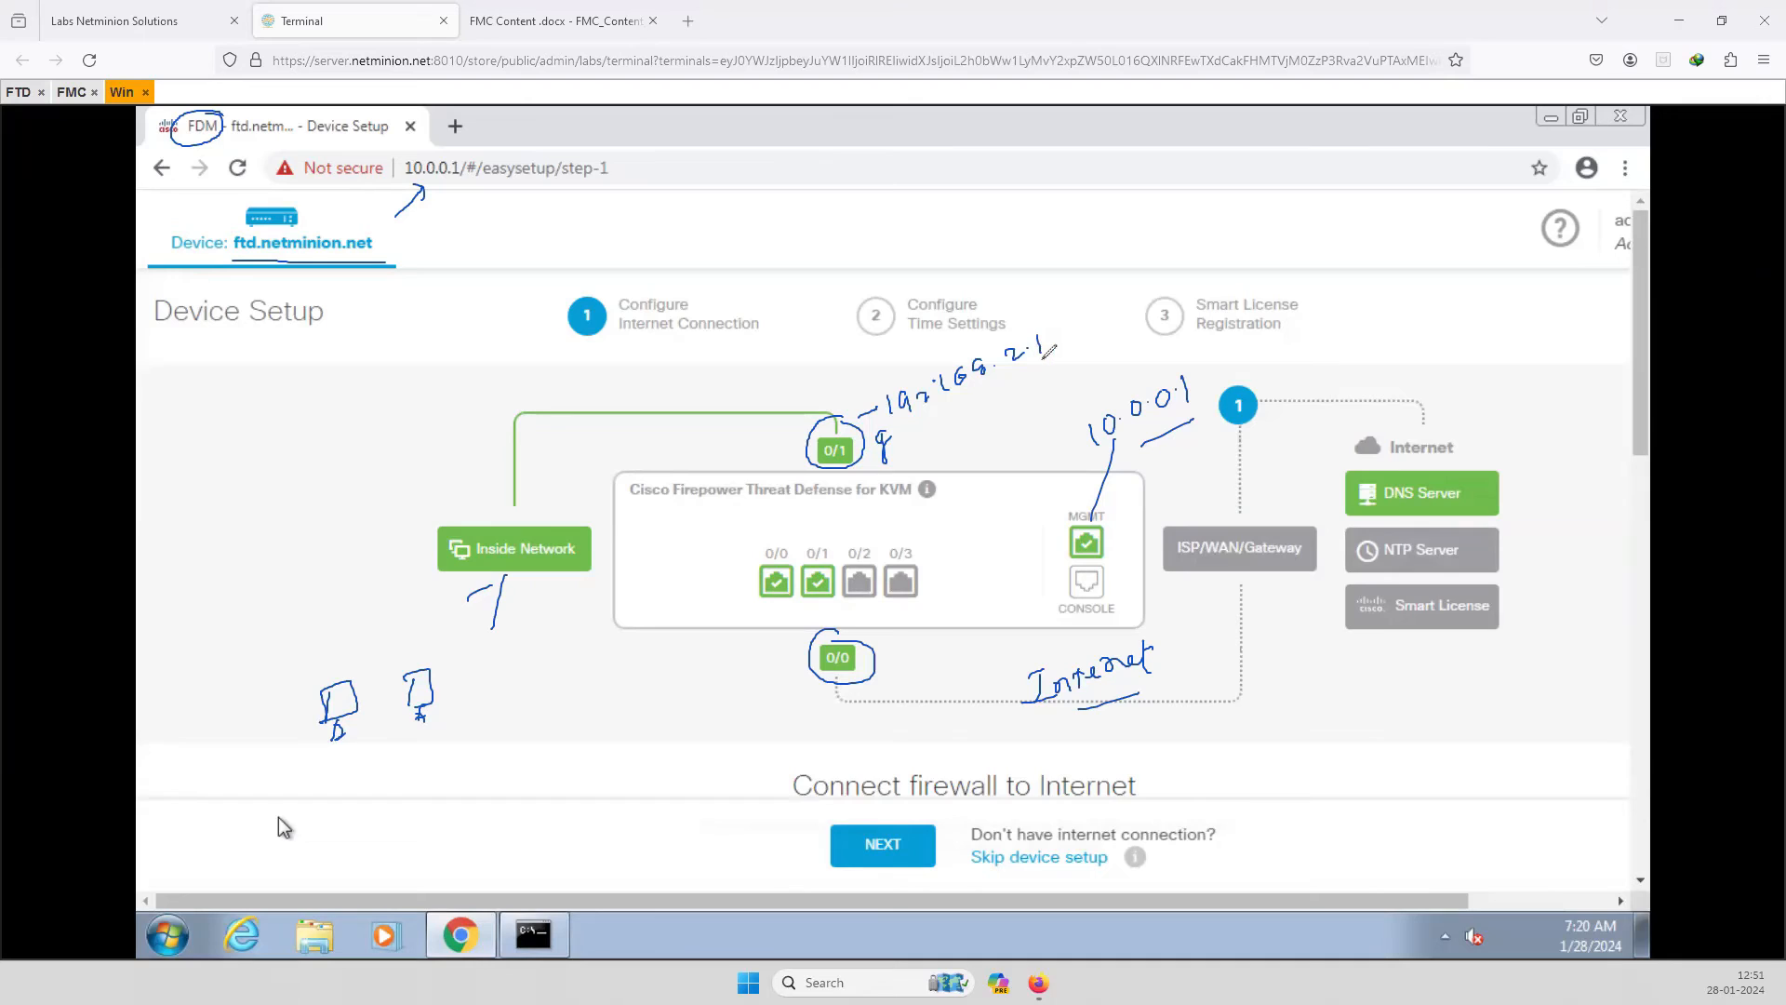
pyautogui.moveTo(885, 709)
pyautogui.mouseDown()
pyautogui.moveTo(900, 770)
pyautogui.moveTo(921, 759)
pyautogui.mouseUp()
pyautogui.moveTo(942, 745); pyautogui.dragTo(1001, 738)
pyautogui.moveTo(1012, 736); pyautogui.dragTo(1026, 752)
pyautogui.moveTo(922, 782); pyautogui.dragTo(1027, 761)
# Mark Skip device setup and the DNS/NTP/licence nodes, note 'Cisco 90', then clear annotations.
pyautogui.moveTo(984, 900); pyautogui.dragTo(1028, 870)
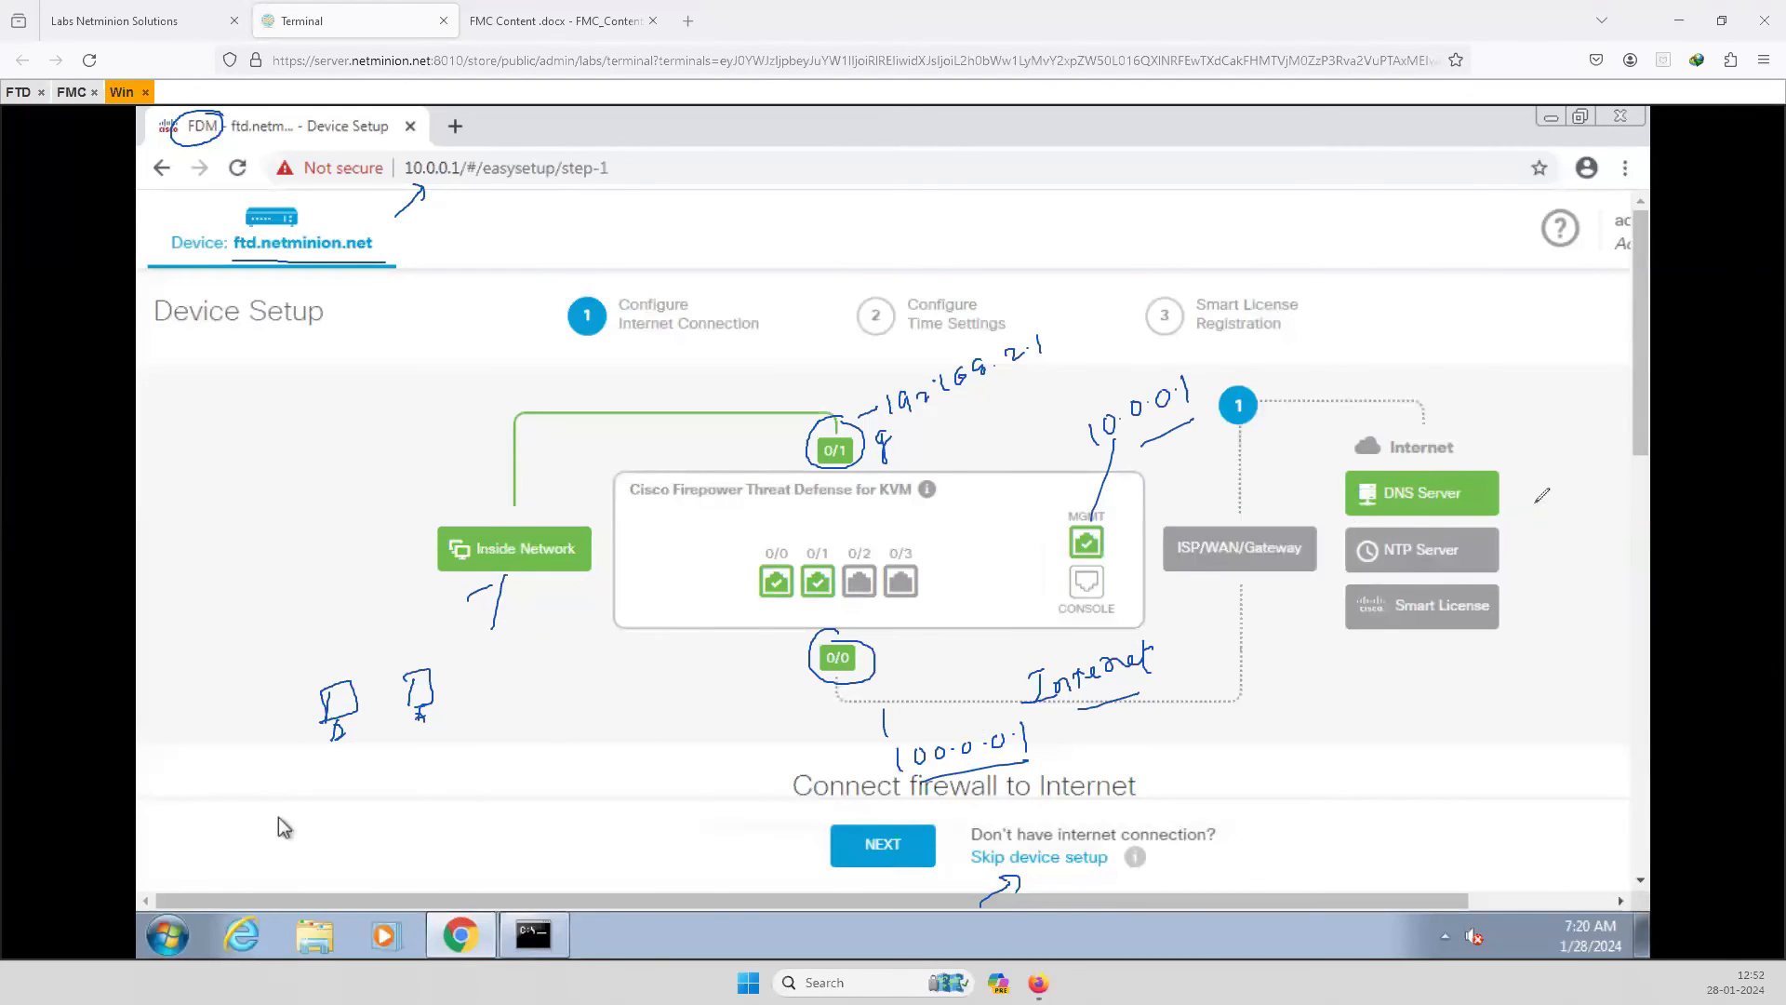
pyautogui.moveTo(1535, 470); pyautogui.dragTo(1538, 616)
pyautogui.moveTo(195, 454)
pyautogui.mouseDown()
pyautogui.moveTo(179, 480)
pyautogui.moveTo(192, 475)
pyautogui.mouseUp()
pyautogui.moveTo(218, 440)
pyautogui.mouseDown()
pyautogui.moveTo(208, 459)
pyautogui.moveTo(233, 451)
pyautogui.mouseUp()
pyautogui.moveTo(254, 426); pyautogui.dragTo(255, 428)
pyautogui.moveTo(254, 500); pyautogui.dragTo(263, 518)
pyautogui.moveTo(276, 482)
pyautogui.mouseDown()
pyautogui.moveTo(364, 424)
pyautogui.moveTo(386, 457)
pyautogui.moveTo(377, 507)
pyautogui.moveTo(454, 456)
pyautogui.moveTo(456, 508)
pyautogui.mouseUp()
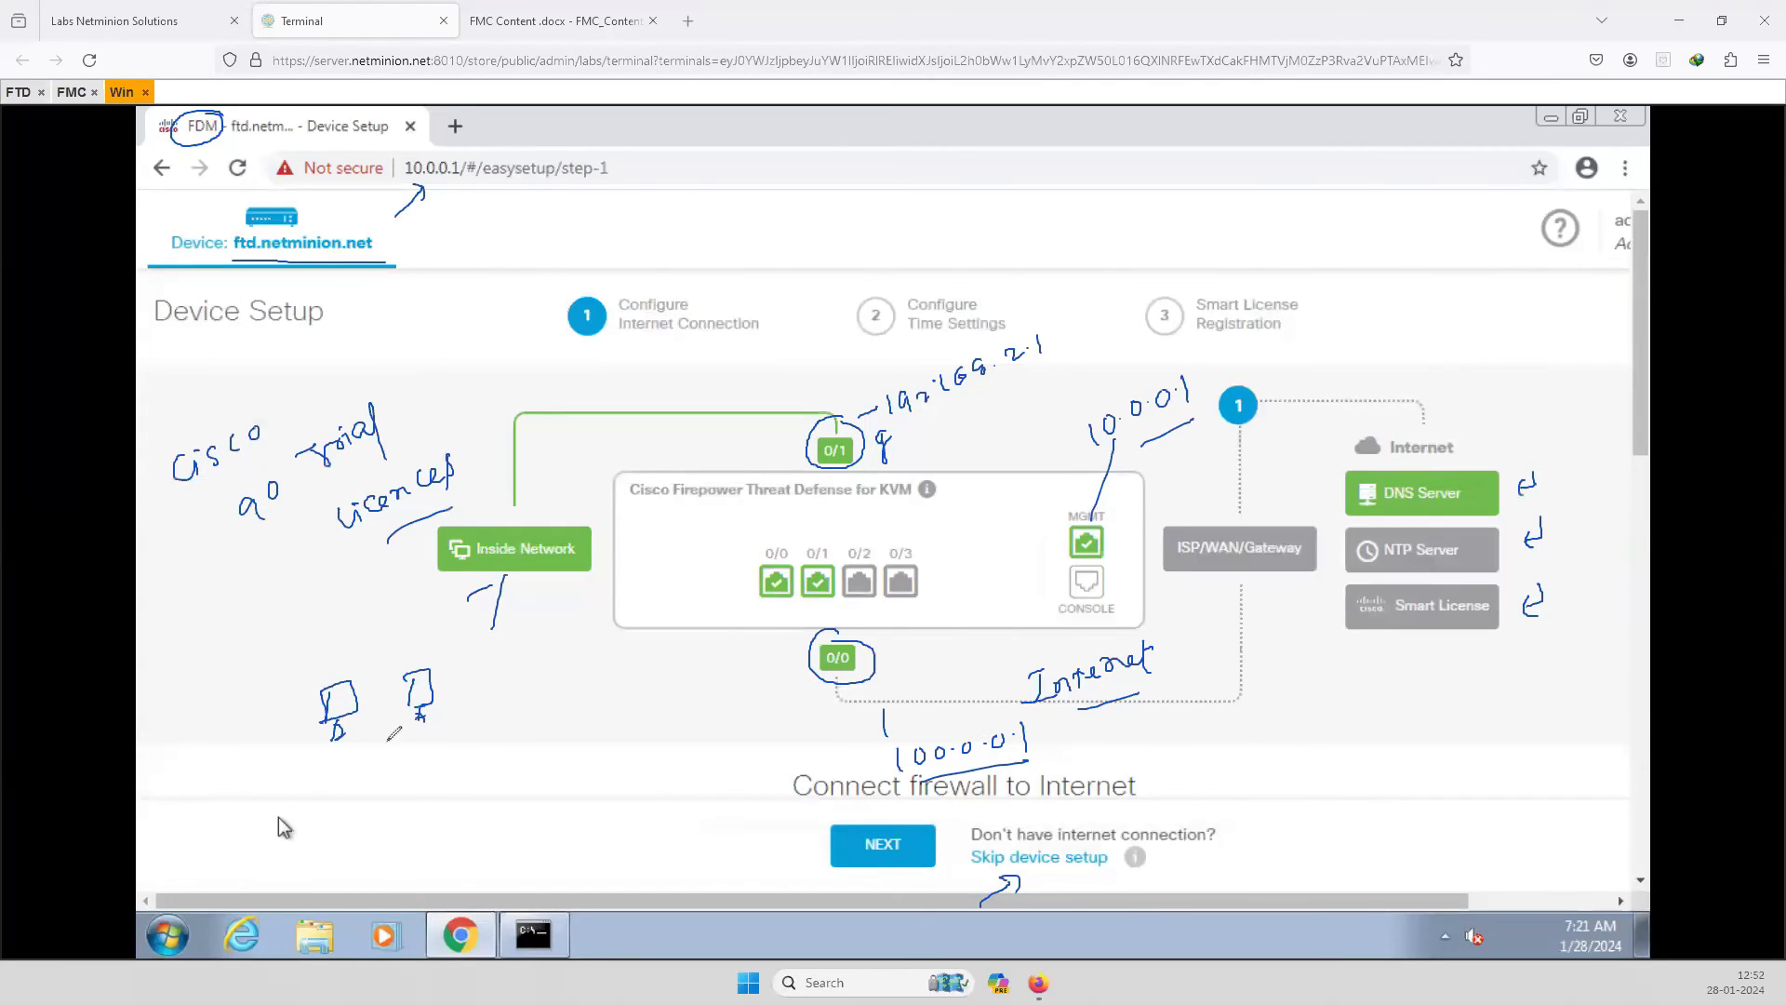
pyautogui.press('e')
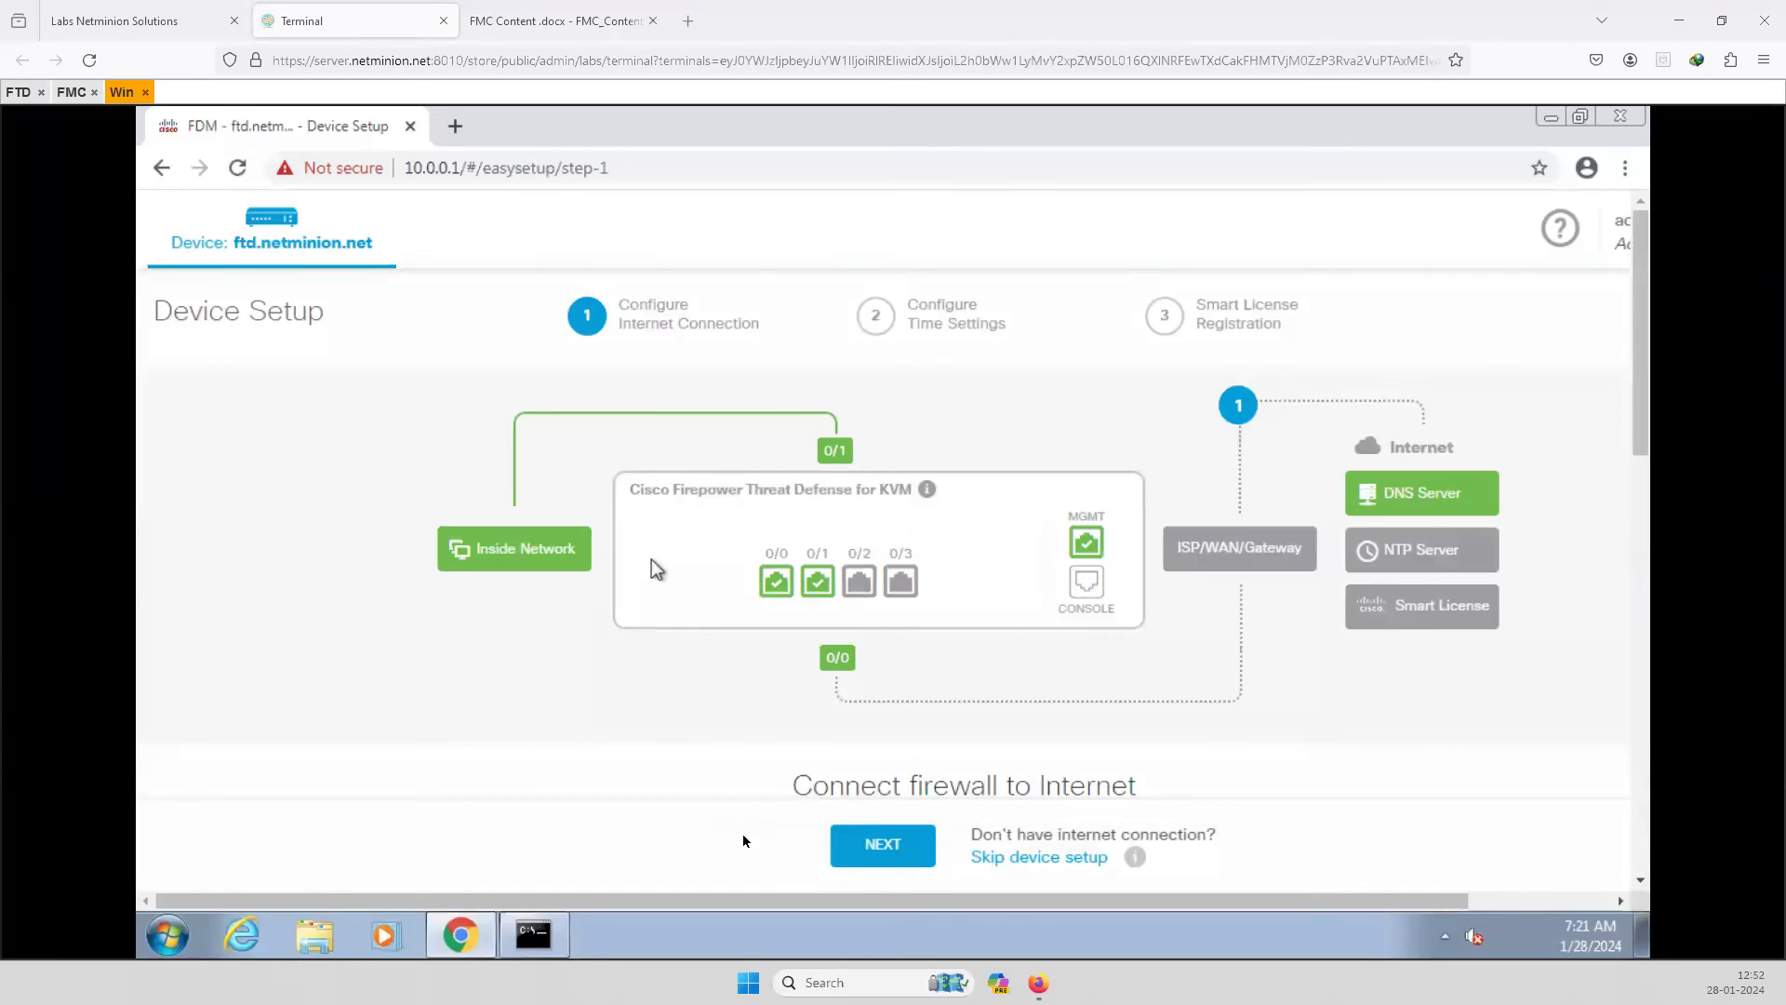
# Save the Connect firewall to Internet step and exit the wizard to the device page.
pyautogui.click(896, 850)
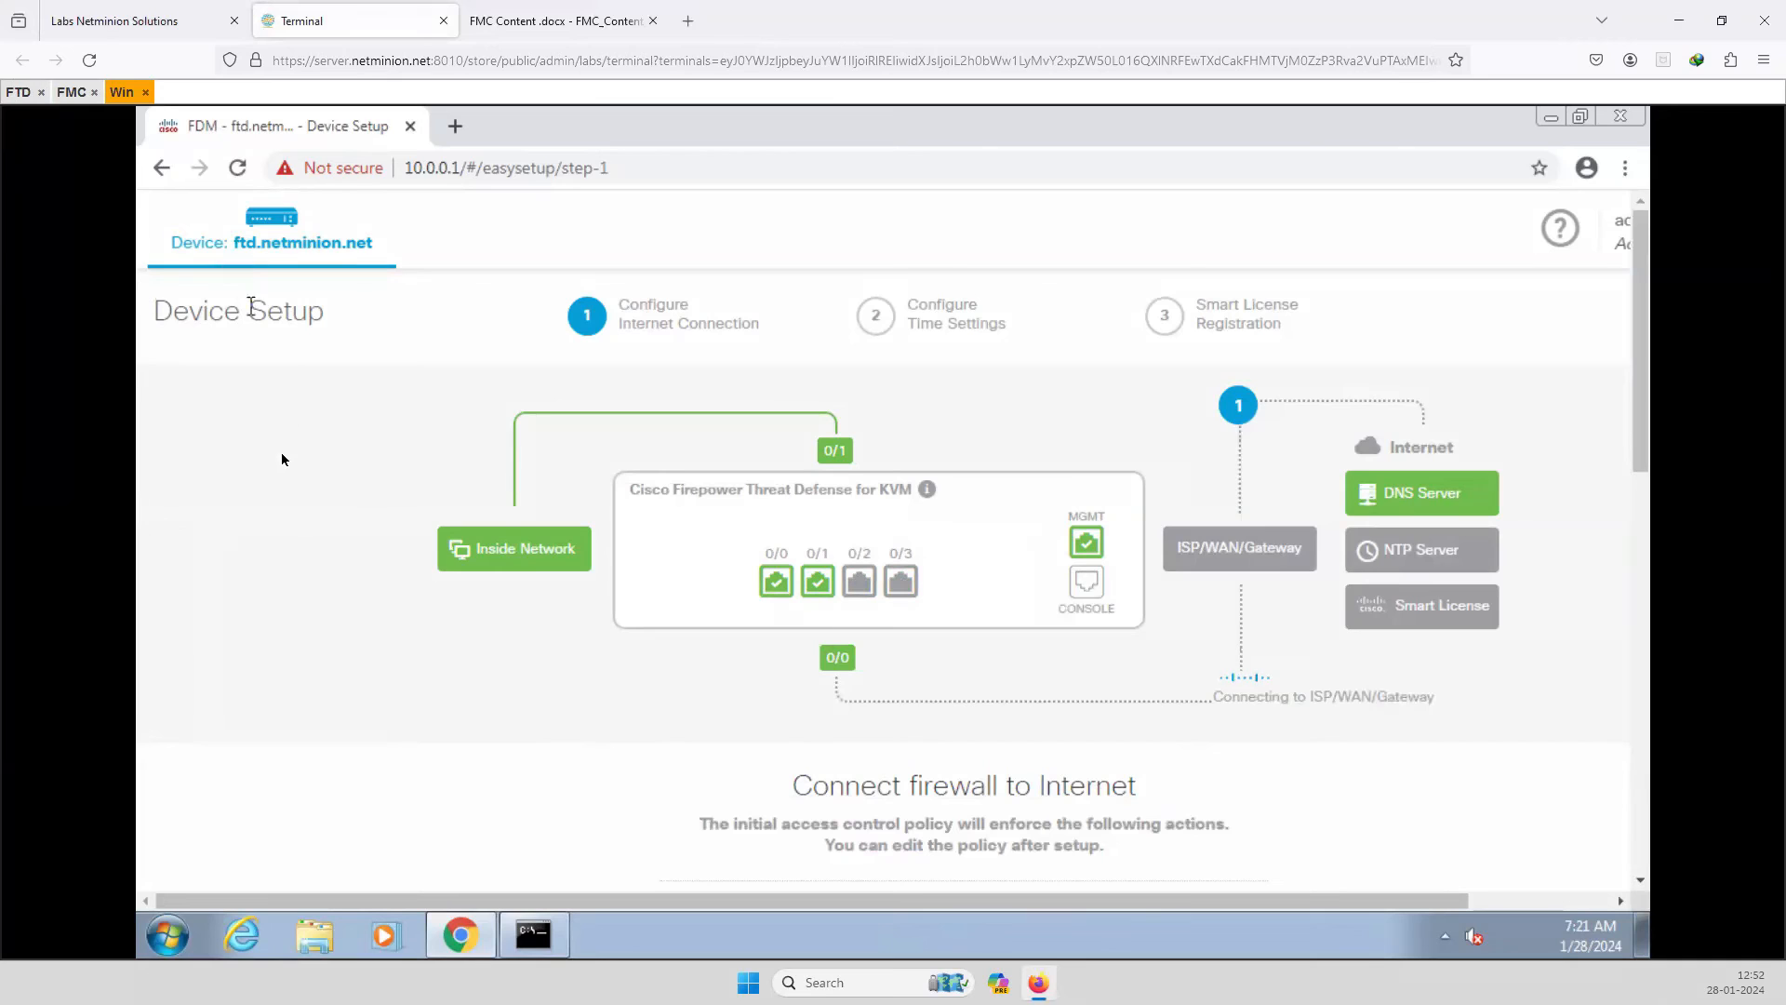
pyautogui.click(160, 167)
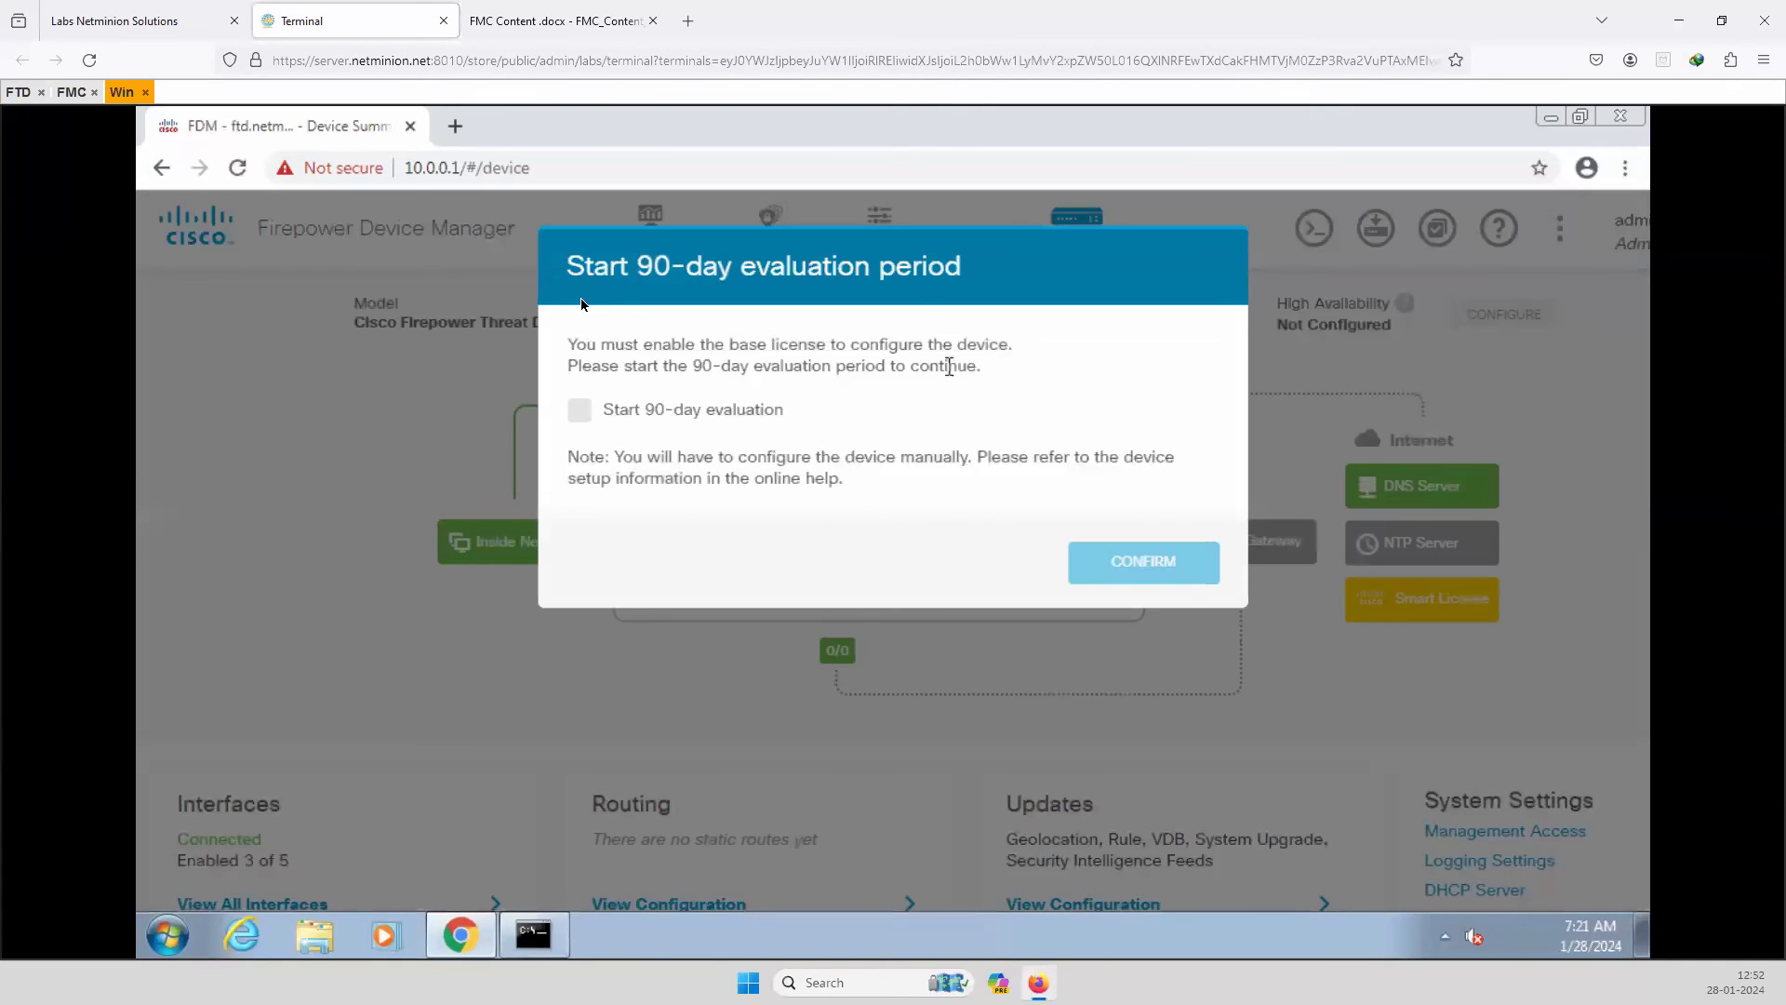
# Tick Start 90-day evaluation and confirm it.
pyautogui.click(580, 411)
pyautogui.click(1145, 570)
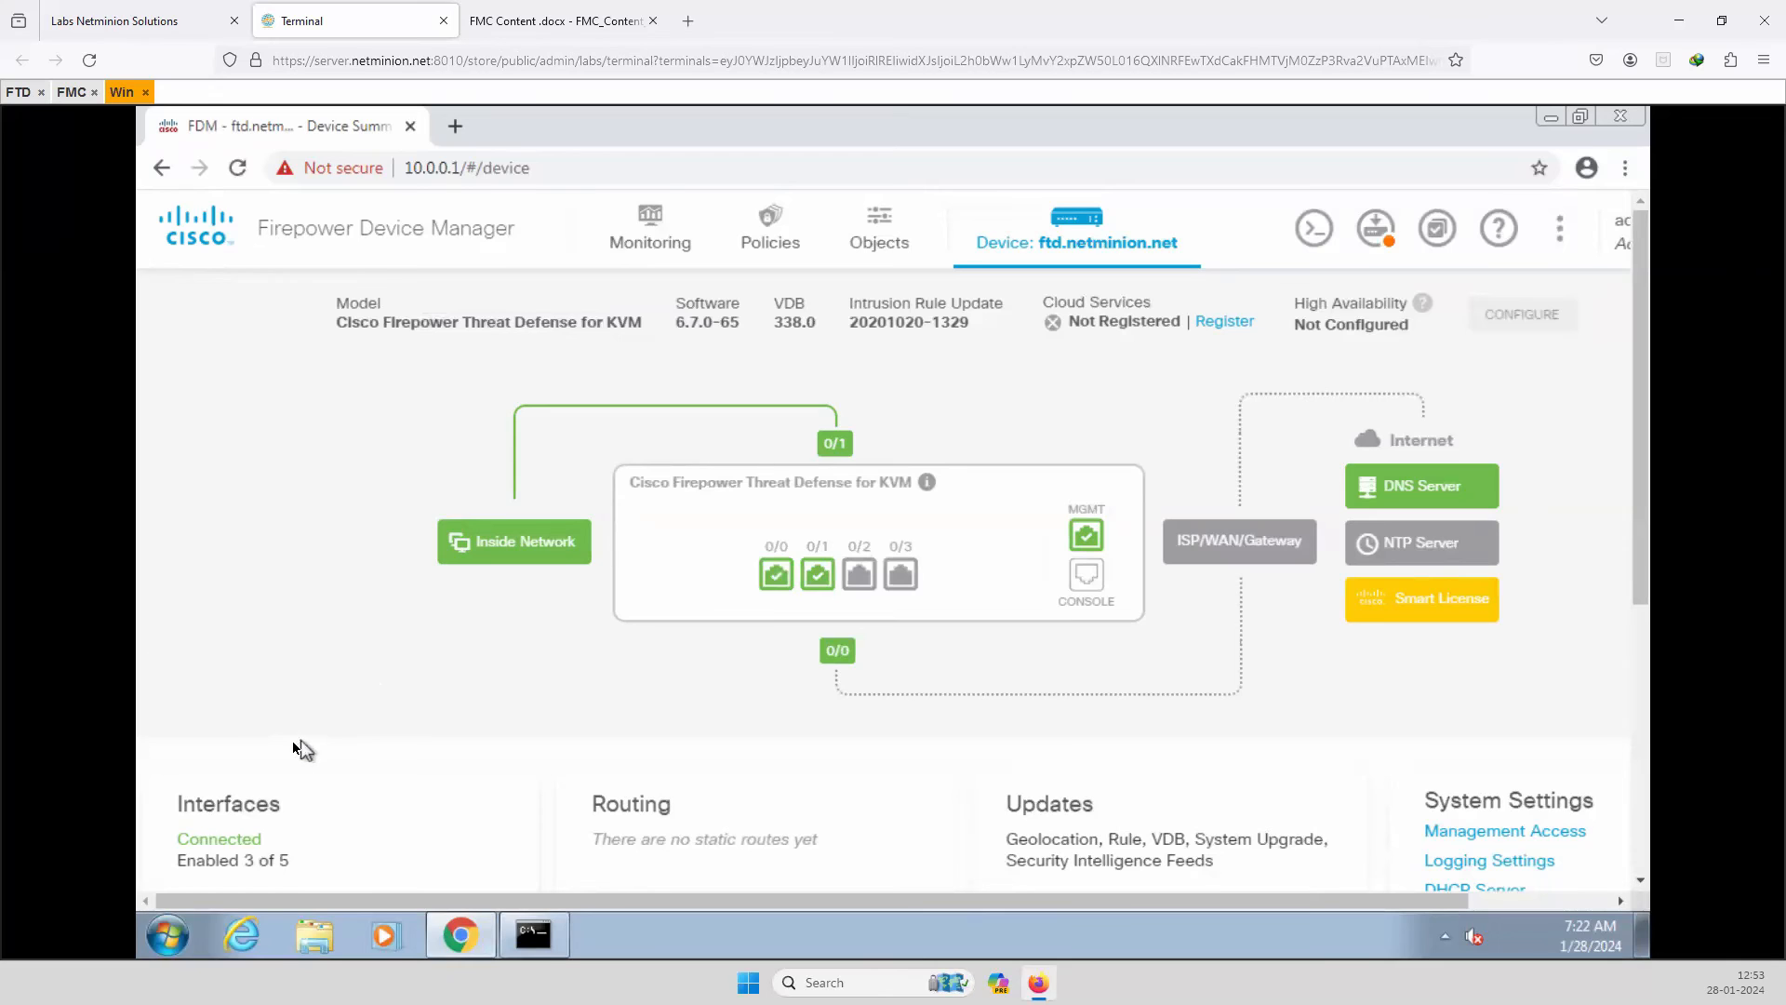
pyautogui.scroll(-3, 293, 741)
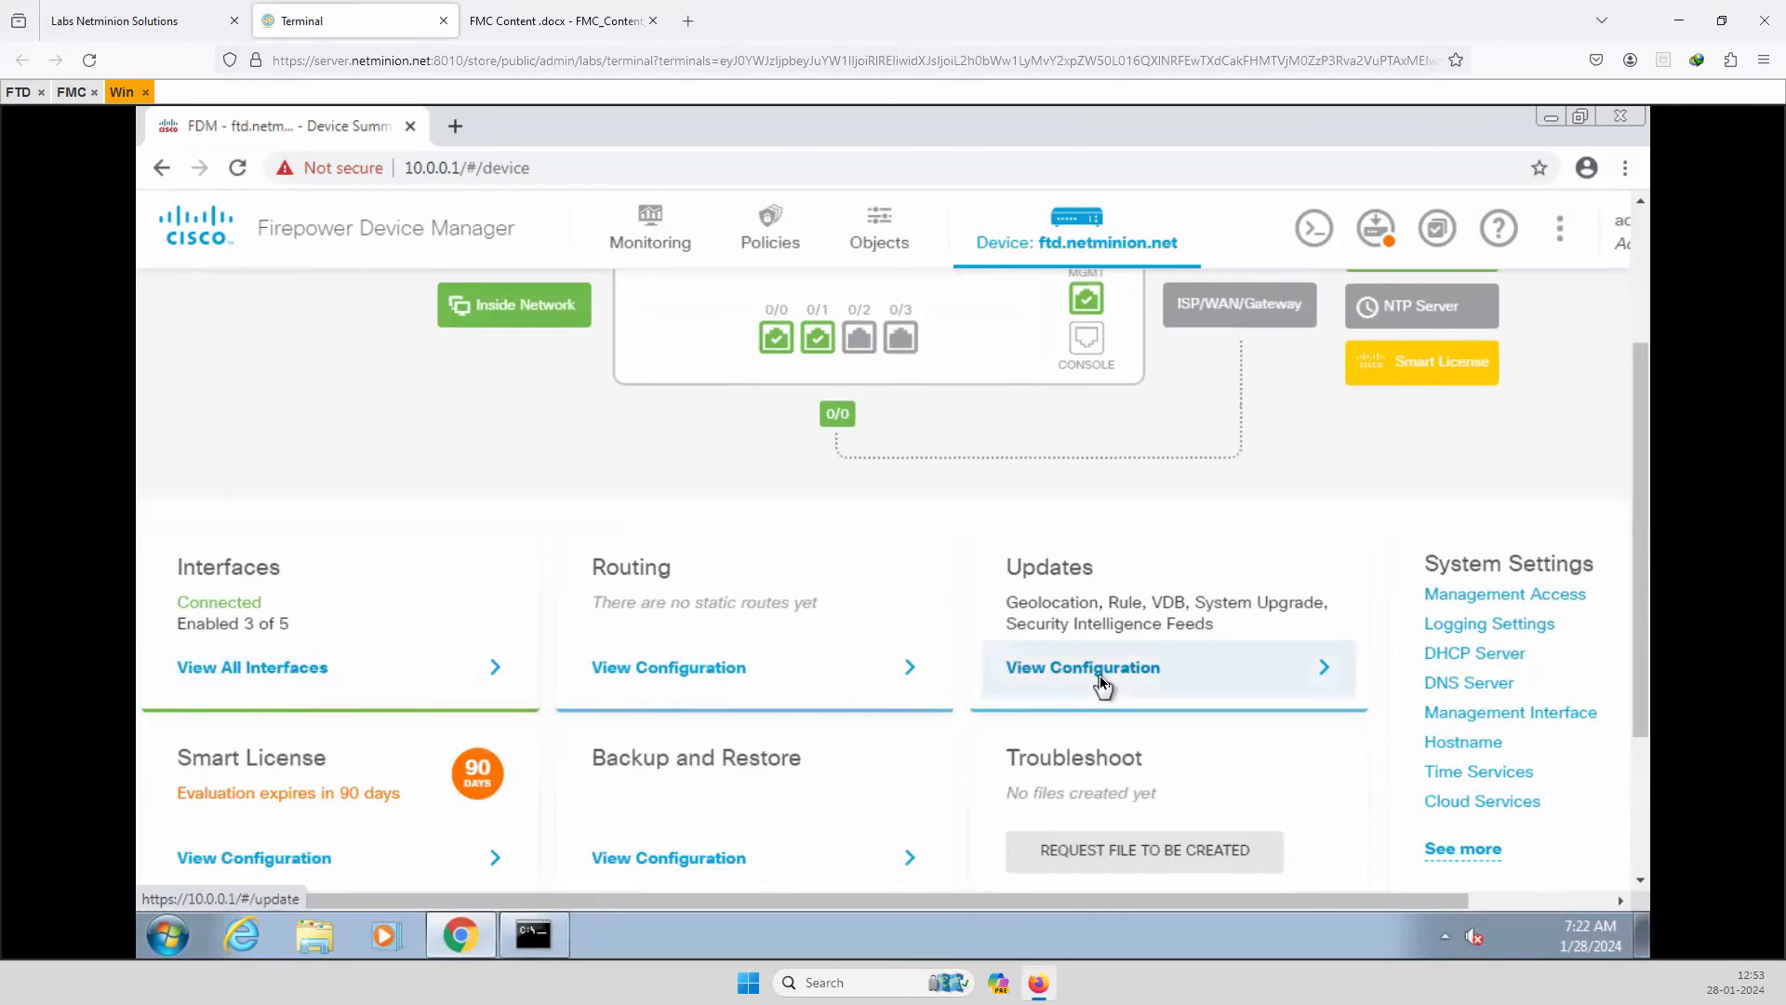
pyautogui.scroll(1, 323, 788)
pyautogui.scroll(-4, 324, 789)
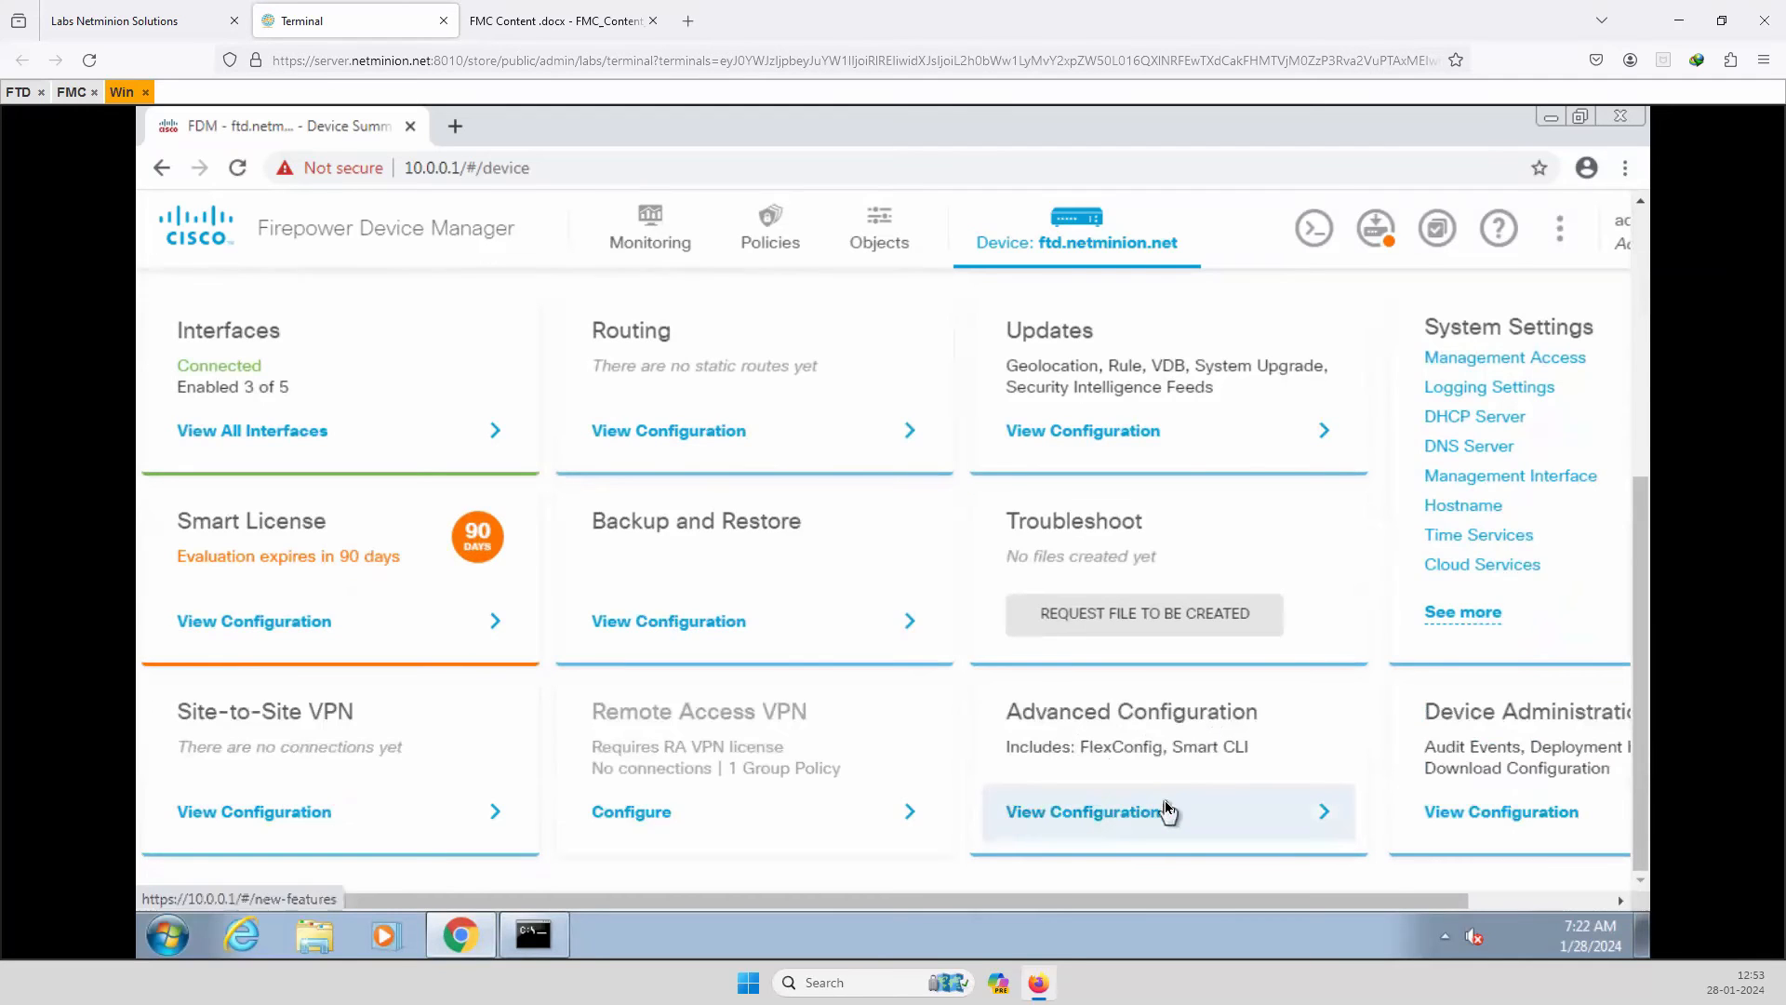
pyautogui.hscroll(4, 1237, 882)
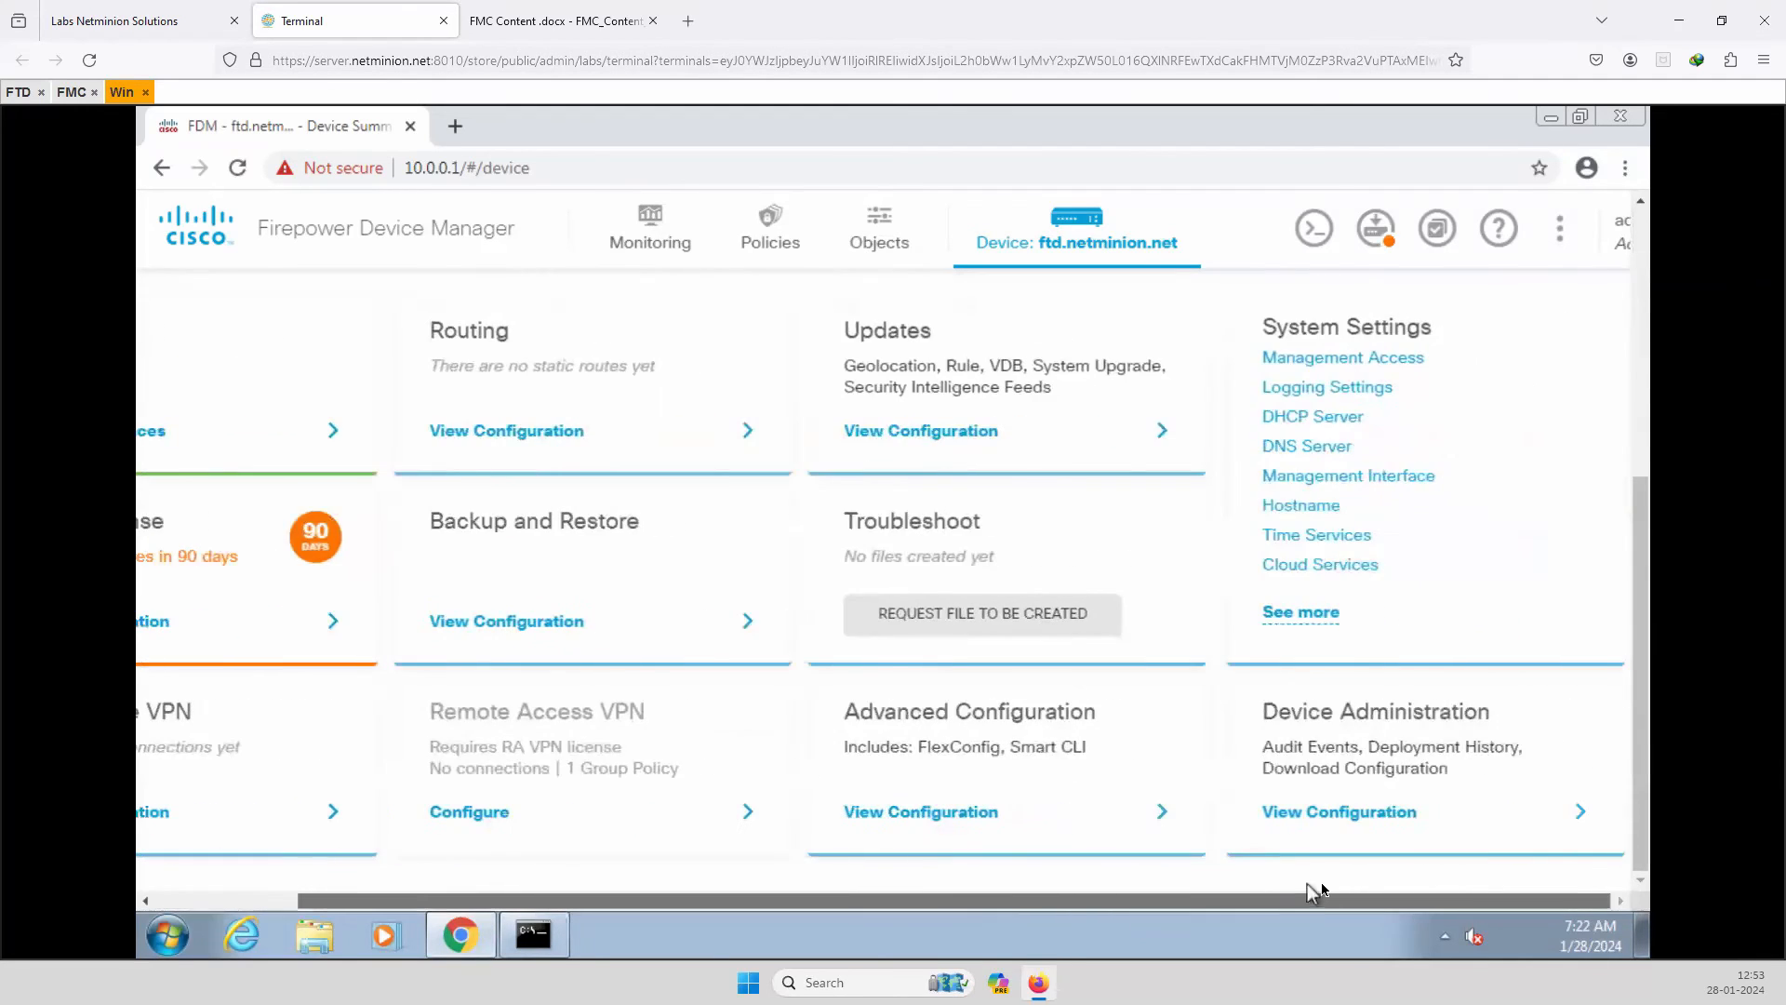
pyautogui.scroll(1, 1321, 882)
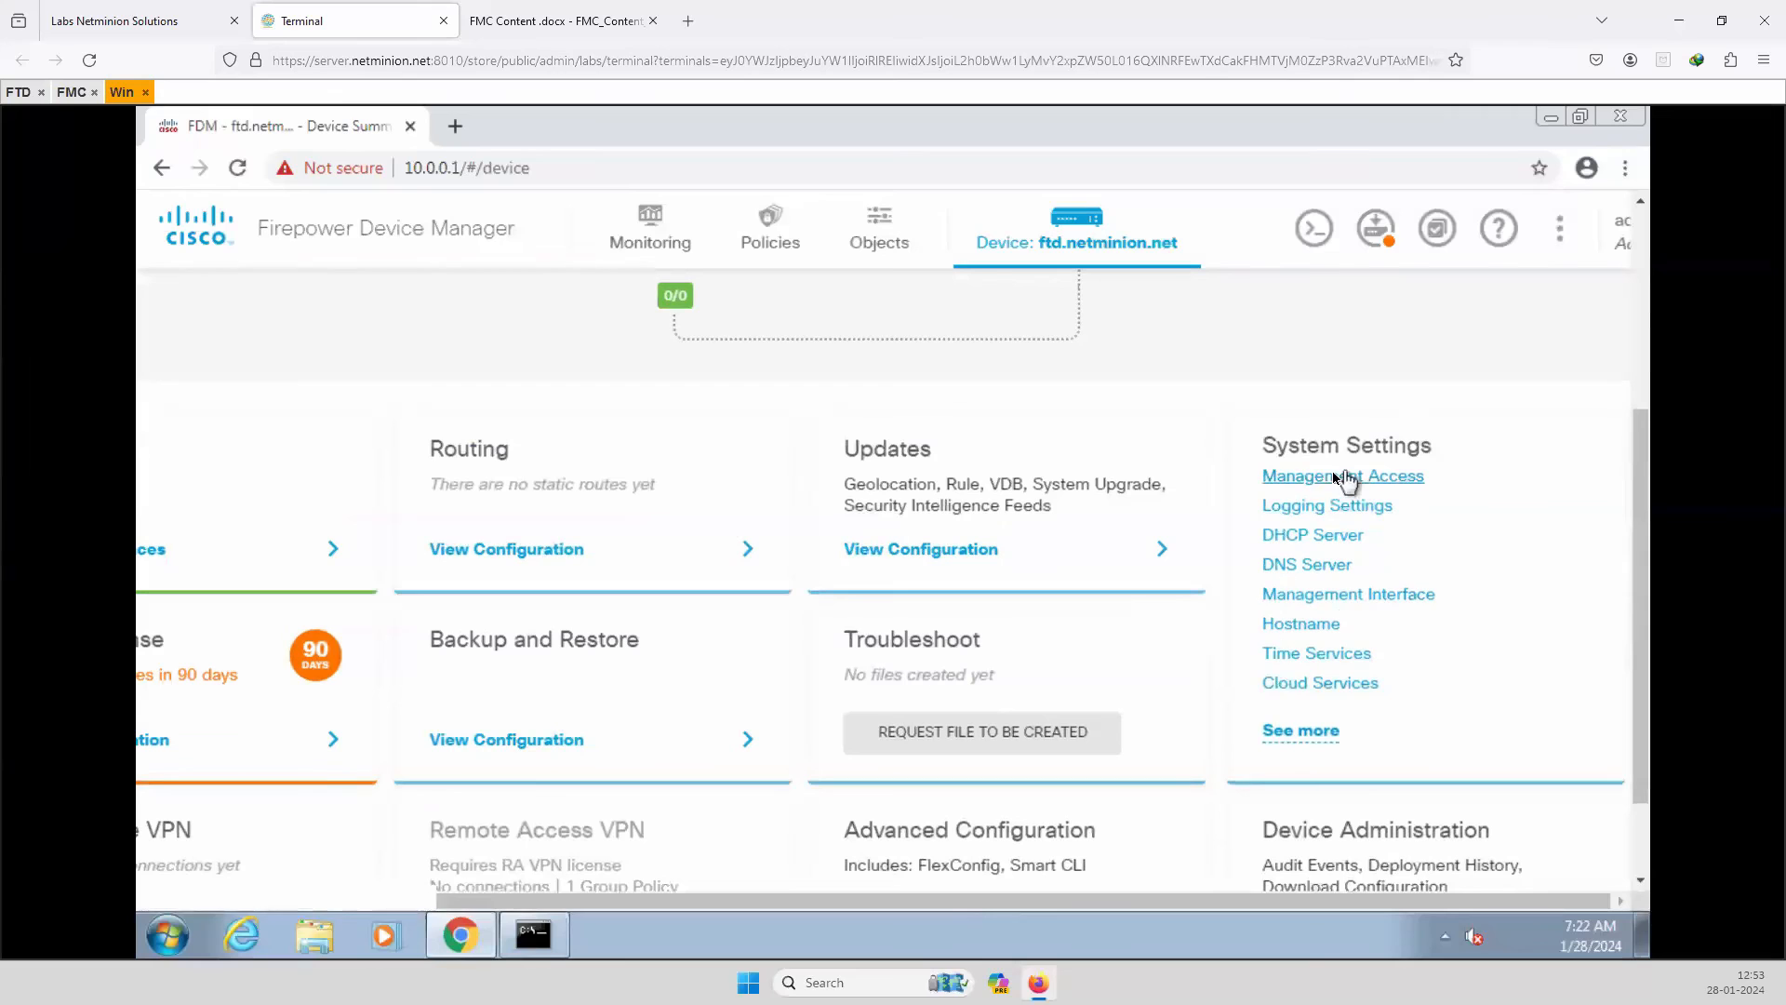
pyautogui.scroll(1, 1293, 537)
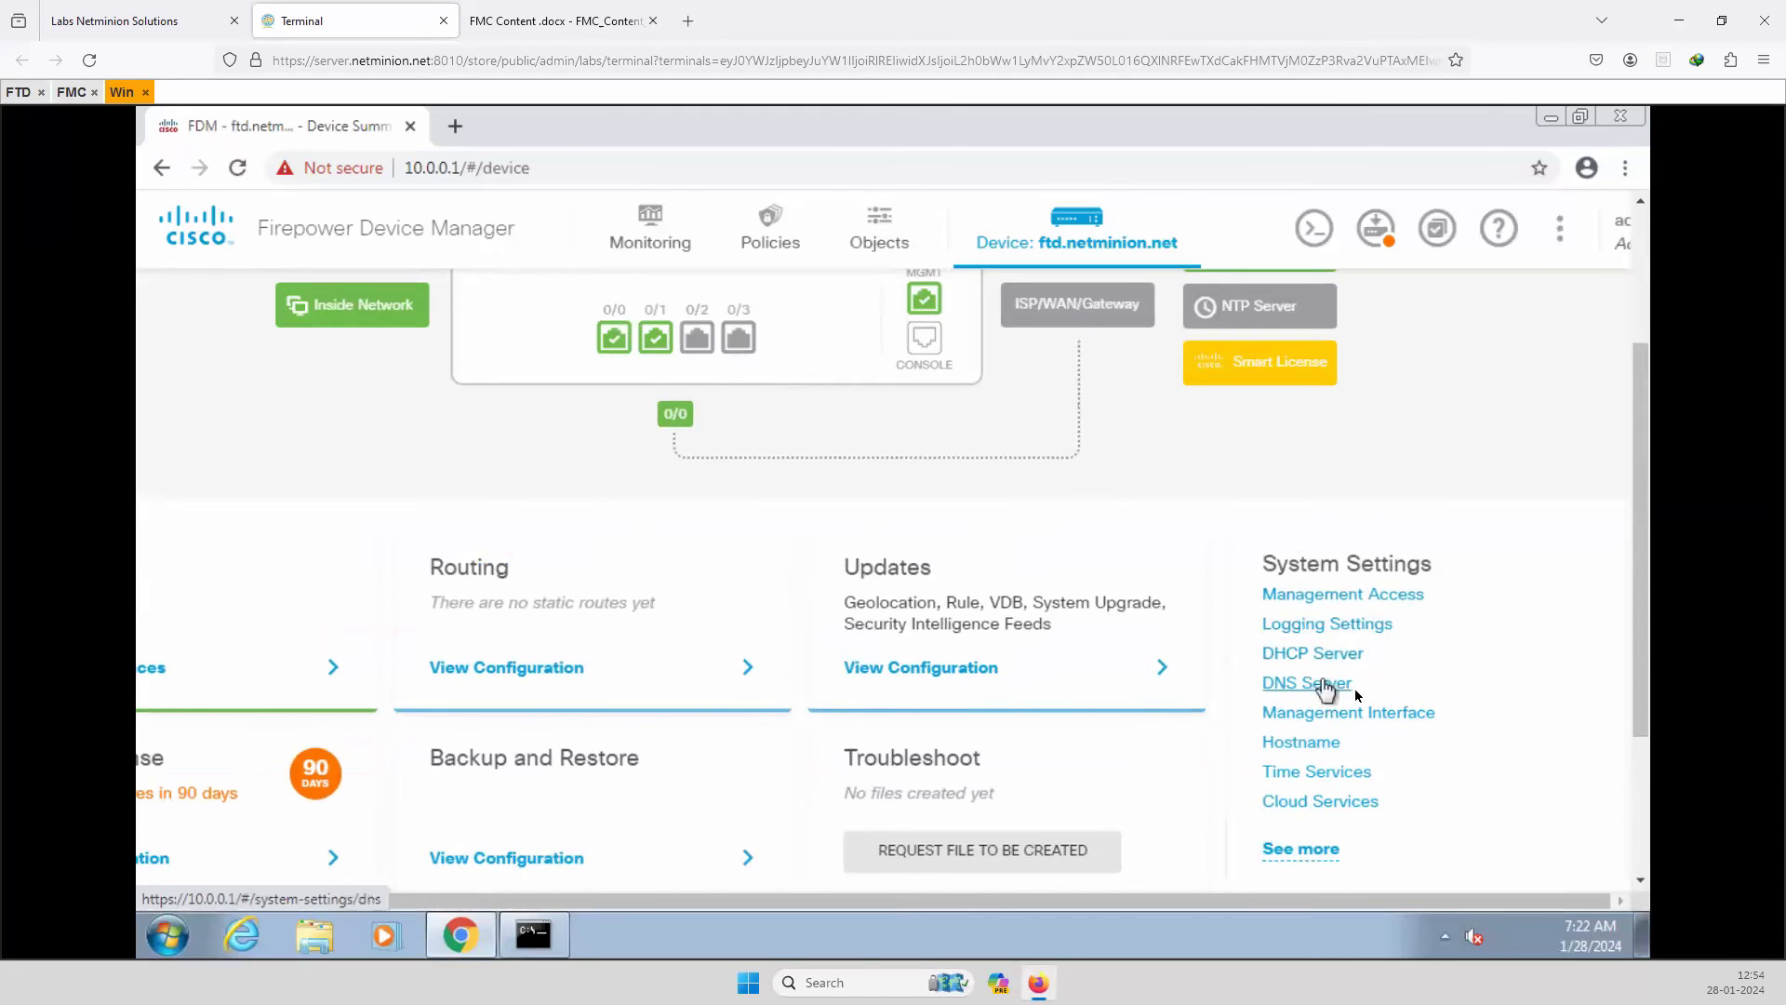
pyautogui.scroll(3, 993, 755)
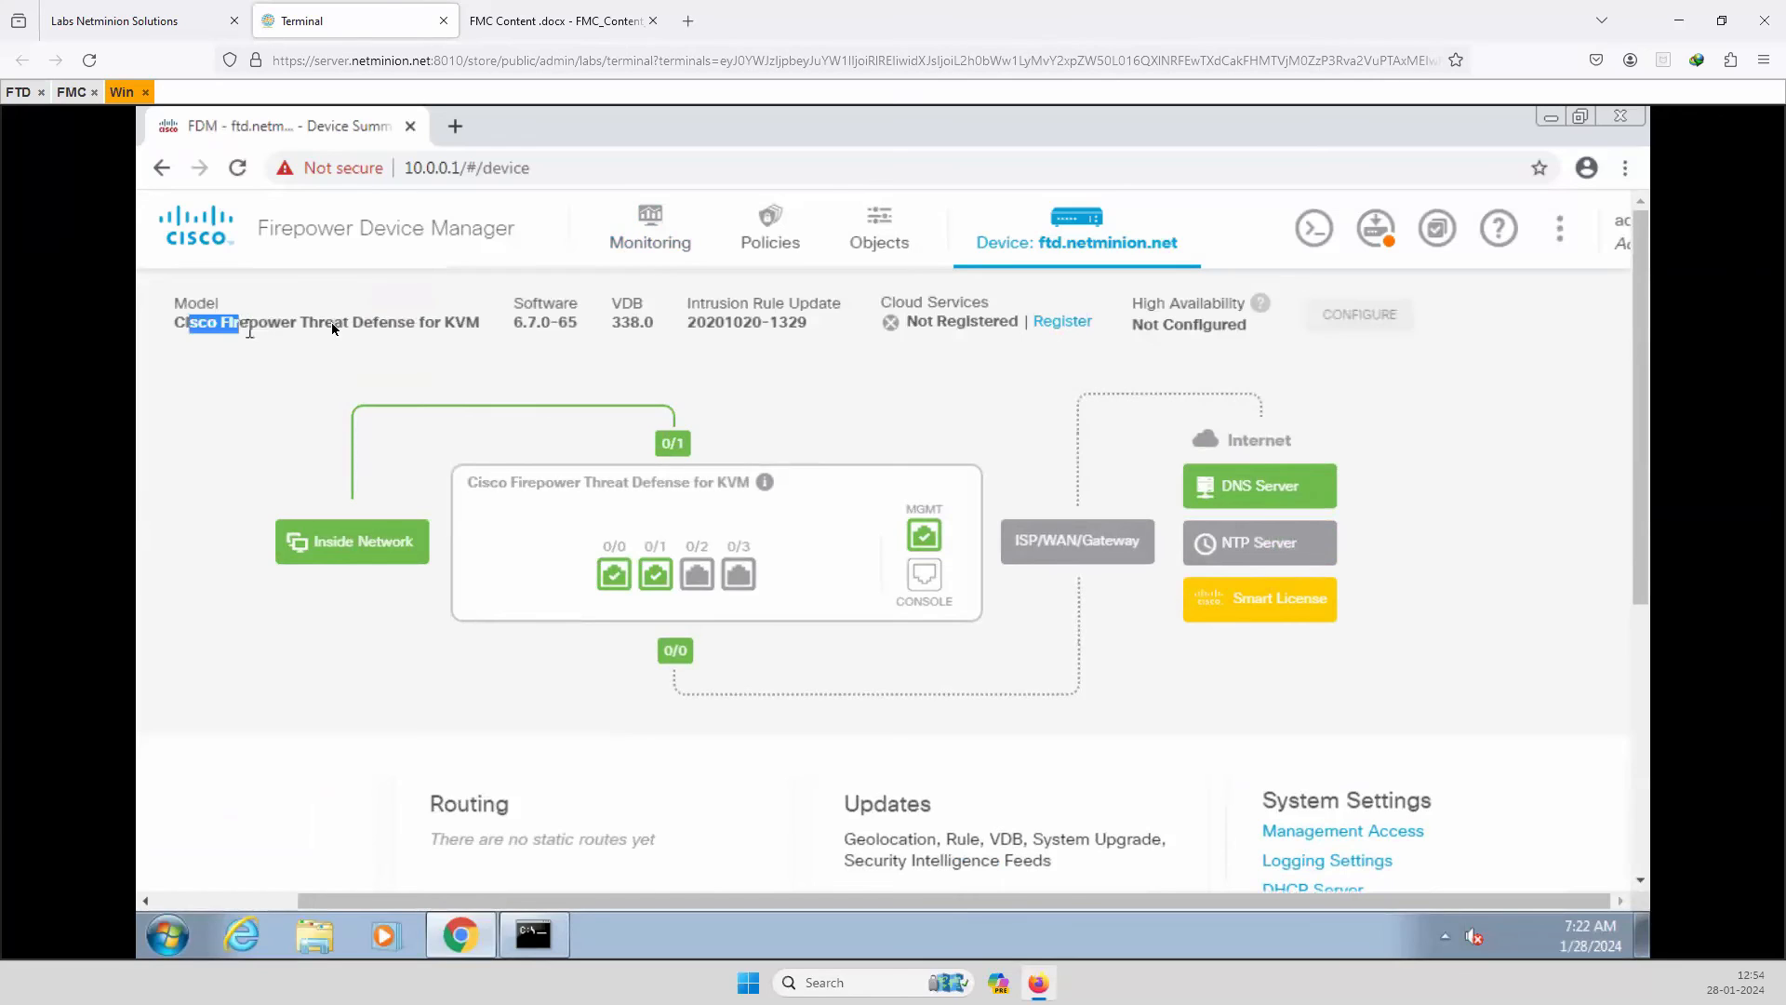
pyautogui.moveTo(331, 321); pyautogui.dragTo(478, 328)
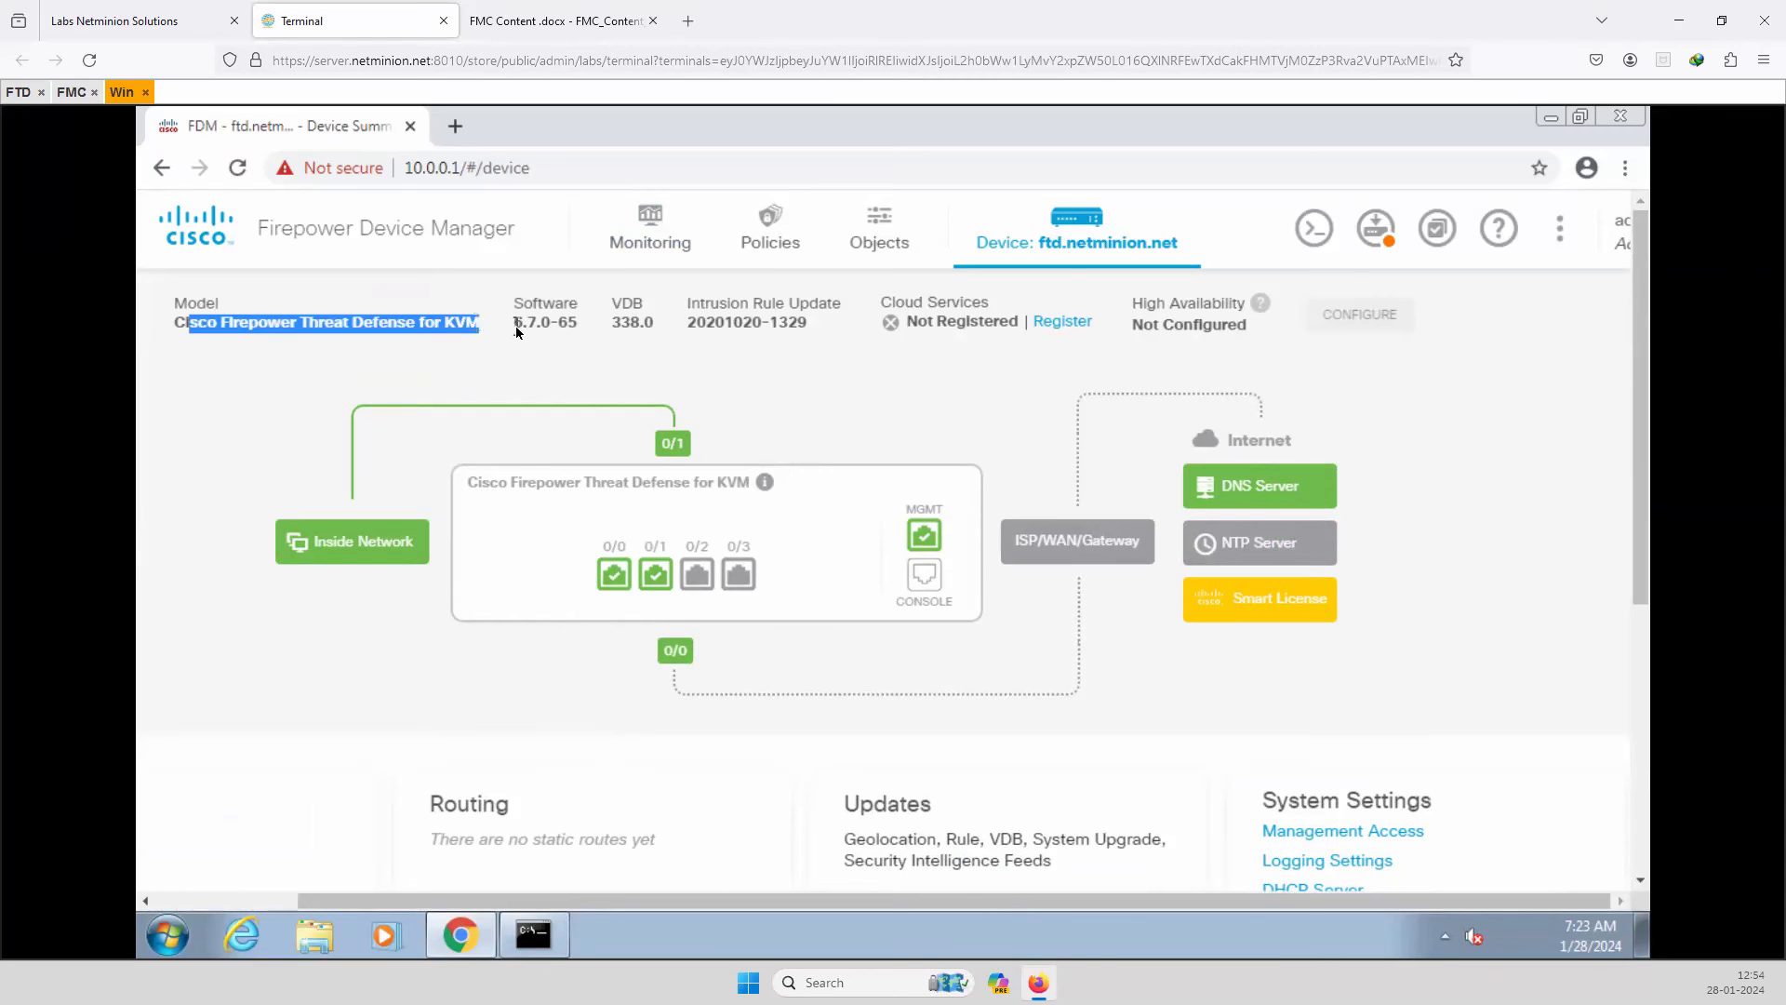
pyautogui.moveTo(515, 325); pyautogui.dragTo(577, 325)
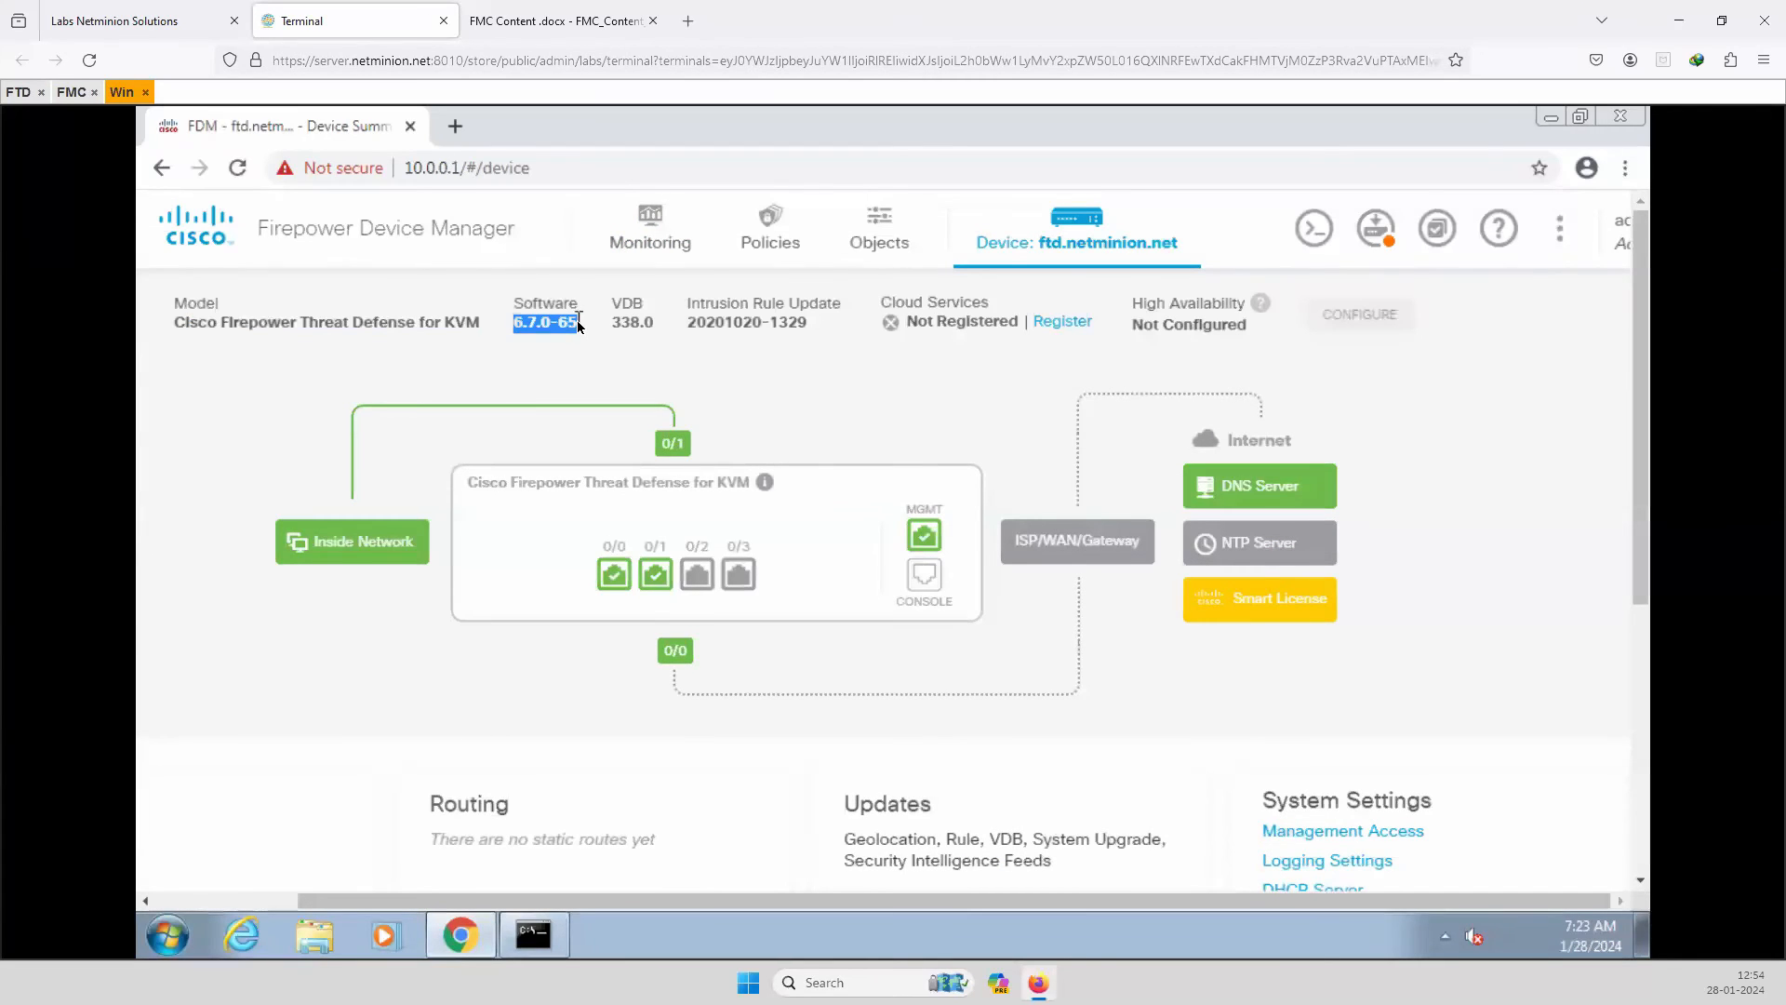
pyautogui.moveTo(652, 334); pyautogui.dragTo(808, 332)
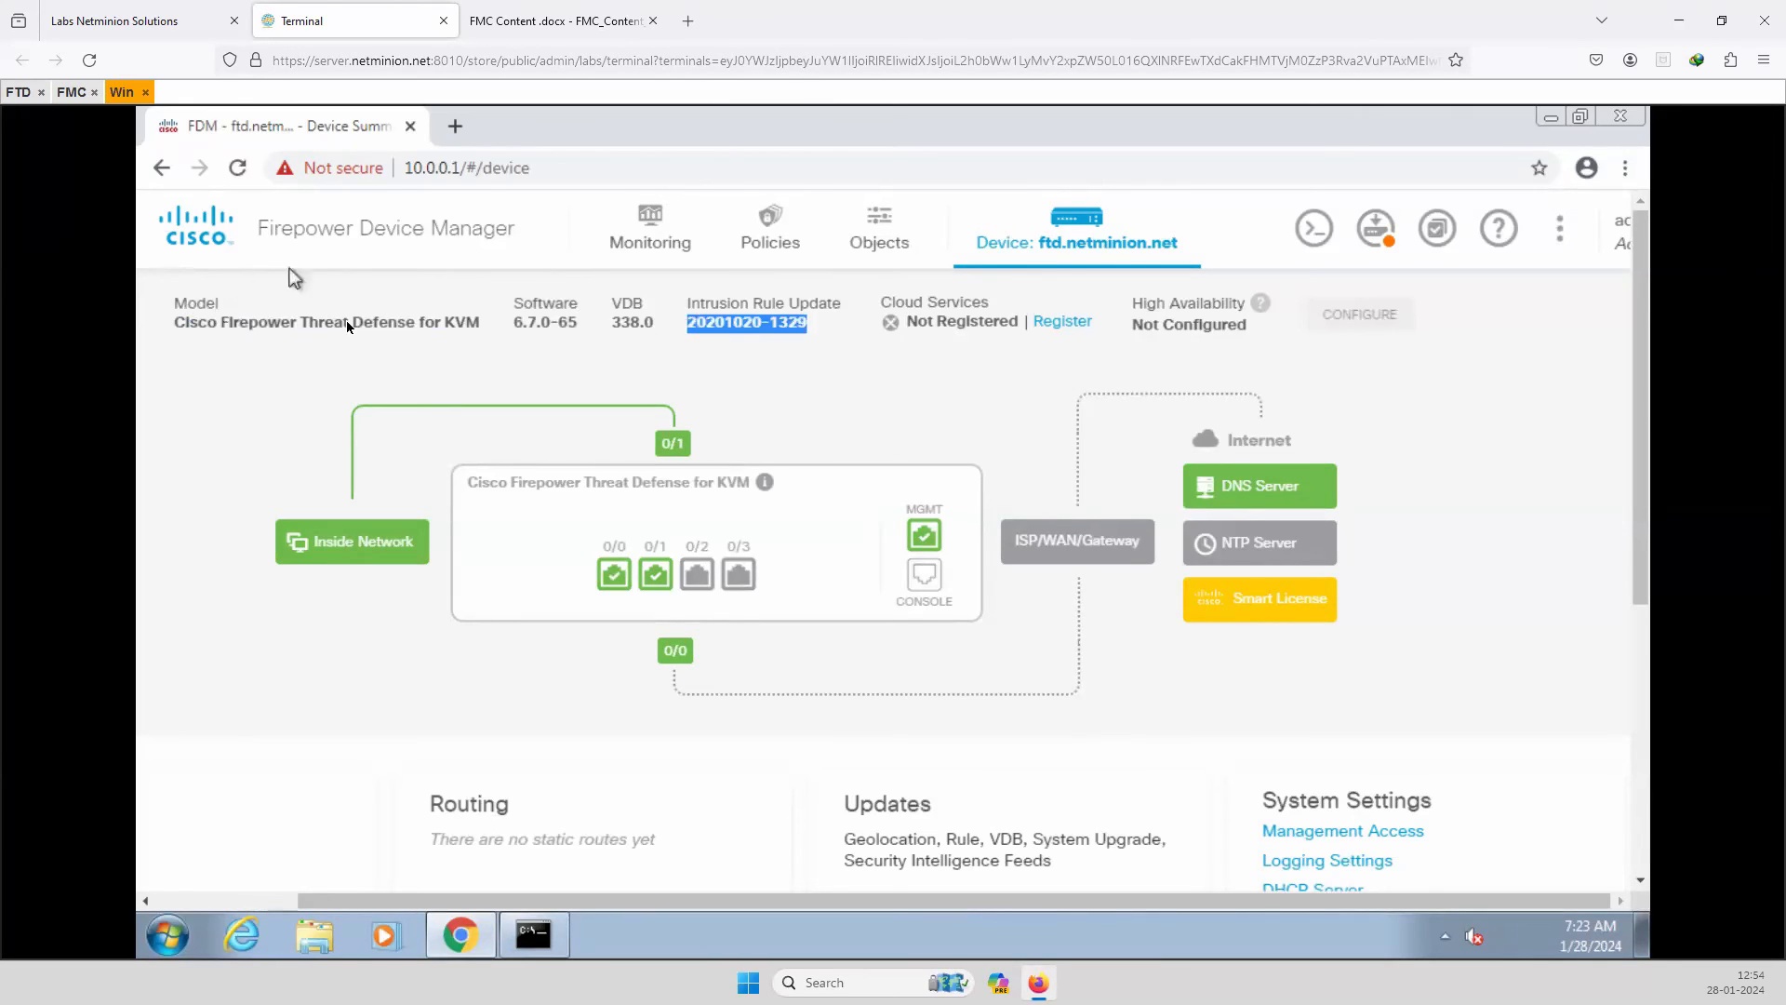
# Open the Monitoring System dashboard and inspect its interfaces and management IP 10.0.0.1.
pyautogui.click(647, 237)
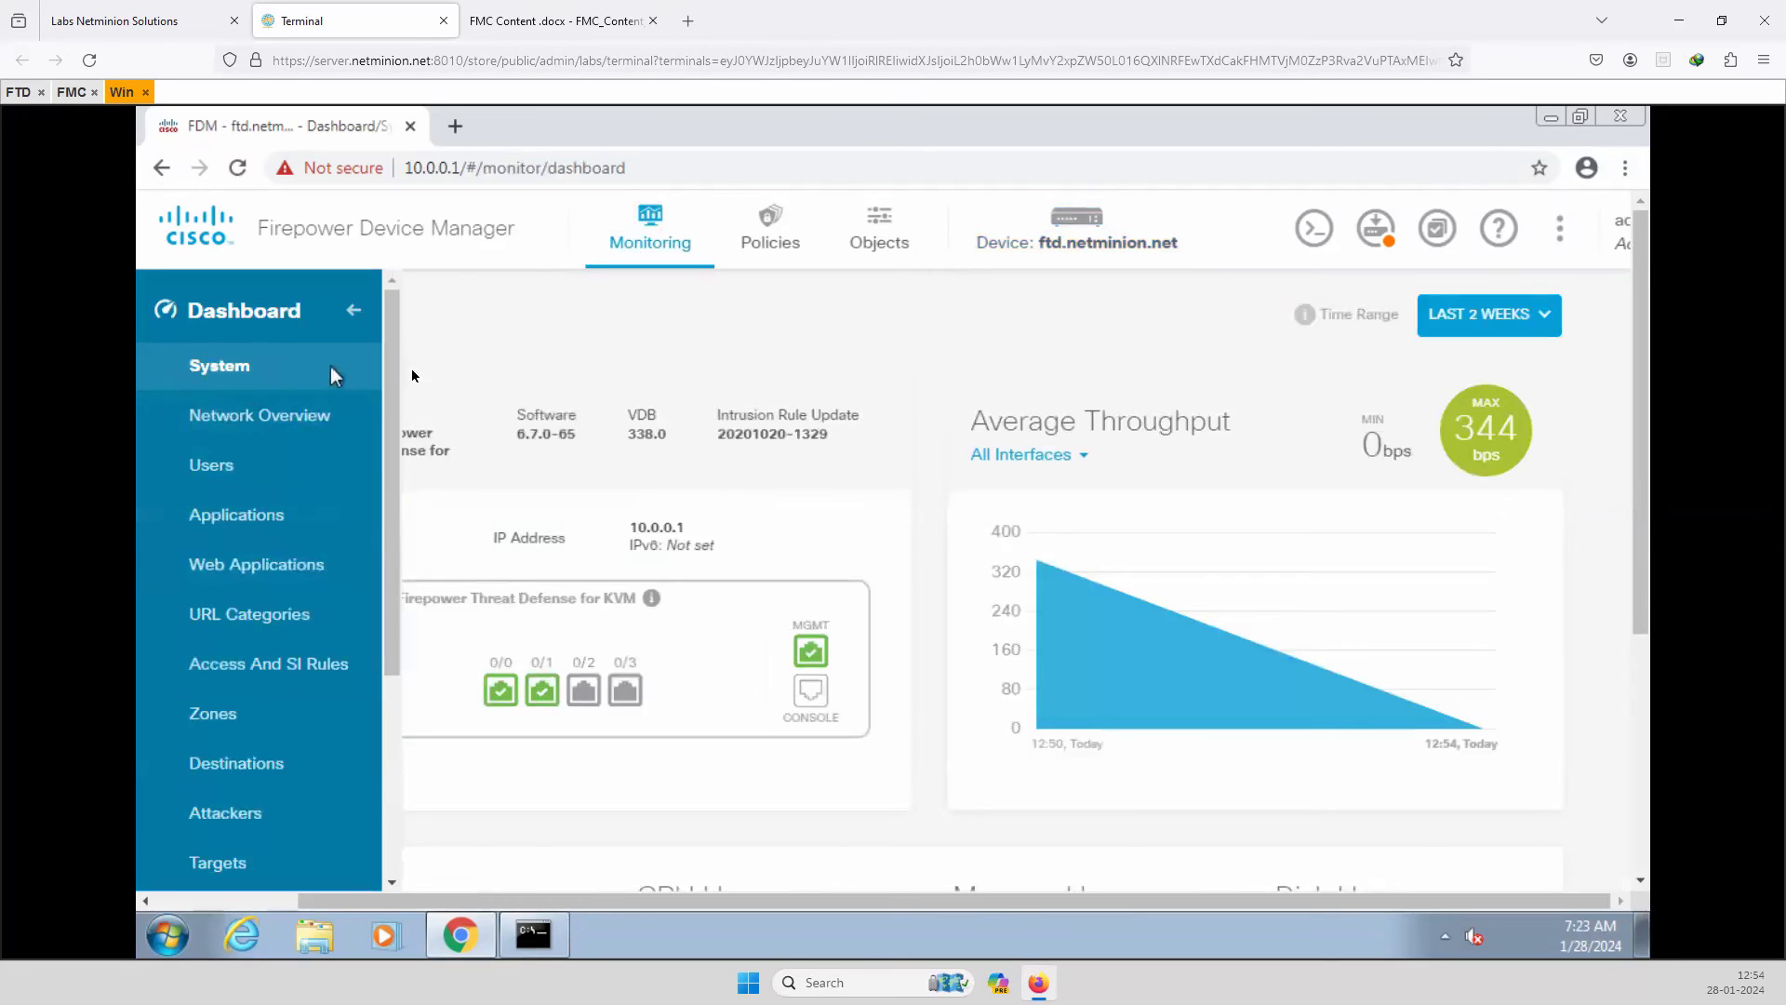
pyautogui.moveTo(551, 729)
pyautogui.moveTo(811, 653)
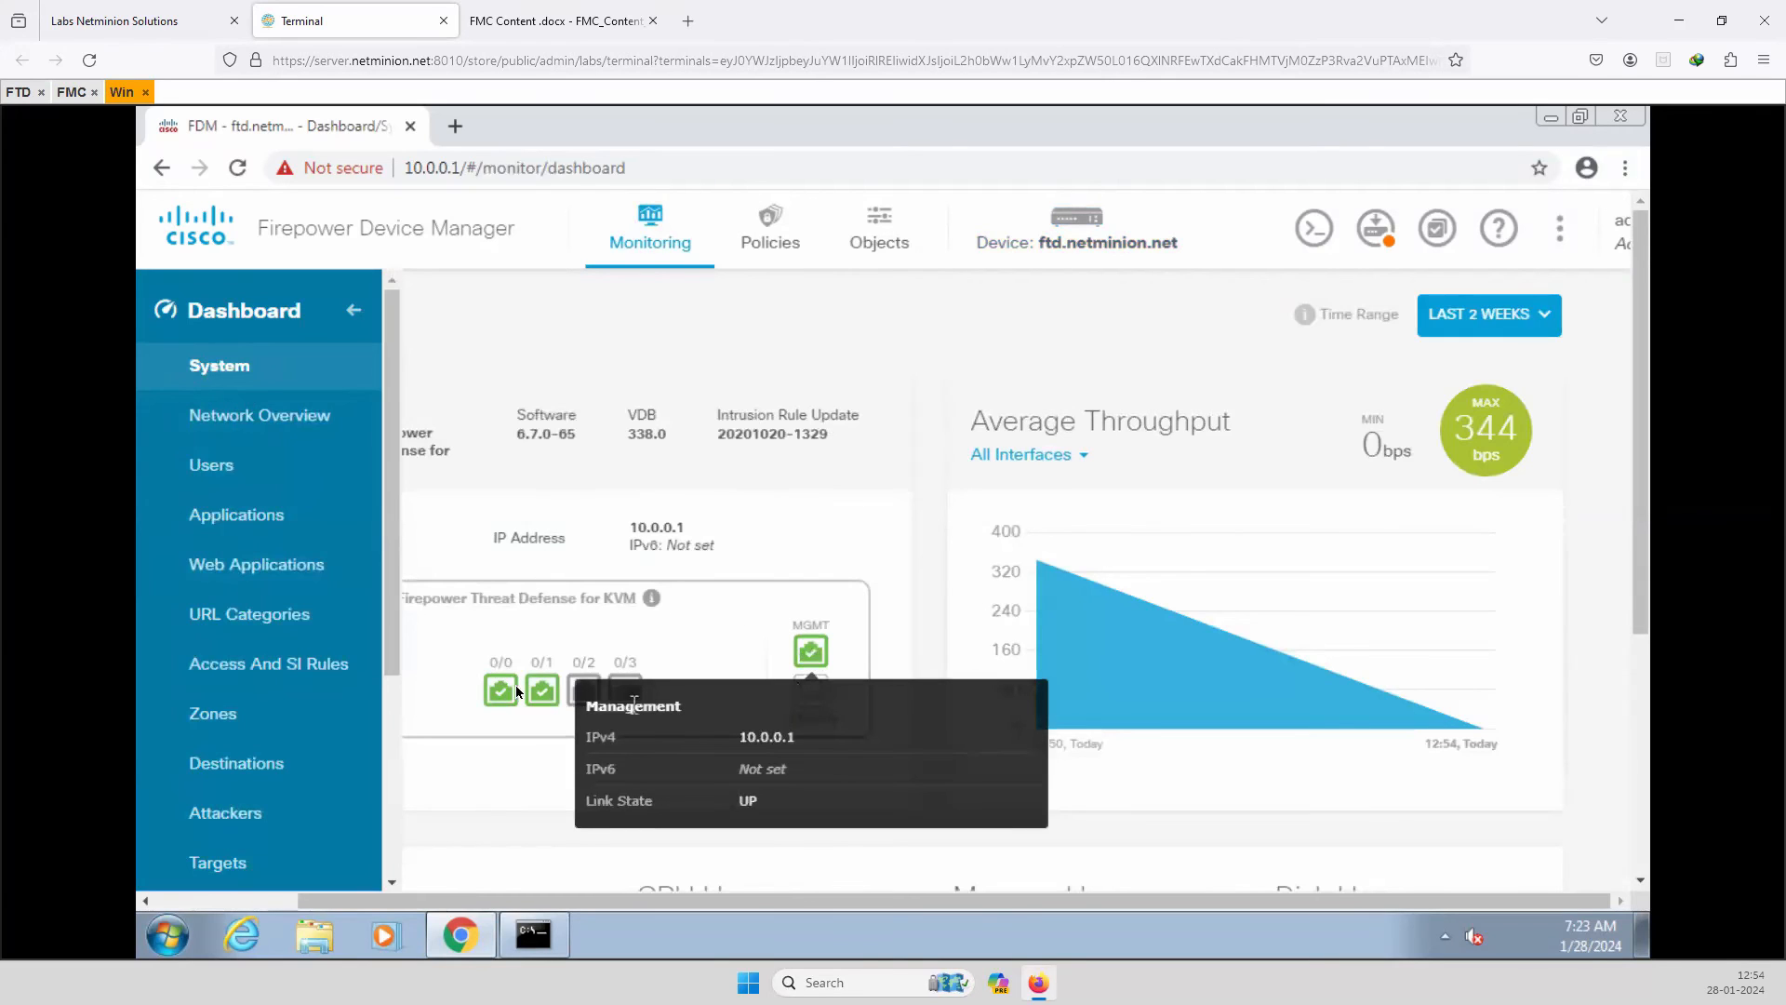
pyautogui.moveTo(497, 690)
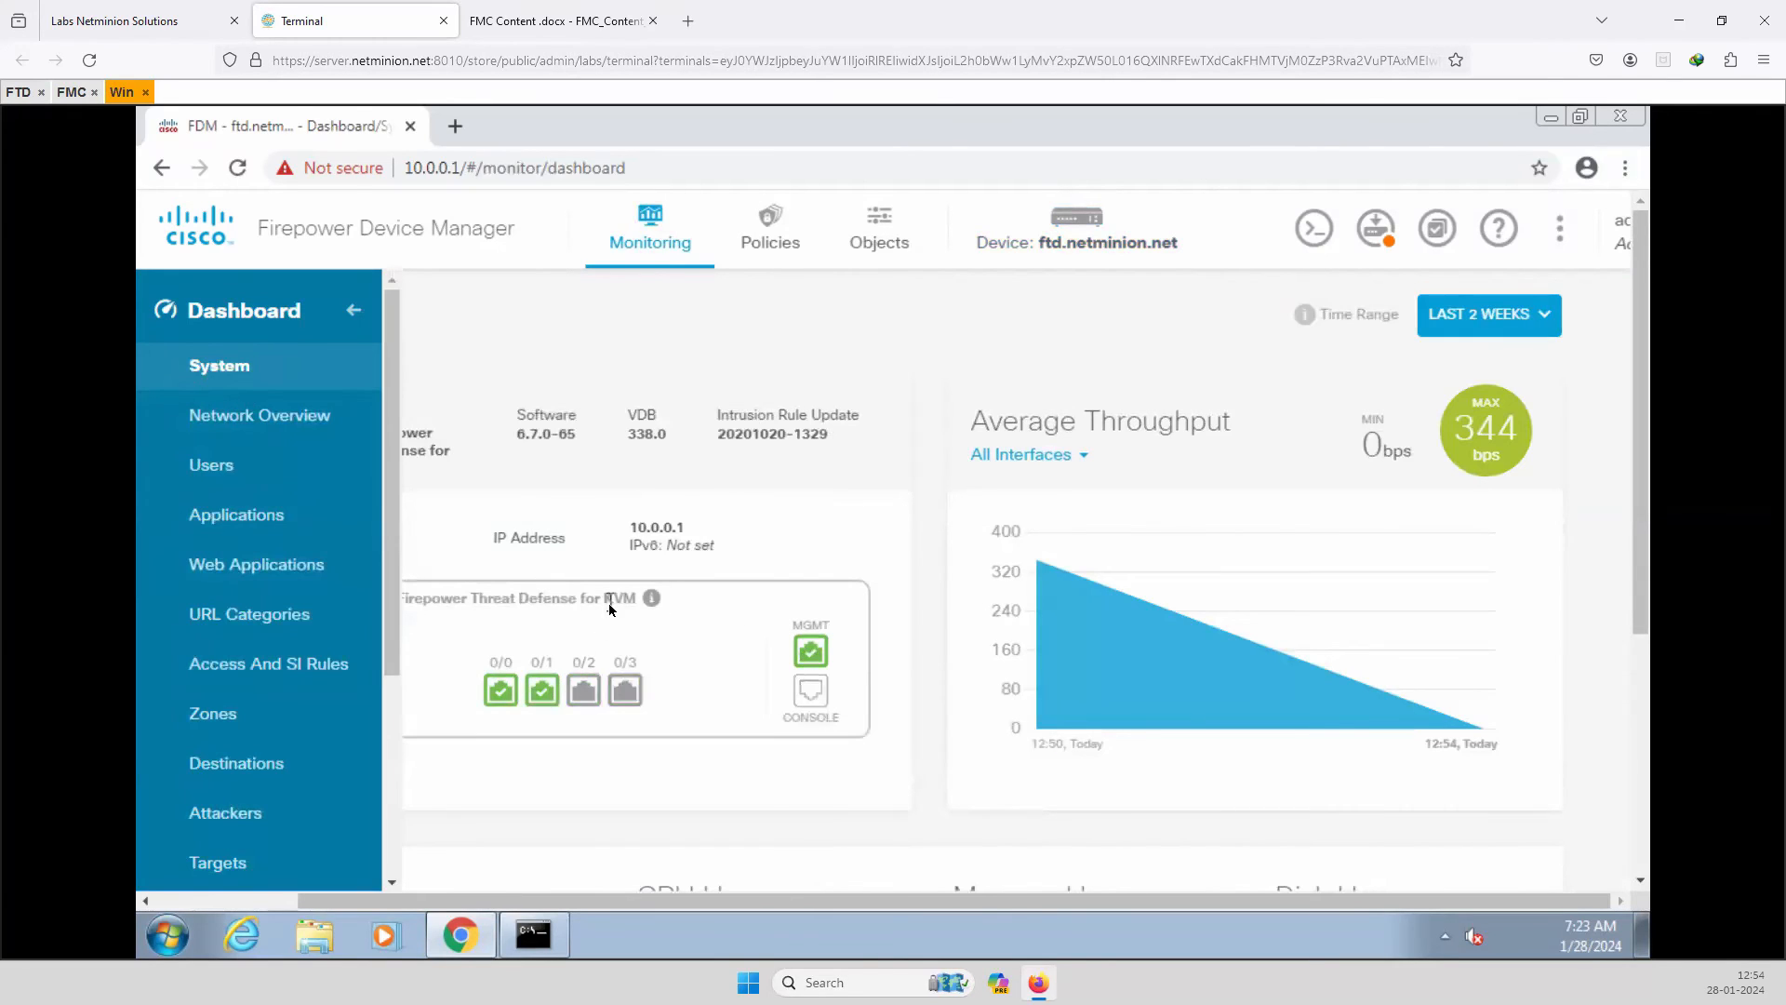
pyautogui.moveTo(634, 530); pyautogui.dragTo(696, 533)
pyautogui.moveTo(583, 690)
# Review CPU (21%), memory (25%) and disk usage (7 GB used, 41 GB free).
pyautogui.scroll(-3, 654, 714)
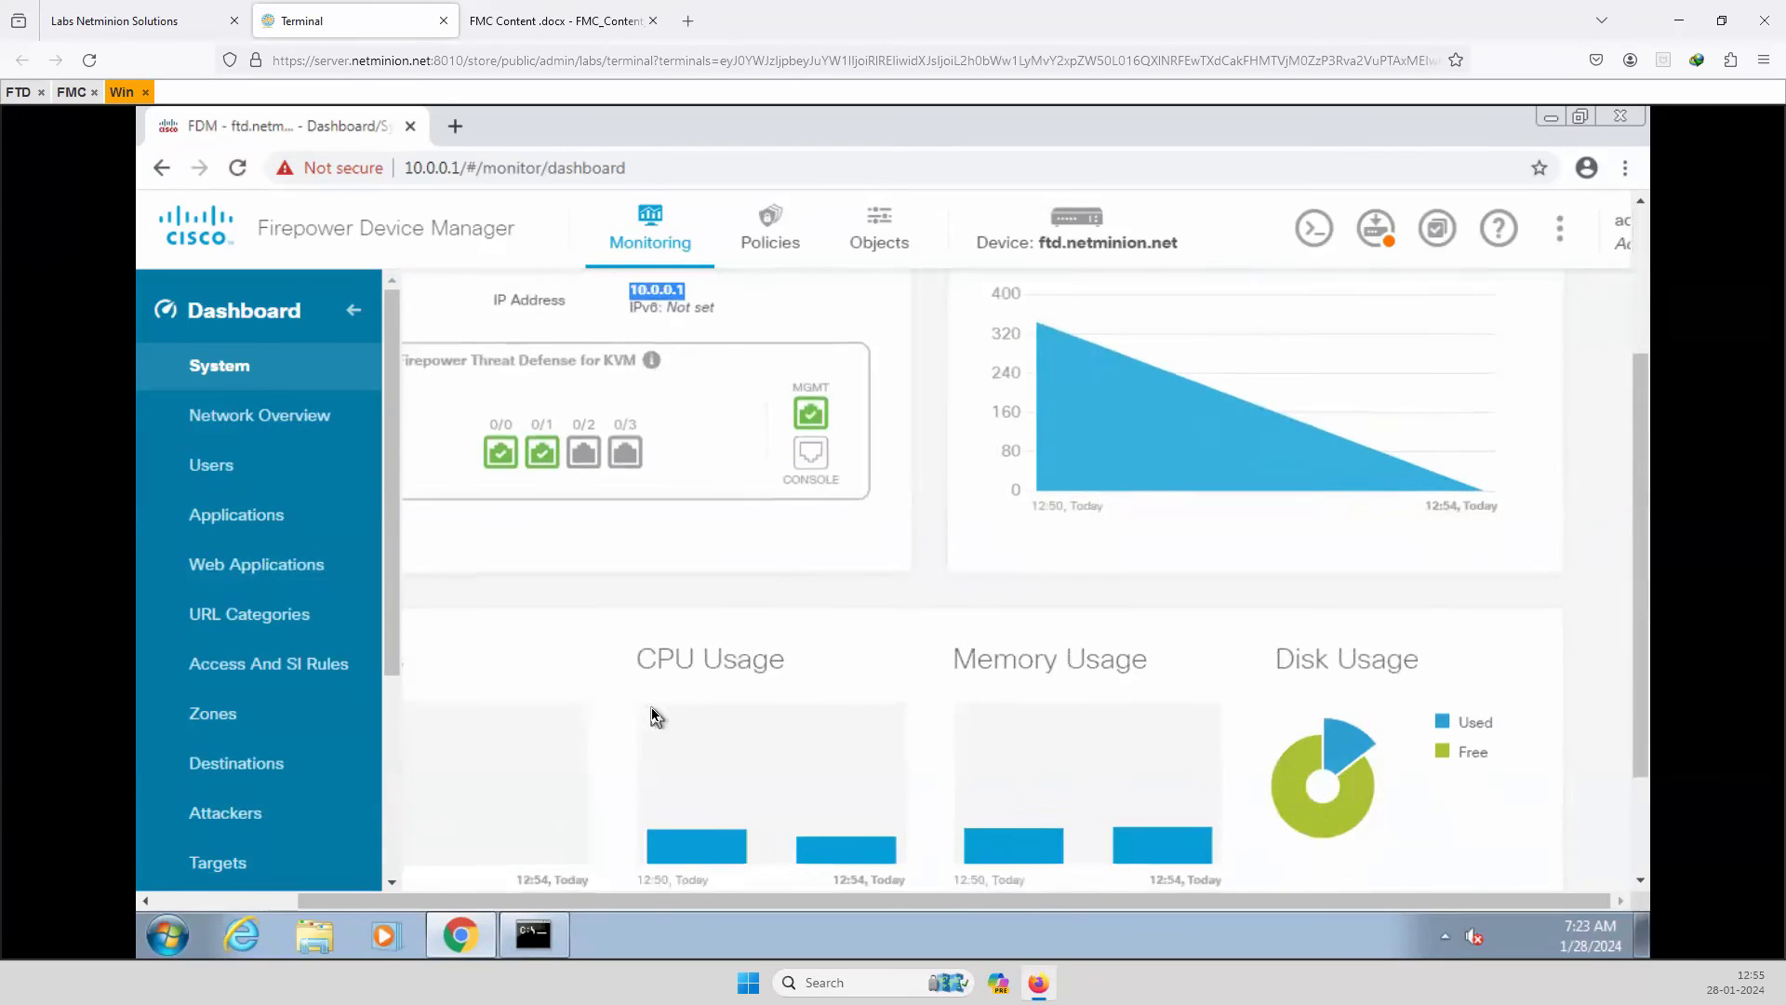
pyautogui.scroll(-2, 654, 715)
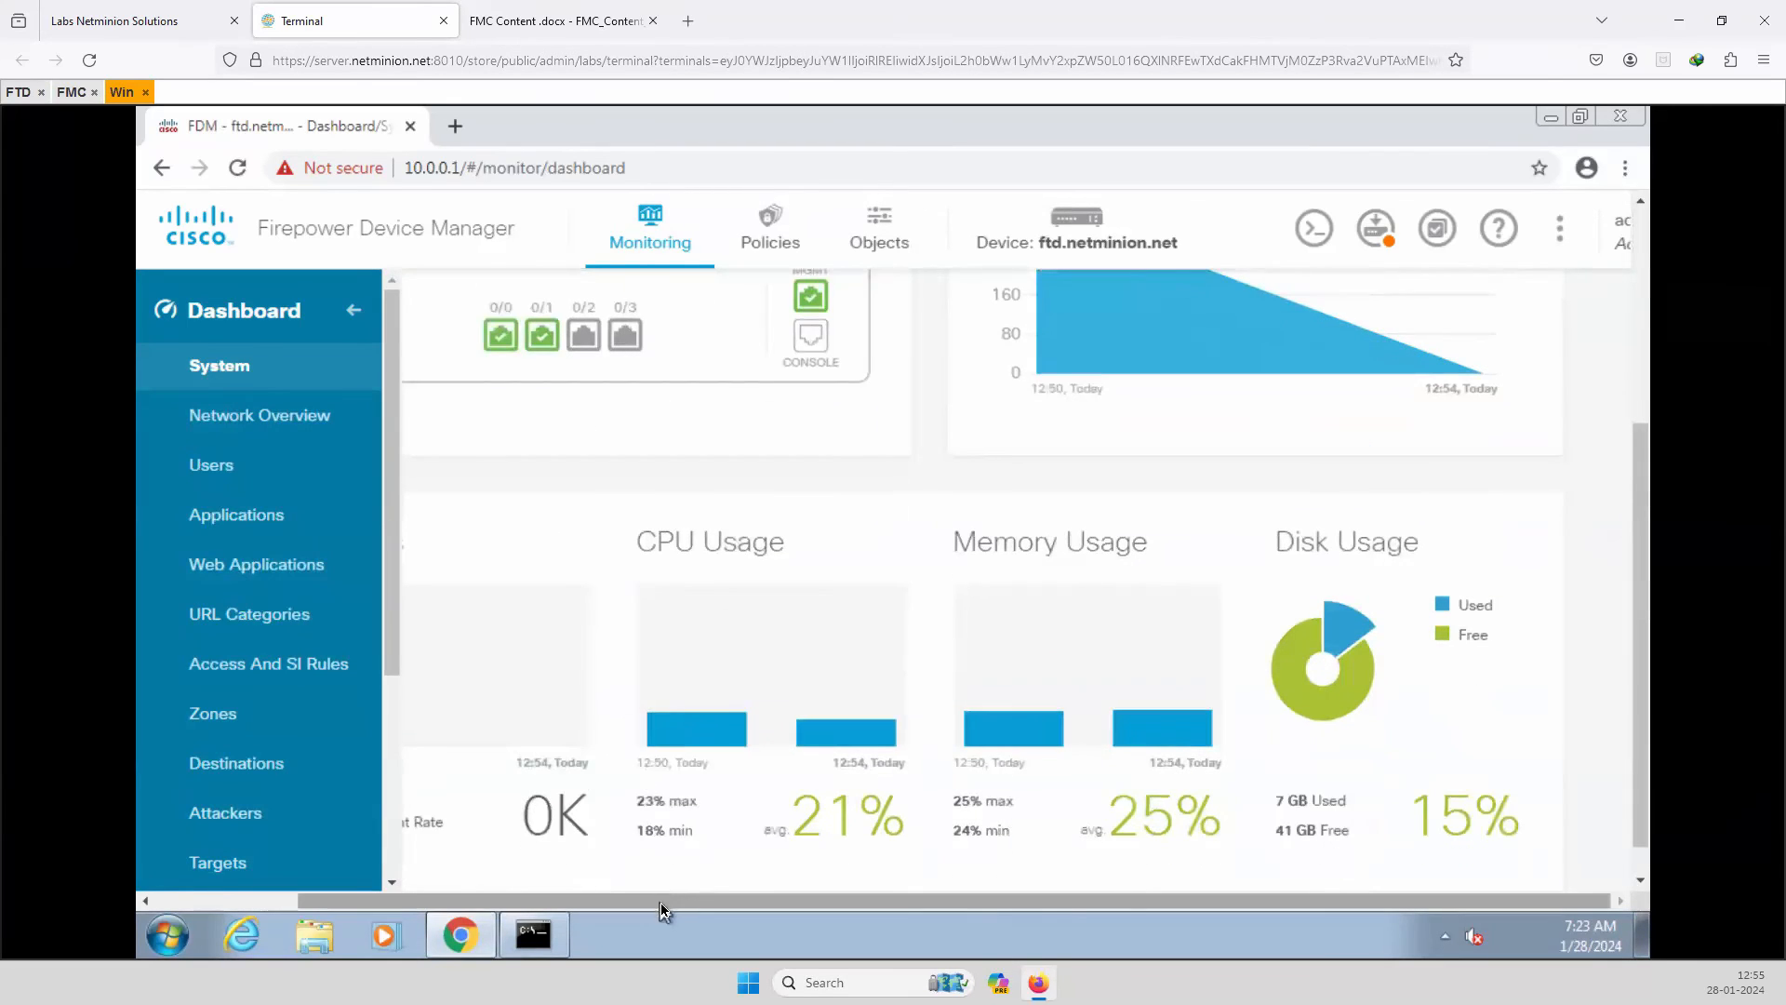
pyautogui.moveTo(658, 899); pyautogui.dragTo(321, 889)
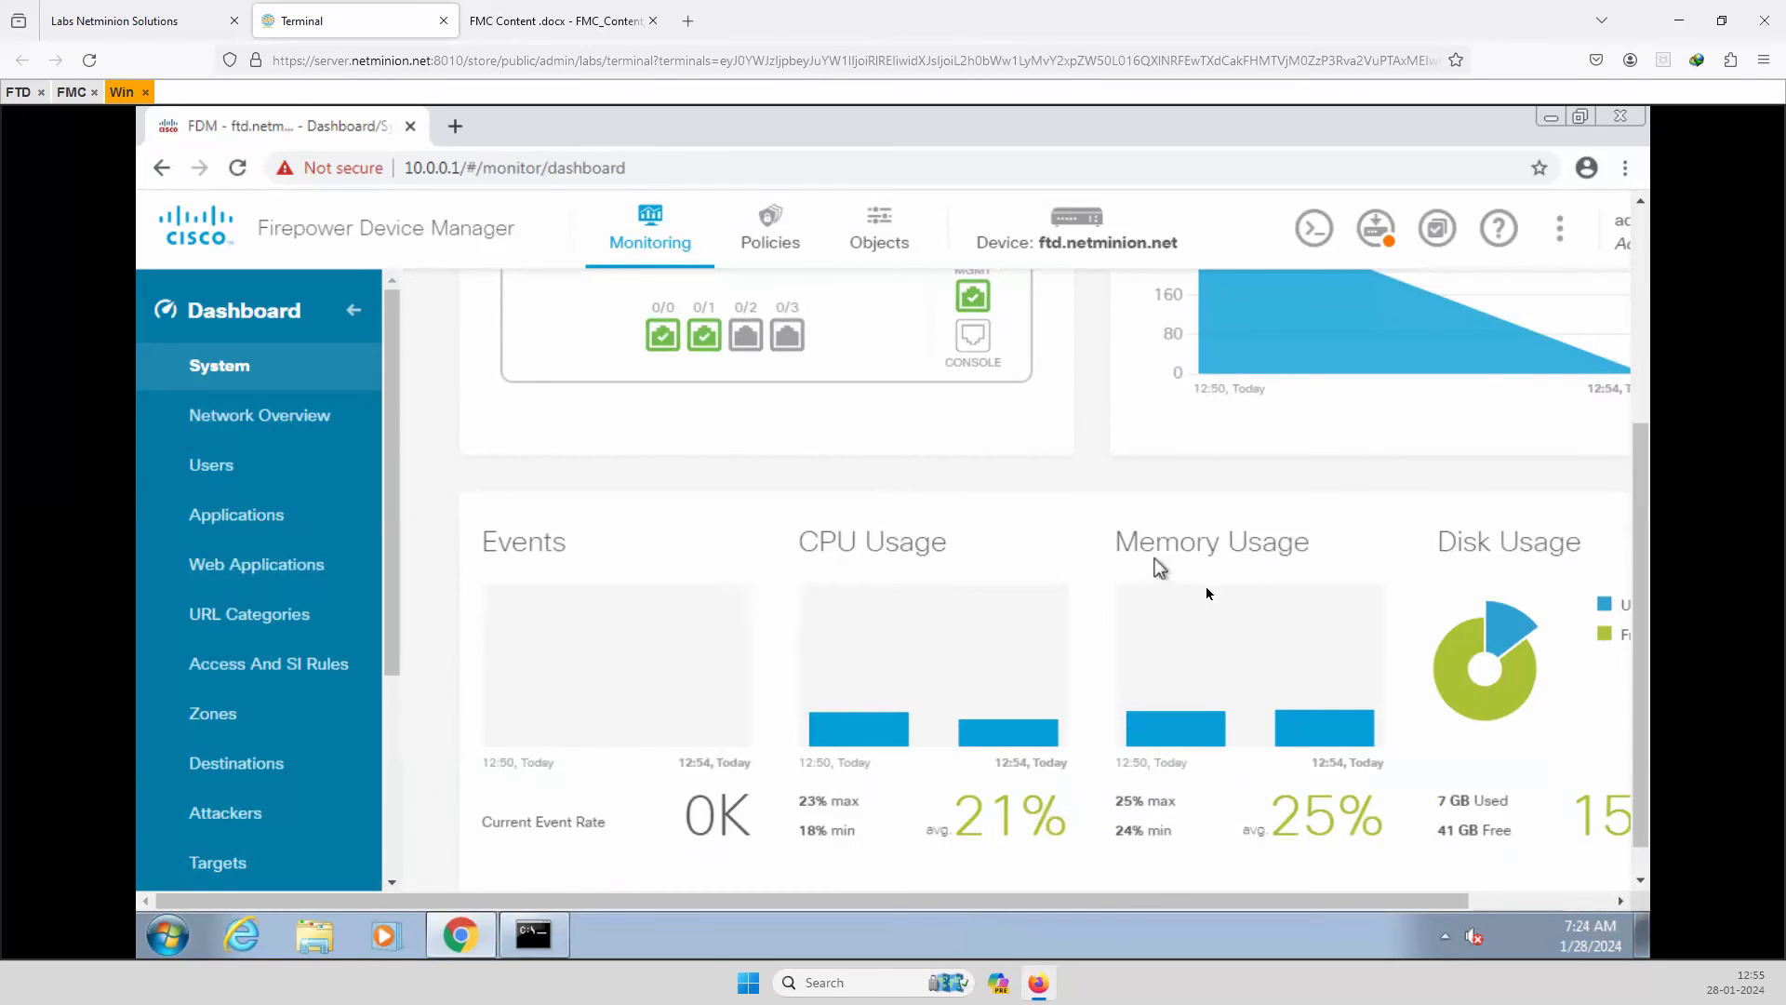
pyautogui.moveTo(1126, 900); pyautogui.dragTo(1270, 900)
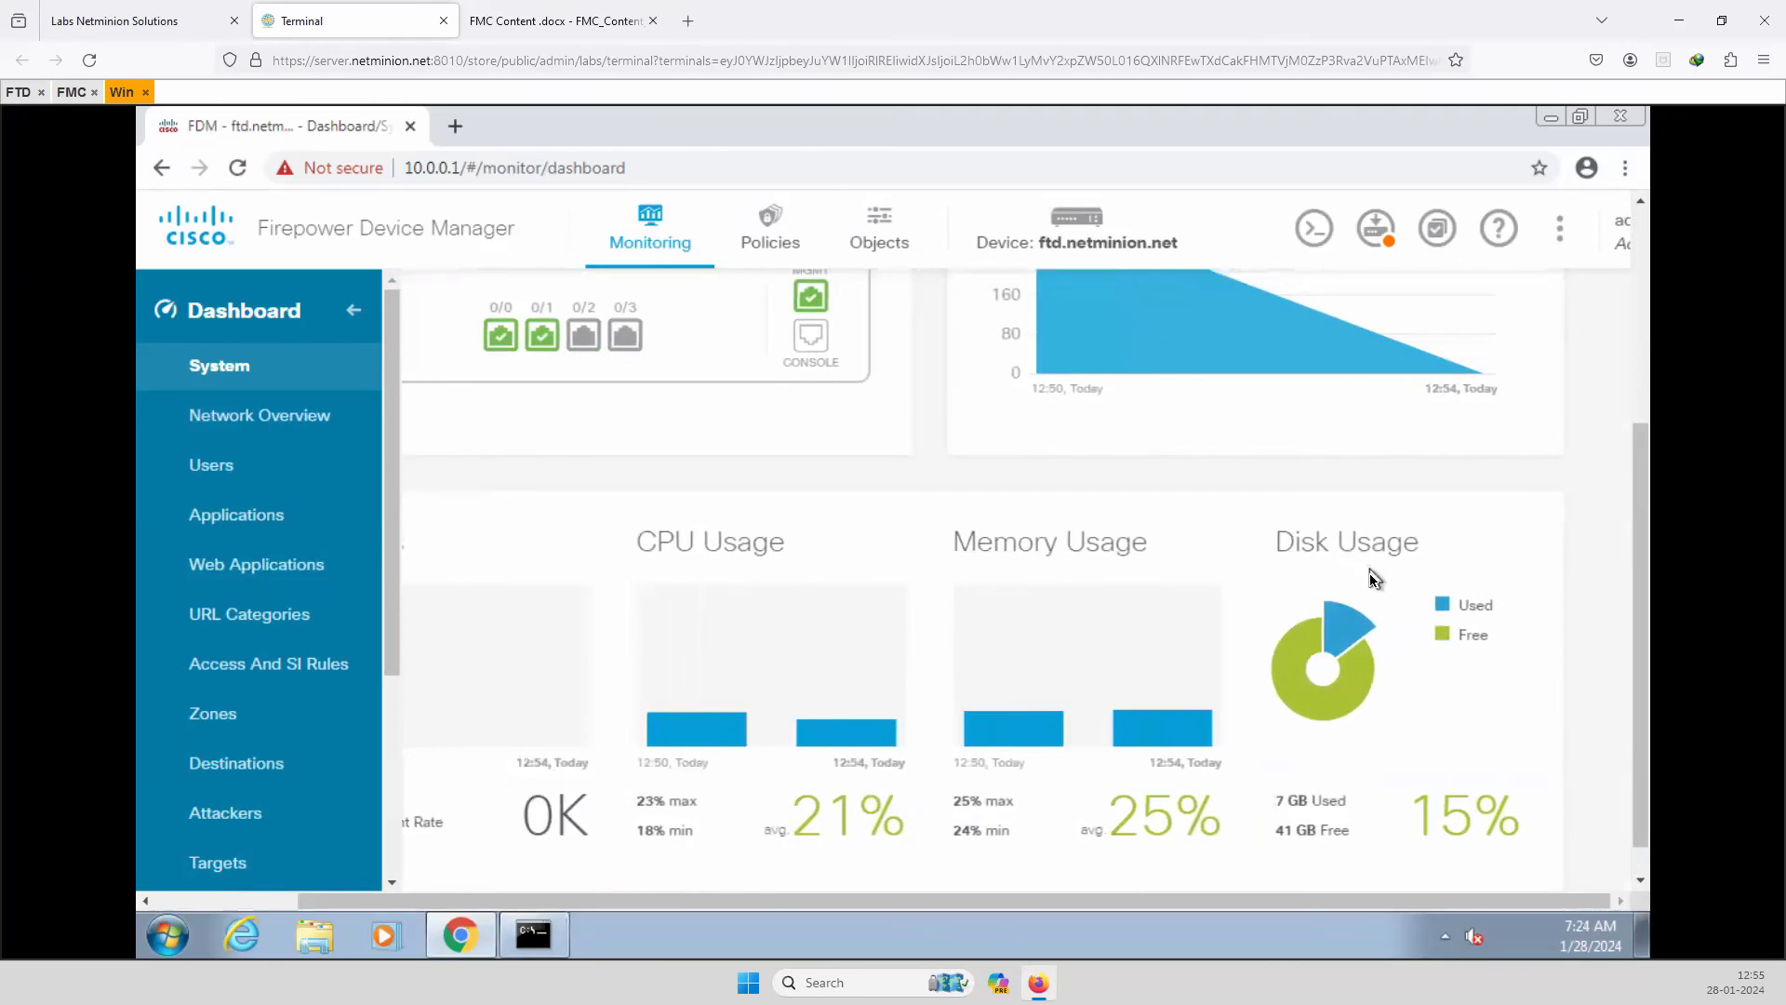
pyautogui.moveTo(864, 902); pyautogui.dragTo(578, 861)
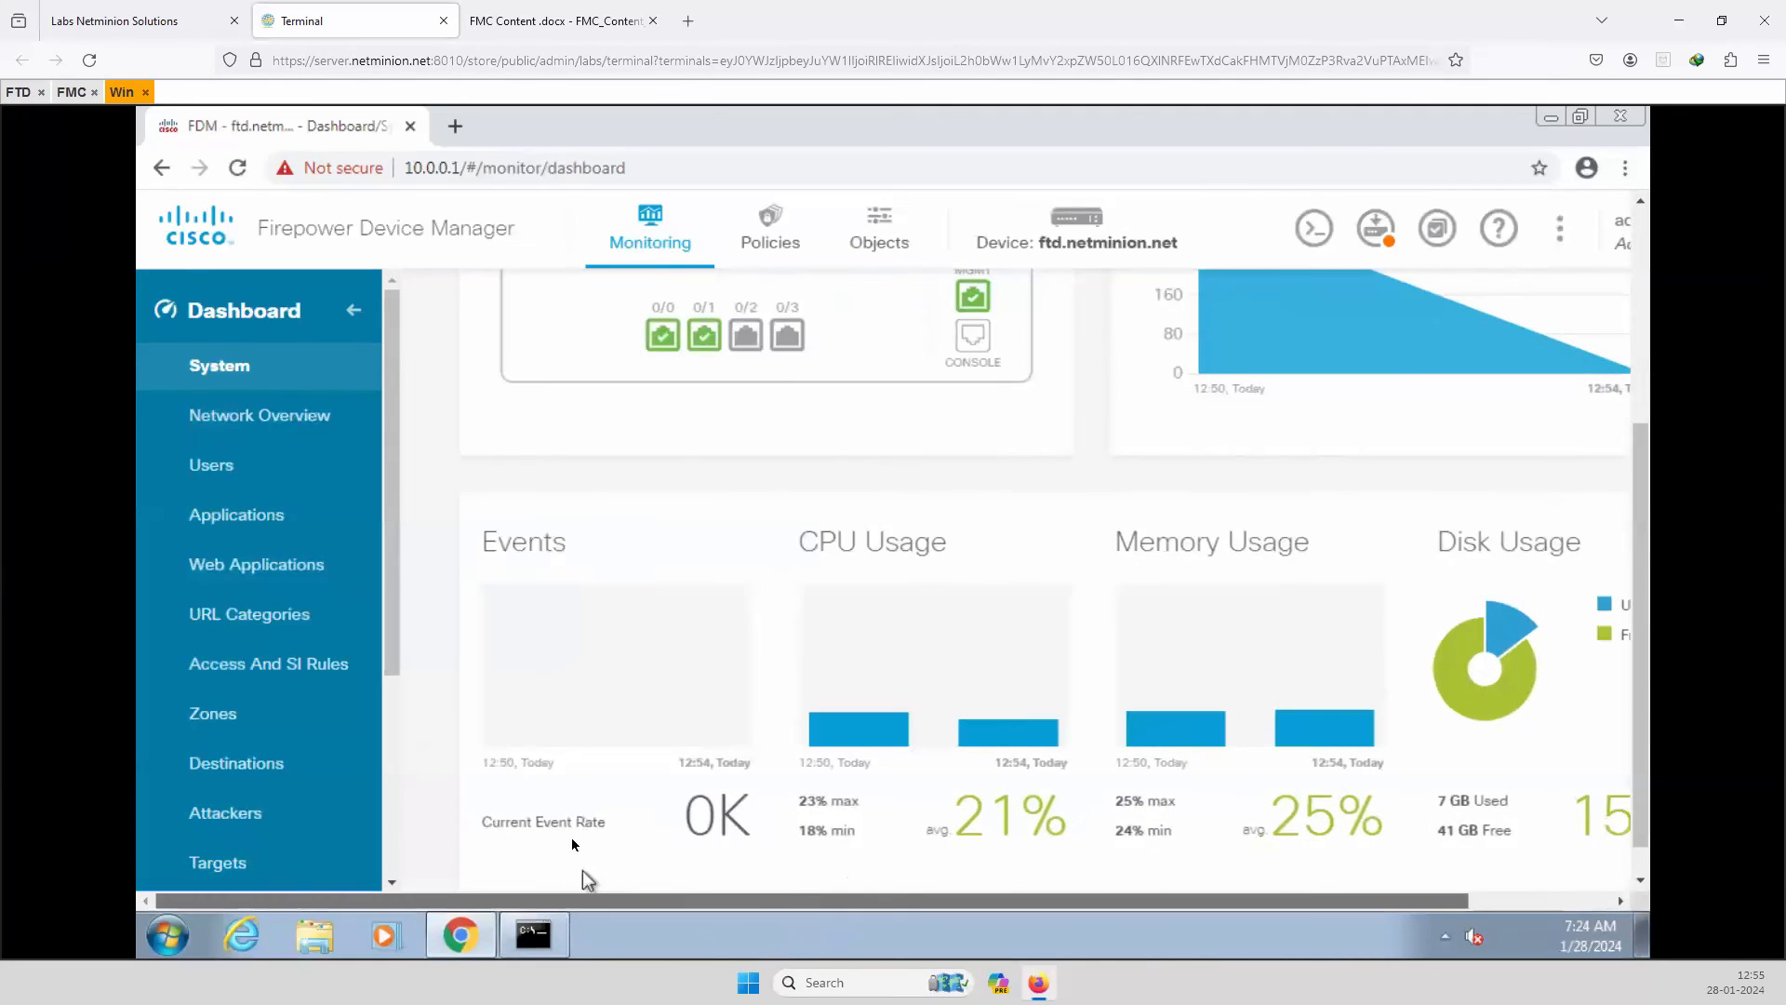
pyautogui.scroll(-1, 609, 814)
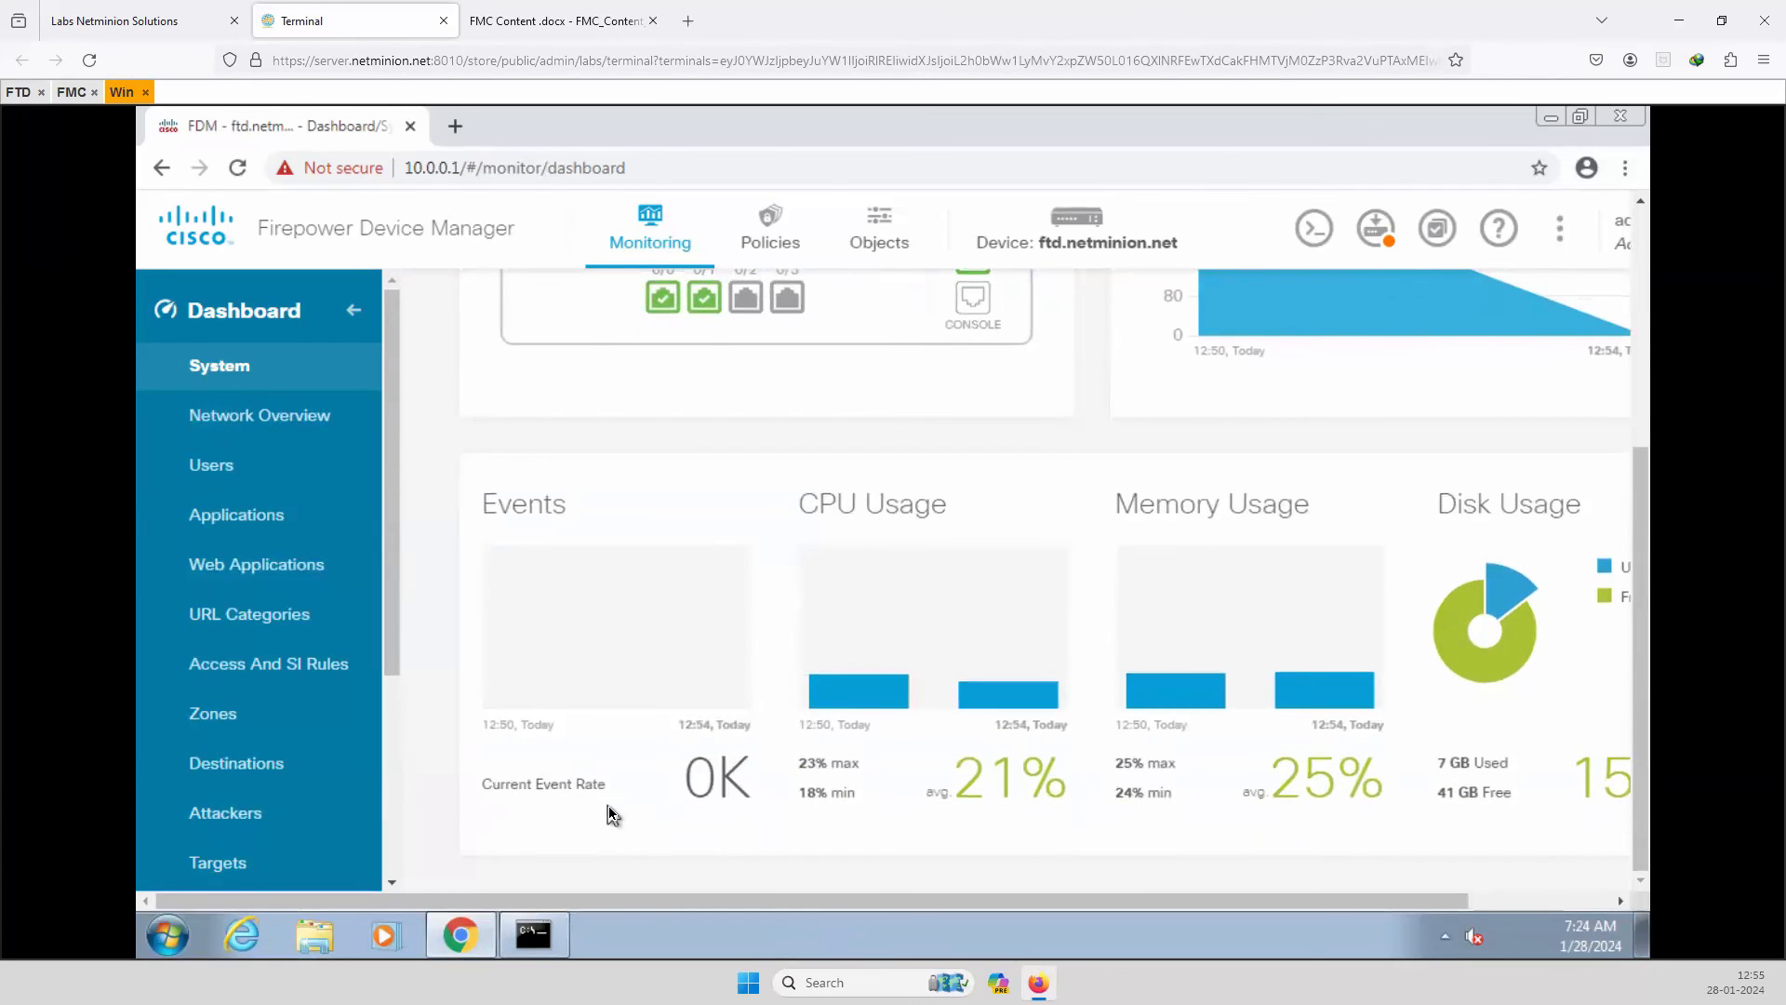
# Browse the Network Overview, Attackers, Destinations, Zones and URL Categories reports, then open Access Control.
pyautogui.click(265, 428)
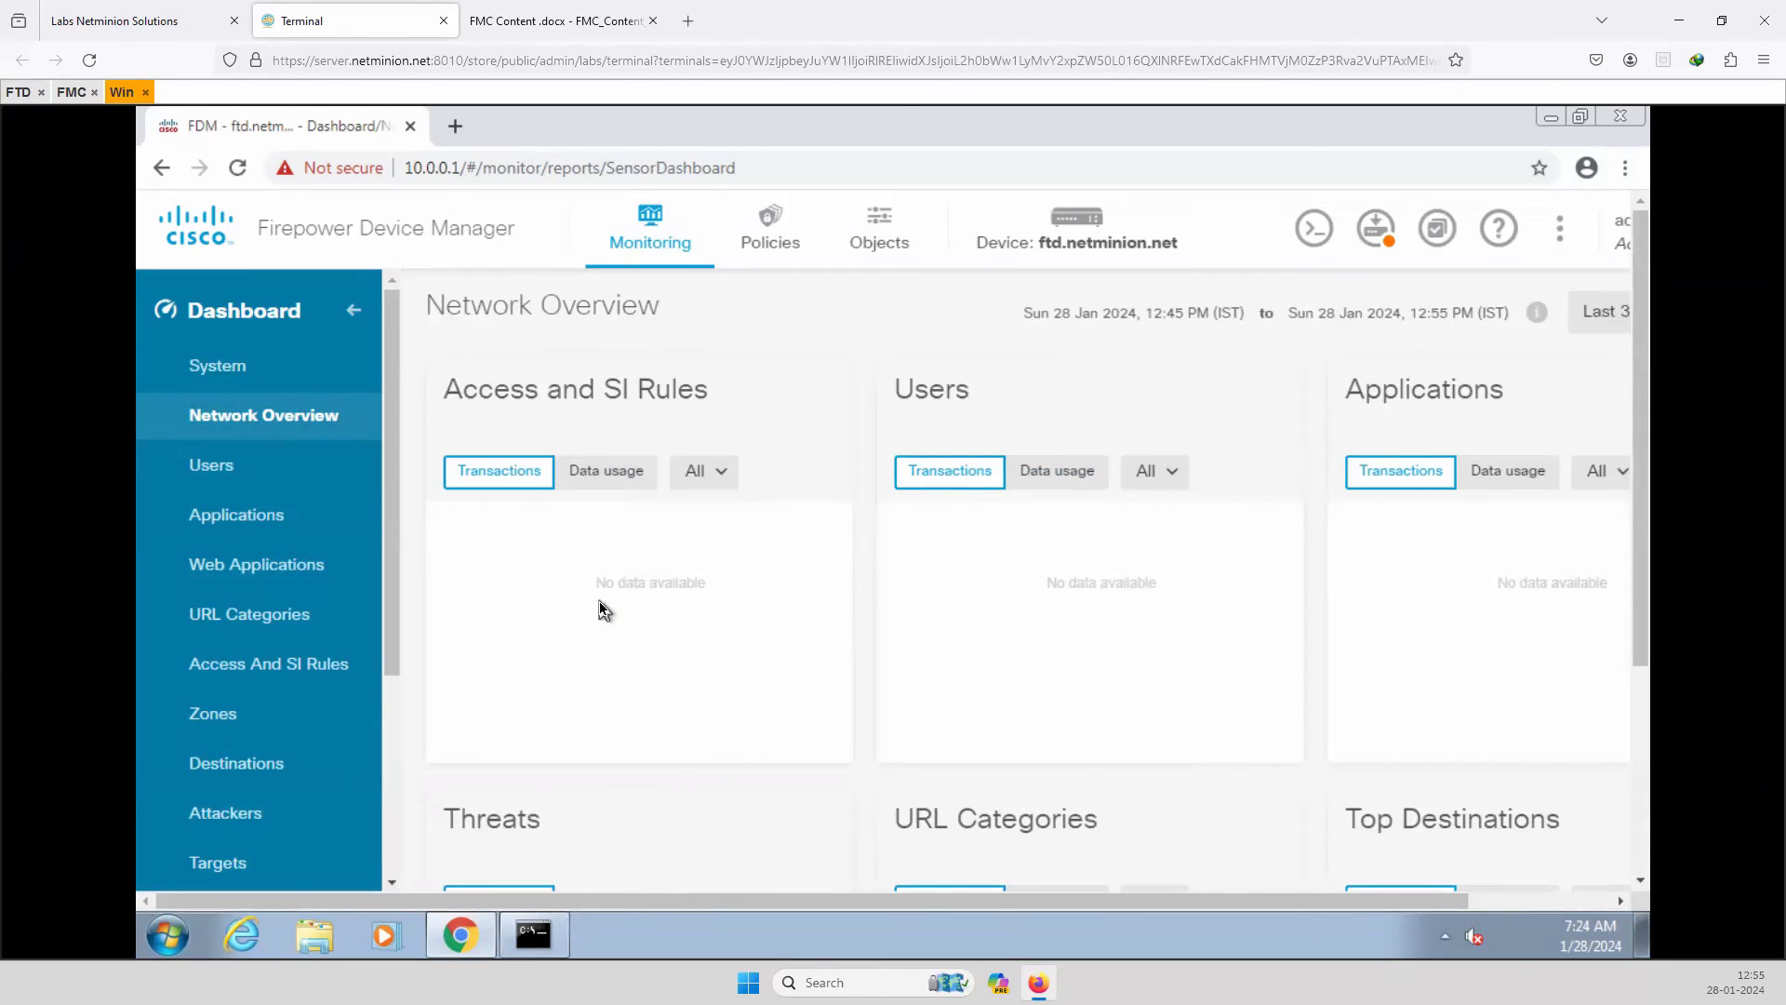
pyautogui.click(229, 817)
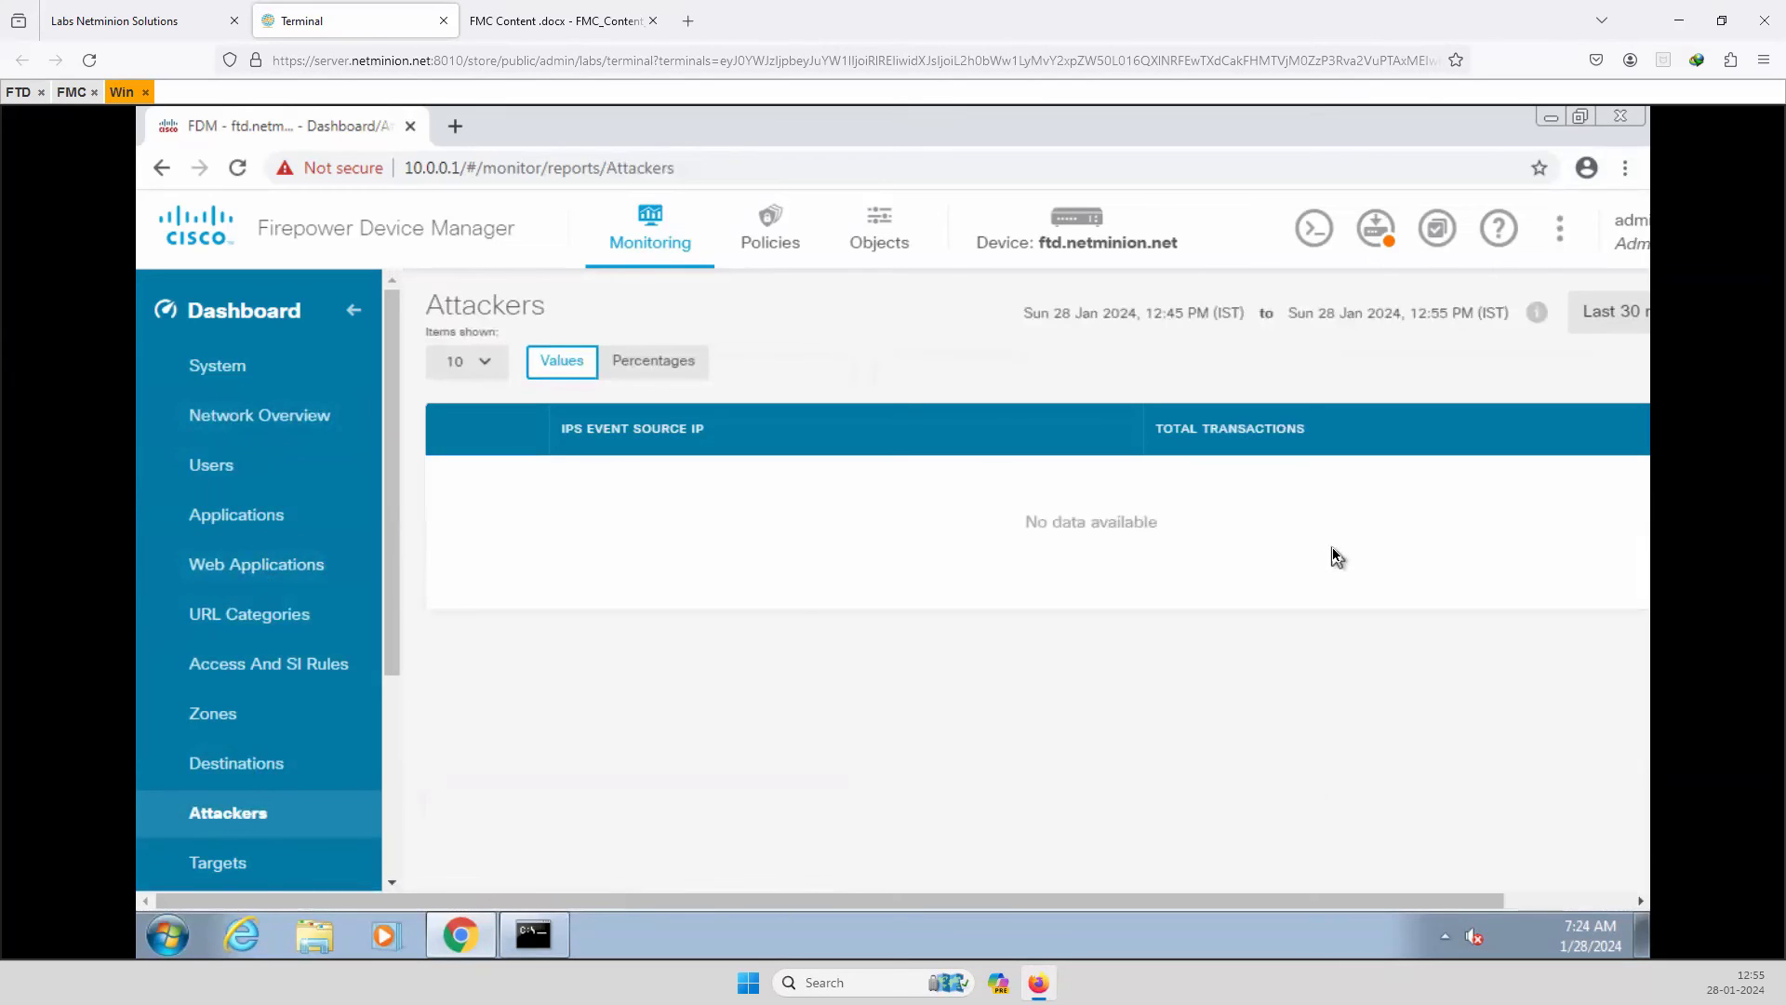
pyautogui.click(269, 761)
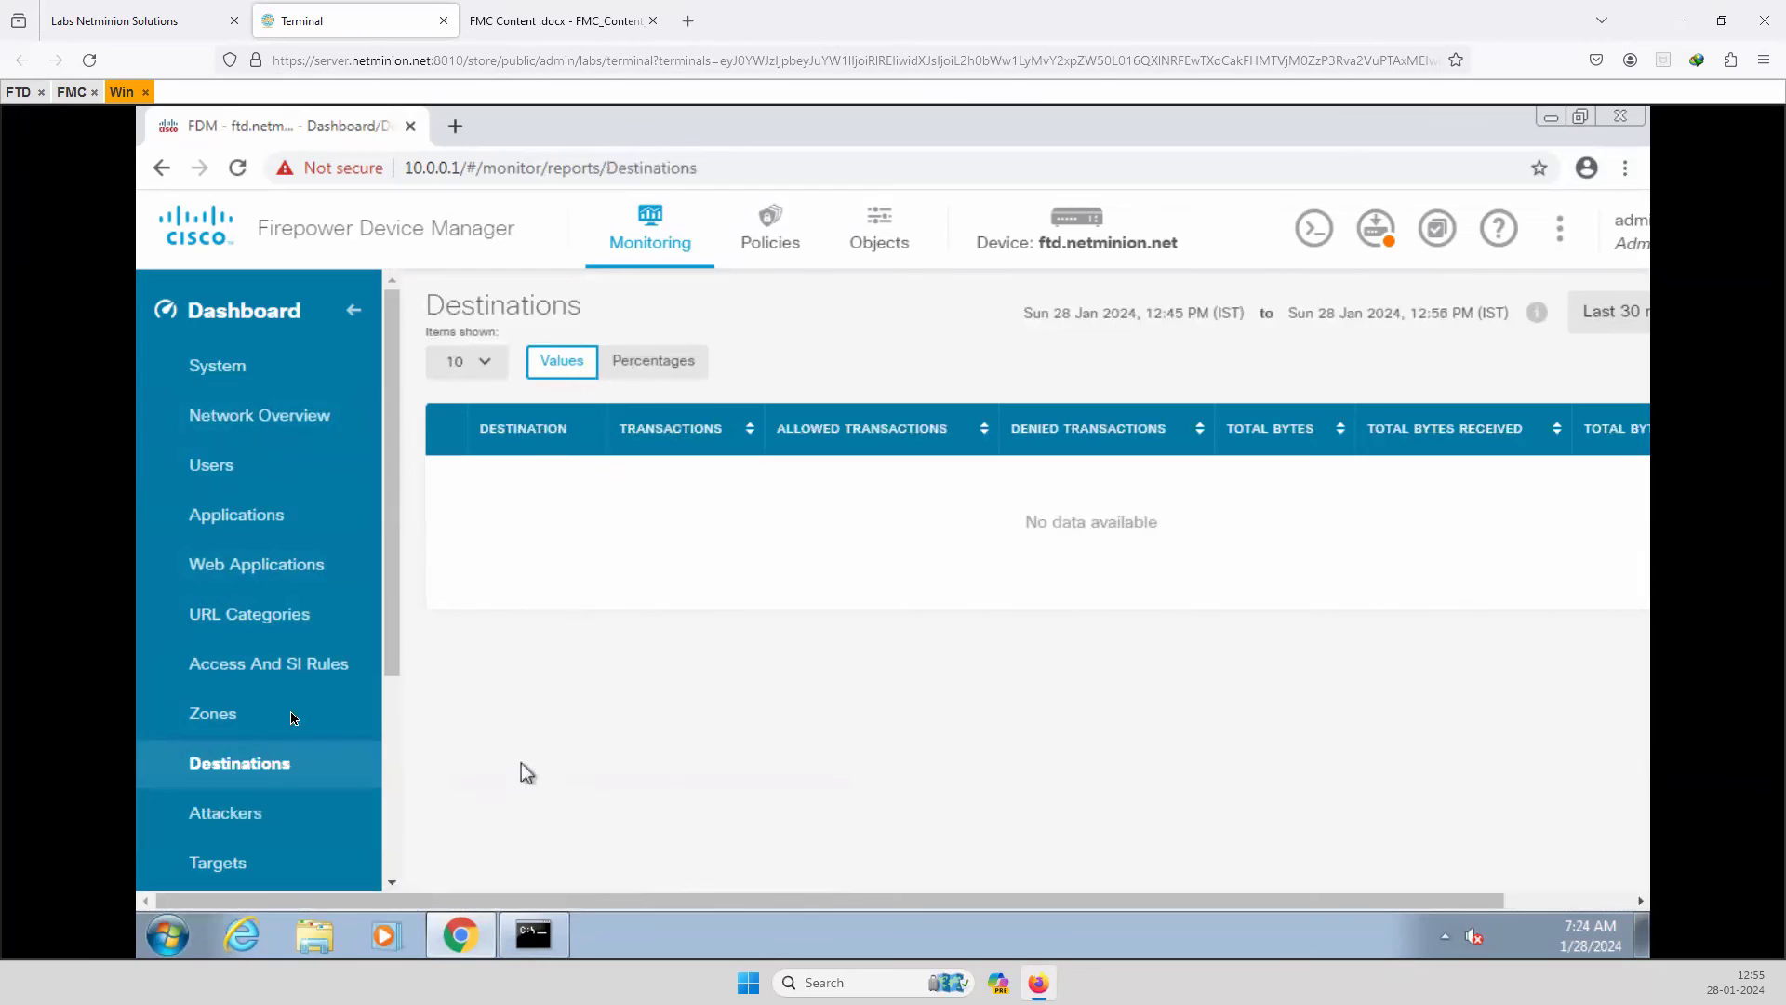
pyautogui.click(210, 713)
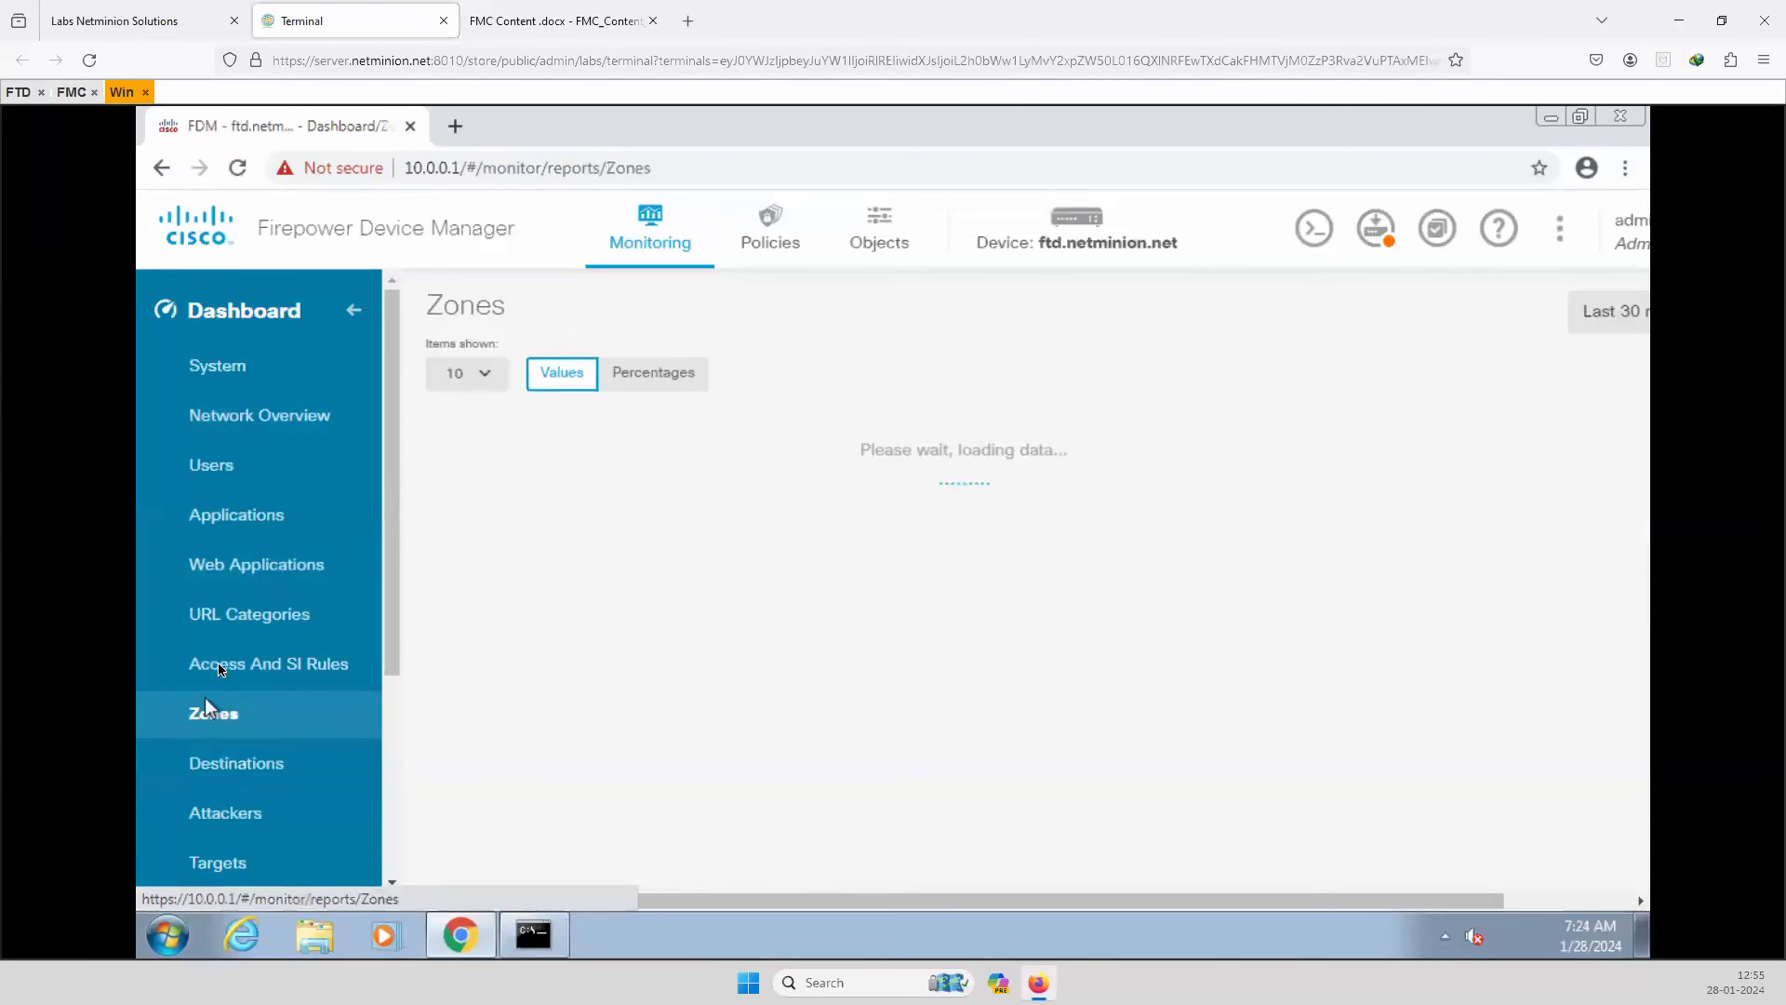
pyautogui.click(238, 620)
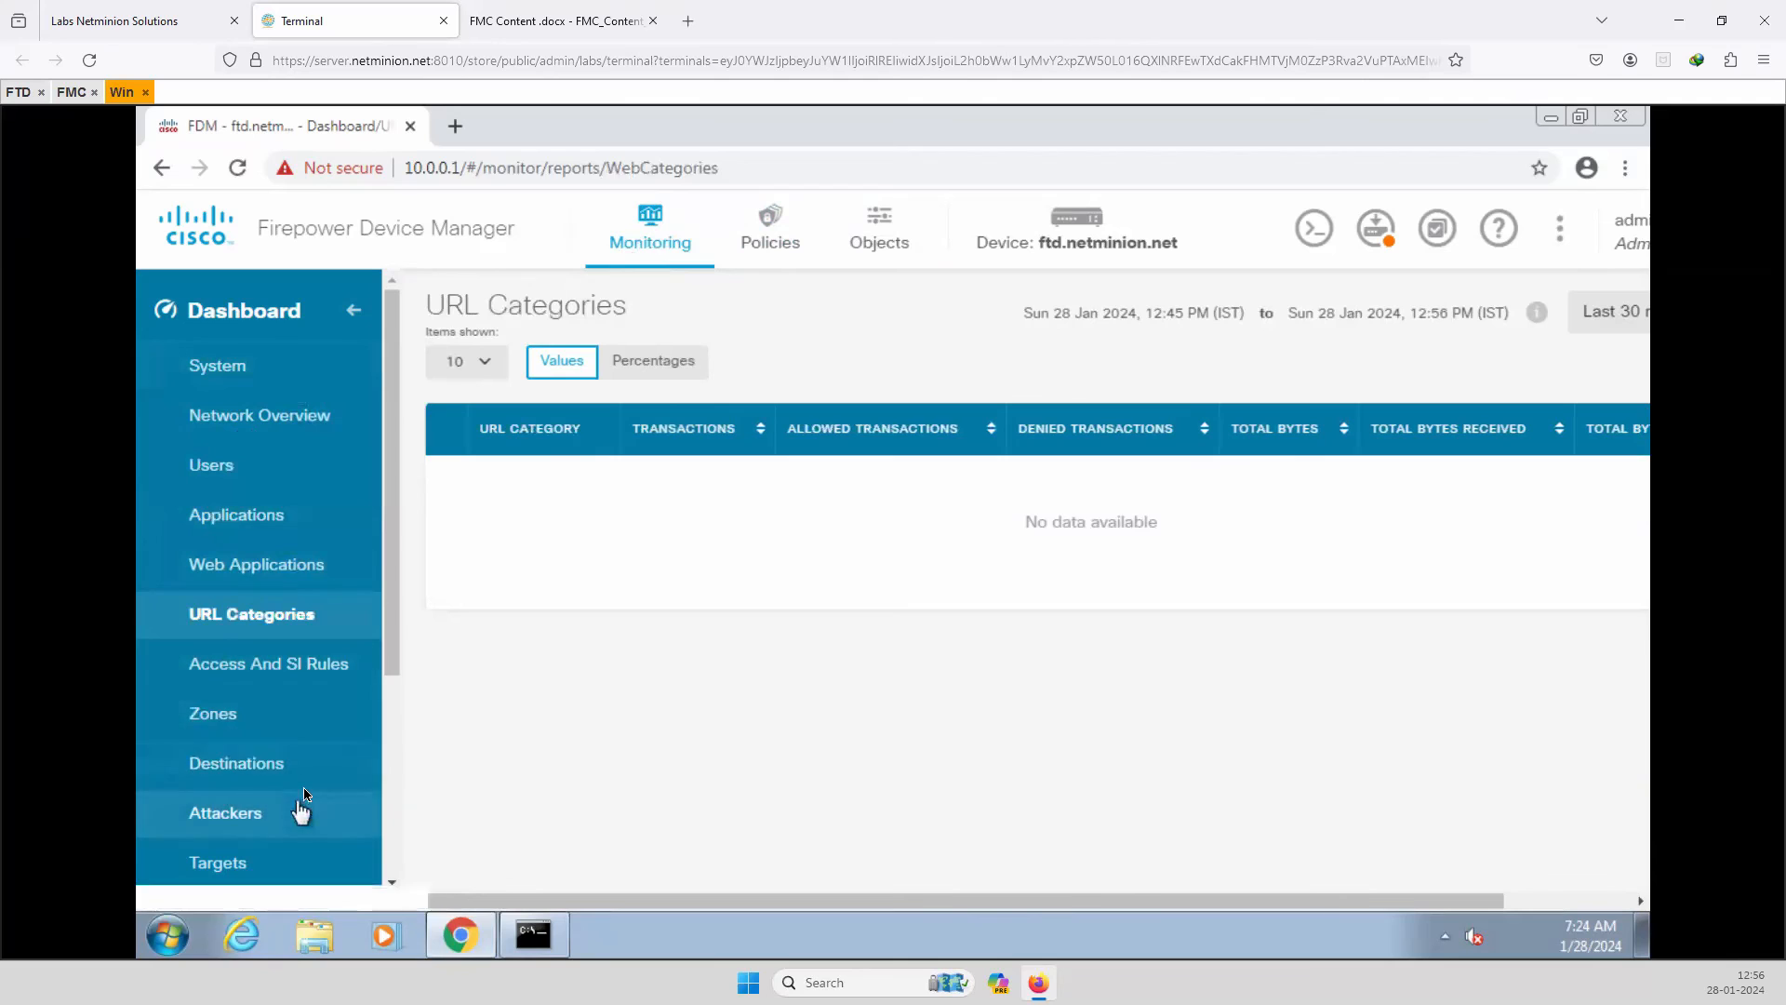
pyautogui.click(778, 231)
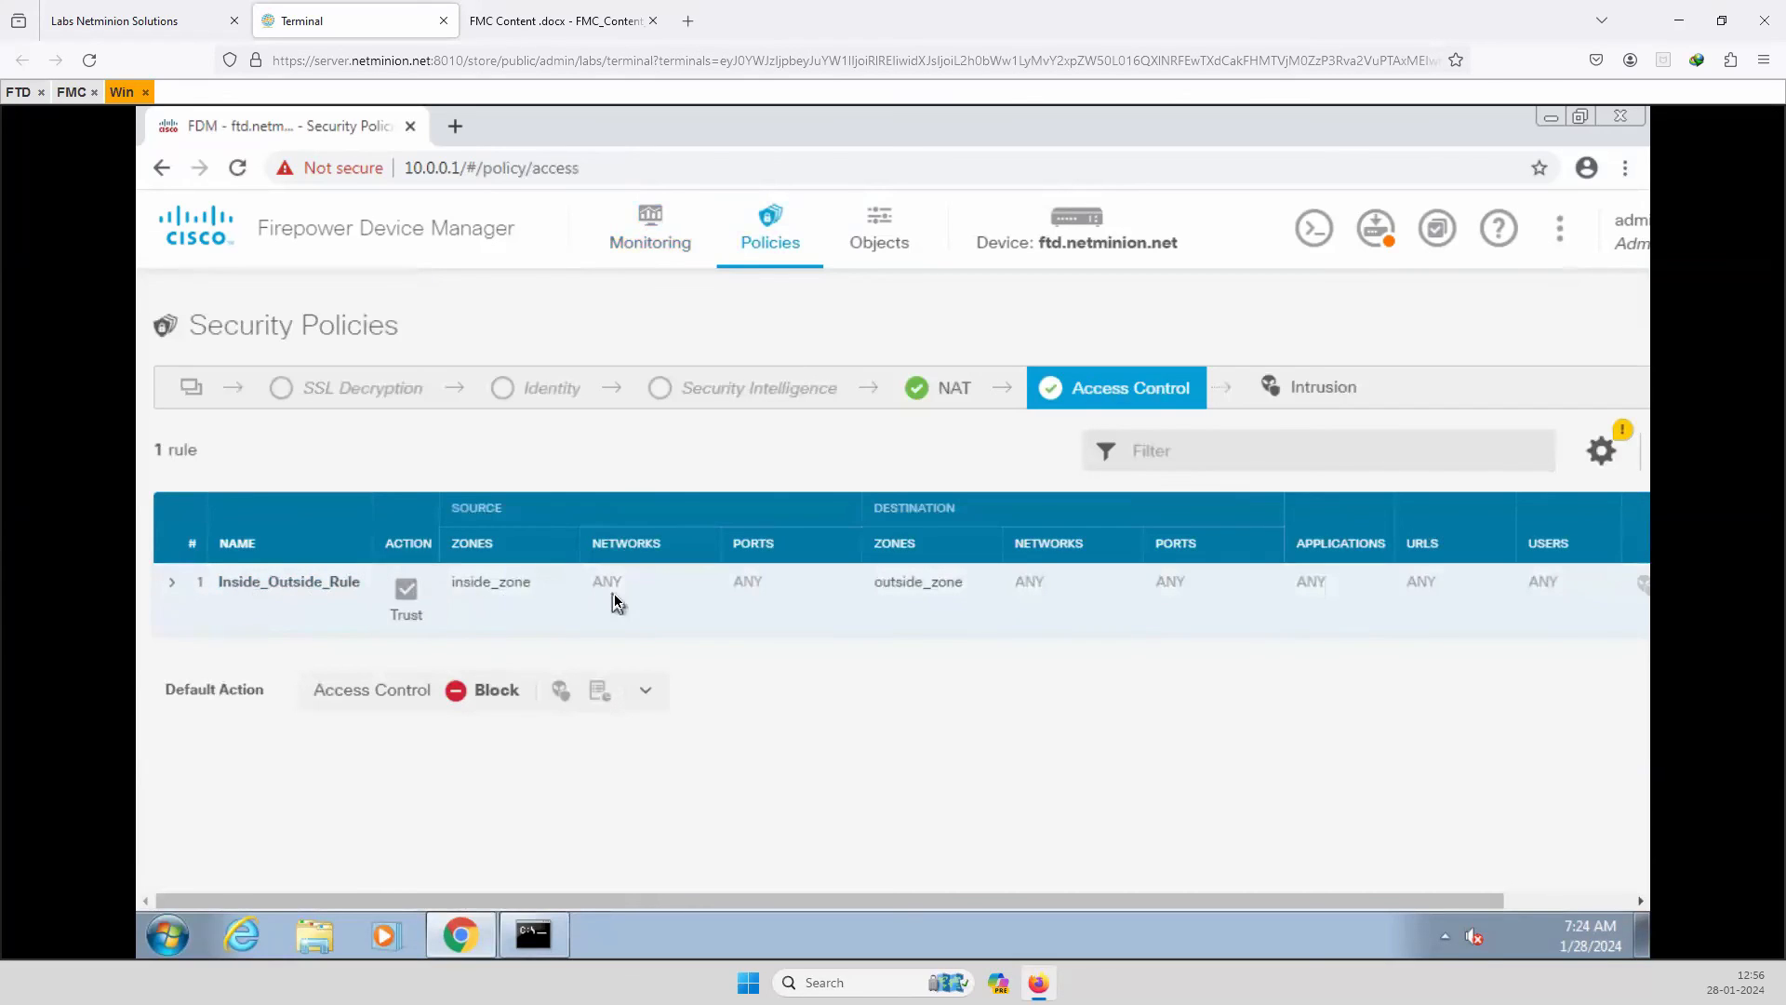
pyautogui.click(173, 584)
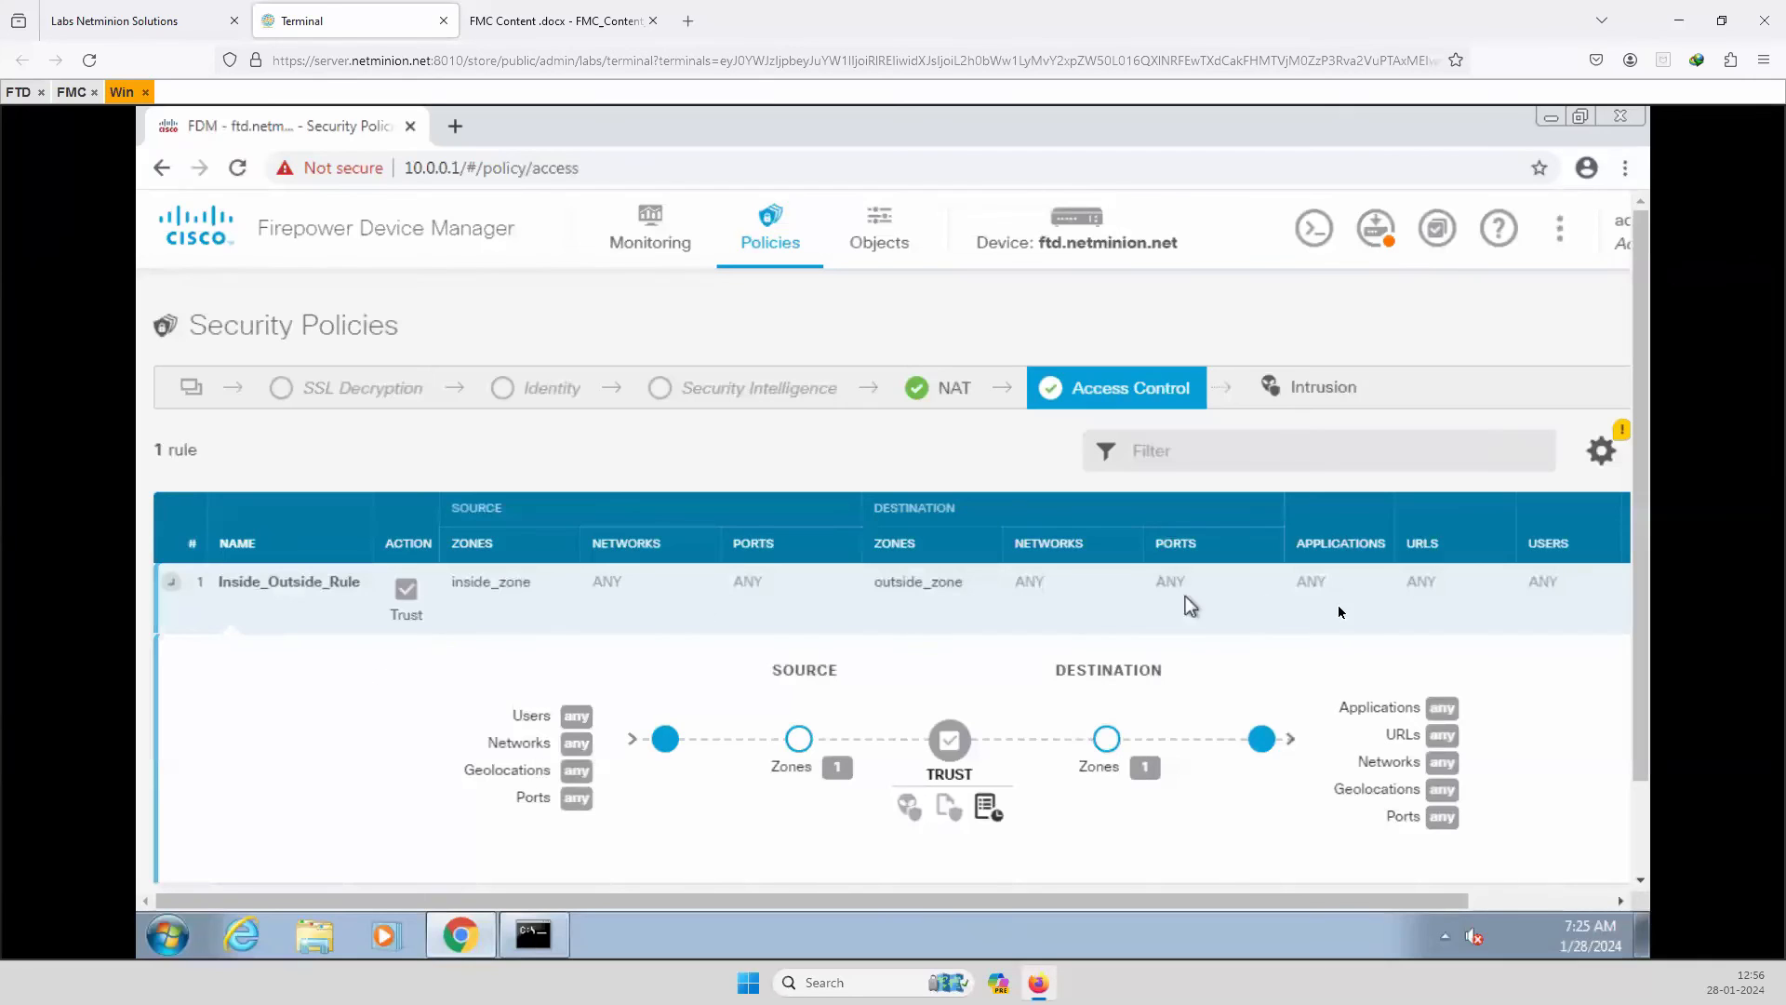
pyautogui.moveTo(753, 901); pyautogui.dragTo(1091, 889)
pyautogui.moveTo(1443, 600)
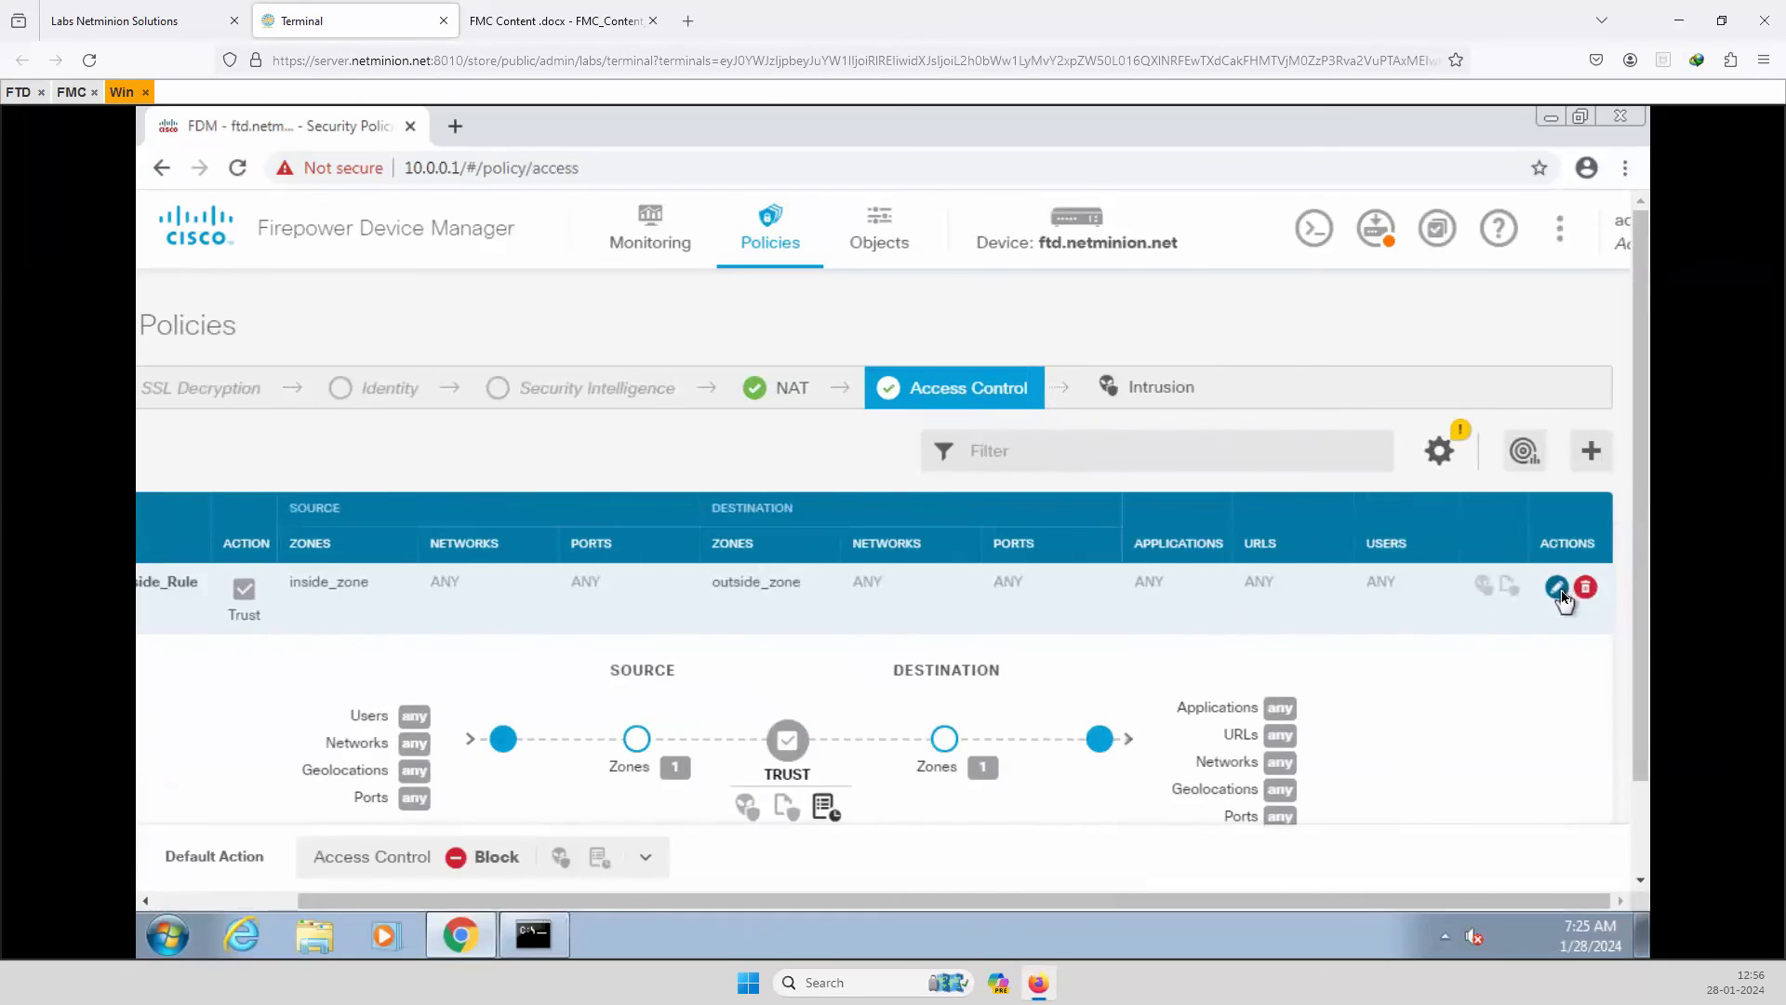
pyautogui.click(1558, 589)
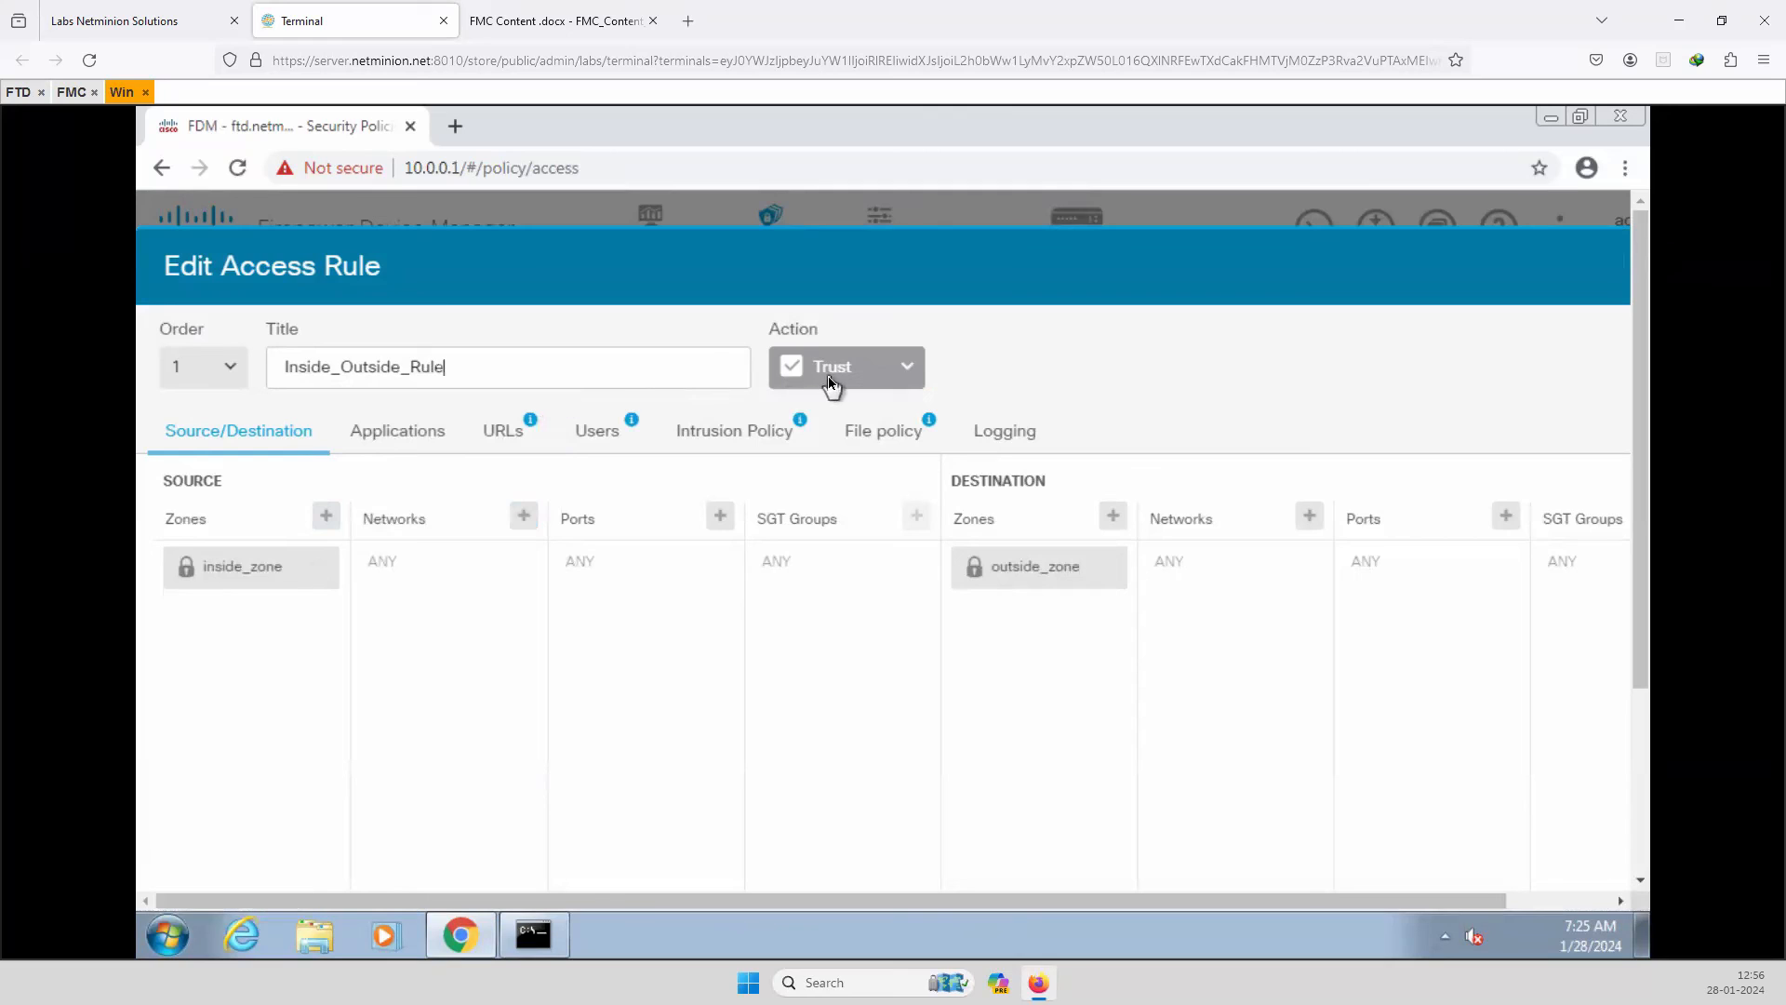
pyautogui.click(851, 381)
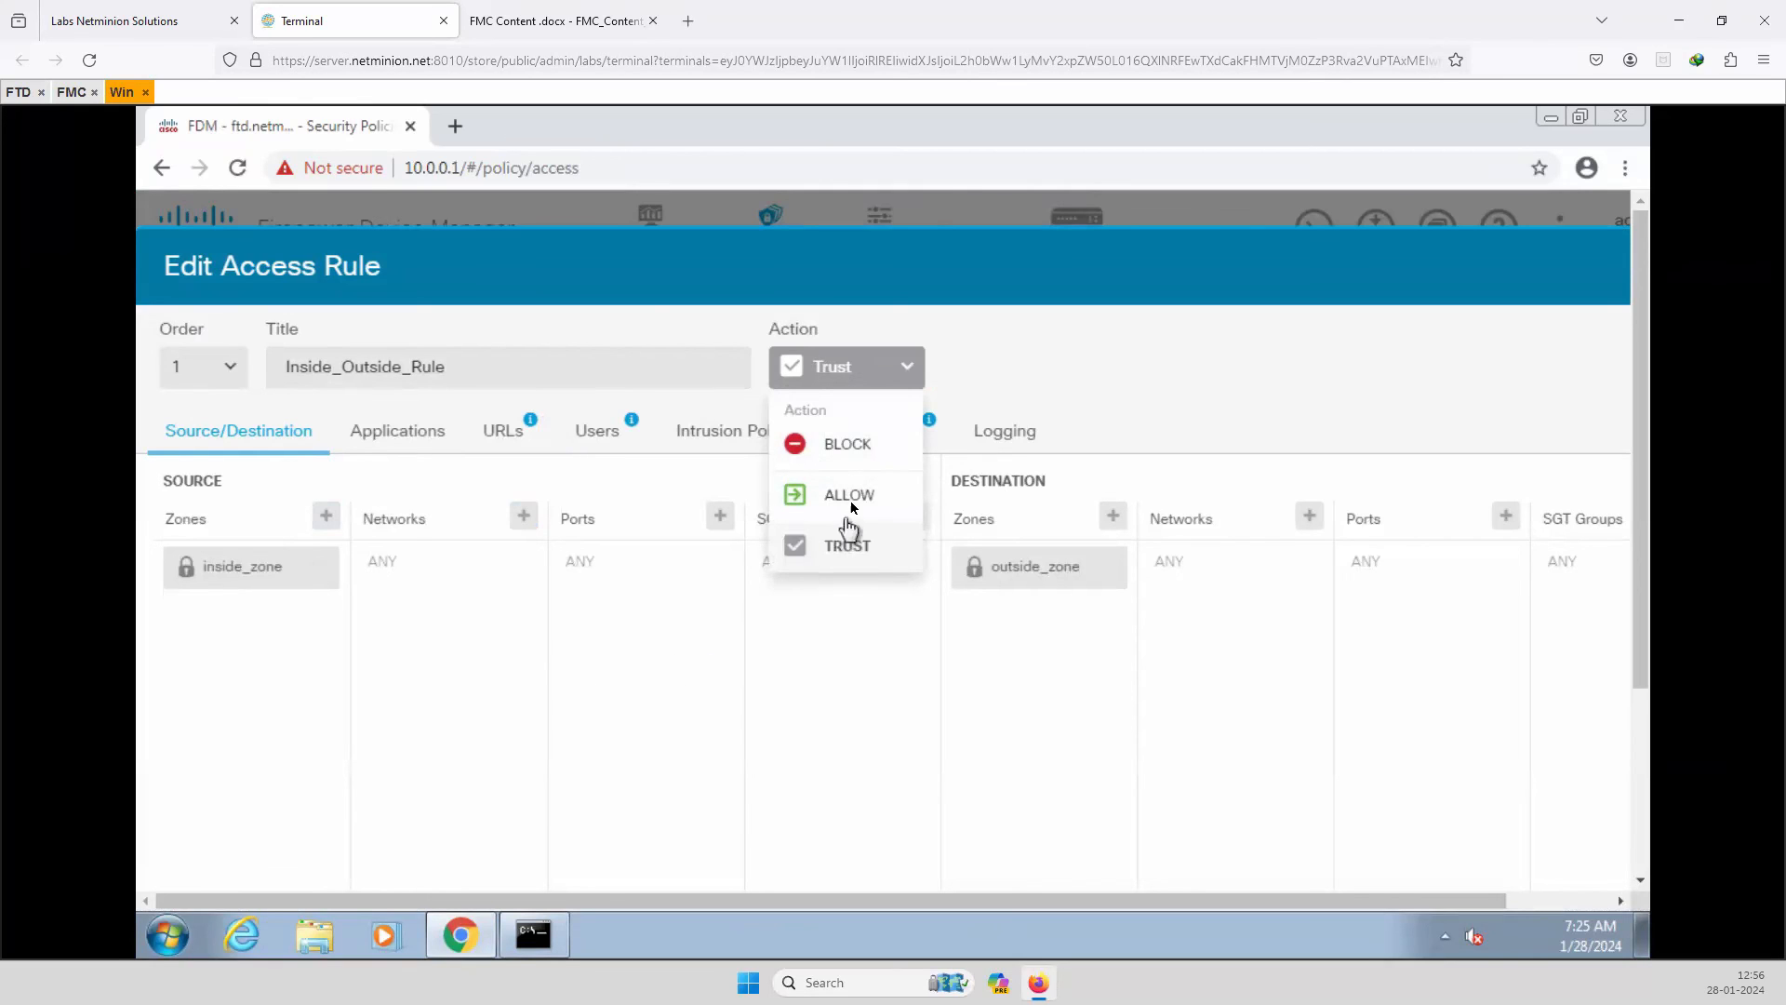
pyautogui.click(464, 699)
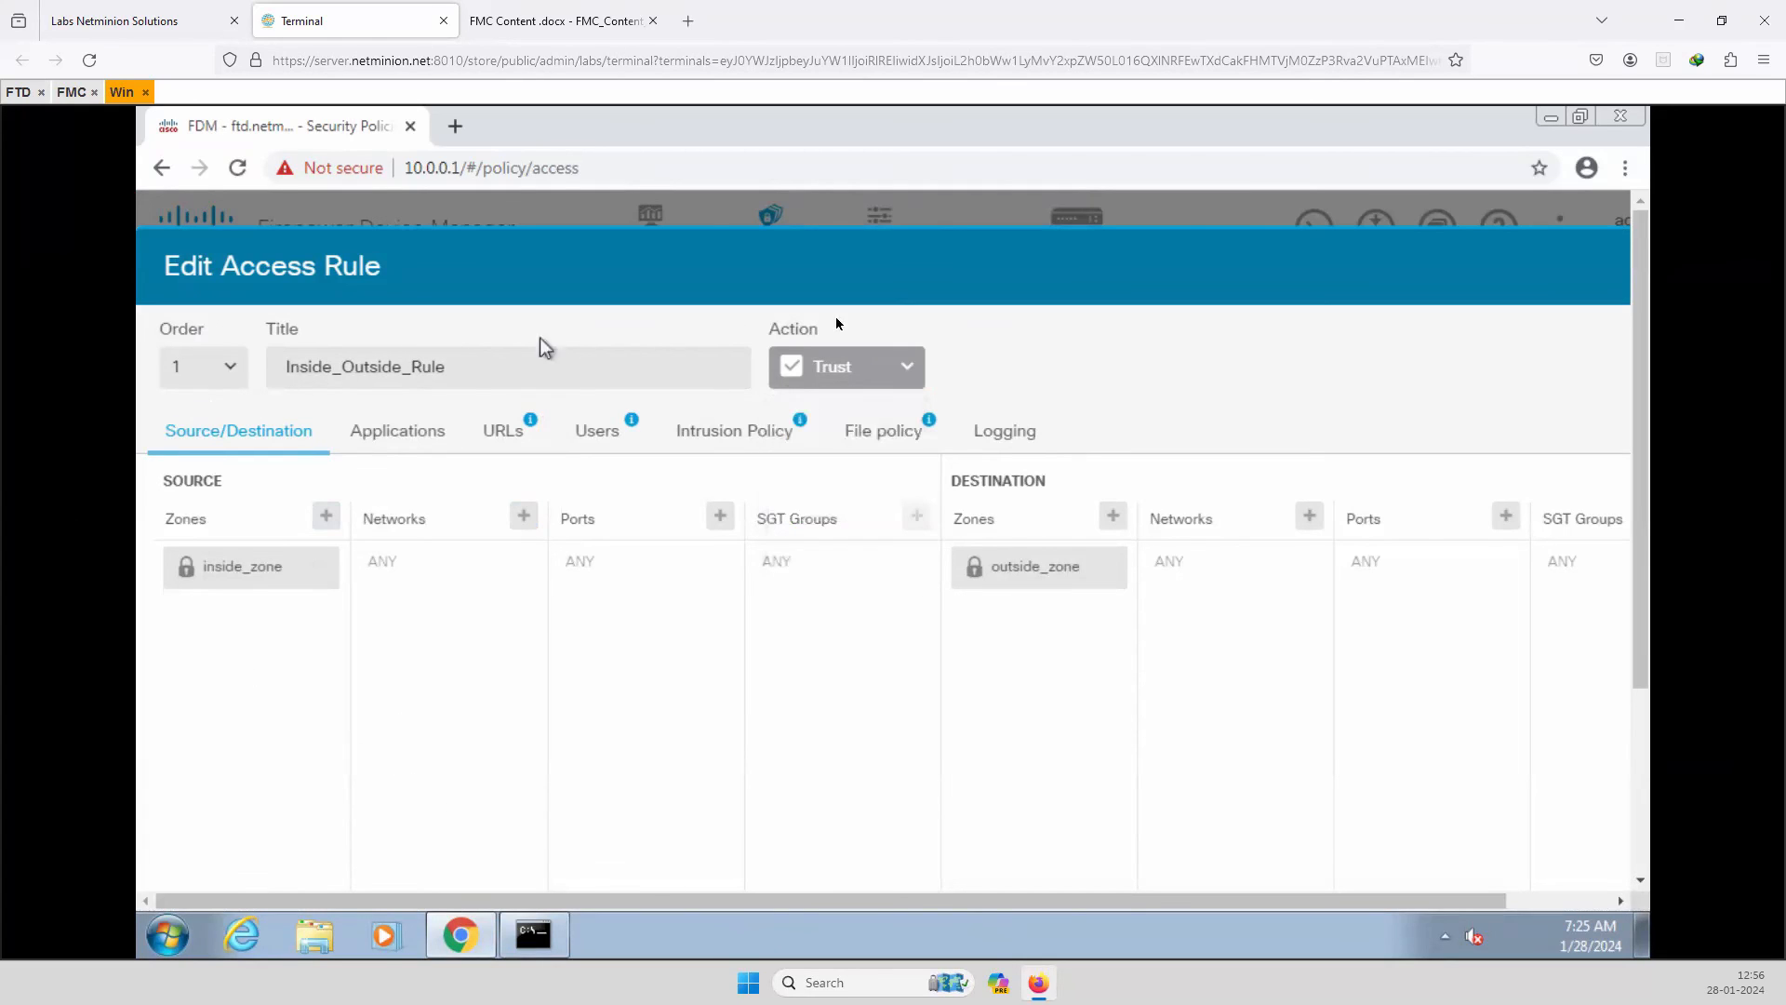
pyautogui.moveTo(893, 900); pyautogui.dragTo(998, 901)
pyautogui.click(1588, 268)
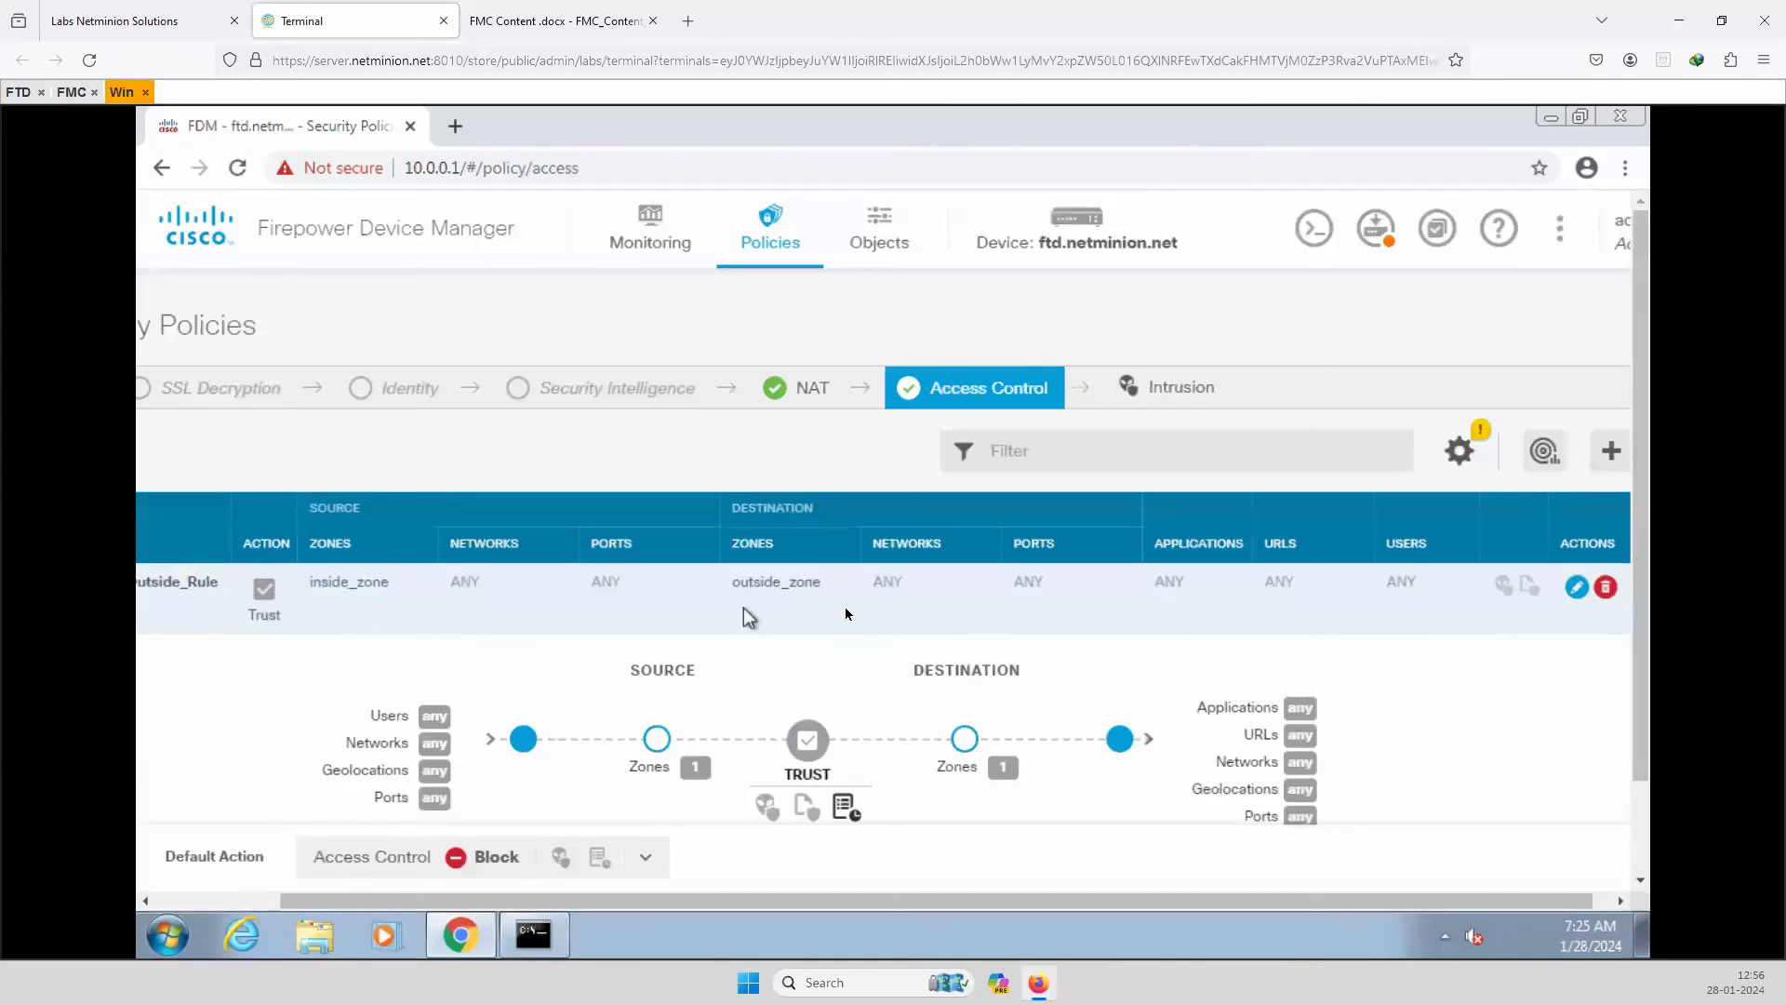
pyautogui.scroll(-1, 569, 764)
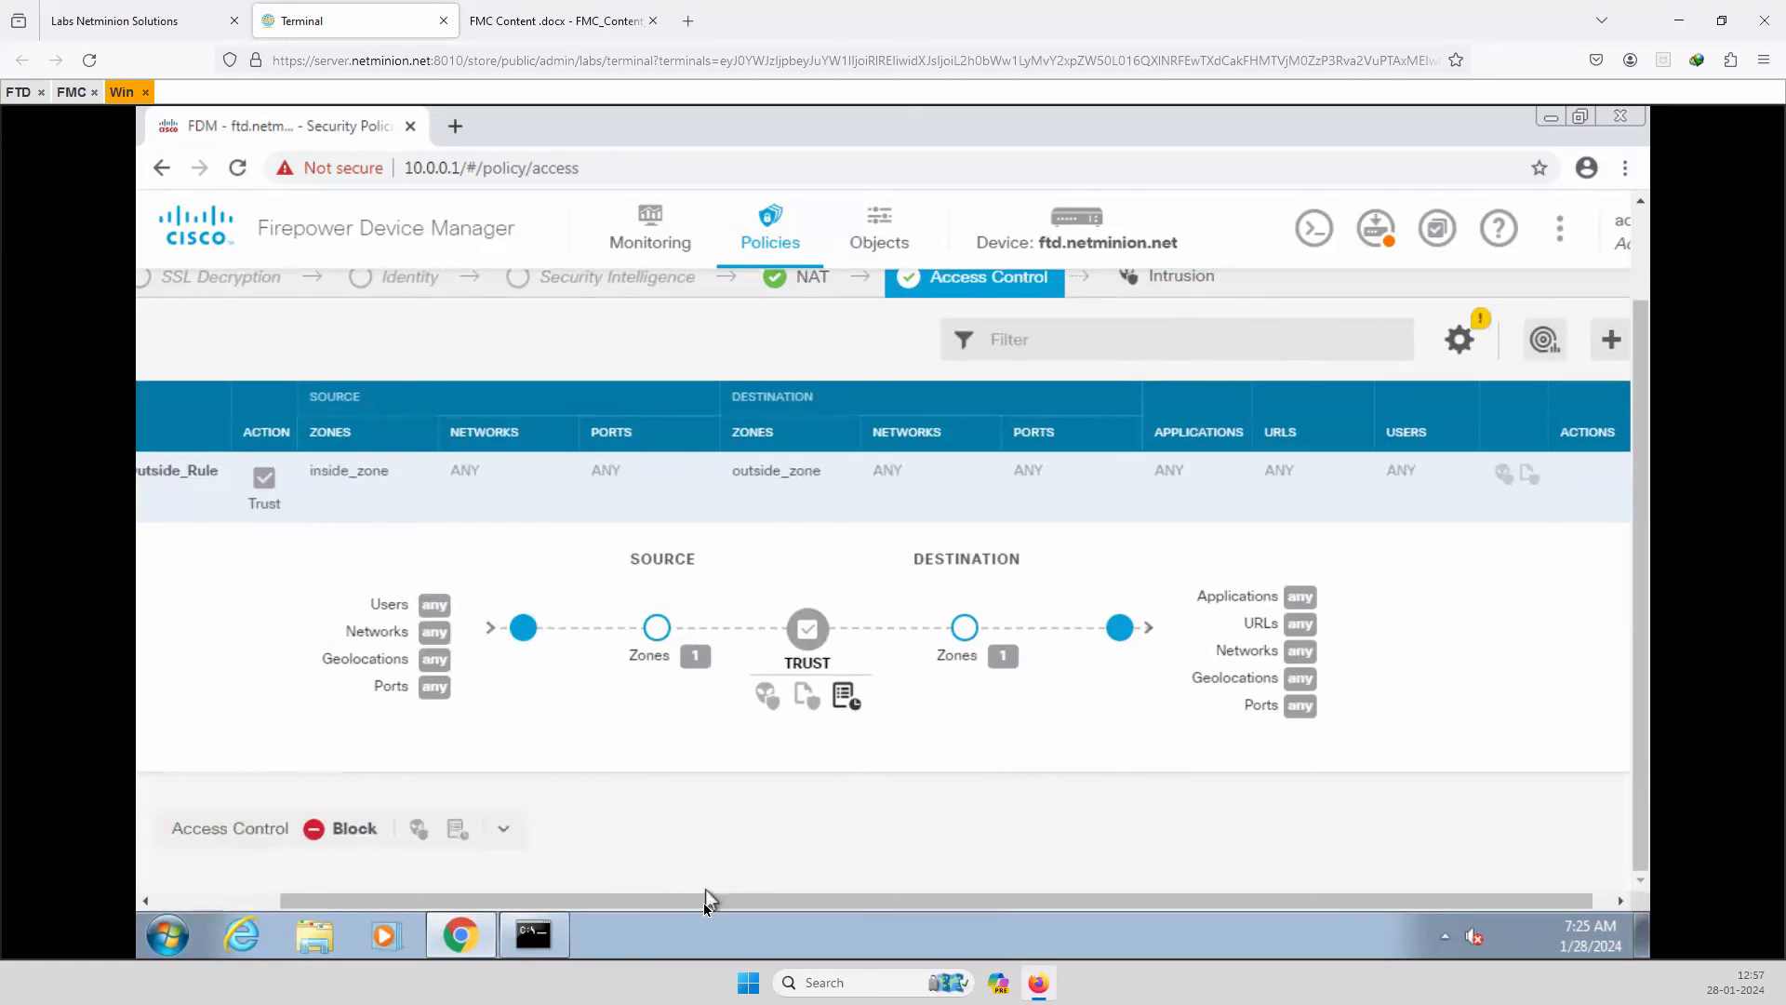
pyautogui.moveTo(701, 902); pyautogui.dragTo(578, 901)
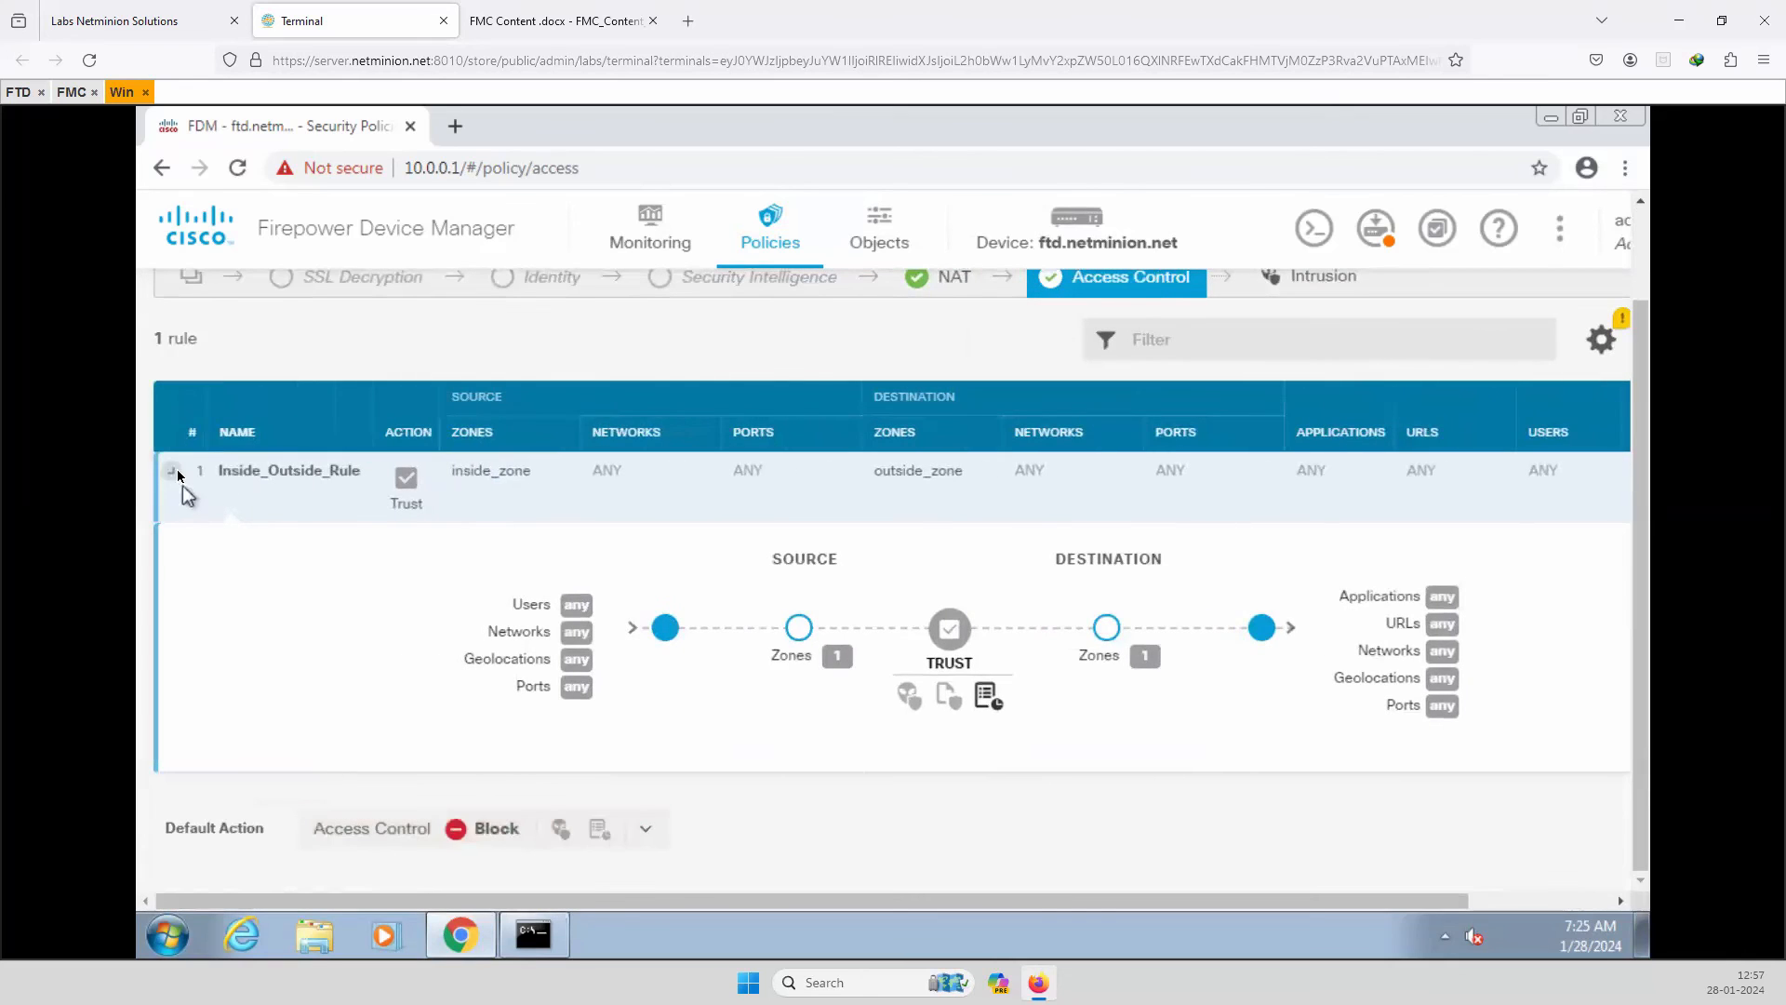
pyautogui.click(175, 473)
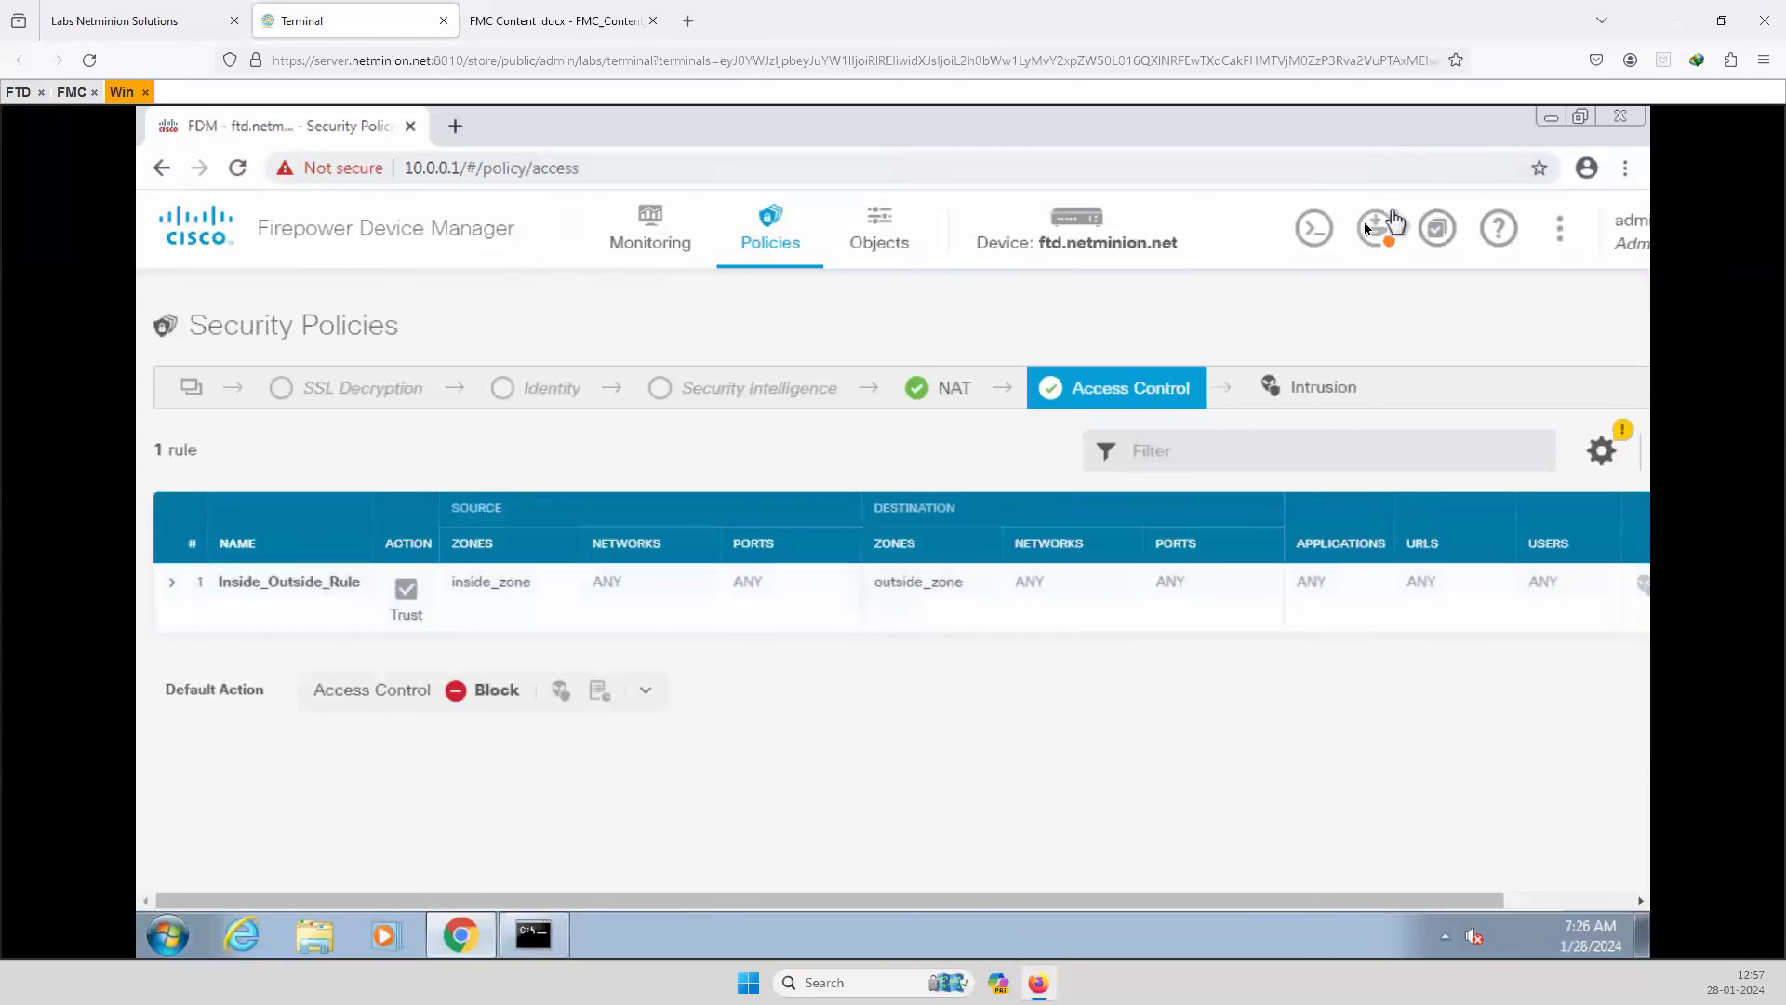
pyautogui.moveTo(1376, 231)
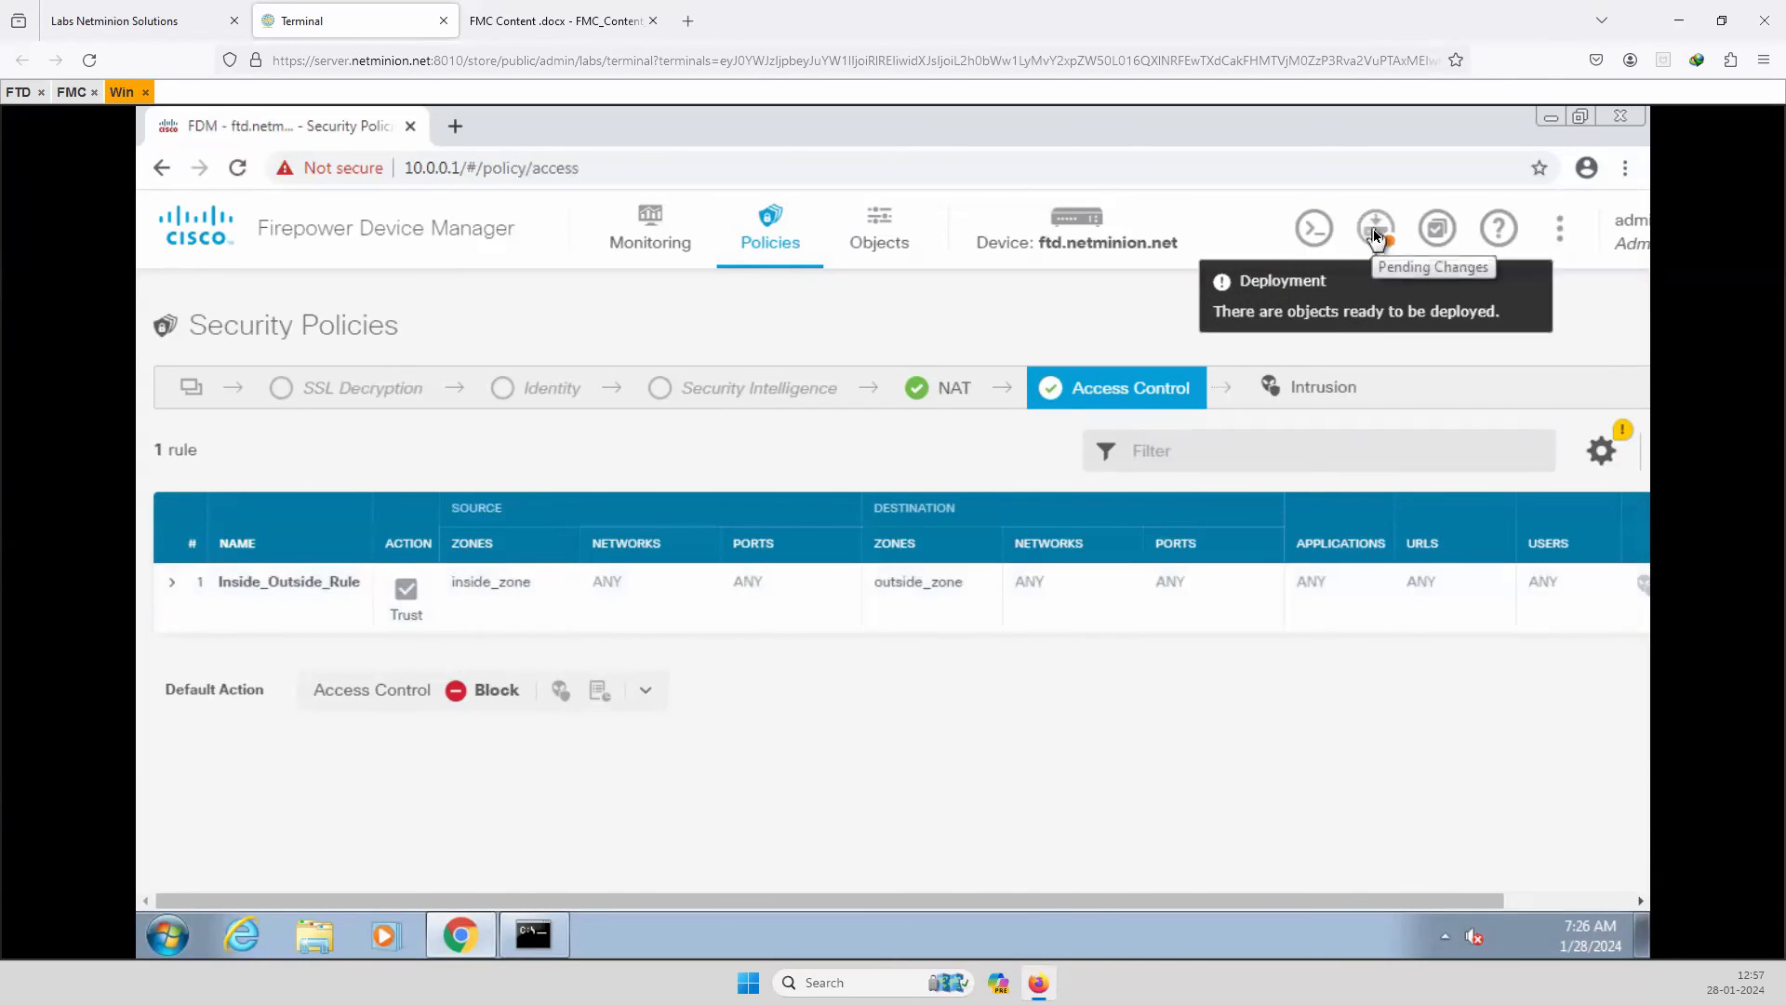
# Deploy the pending changes to the device.
pyautogui.click(1376, 230)
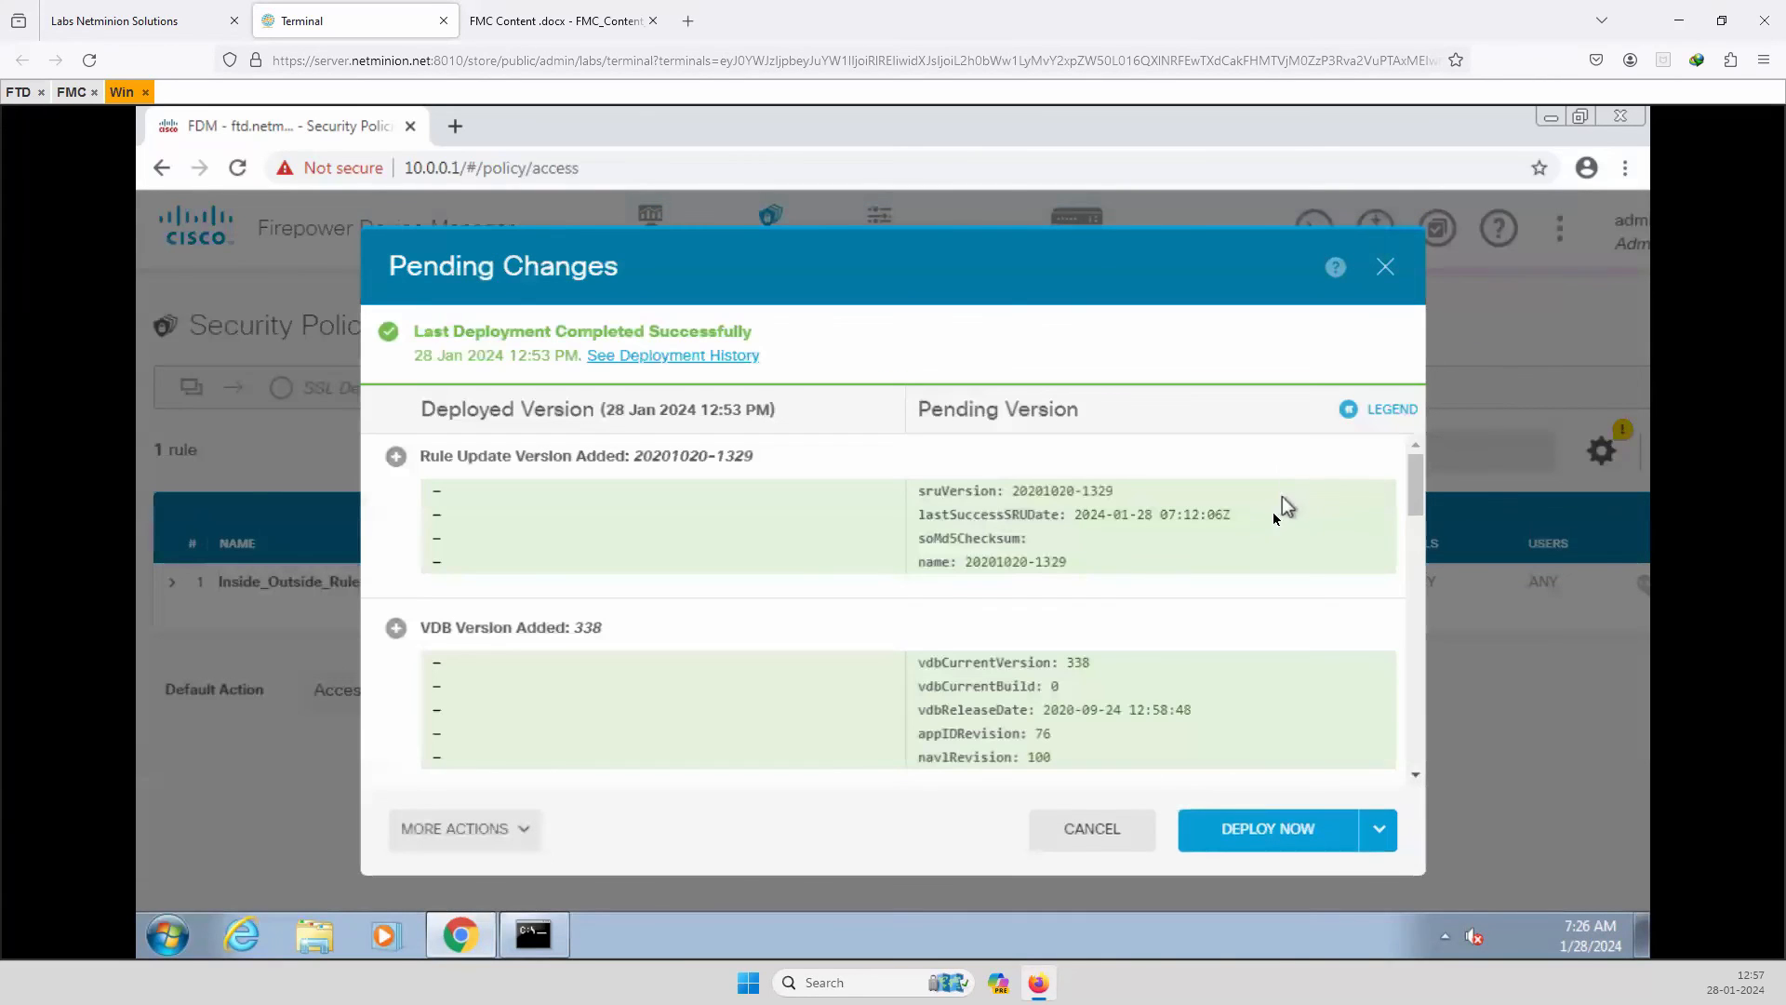
pyautogui.click(1251, 832)
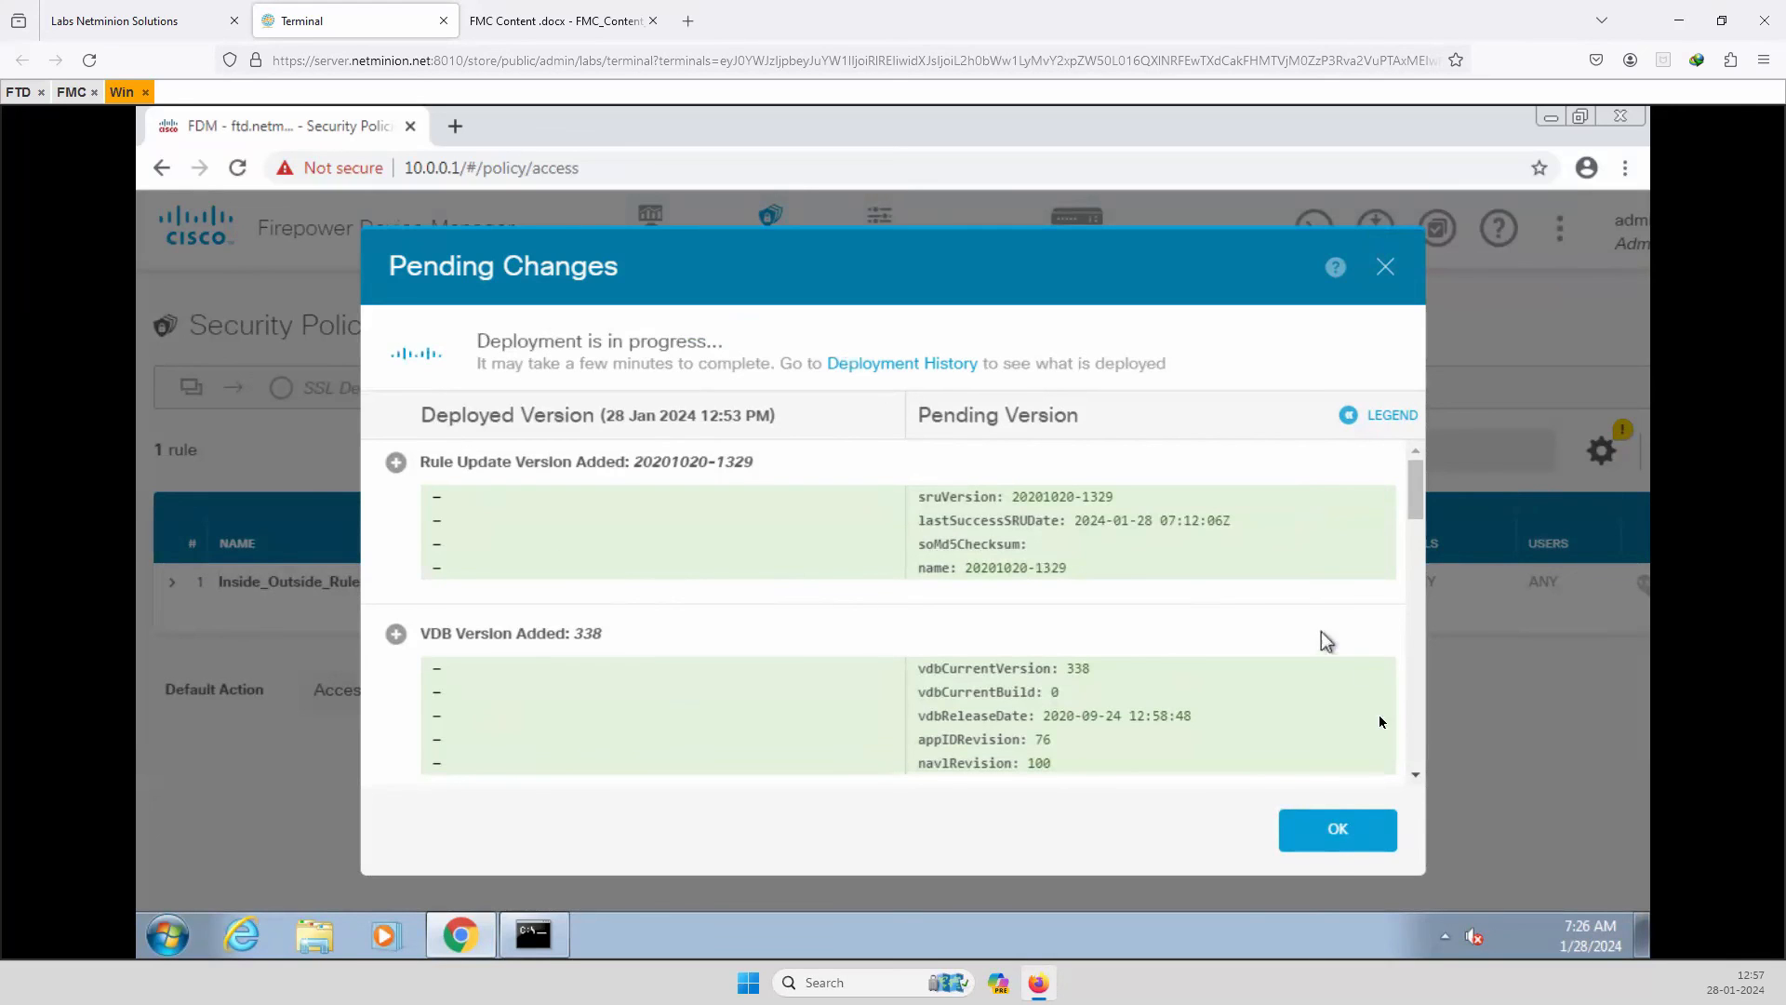
pyautogui.click(1338, 830)
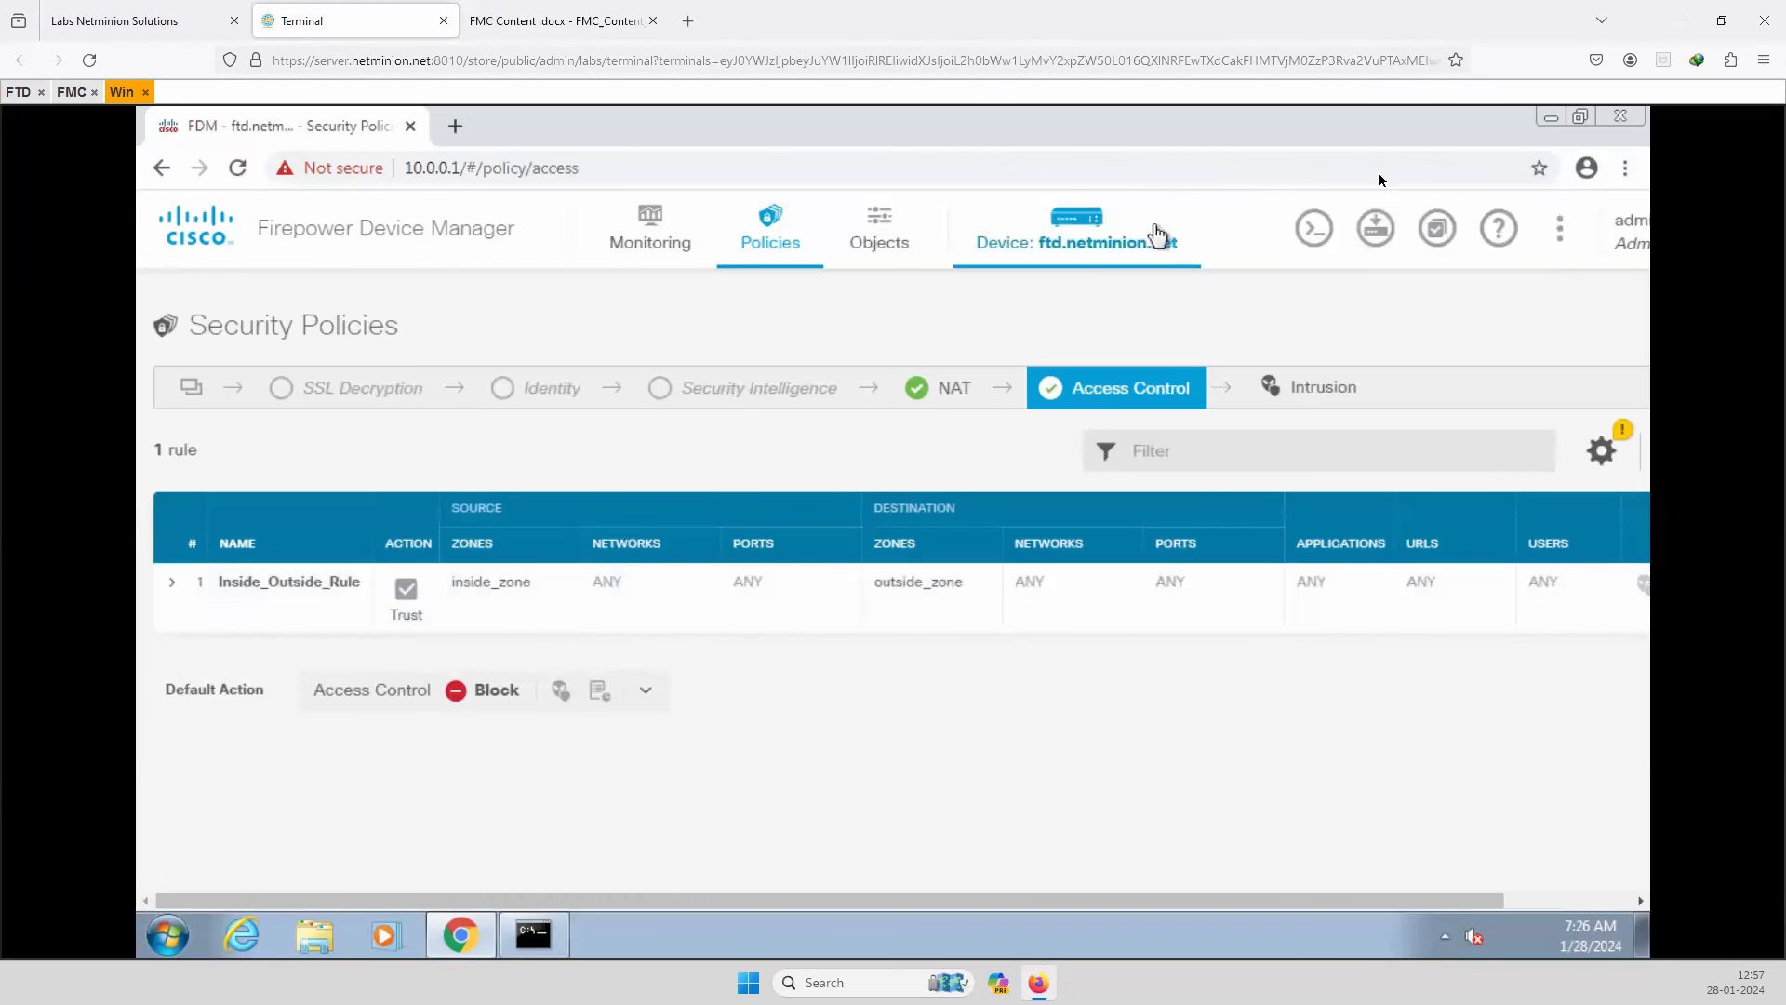
# Check the deployment task status, then go to the Network Objects list.
pyautogui.click(1437, 231)
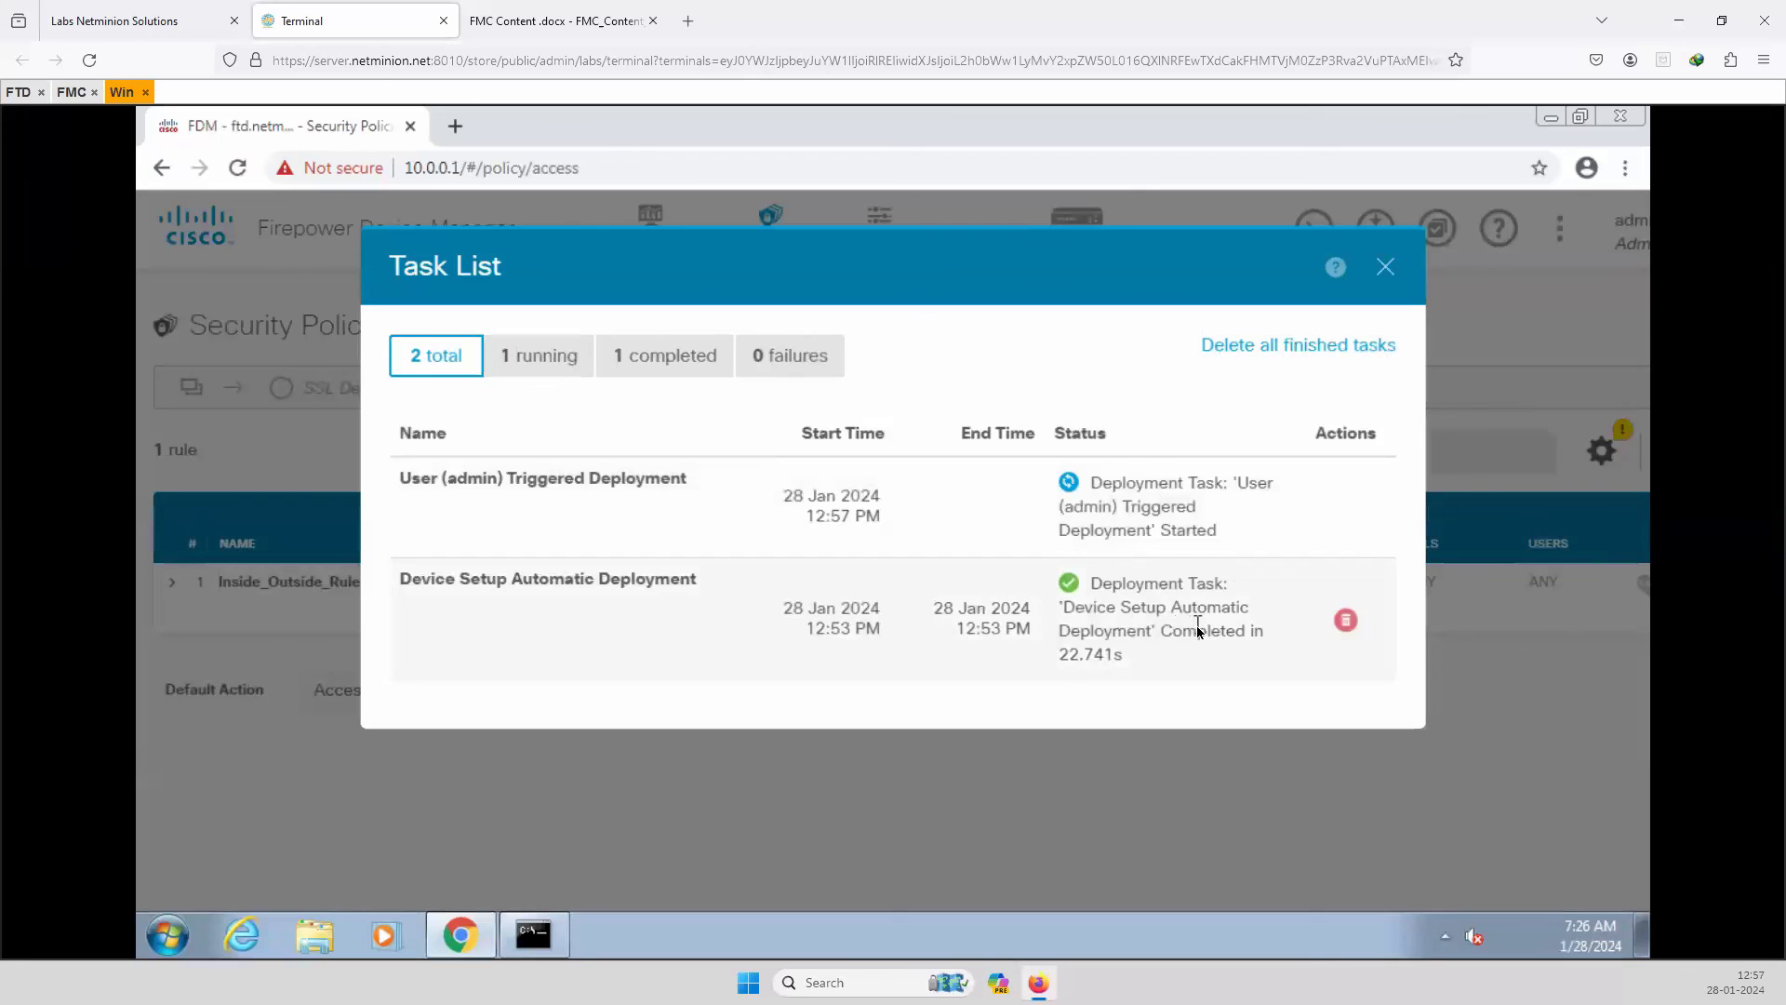
pyautogui.click(1385, 267)
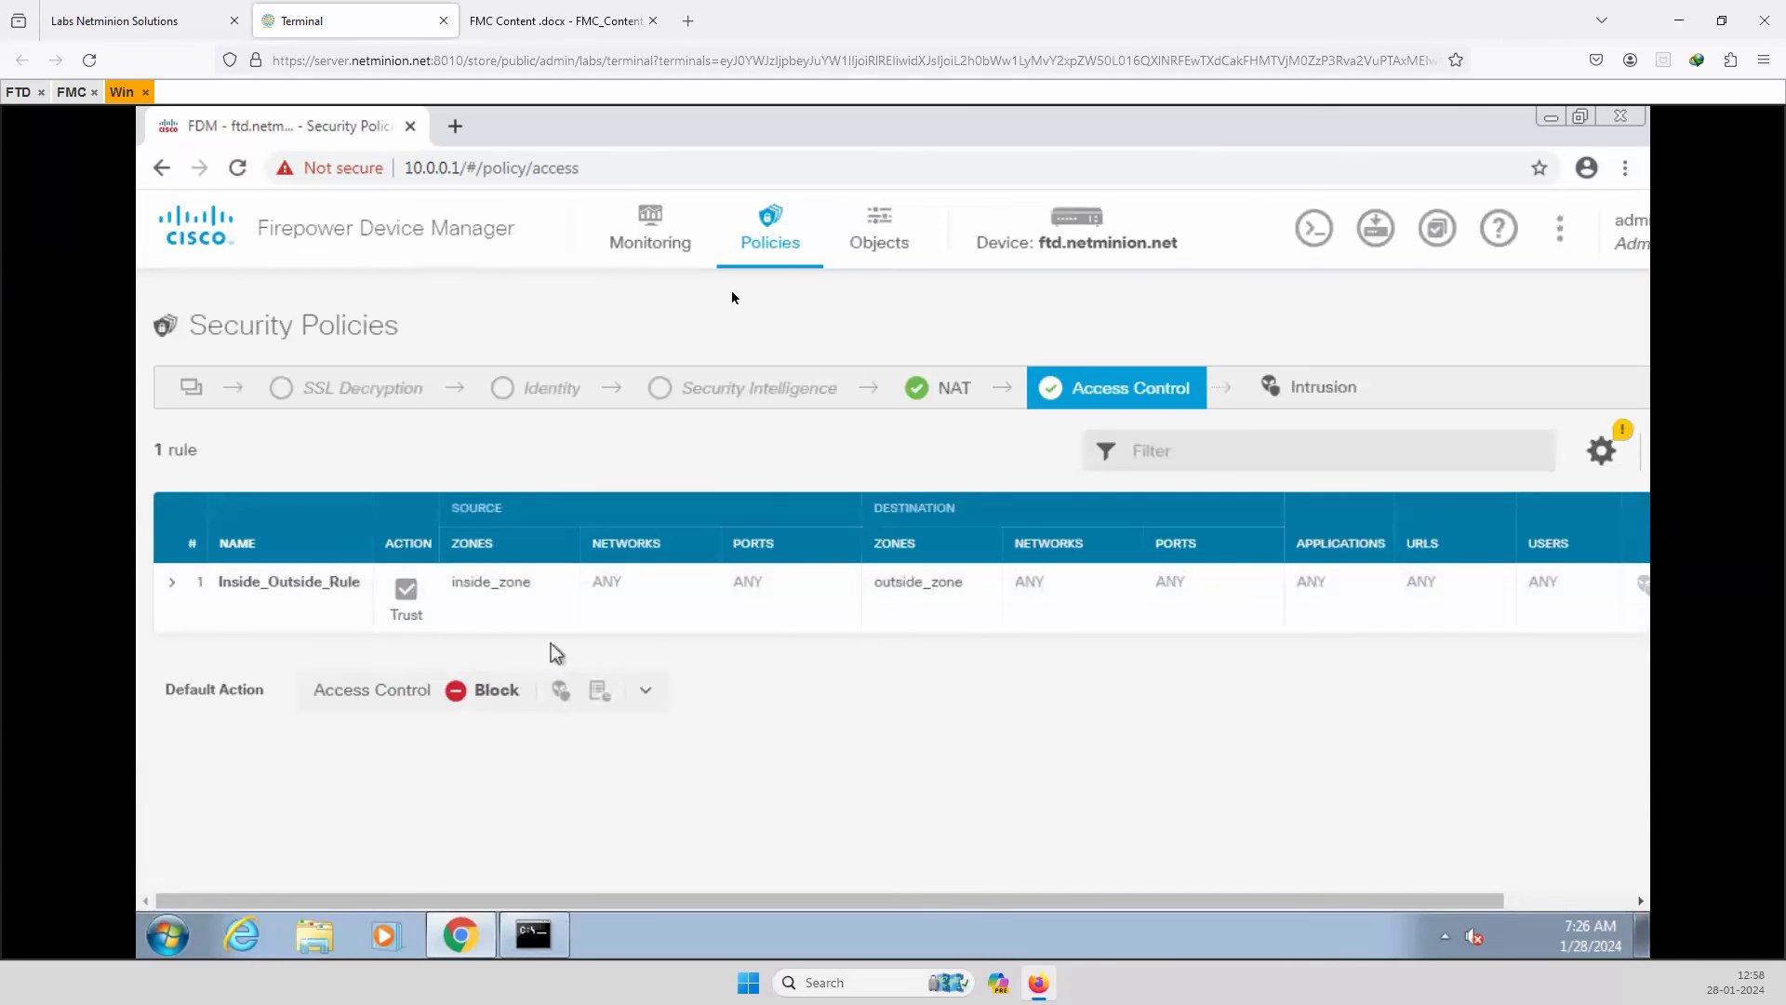
pyautogui.click(870, 234)
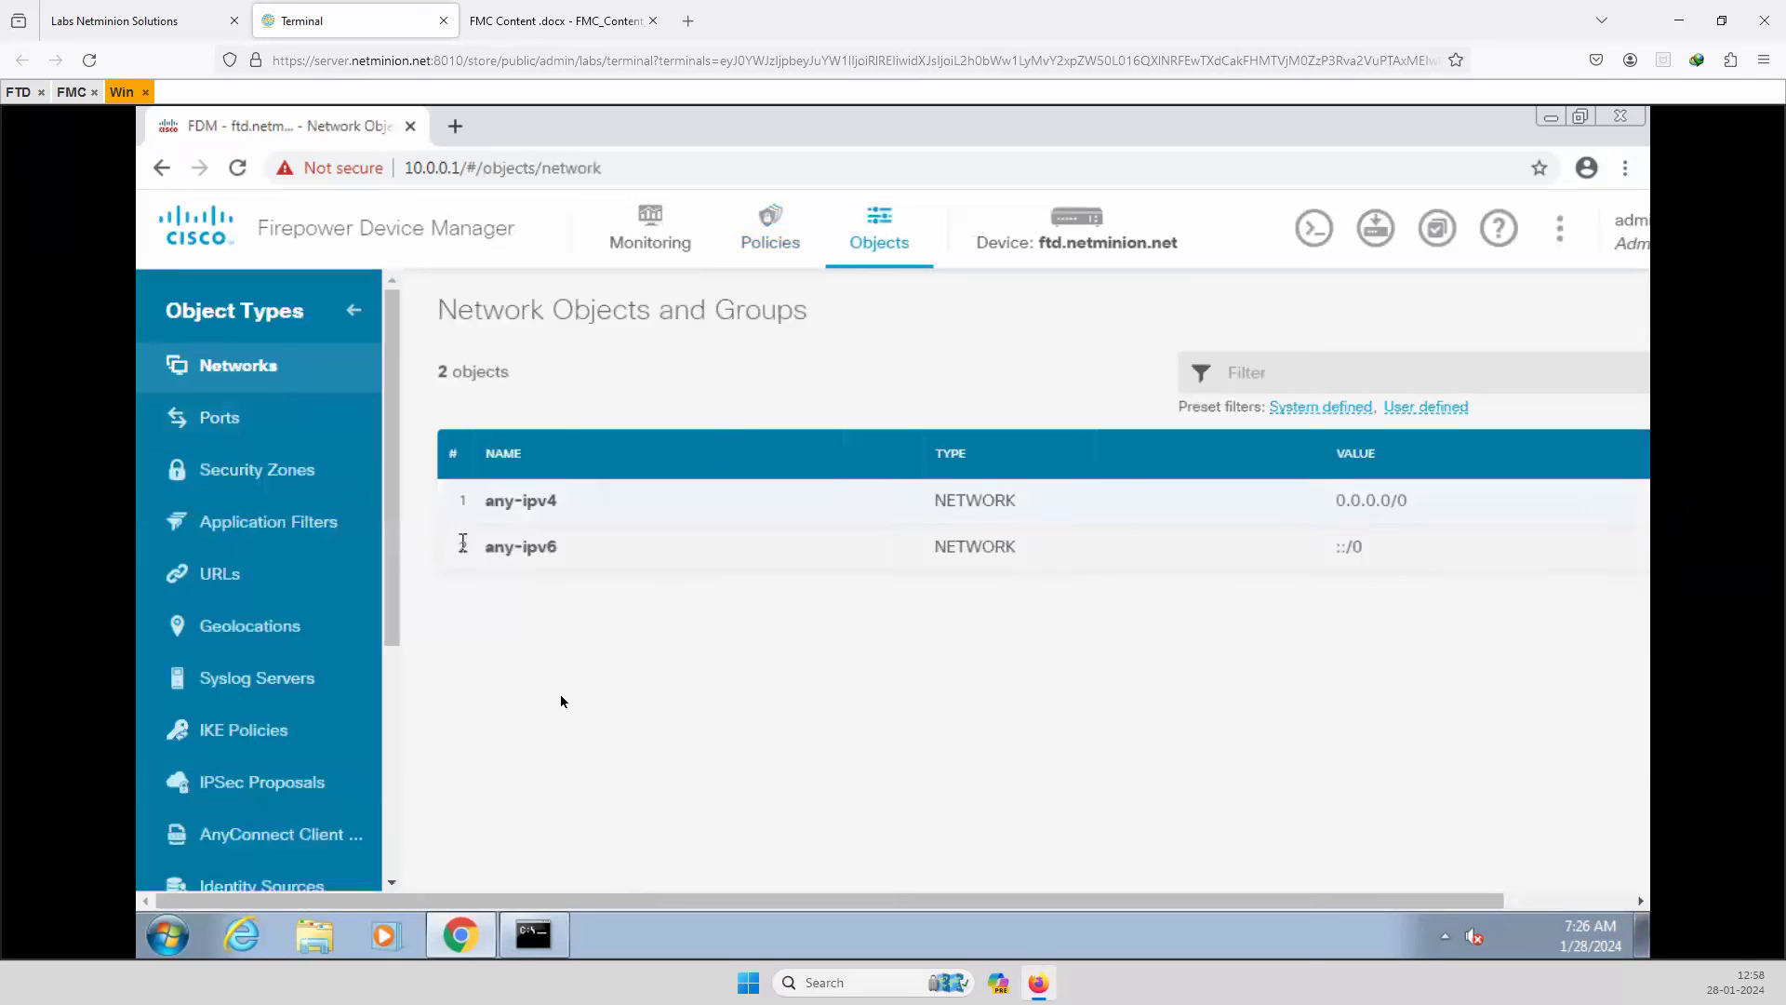
pyautogui.click(768, 231)
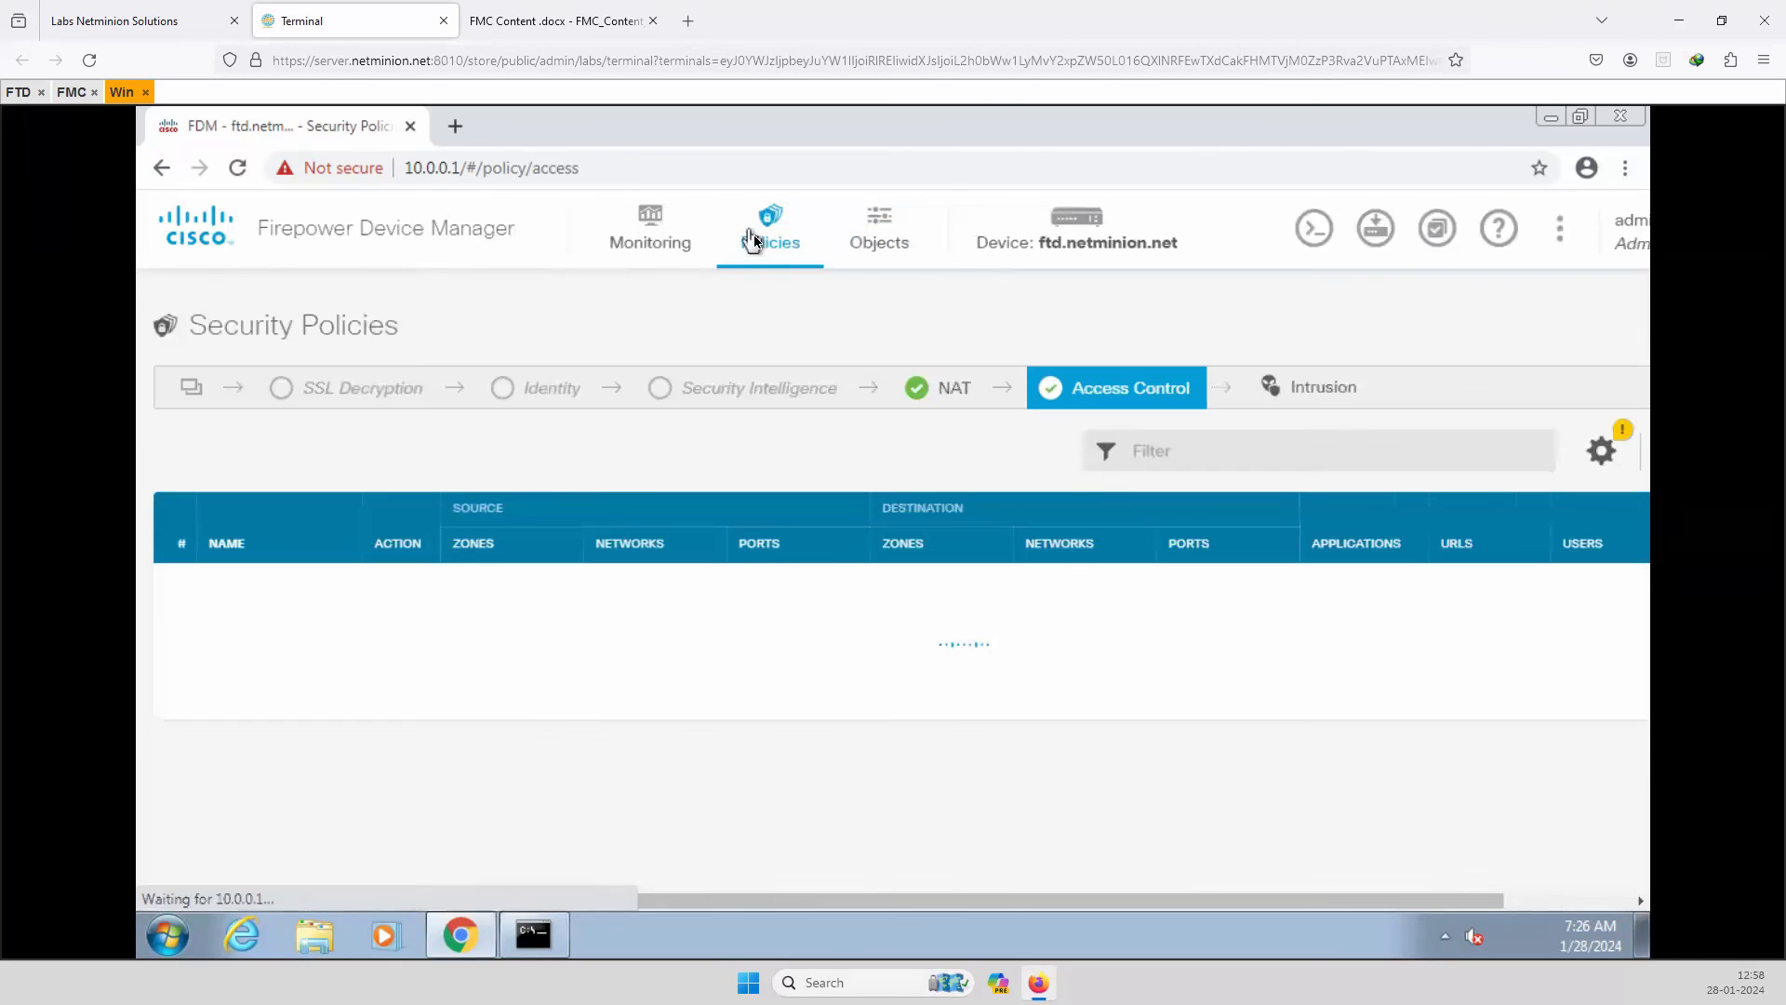
pyautogui.click(879, 242)
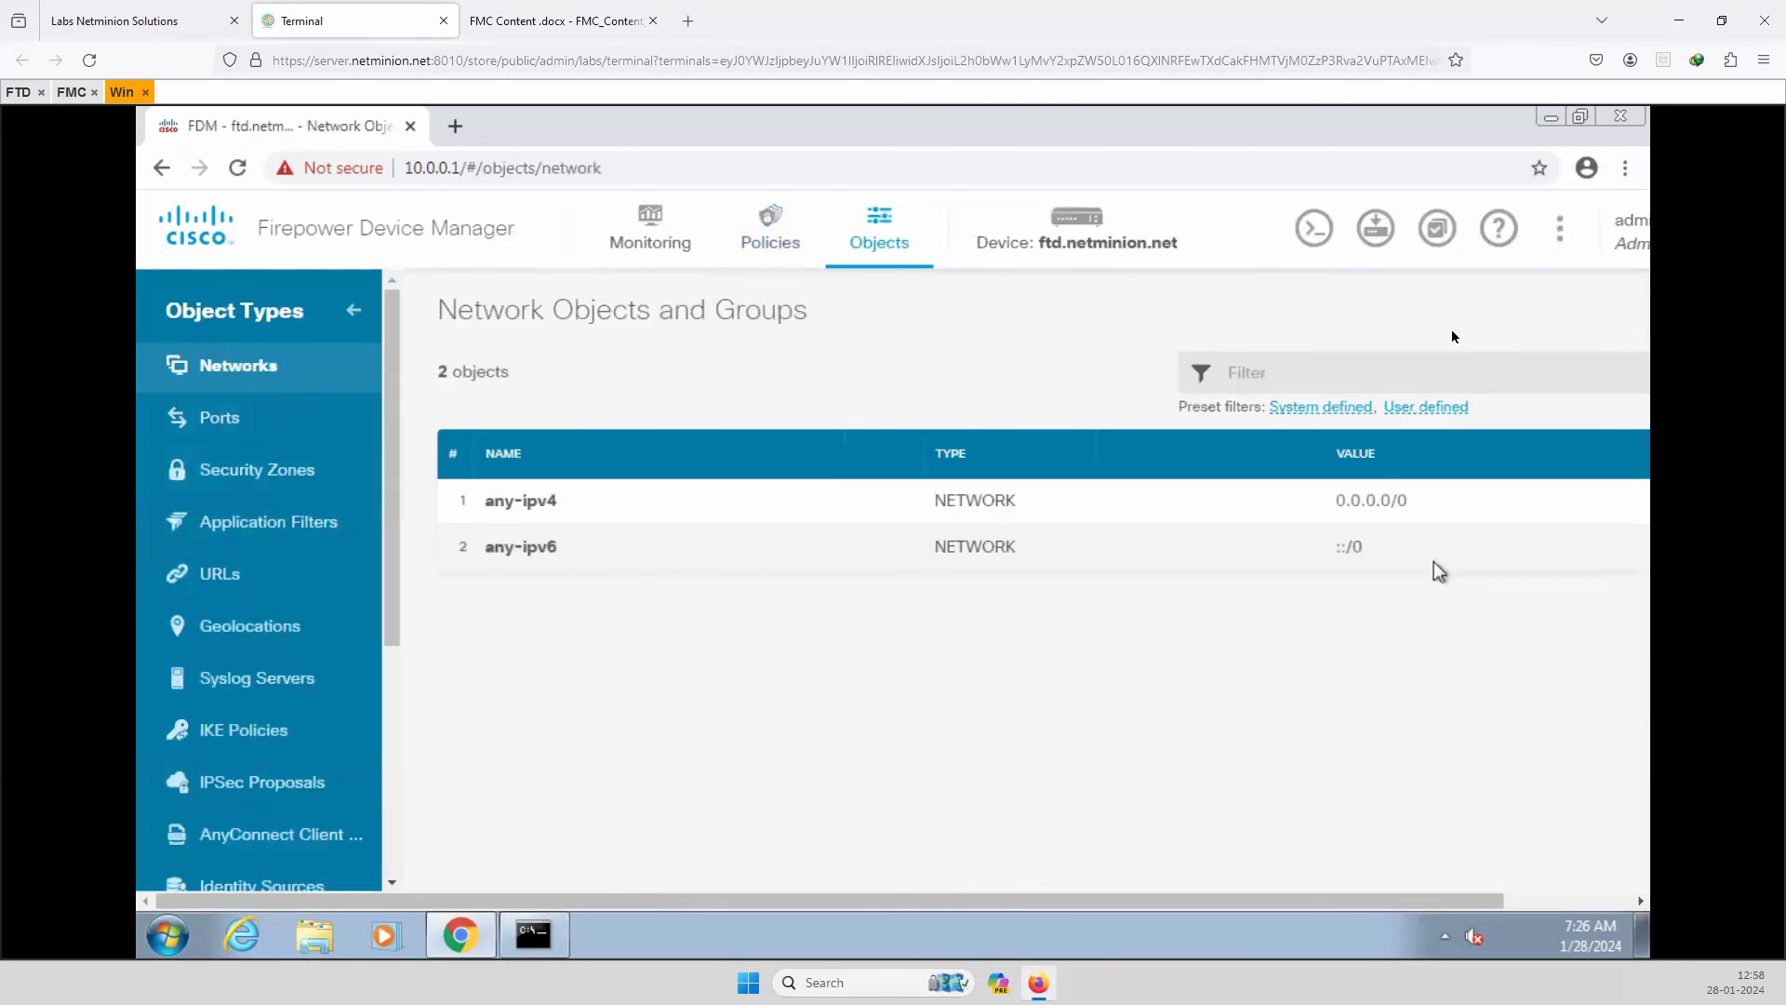
pyautogui.click(1315, 233)
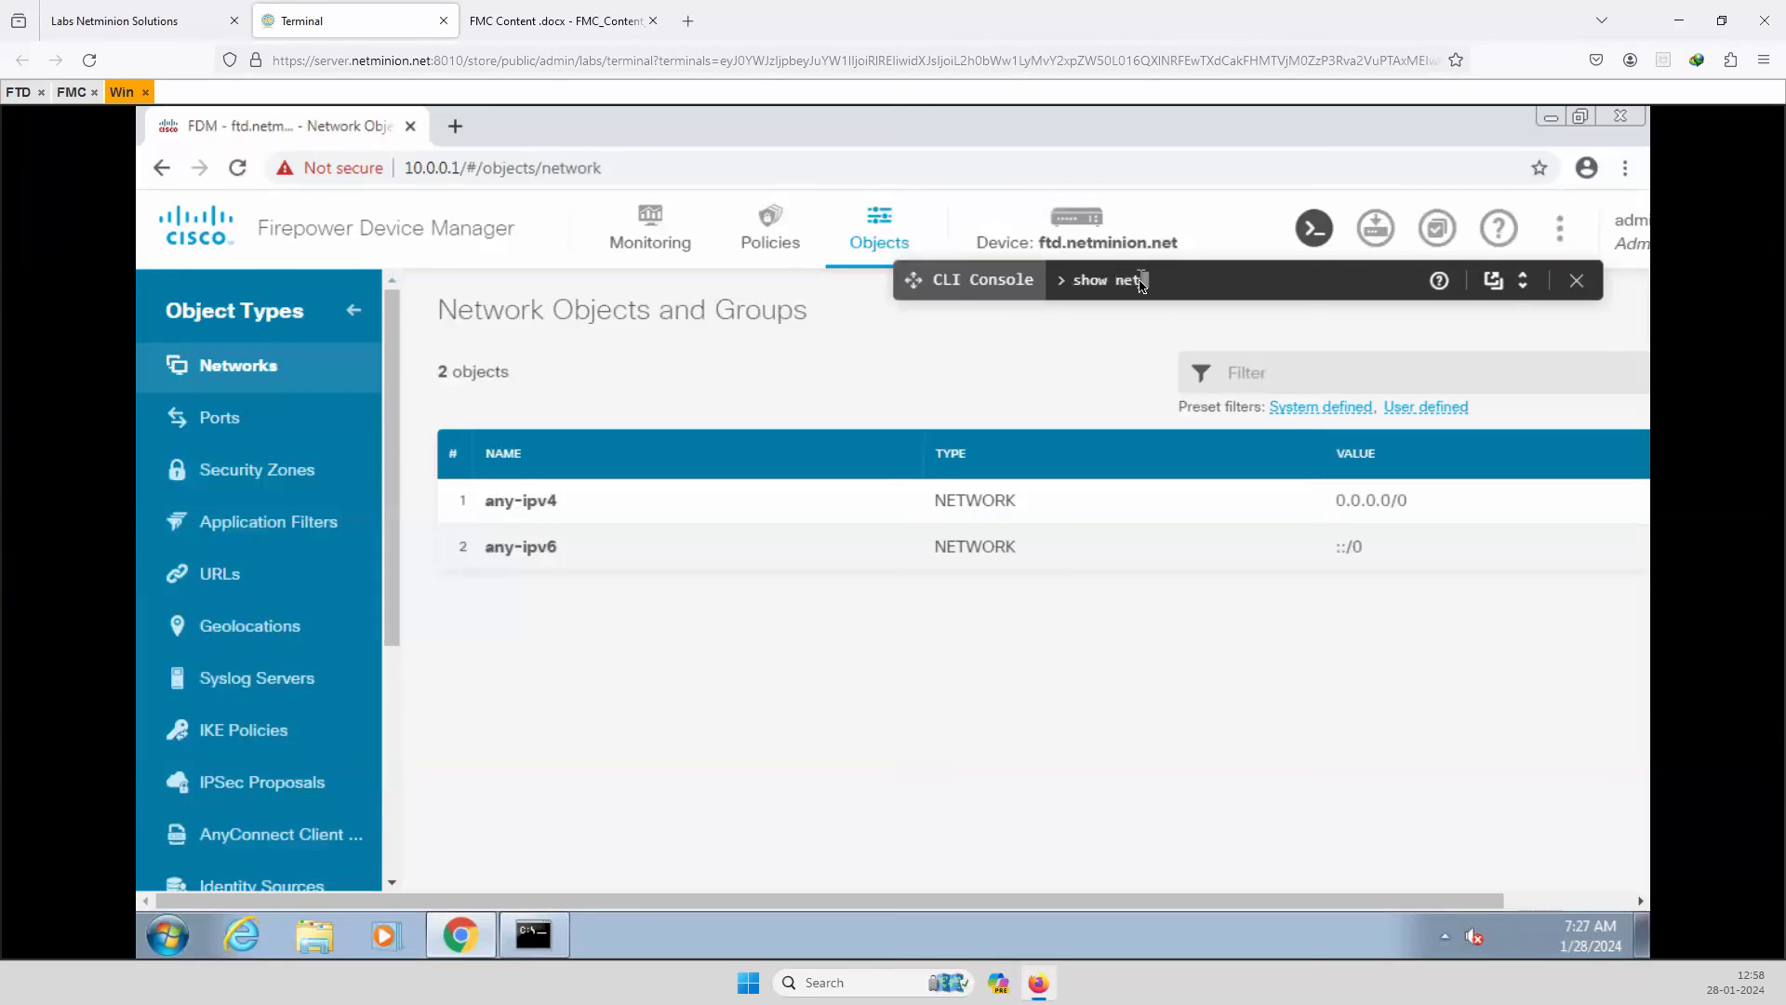
pyautogui.press('Return')
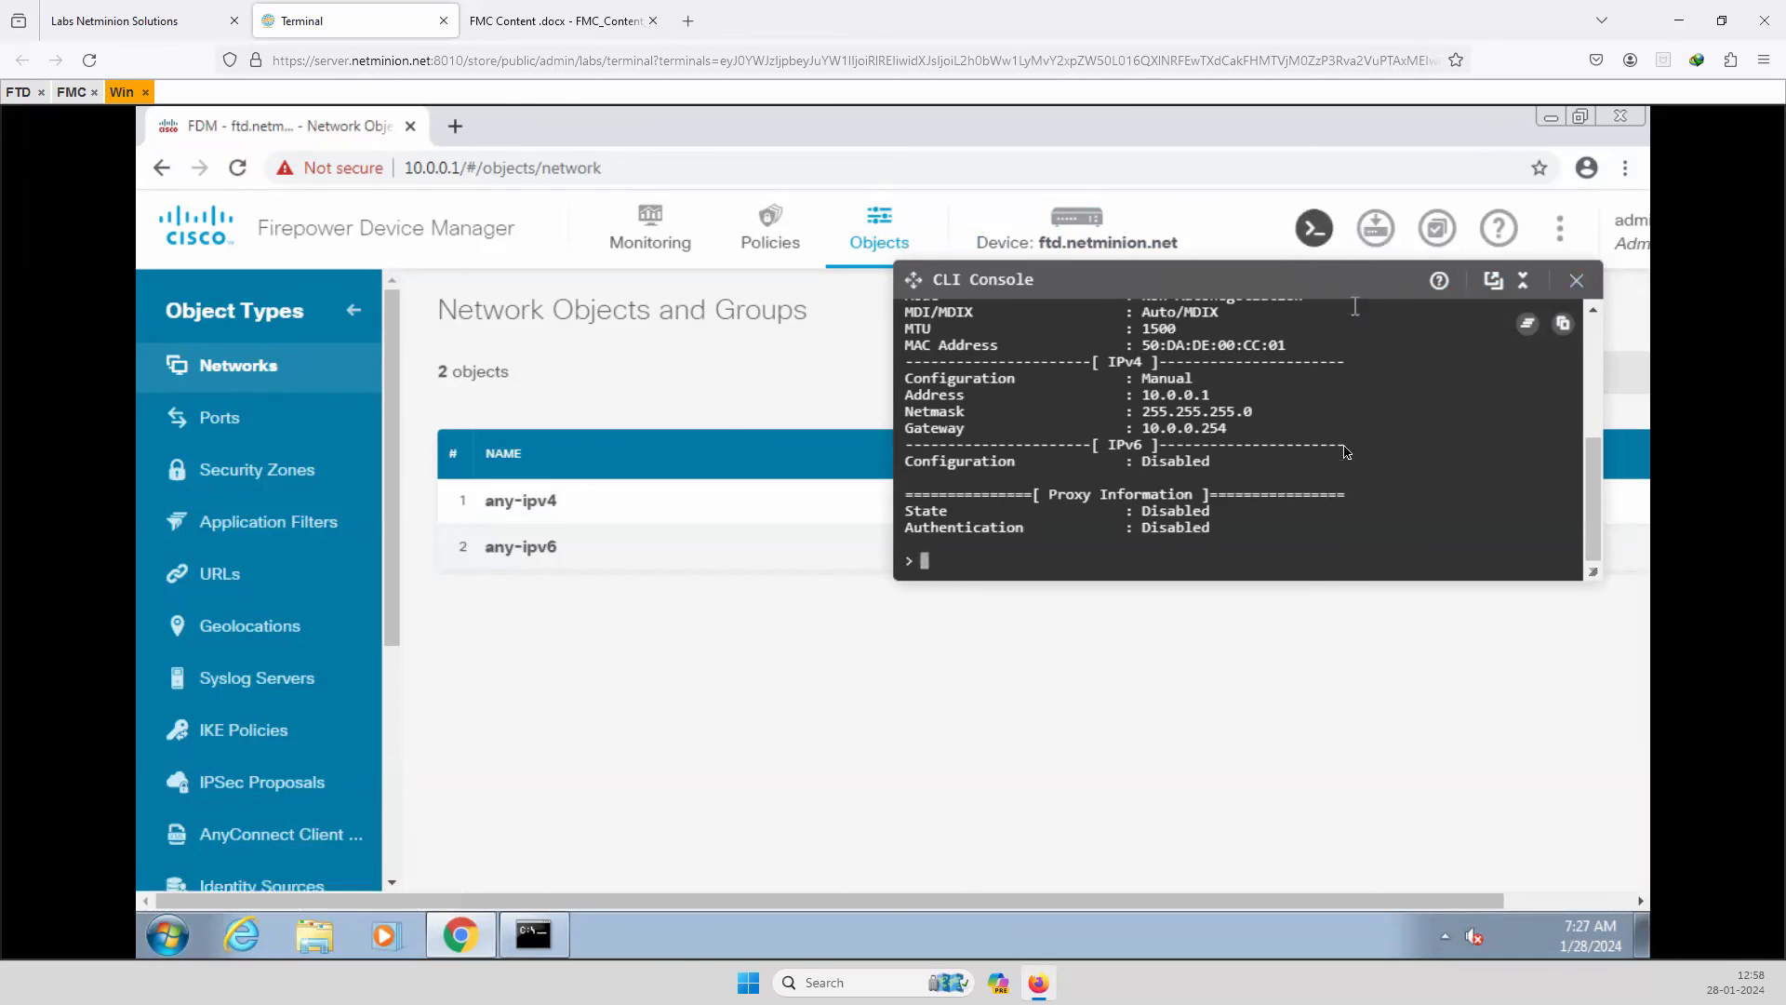
pyautogui.click(1576, 279)
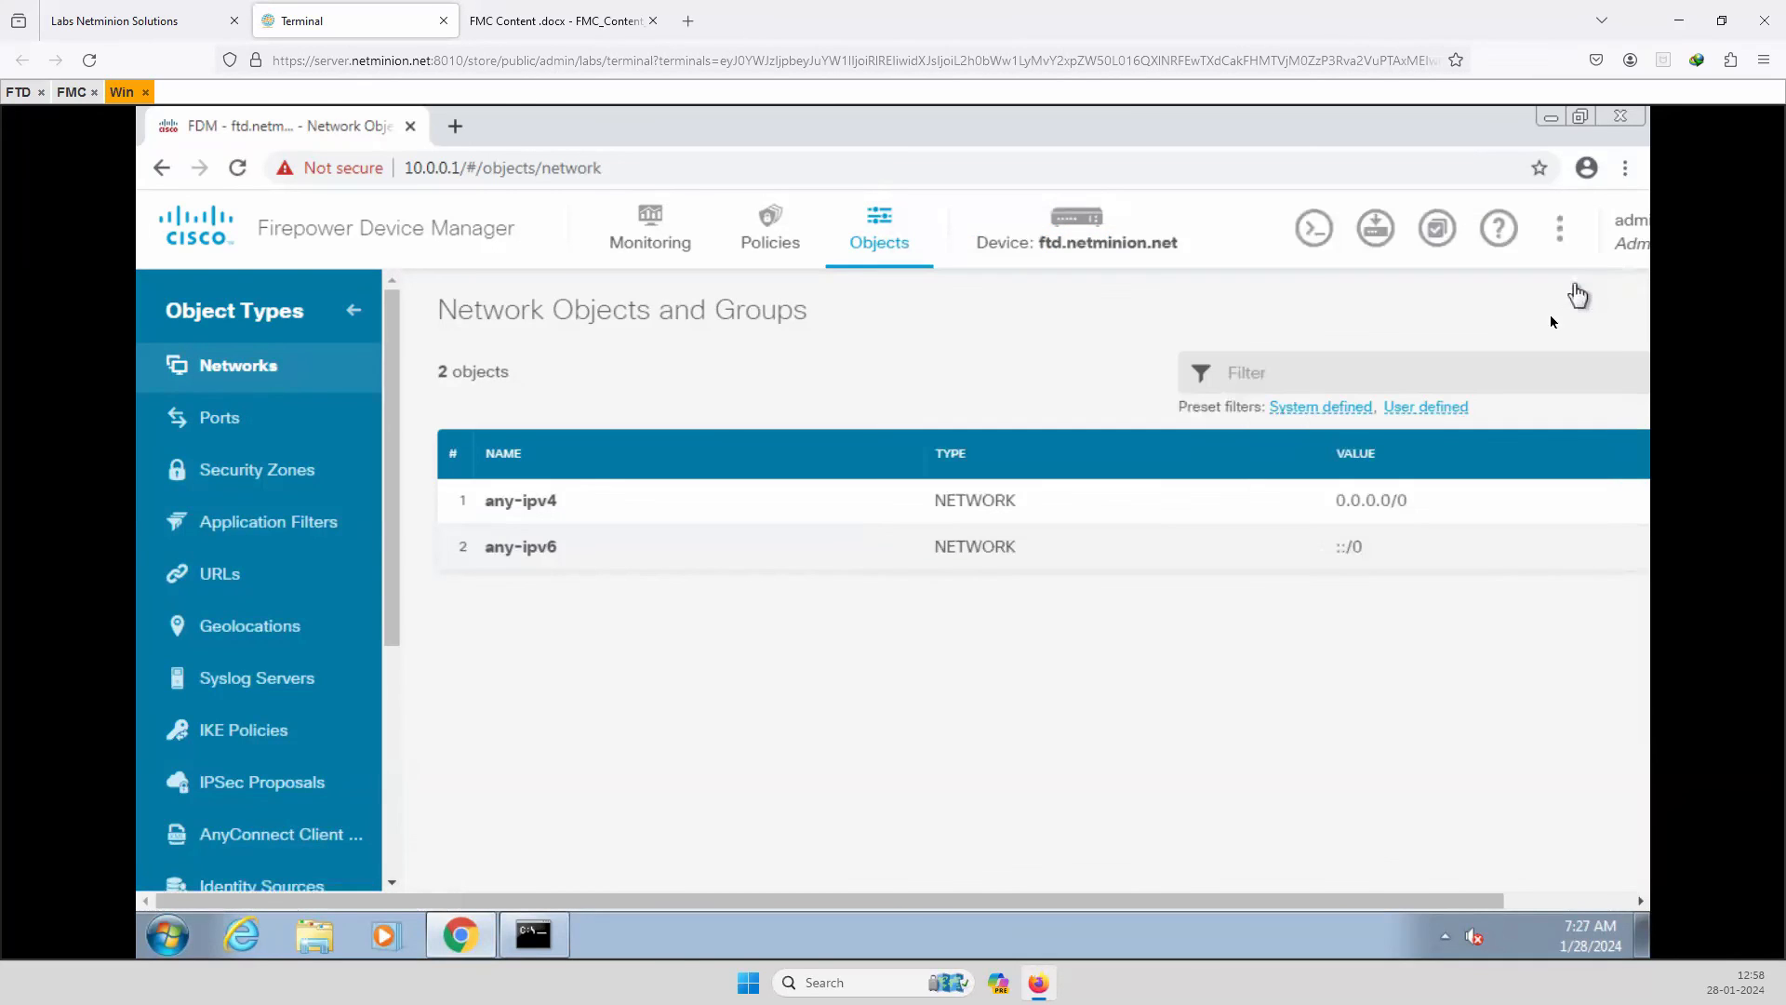
pyautogui.moveTo(922, 901); pyautogui.dragTo(1185, 895)
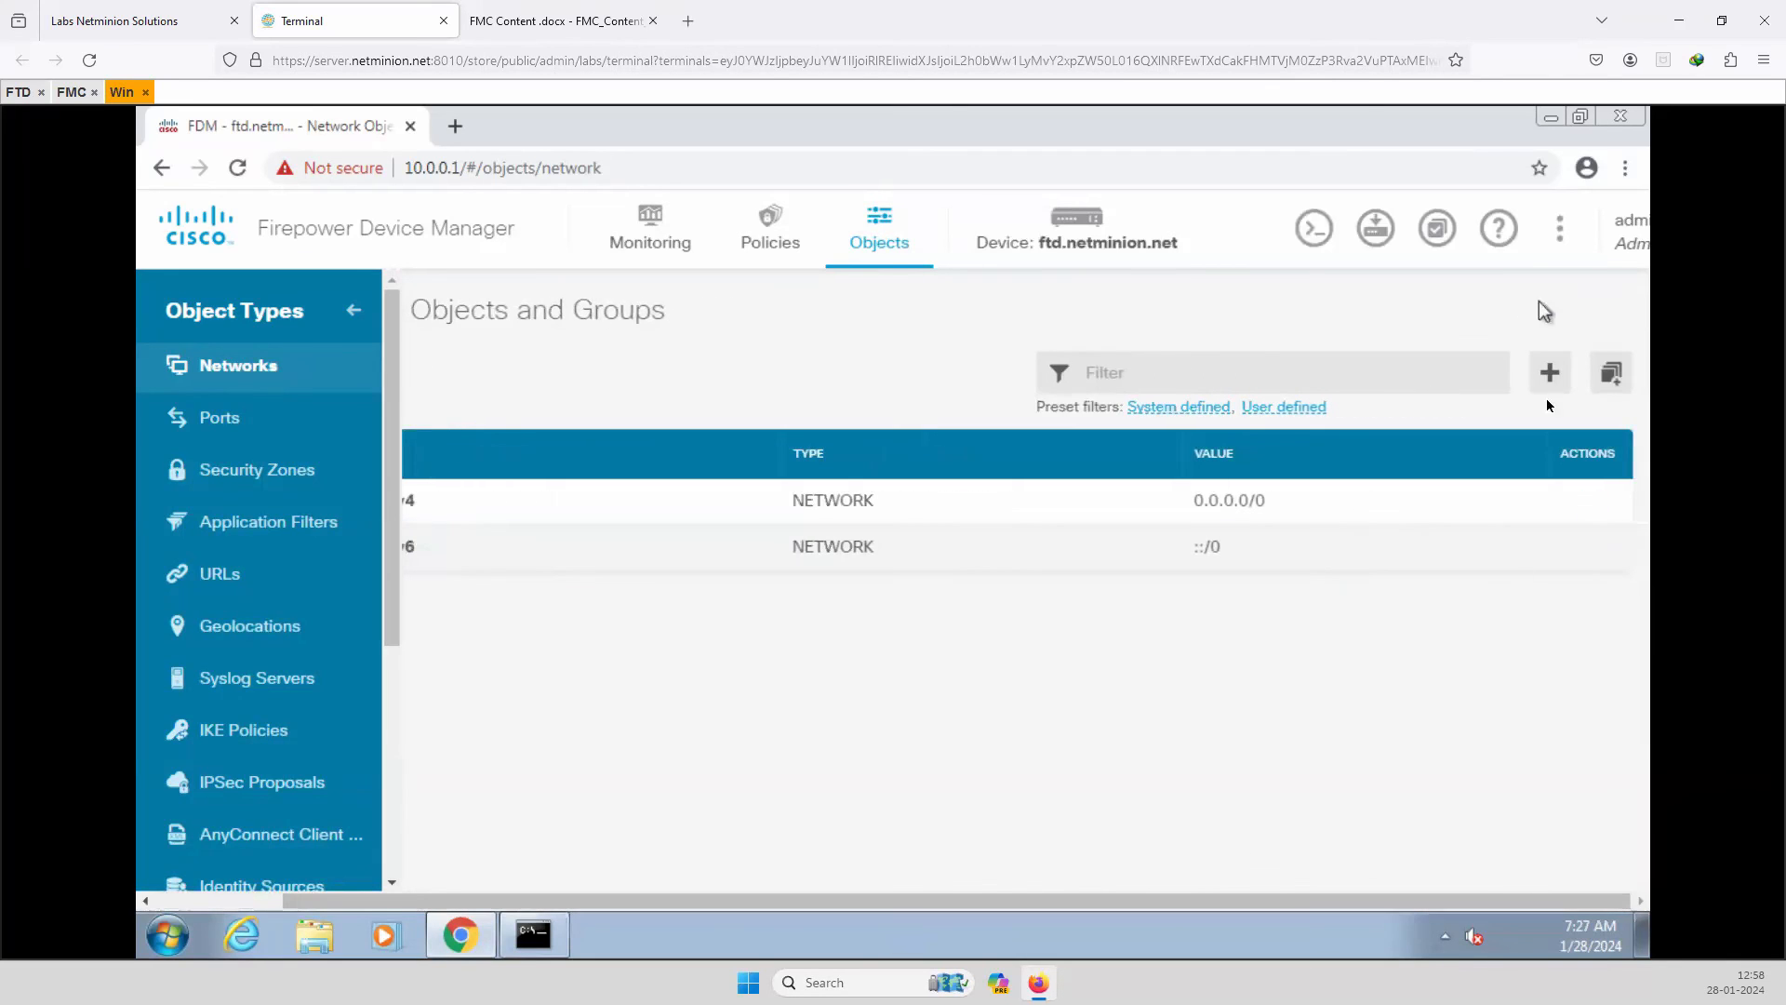
pyautogui.click(1629, 242)
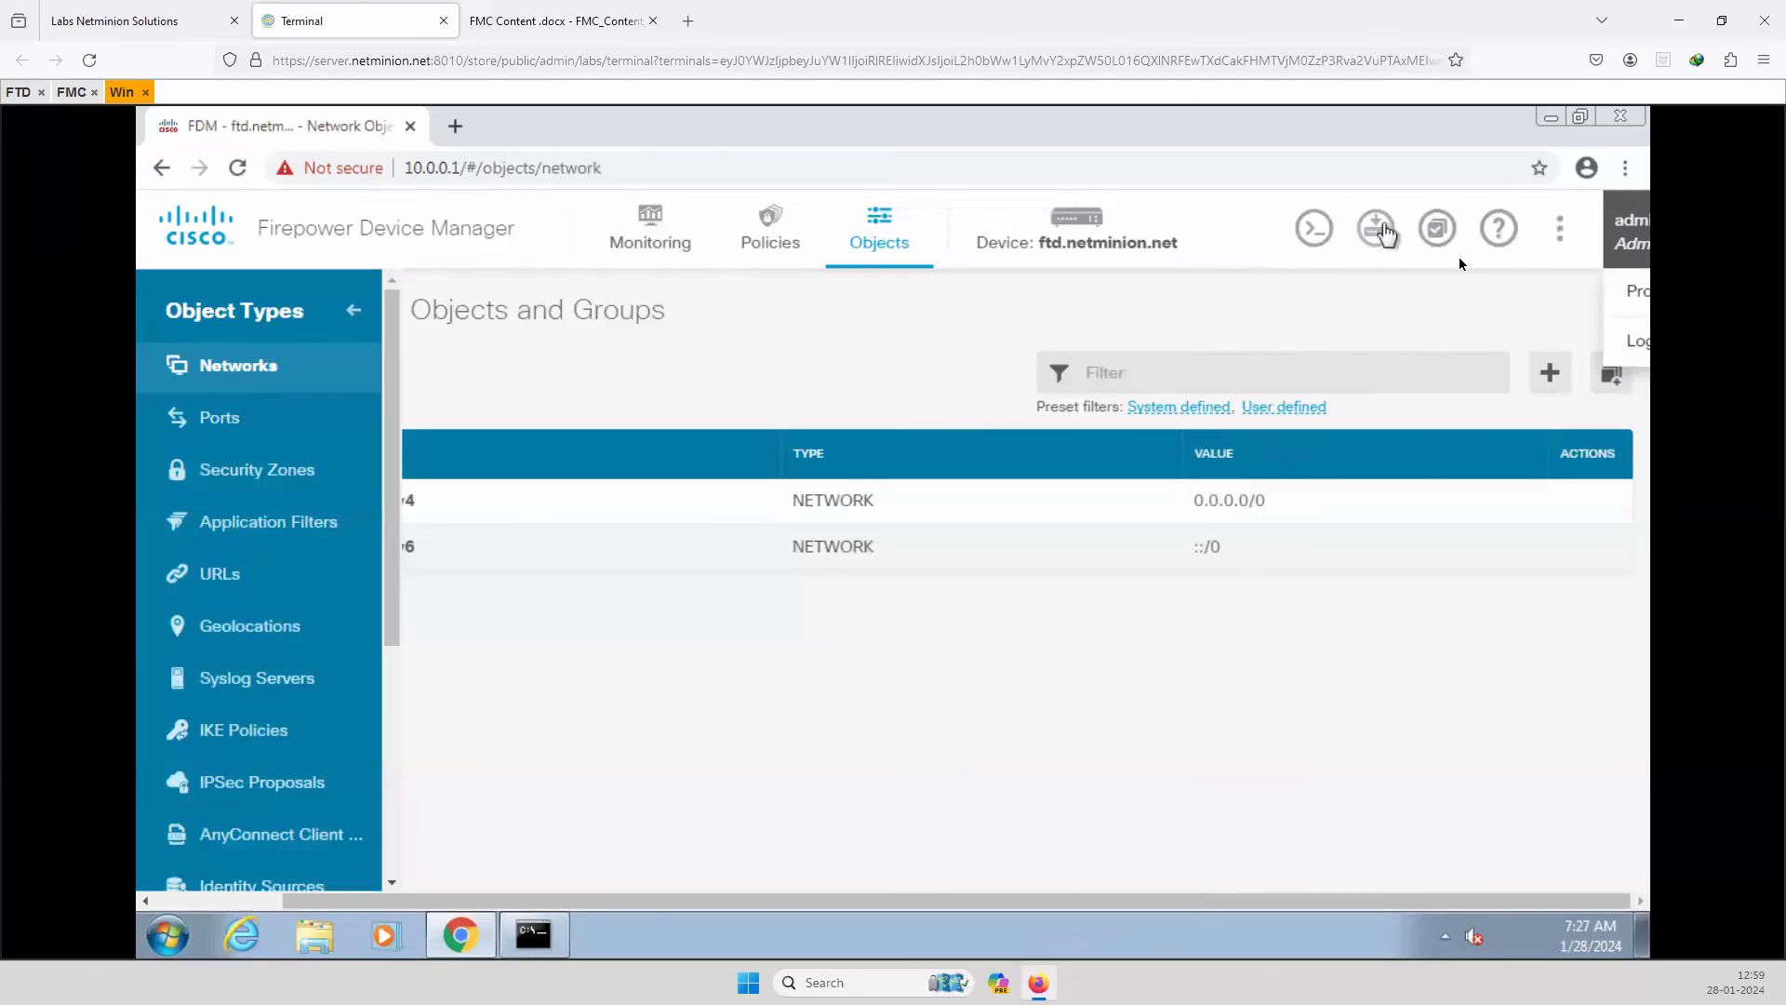
# Show all five interfaces from the Device page: outside unaddressed, inside at 192.168.45.1.
pyautogui.click(1074, 244)
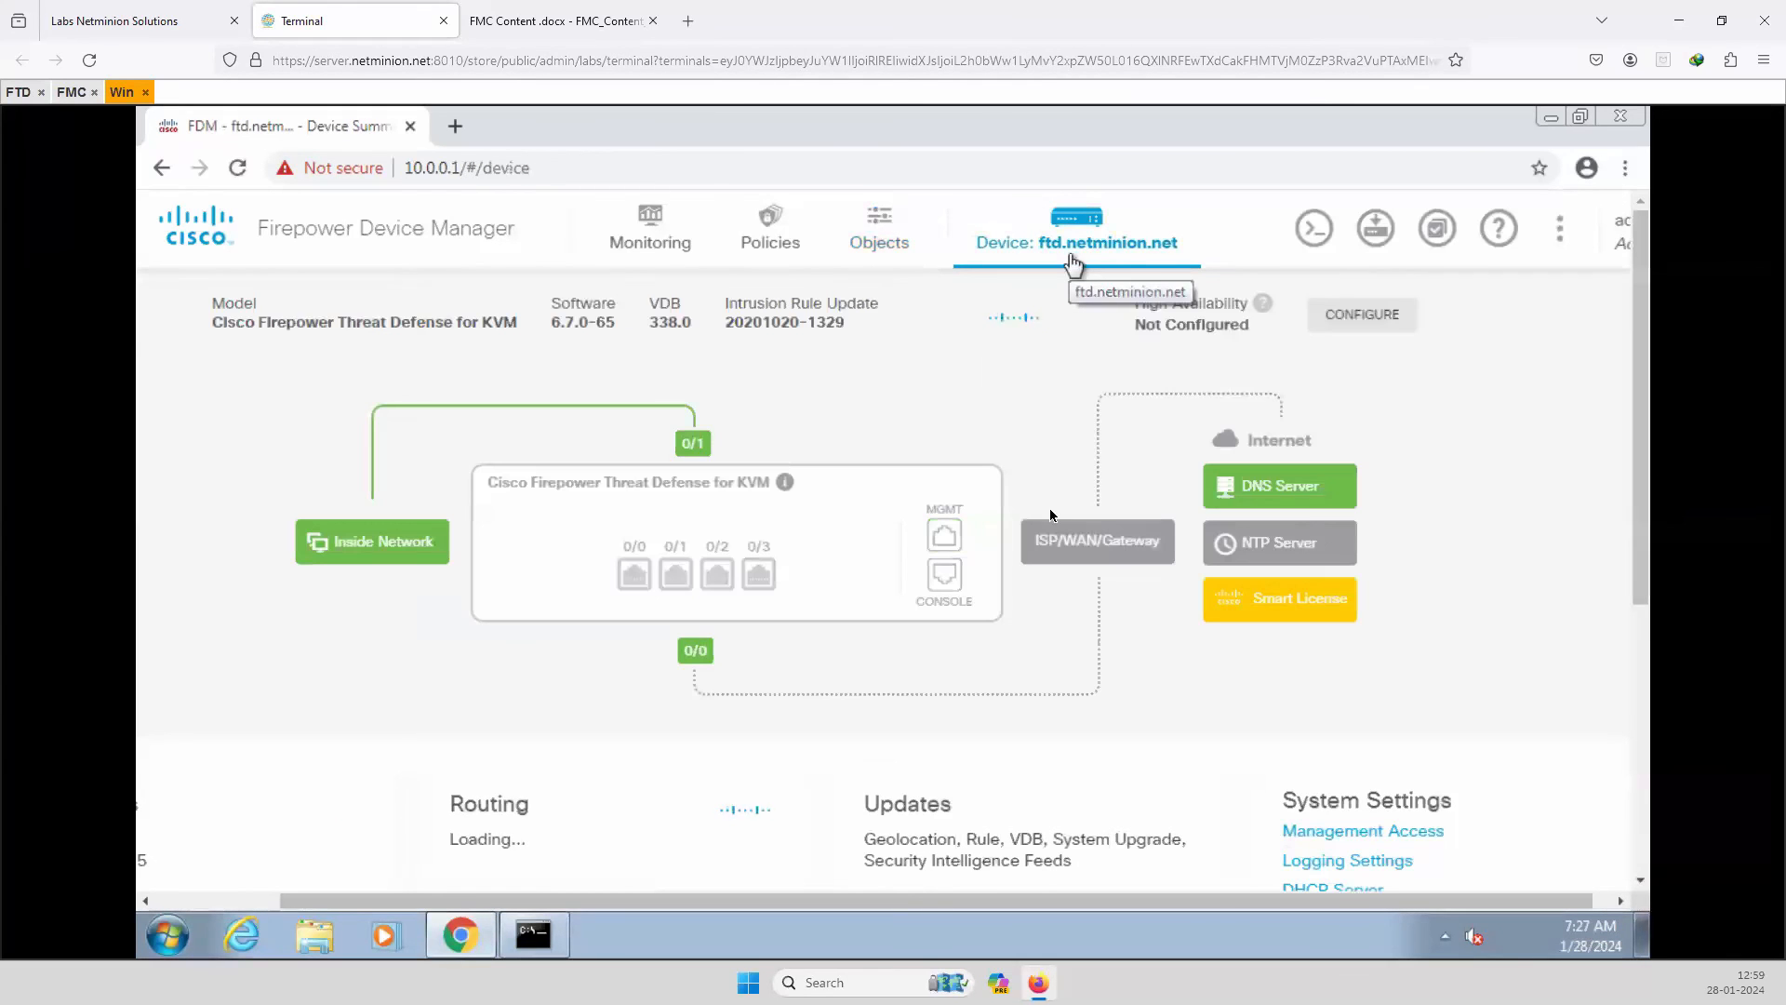
pyautogui.scroll(-5, 1064, 606)
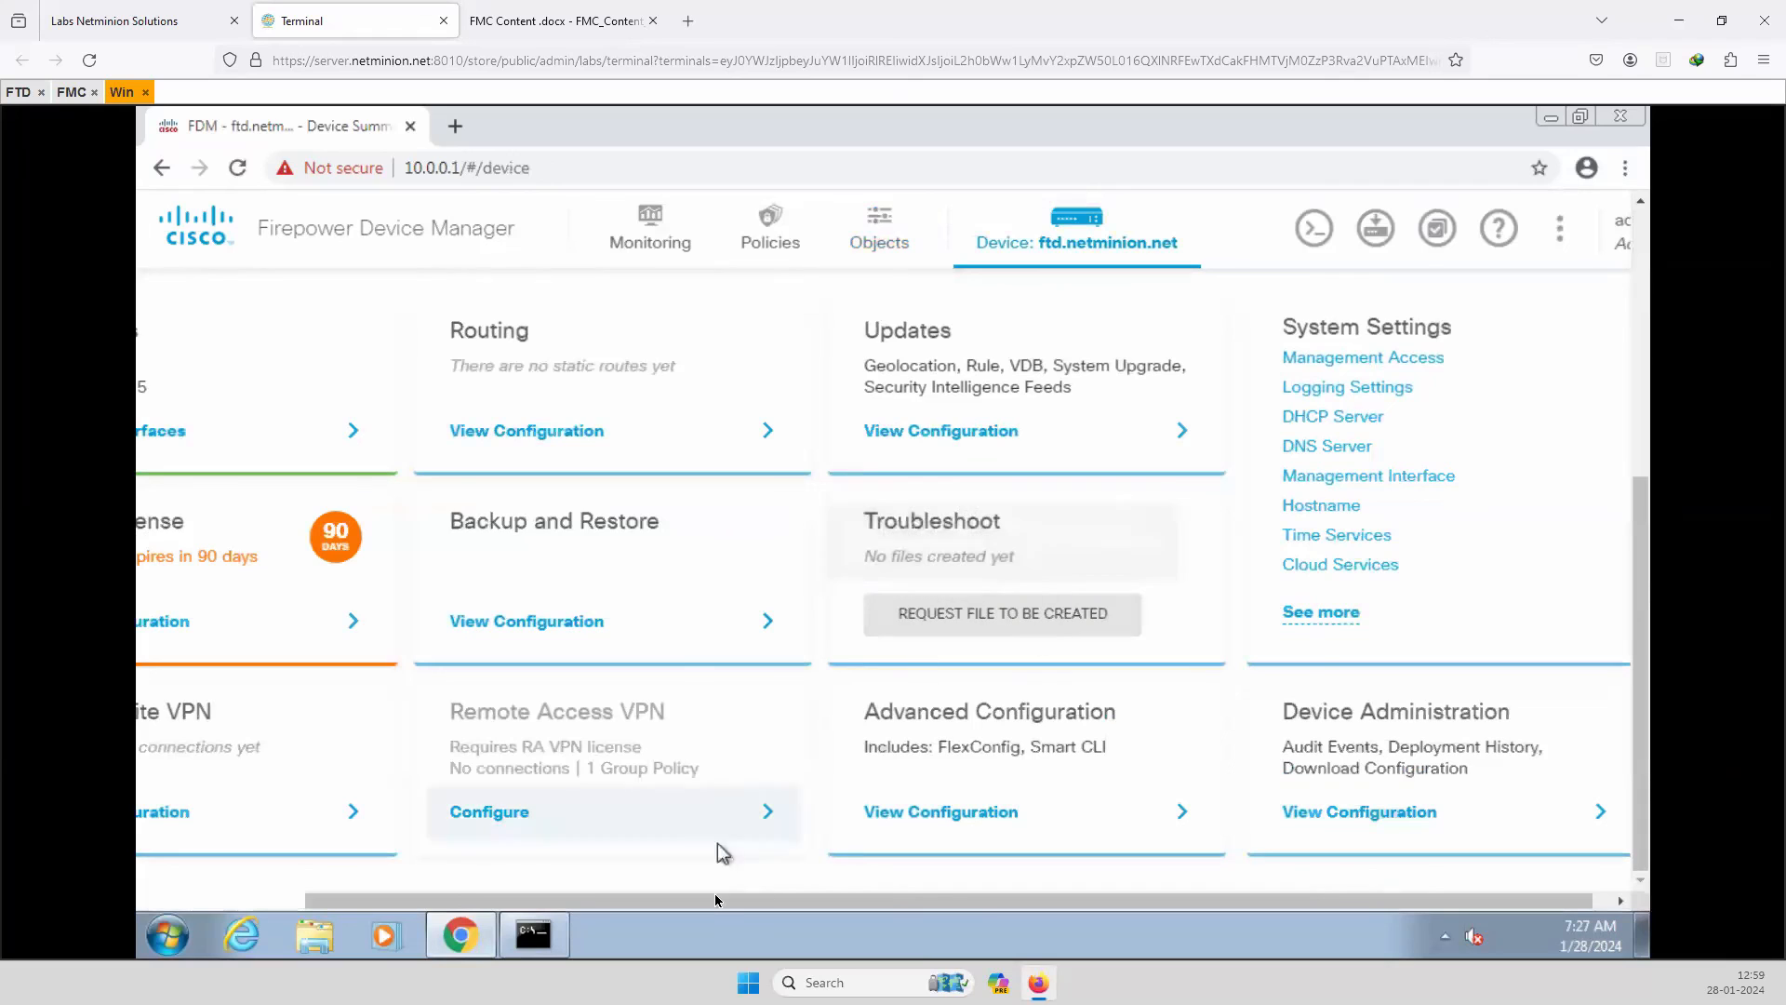
pyautogui.moveTo(712, 905); pyautogui.dragTo(491, 903)
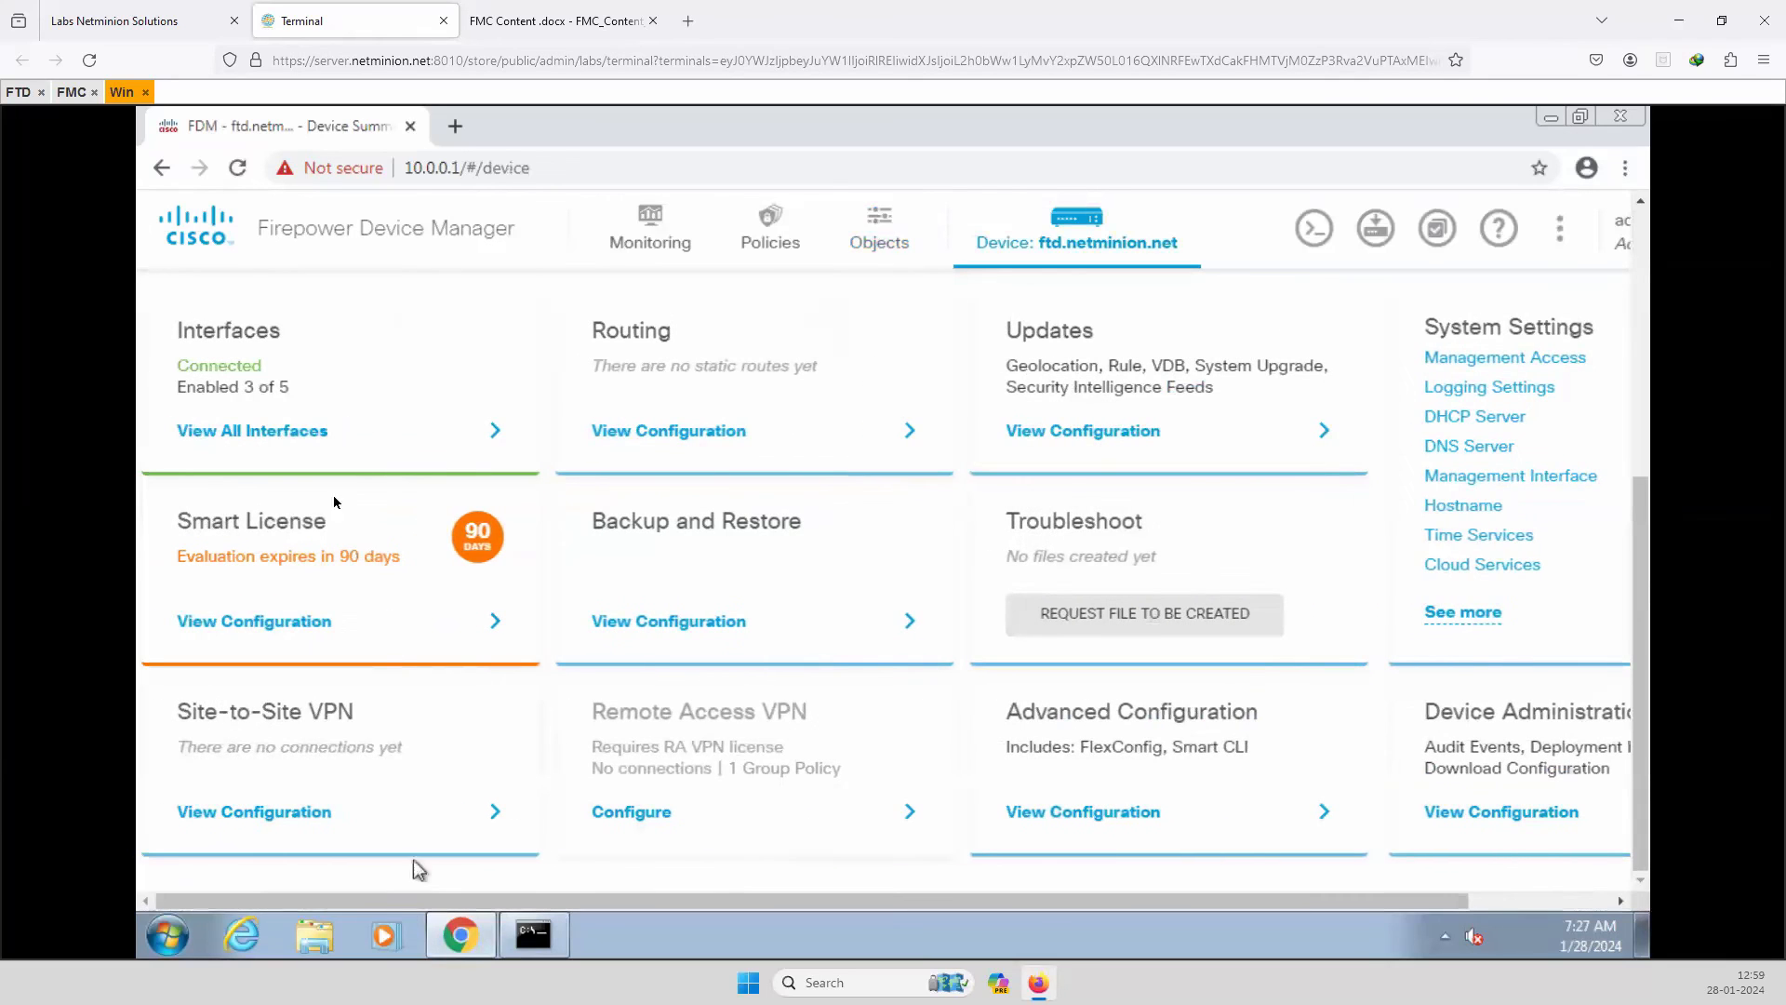
pyautogui.click(255, 433)
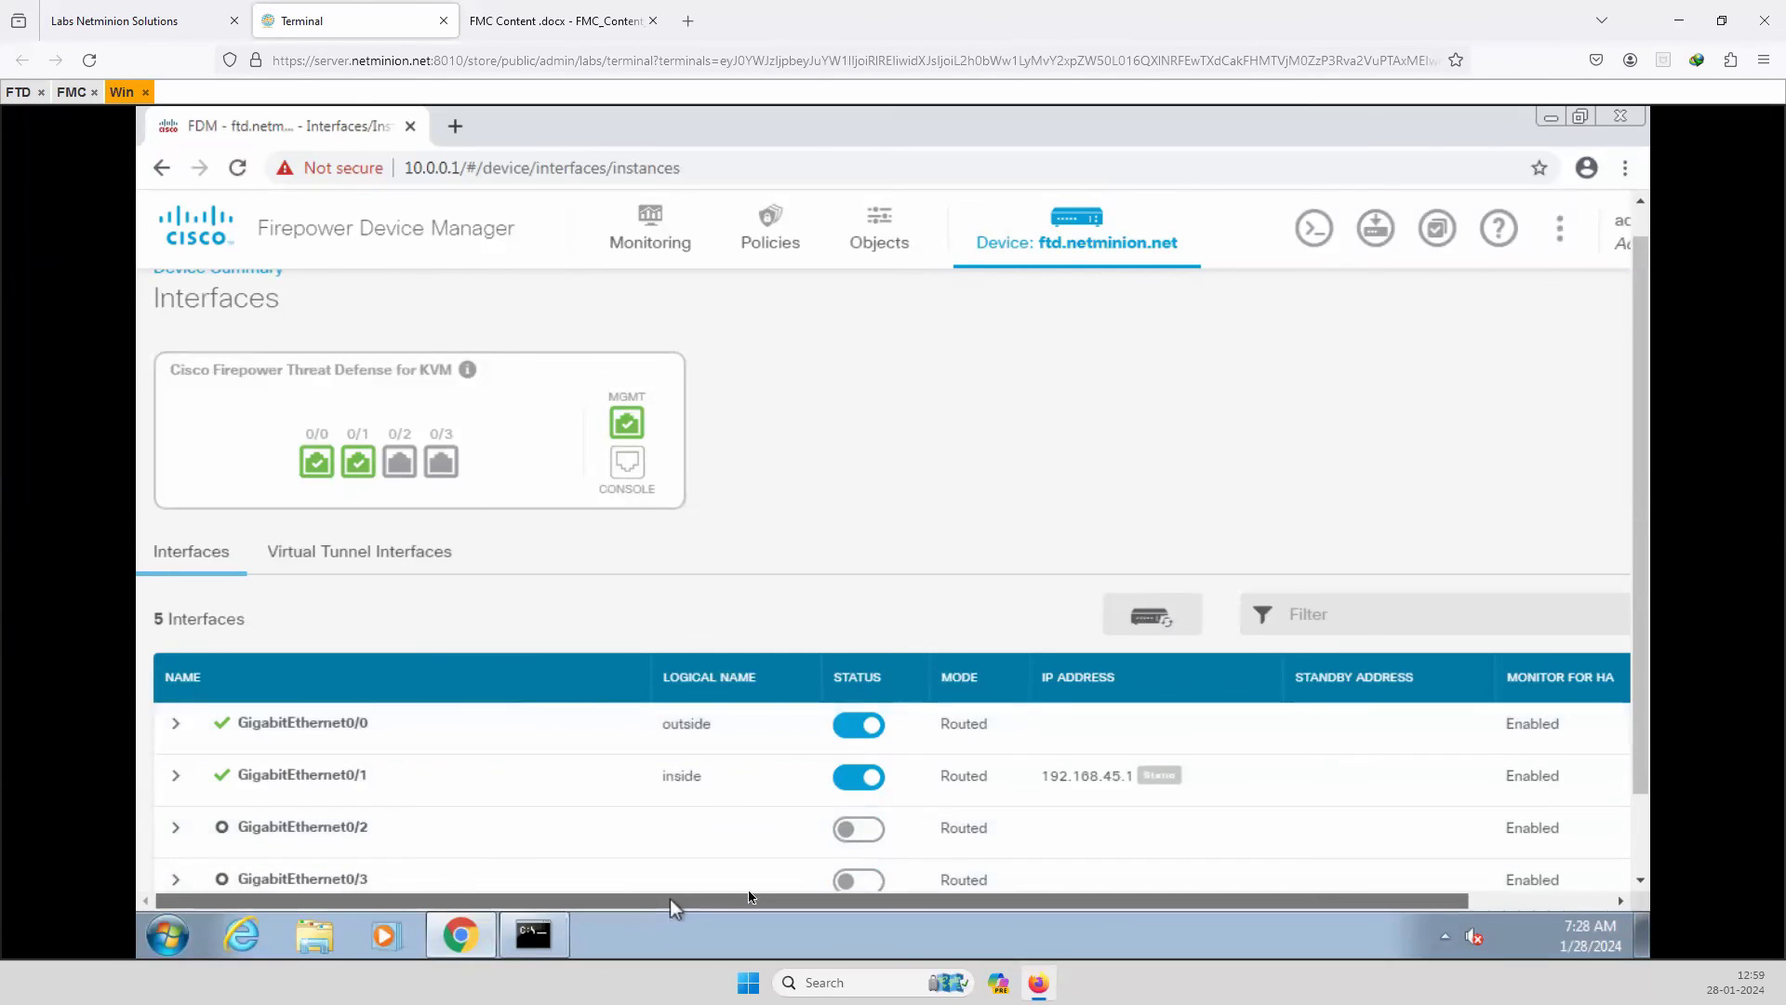
pyautogui.moveTo(670, 901); pyautogui.dragTo(1016, 881)
pyautogui.moveTo(1197, 880); pyautogui.dragTo(1245, 886)
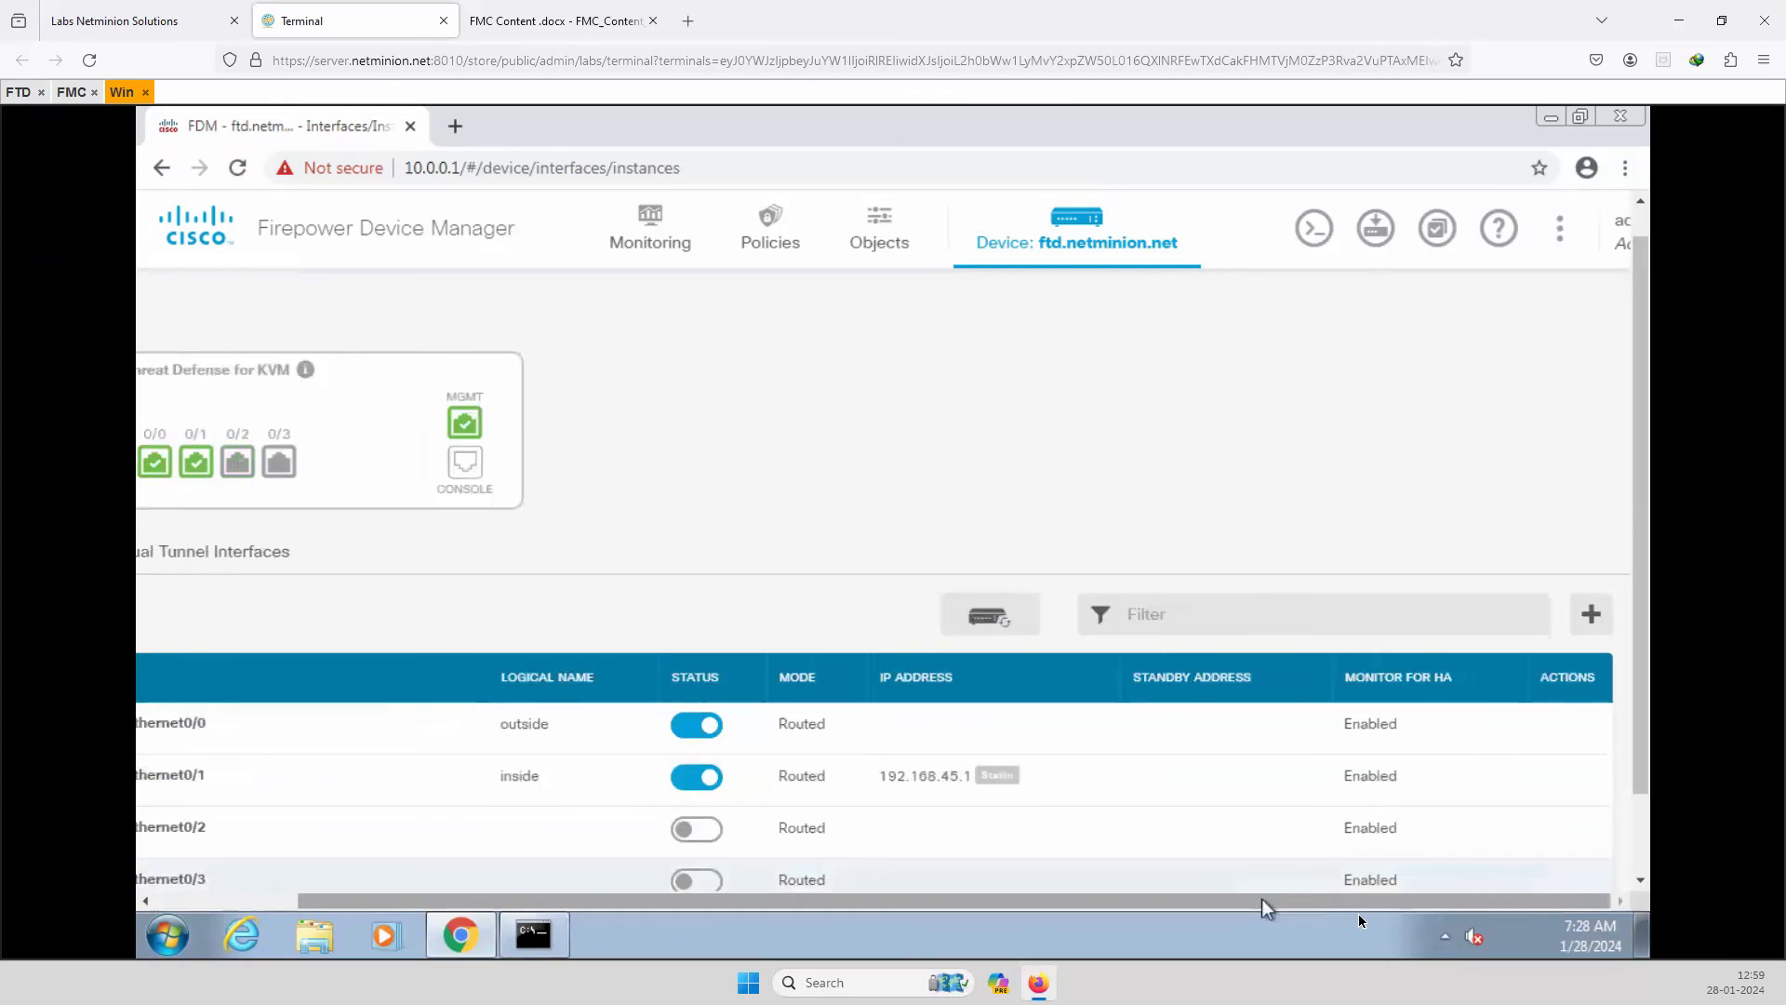
pyautogui.moveTo(1588, 732)
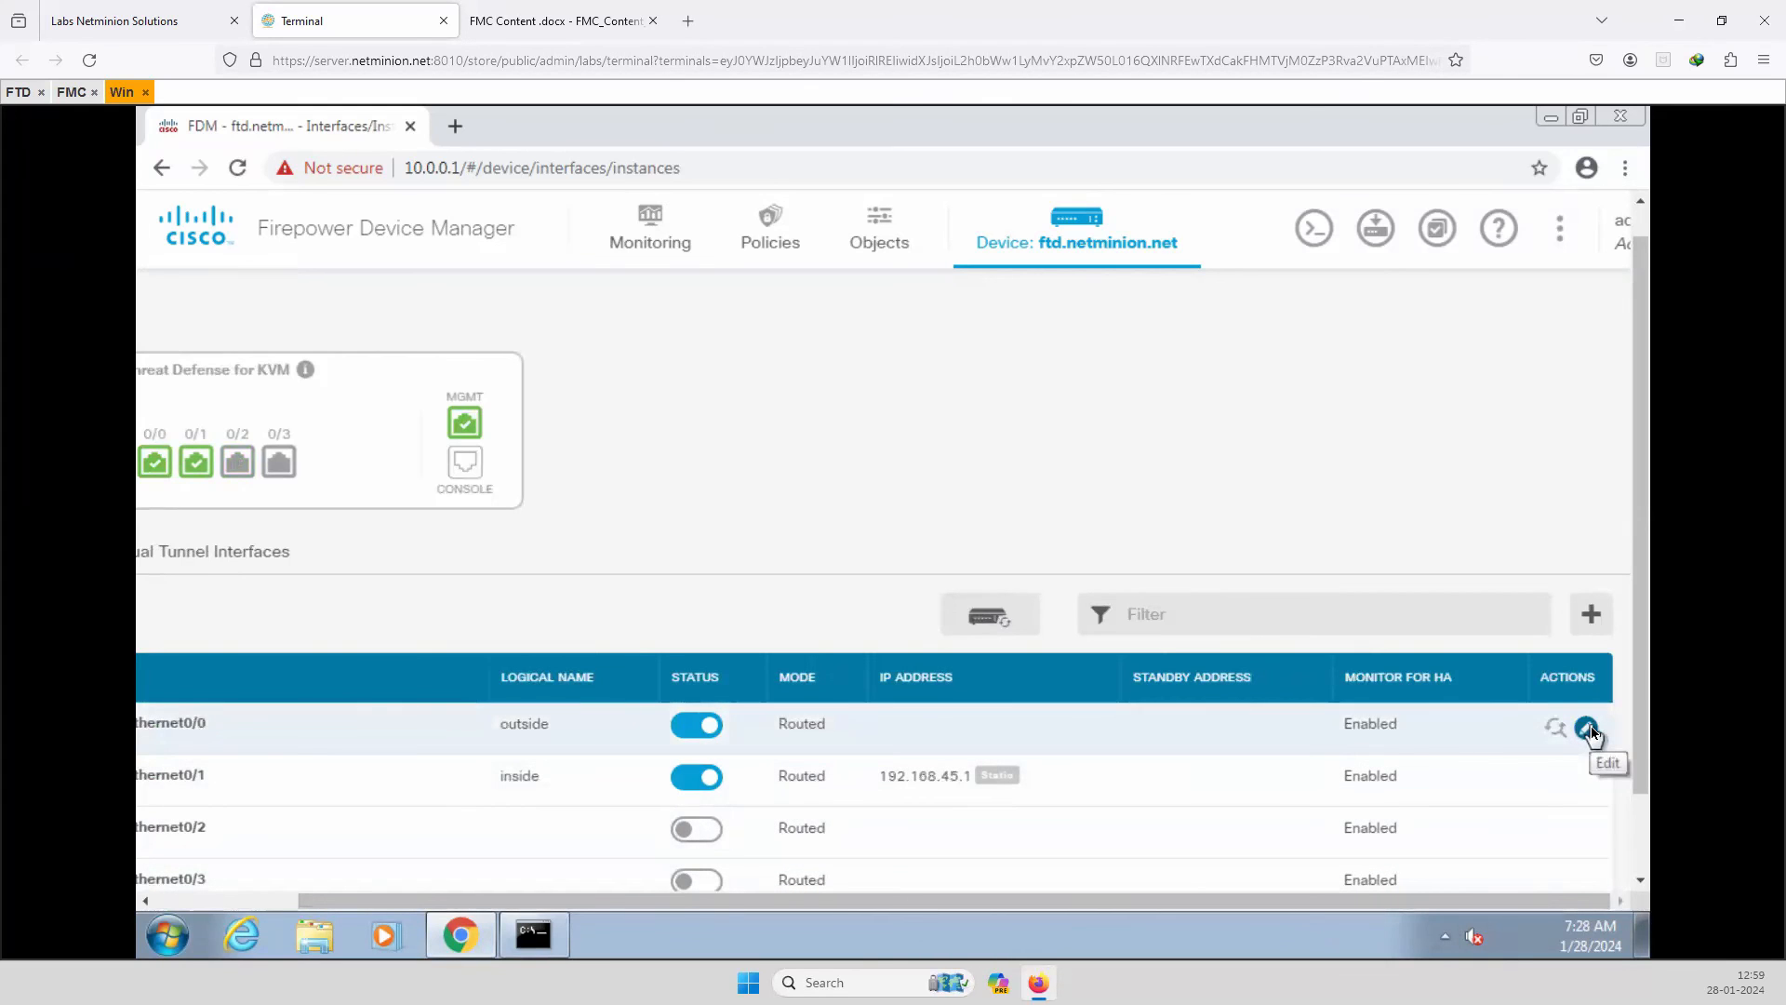
# Change outside interface GigabitEthernet0/0 from DHCP to static 100.0.0.1/24 and save it.
pyautogui.click(1588, 729)
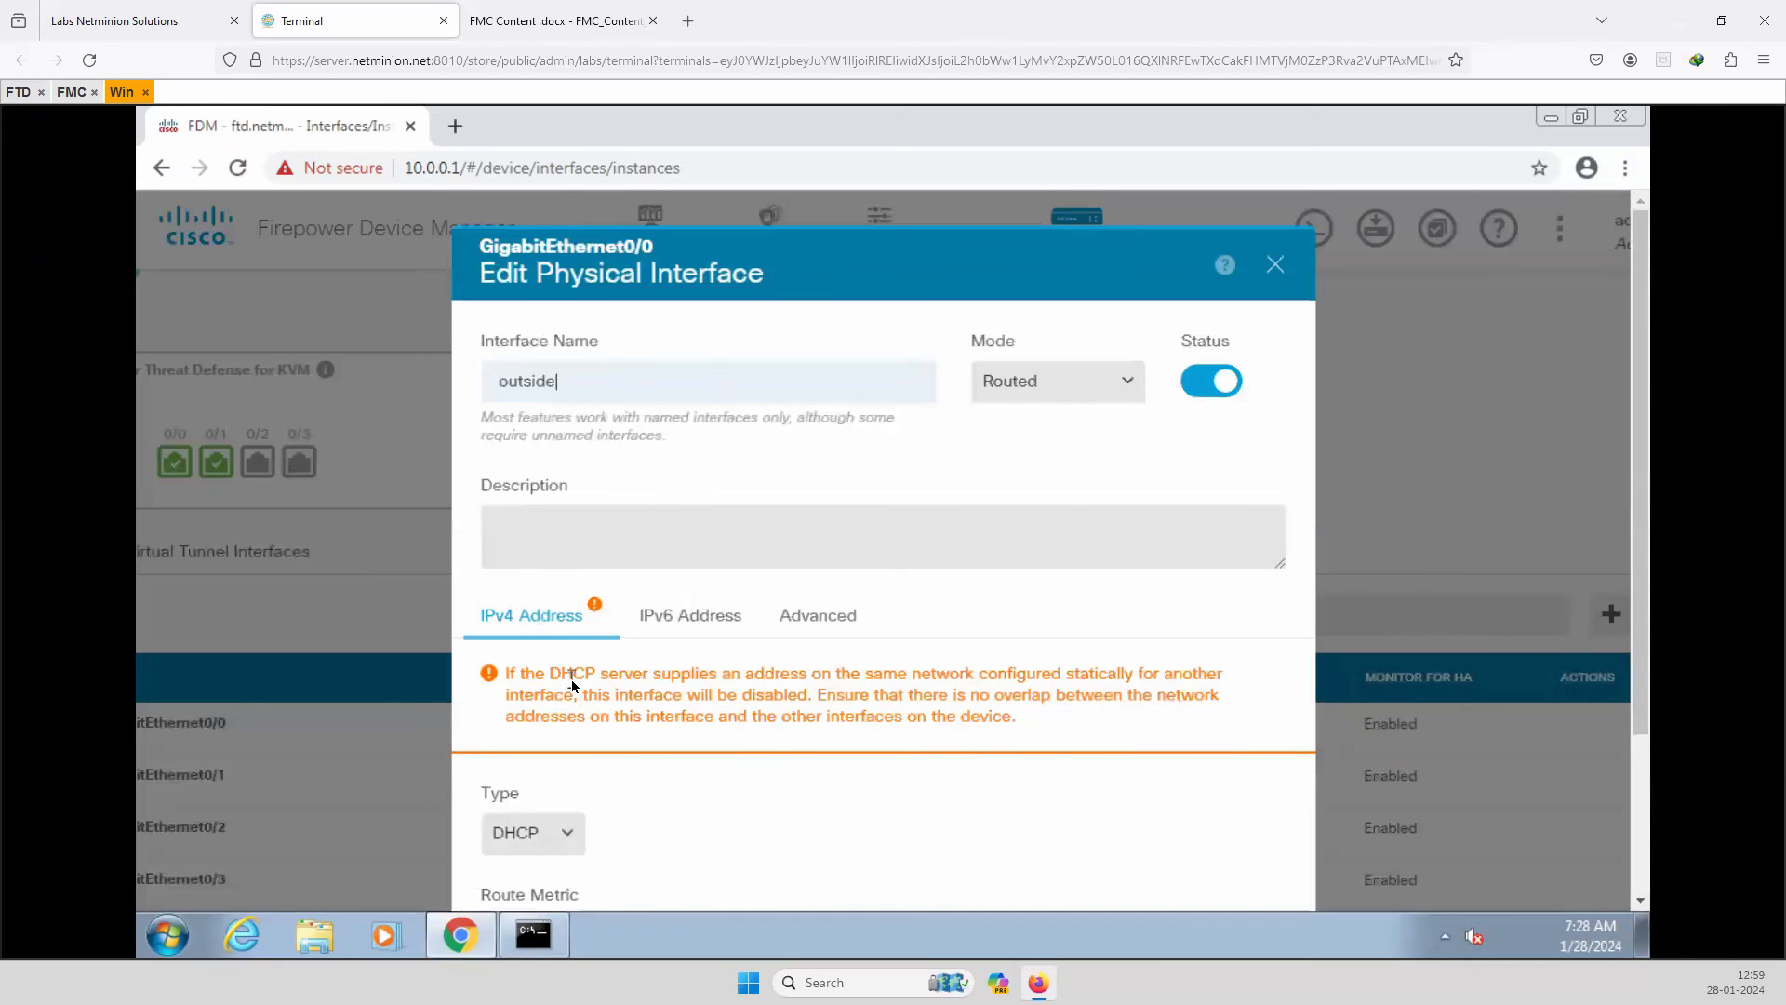
pyautogui.scroll(-1, 569, 707)
pyautogui.click(556, 726)
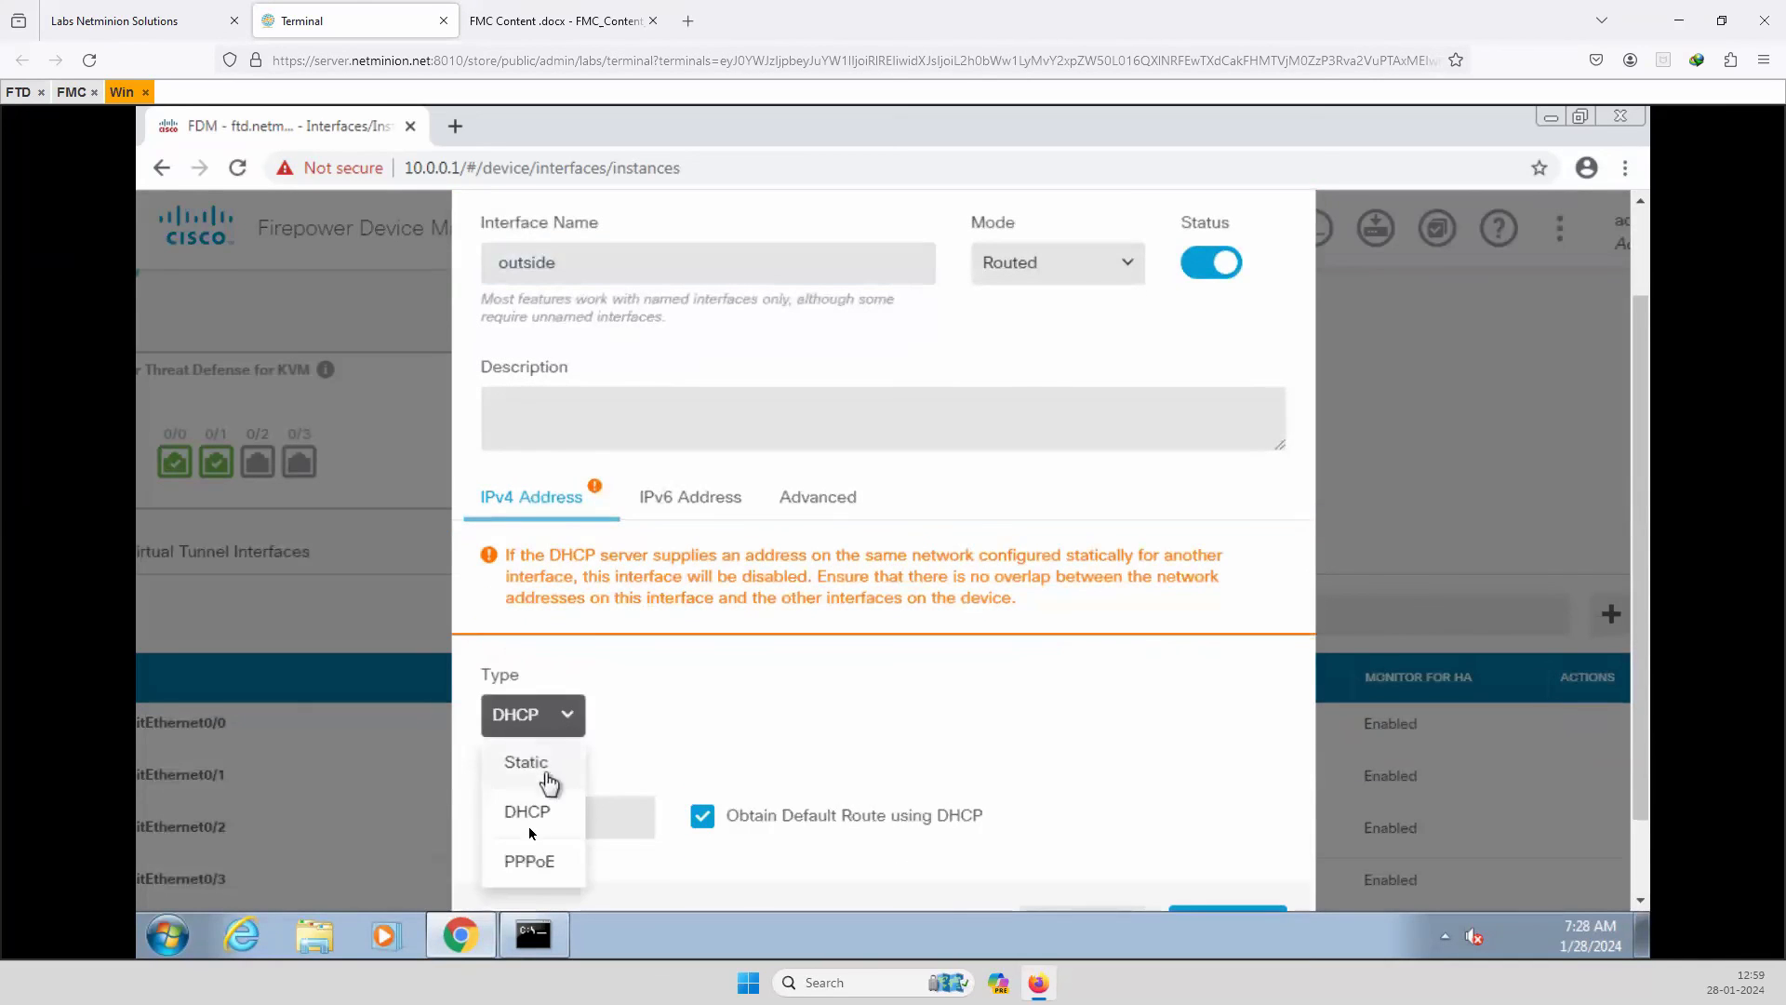
pyautogui.click(529, 763)
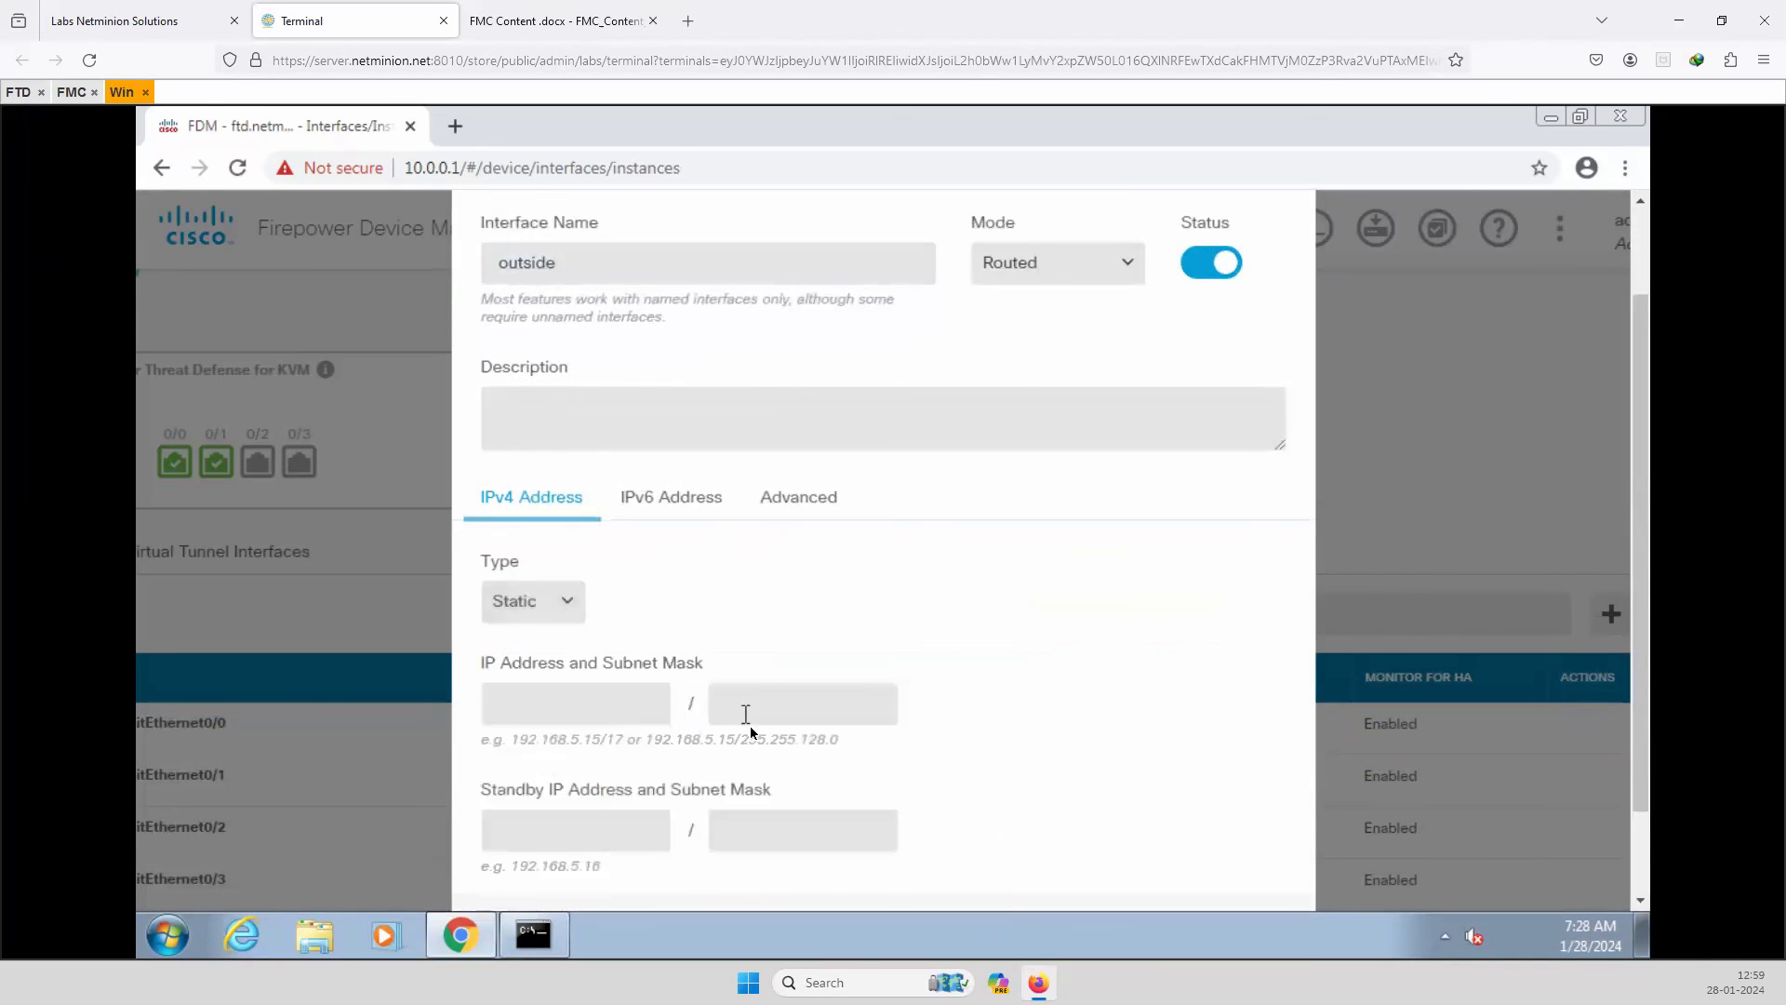
pyautogui.scroll(-1, 728, 748)
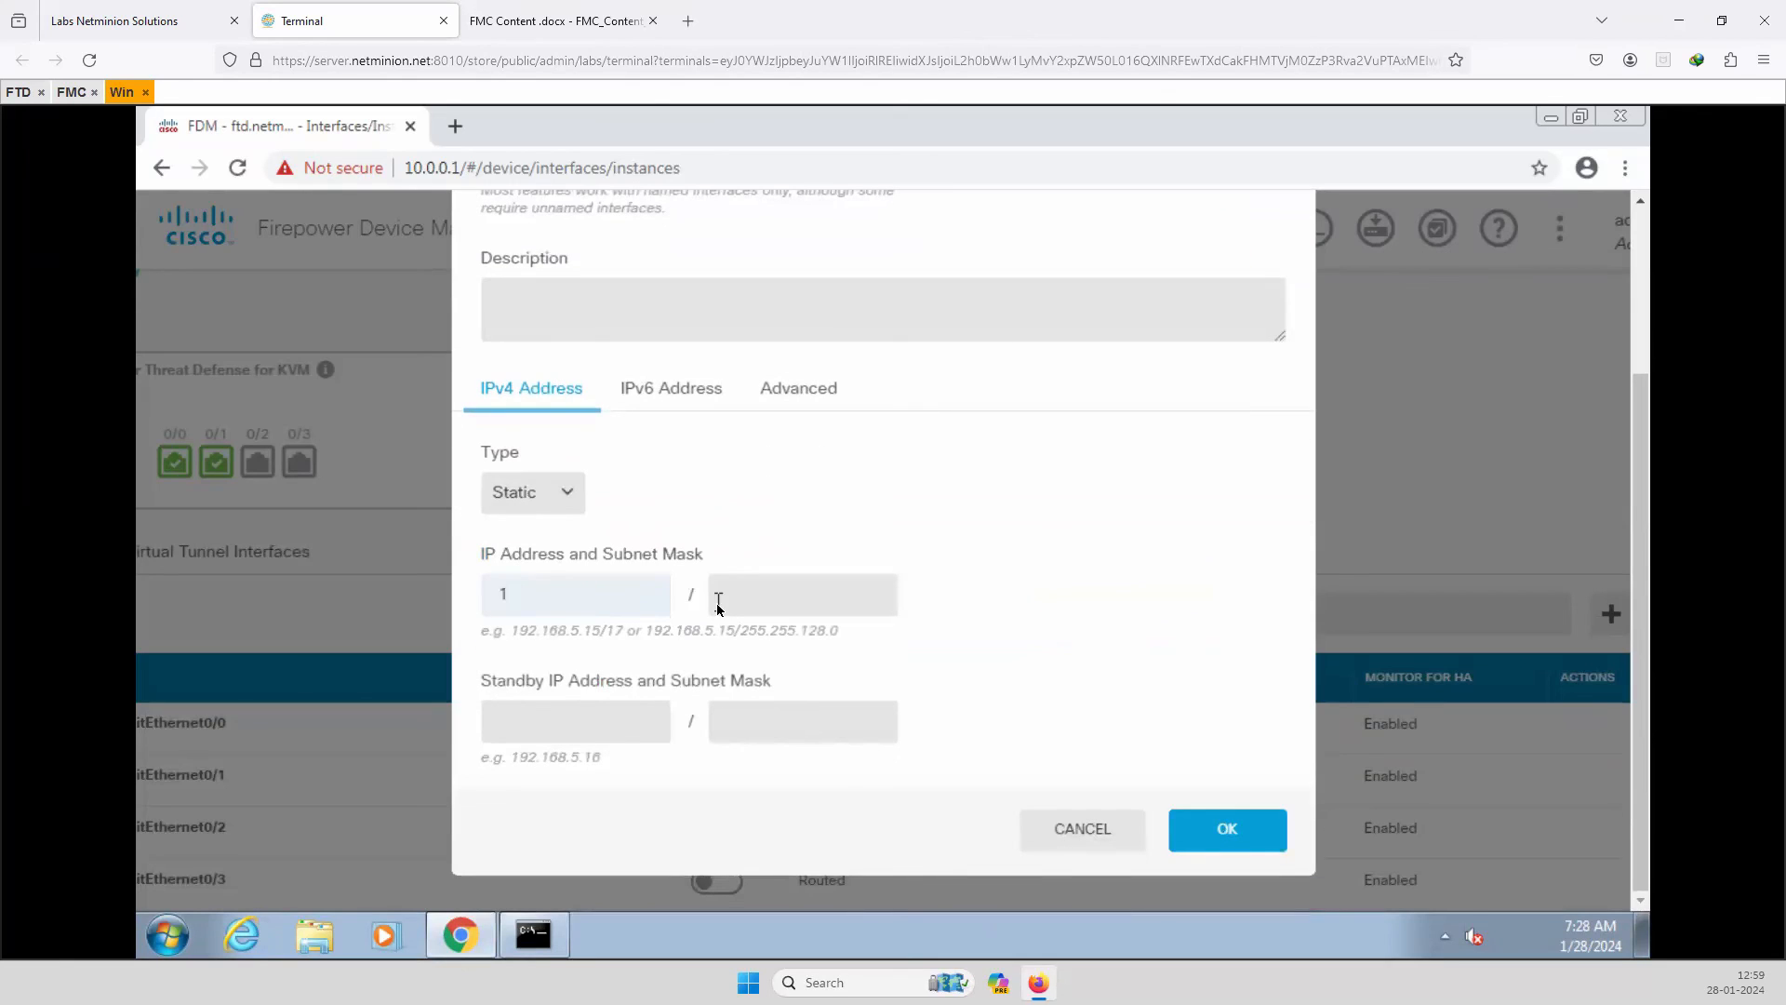
pyautogui.write('00.0.0.1')
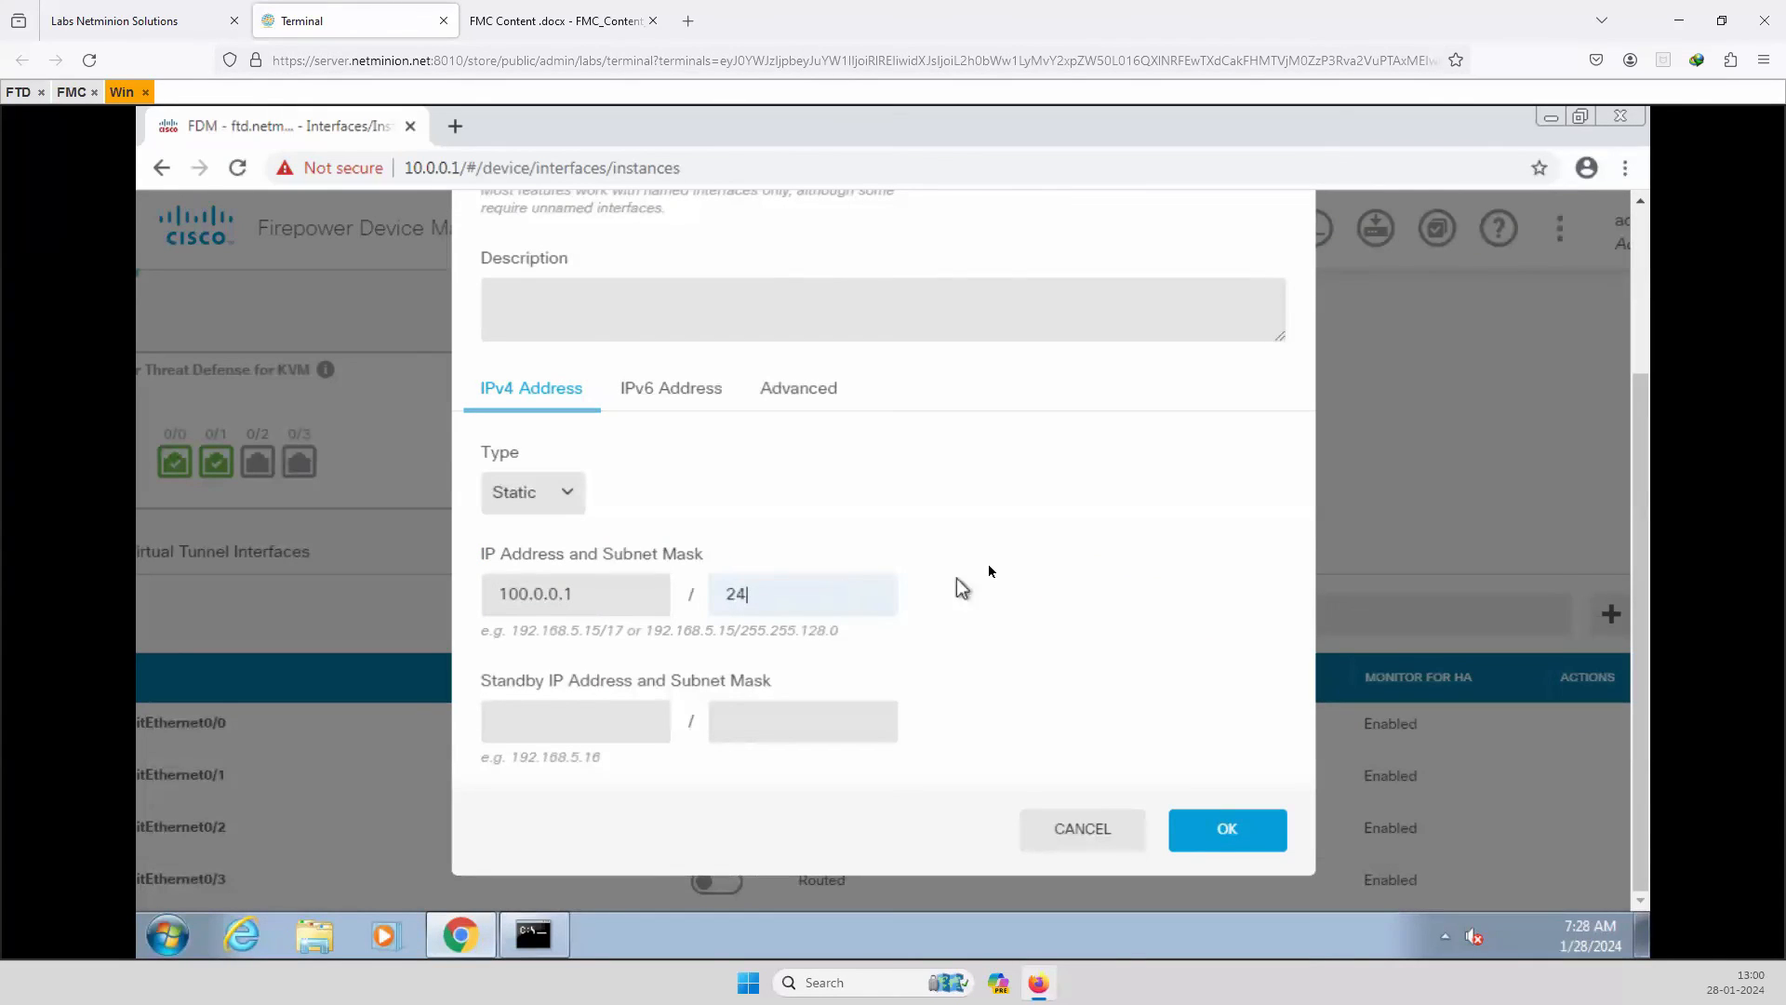
pyautogui.click(1212, 833)
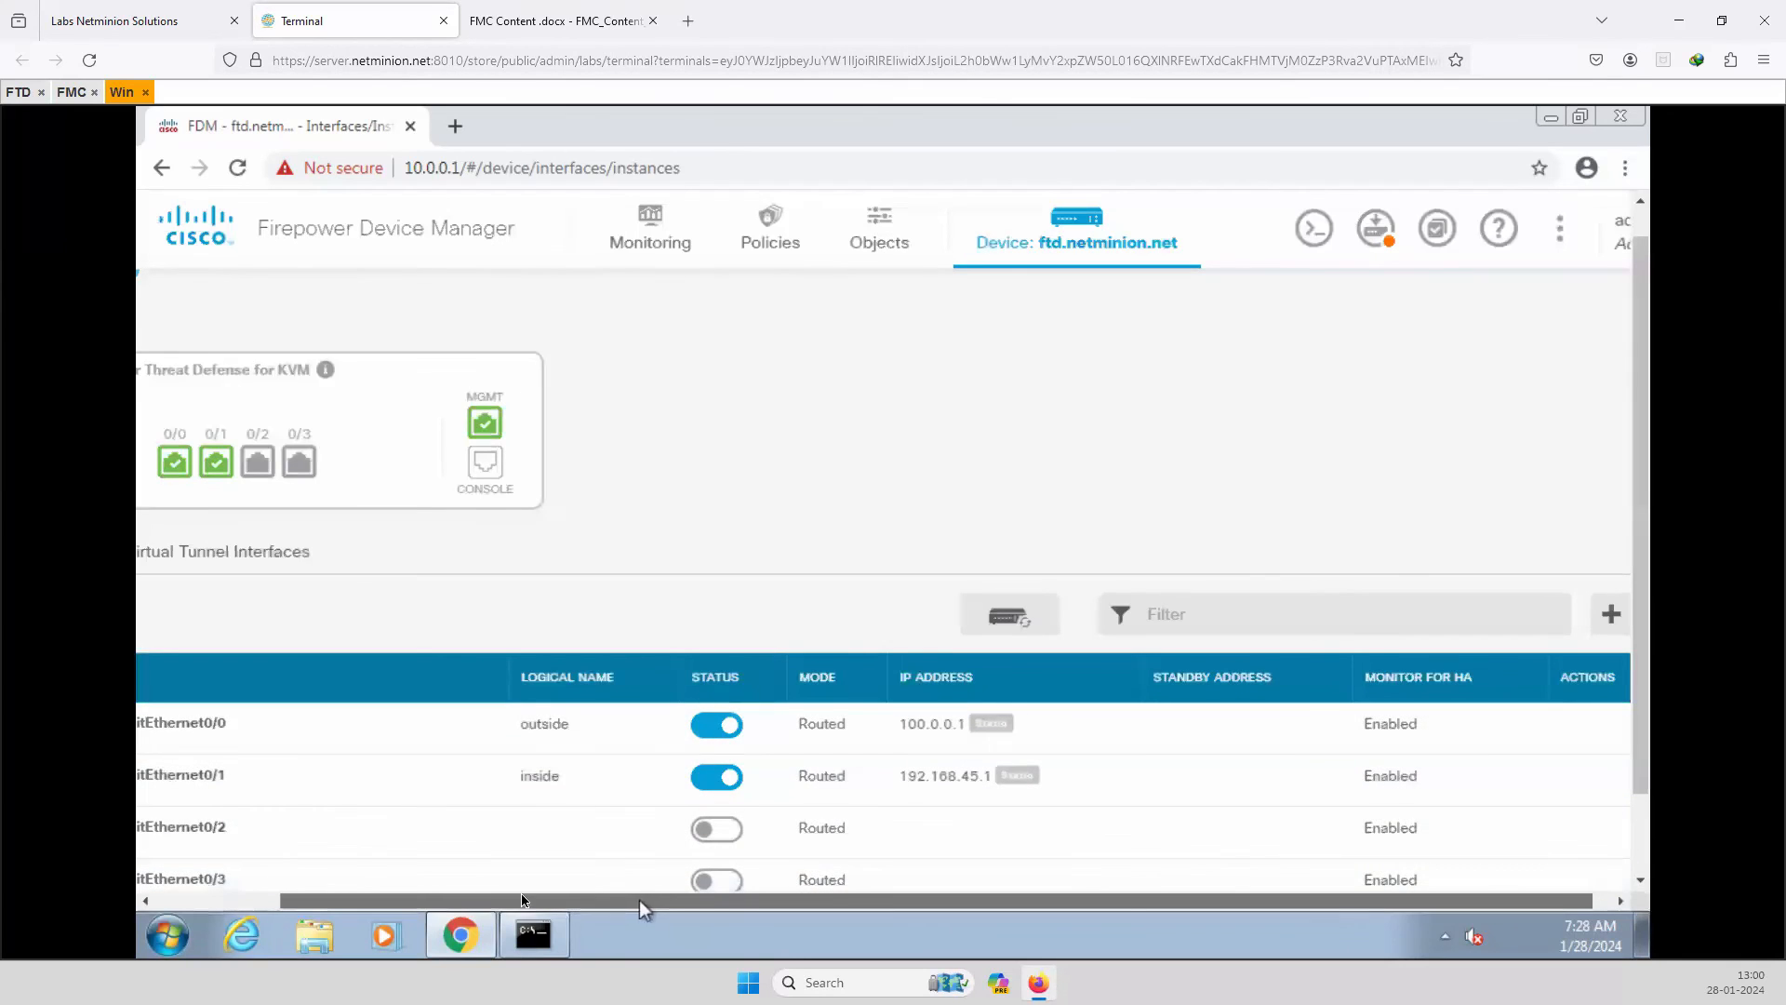
# Open the edit dialog for inside interface GigabitEthernet0/1, currently static 192.168.45.1/255.255.255.0.
pyautogui.moveTo(639, 900); pyautogui.dragTo(461, 901)
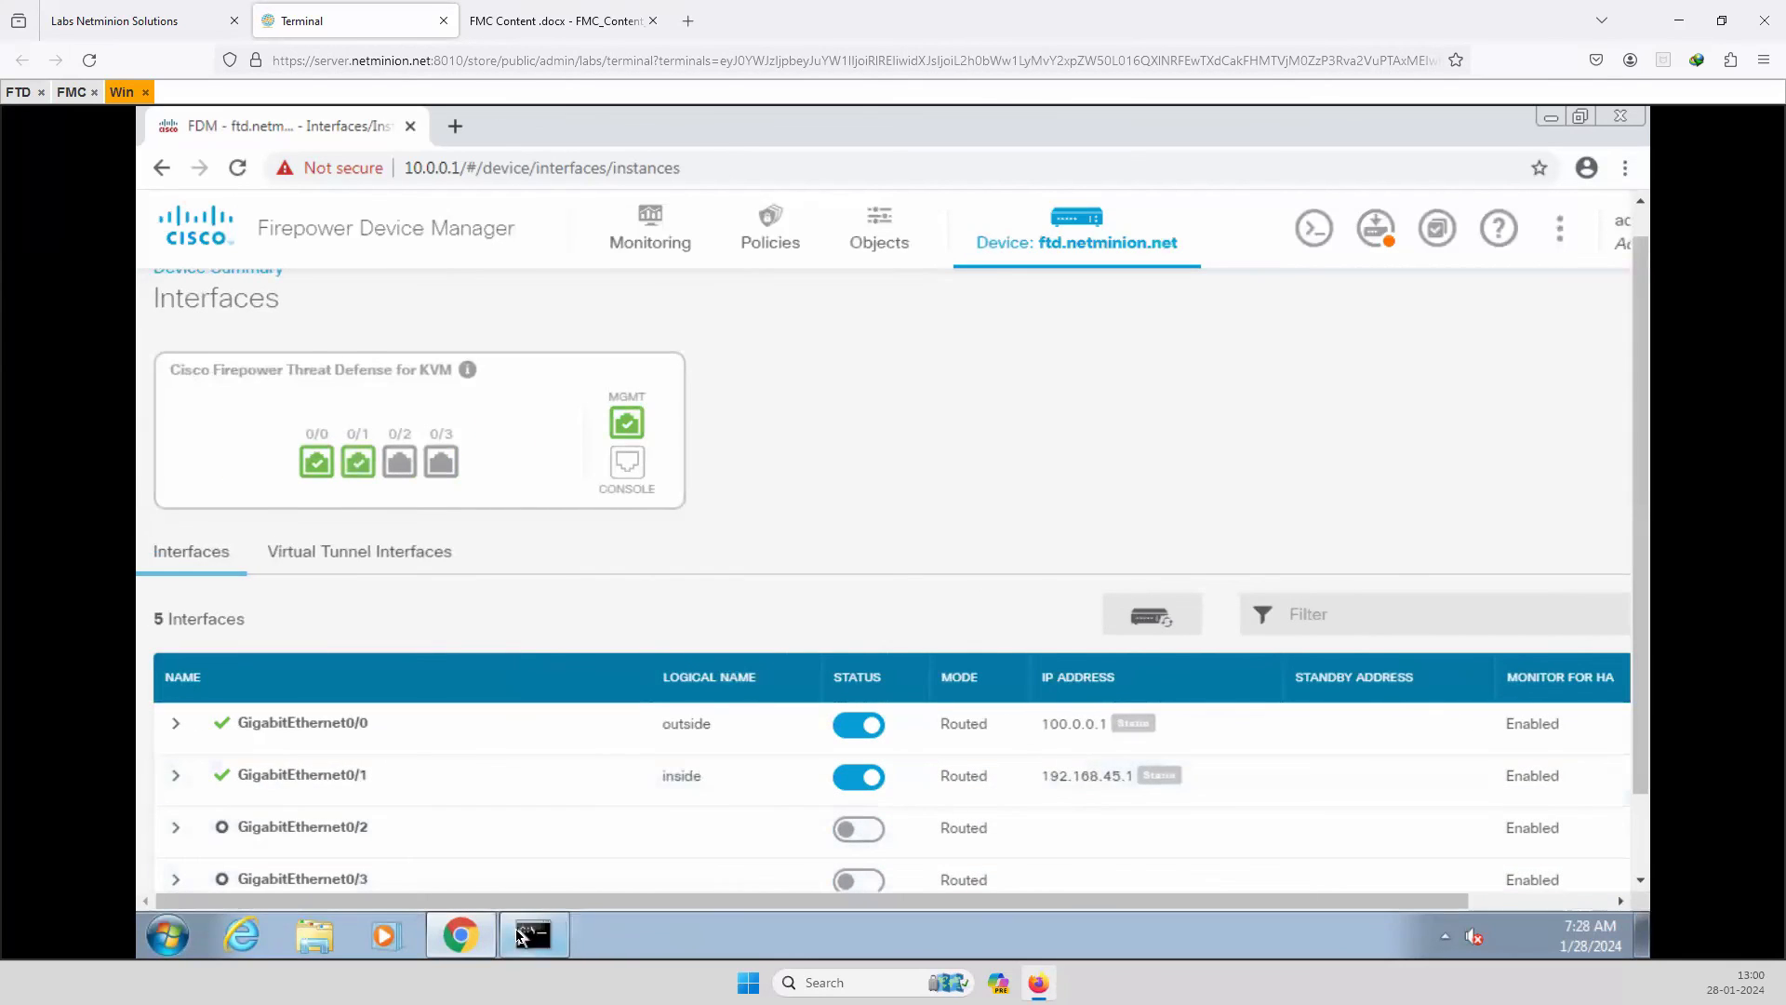
pyautogui.moveTo(616, 900); pyautogui.dragTo(757, 901)
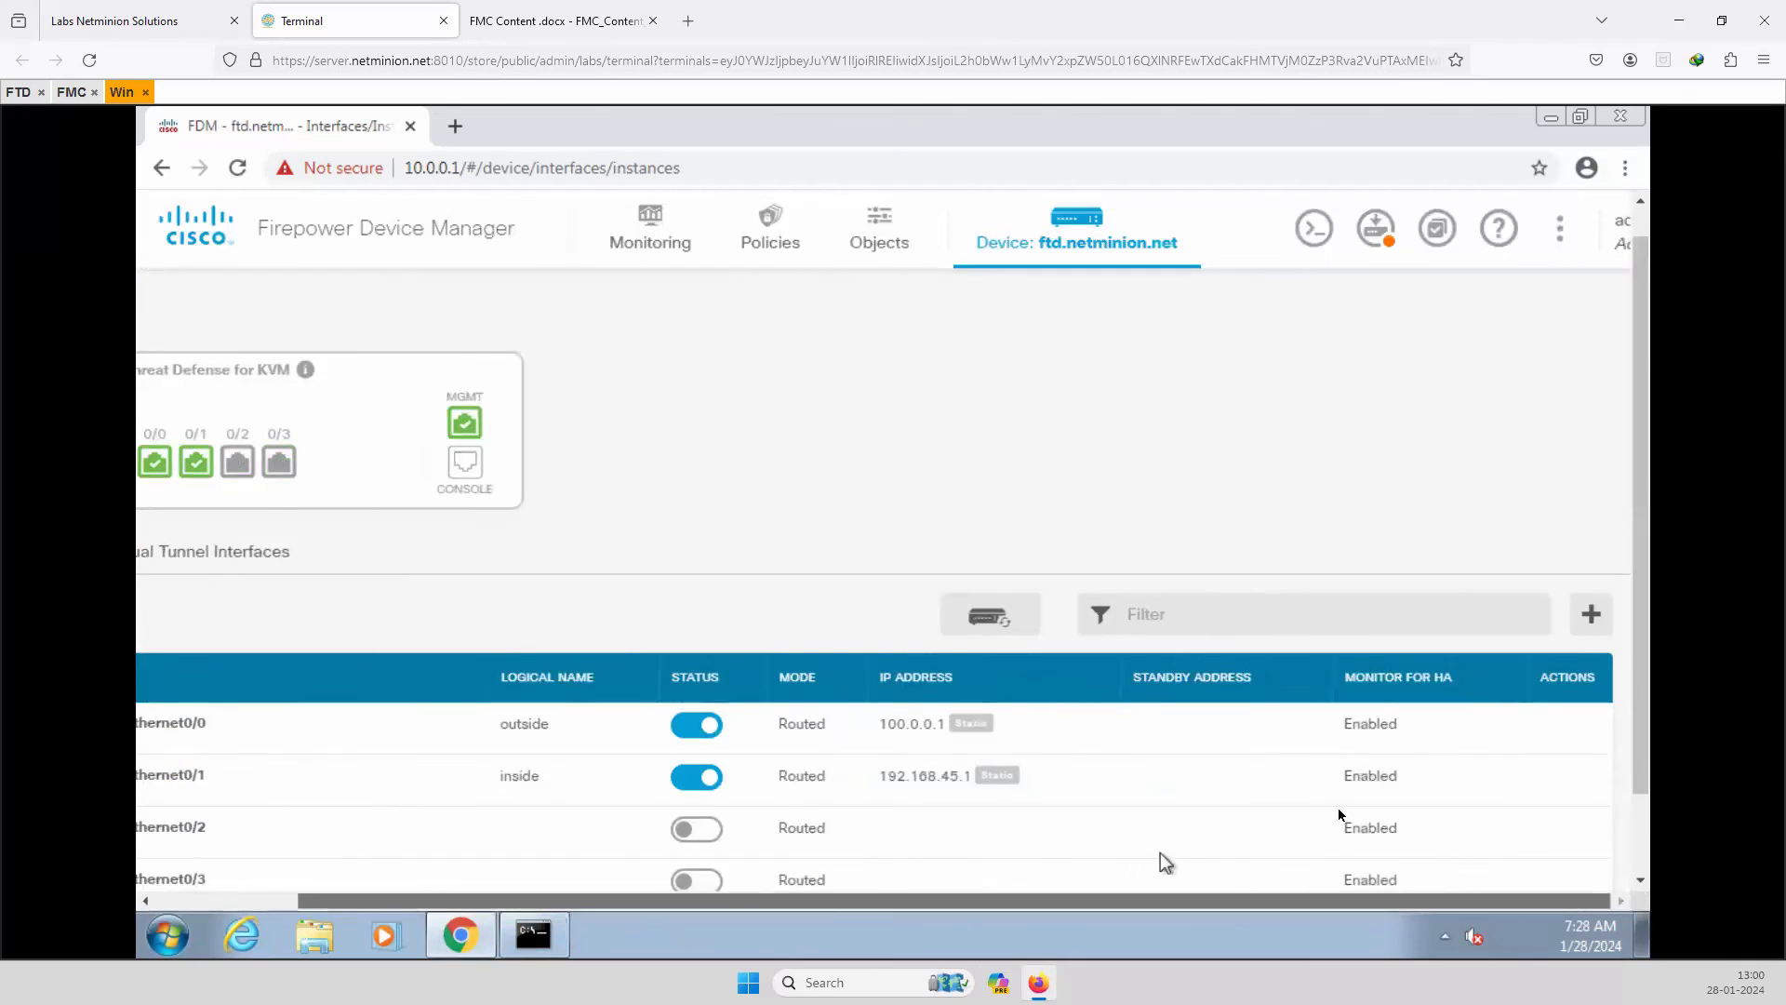
pyautogui.click(1585, 781)
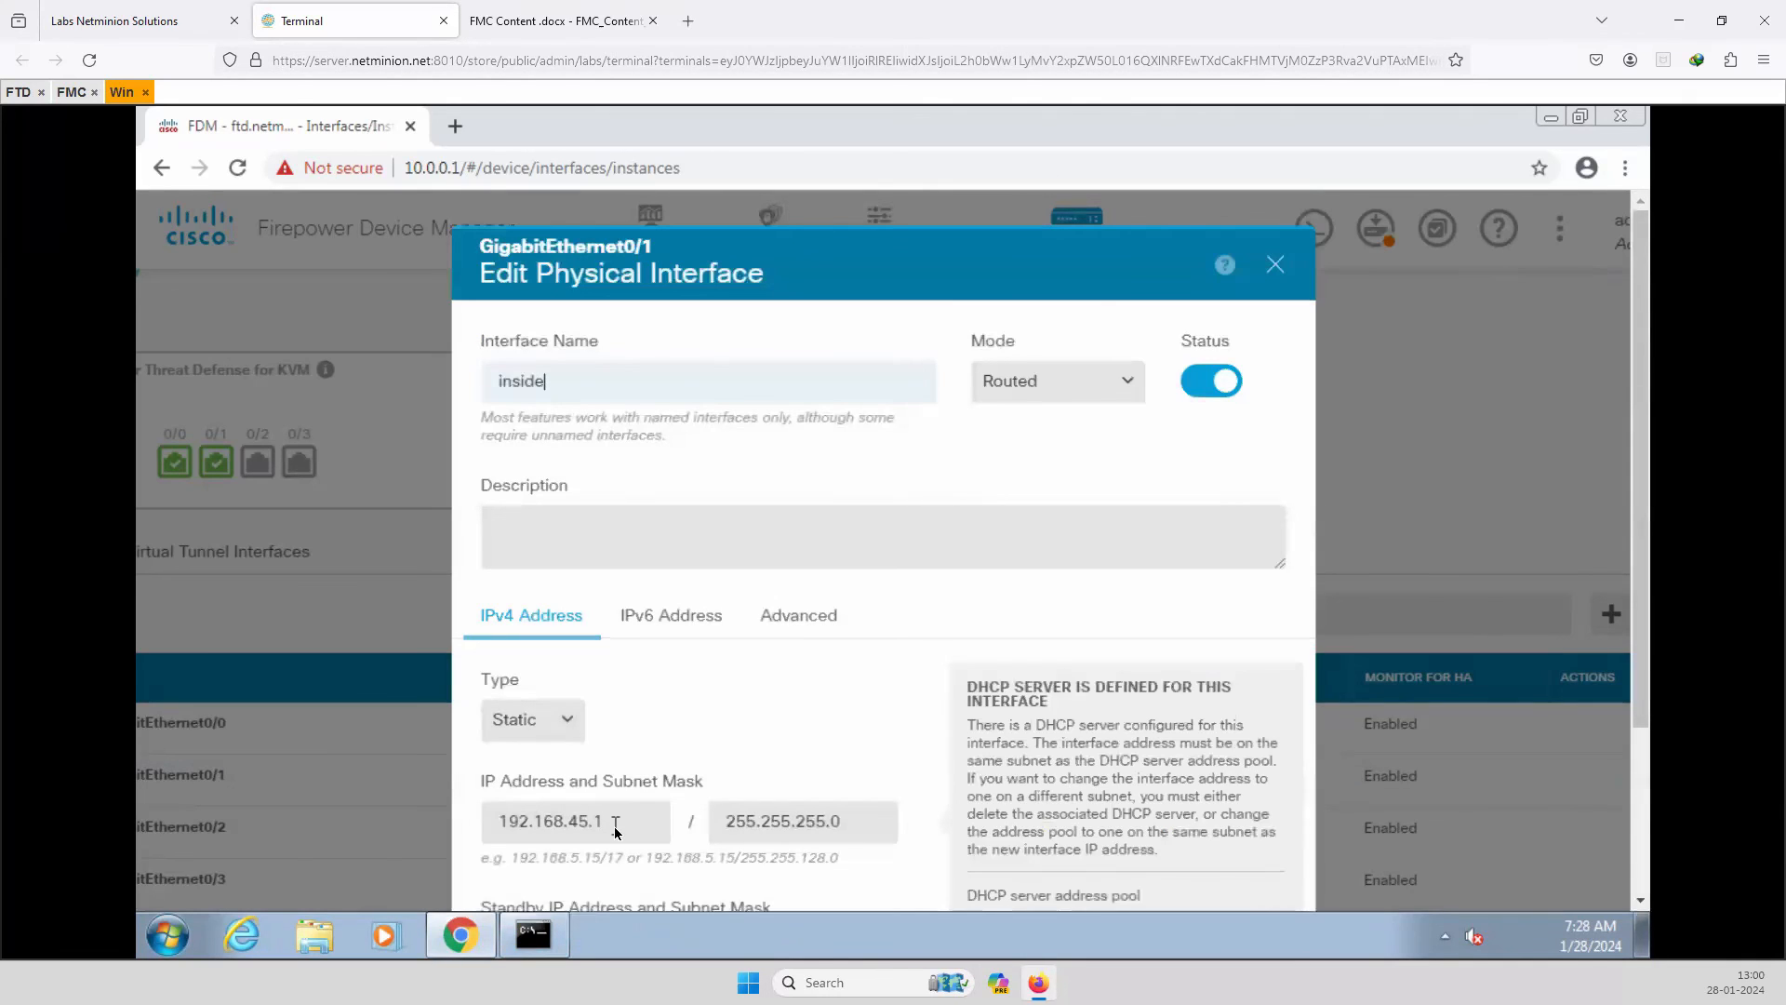
# Replace the inside interface's IPv4 address 192.168.45.1 with 192.168.2.1.
pyautogui.click(615, 826)
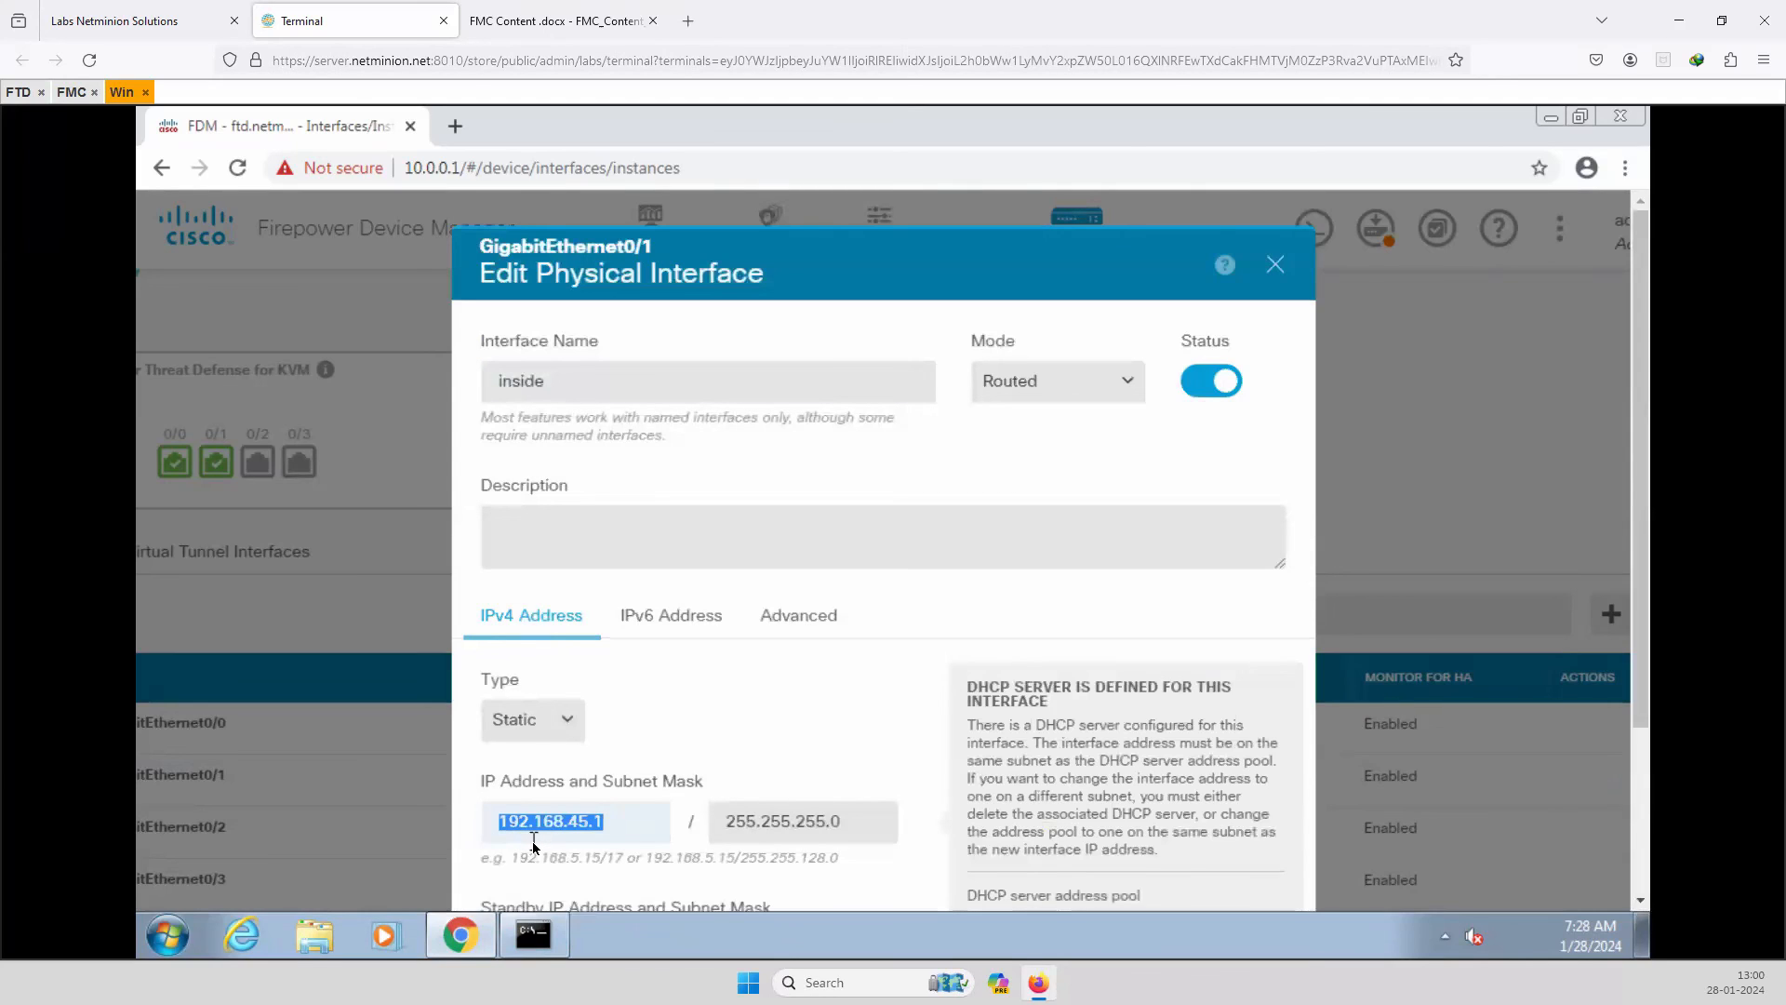
pyautogui.write('192.1')
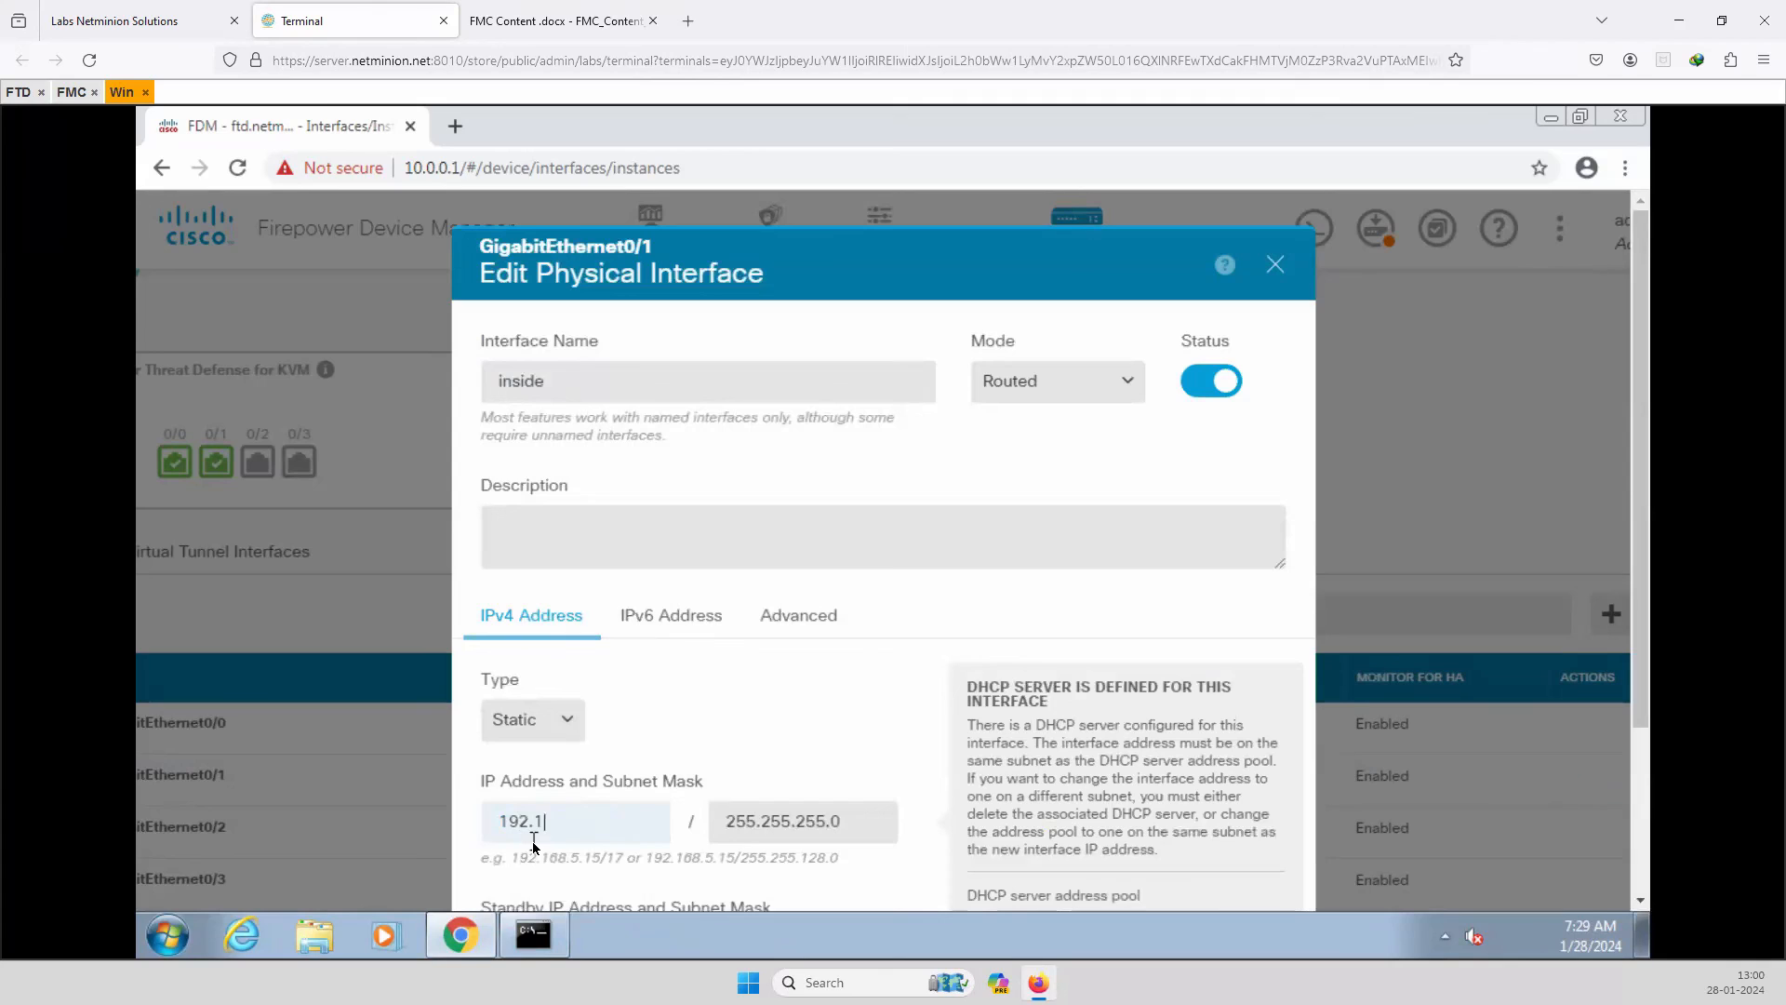
pyautogui.write('68.2.1')
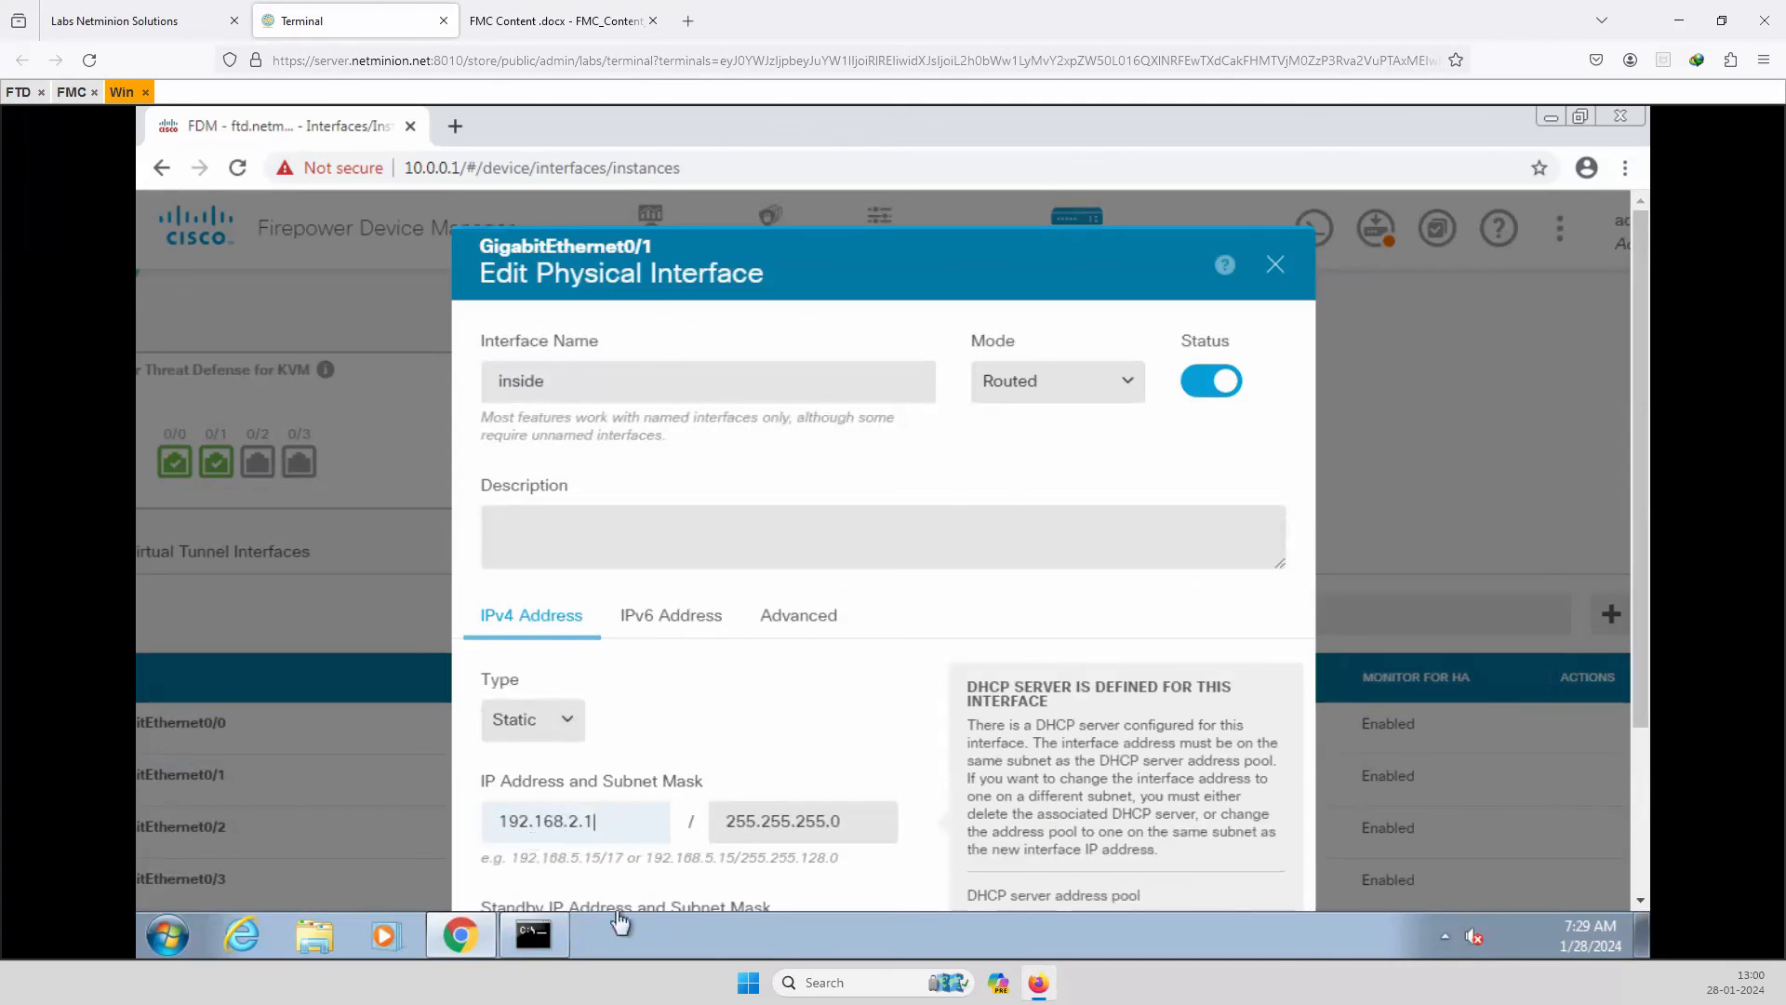
pyautogui.click(819, 735)
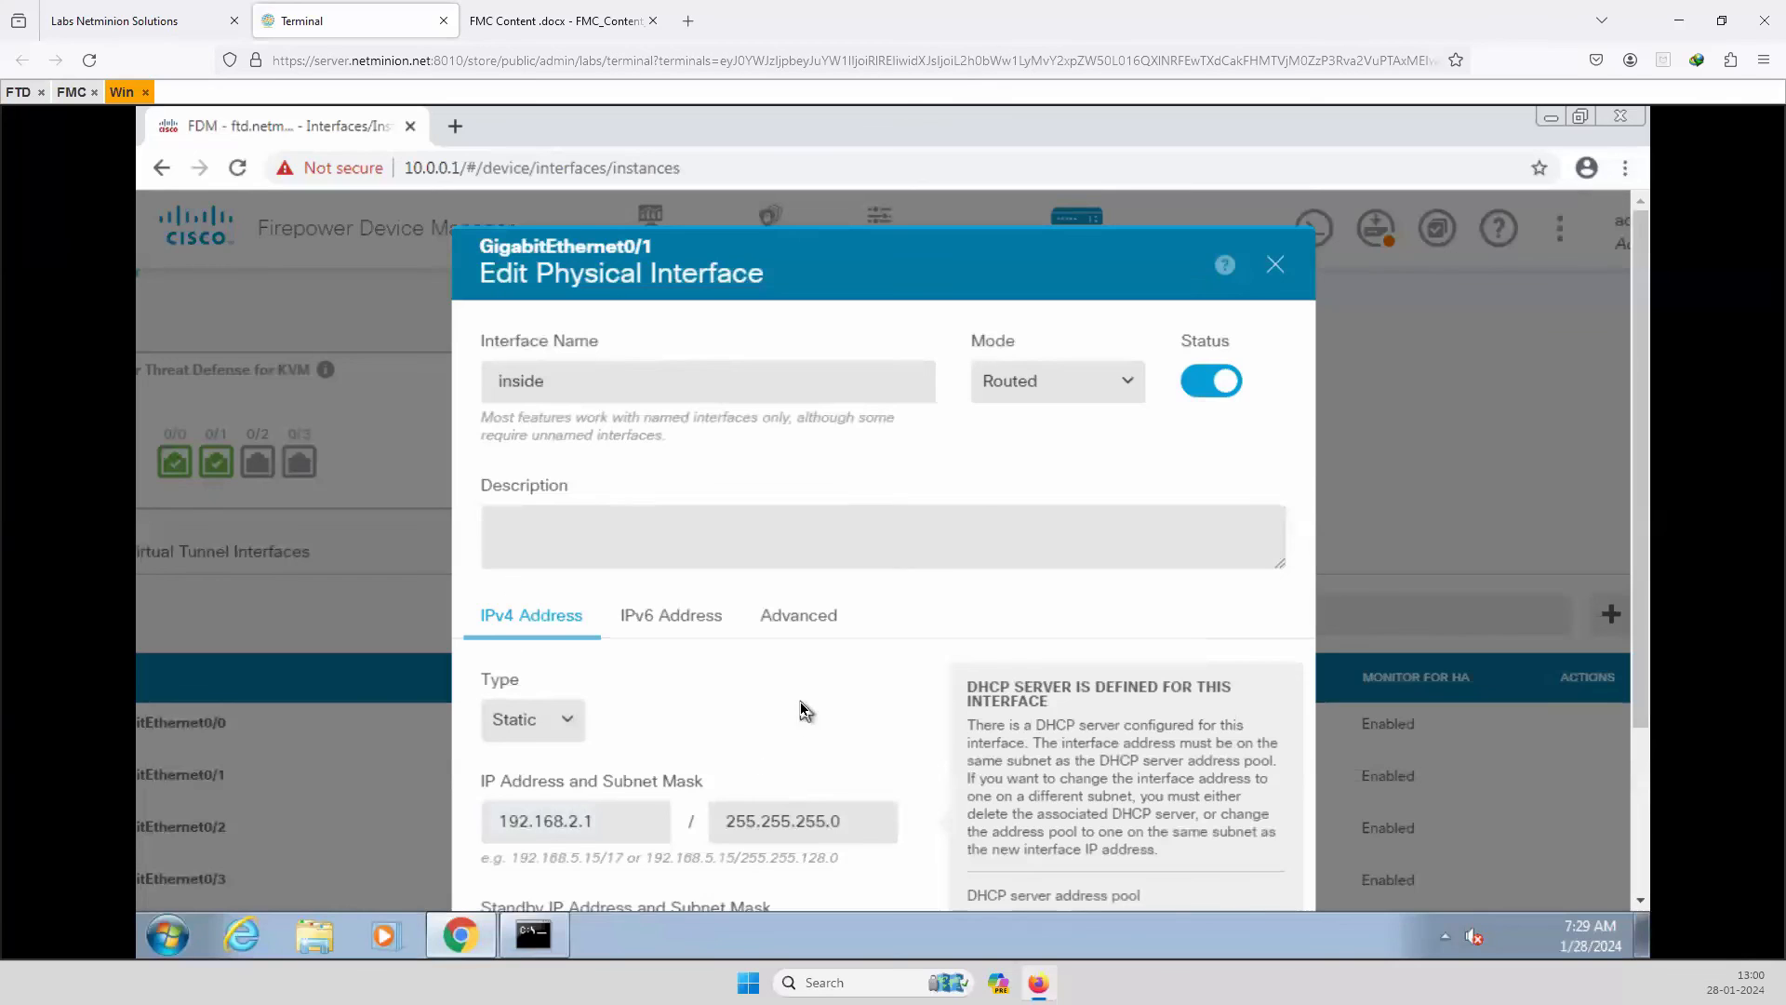
# Try saving the inside interface, which is rejected by the 192.168.45.46–192.168.45.254 DHCP pool conflict.
pyautogui.scroll(-3, 802, 710)
pyautogui.click(1246, 831)
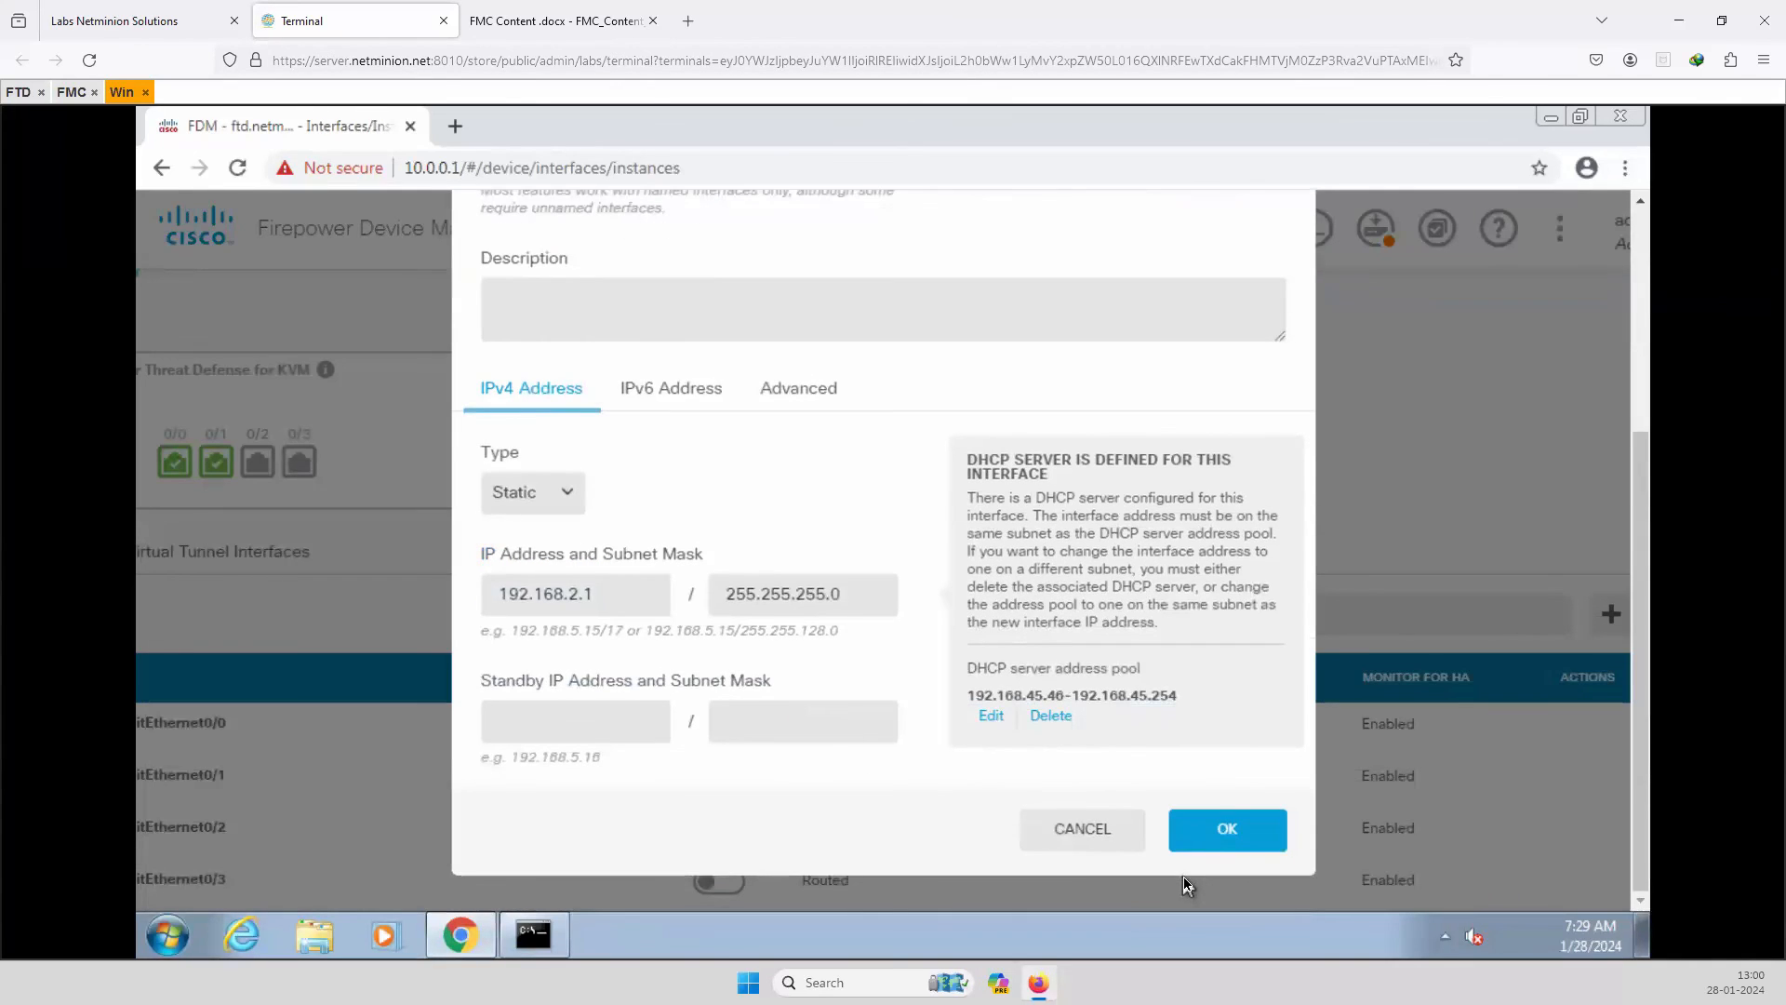
pyautogui.click(1223, 834)
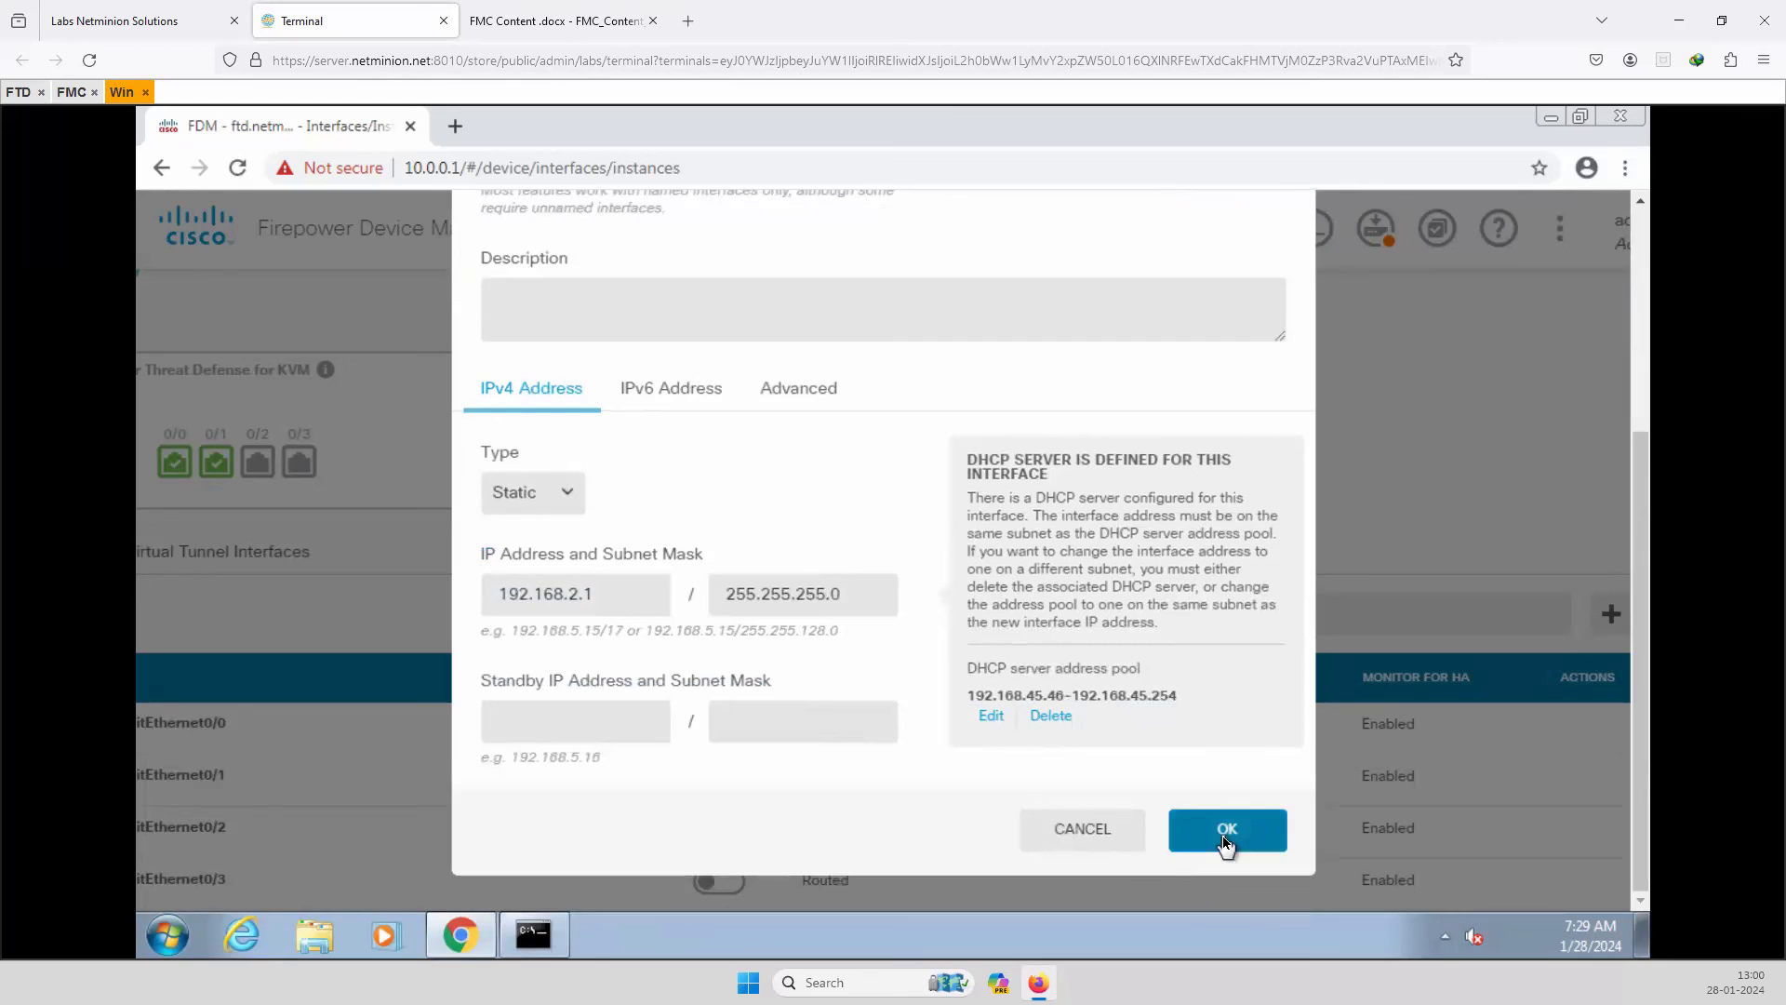
pyautogui.click(1224, 842)
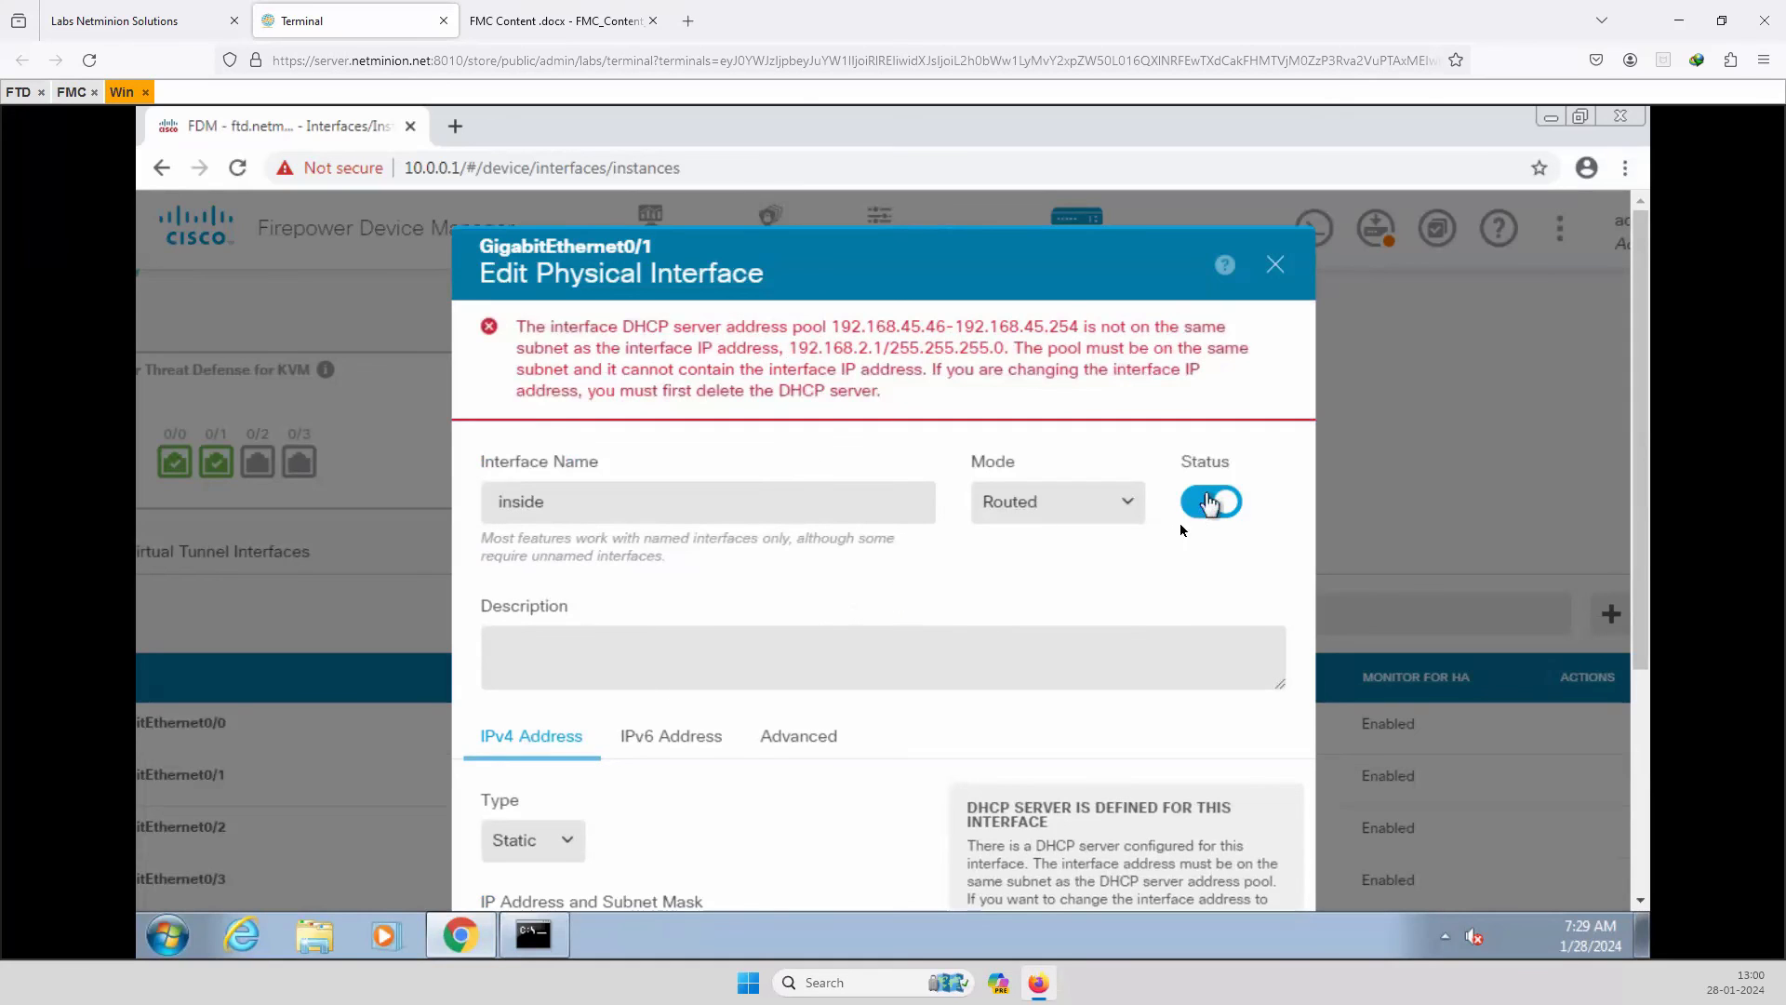
# Delete the inside interface's DHCP server pool and save GigabitEthernet0/1 at 192.168.2.1.
pyautogui.scroll(-3, 629, 722)
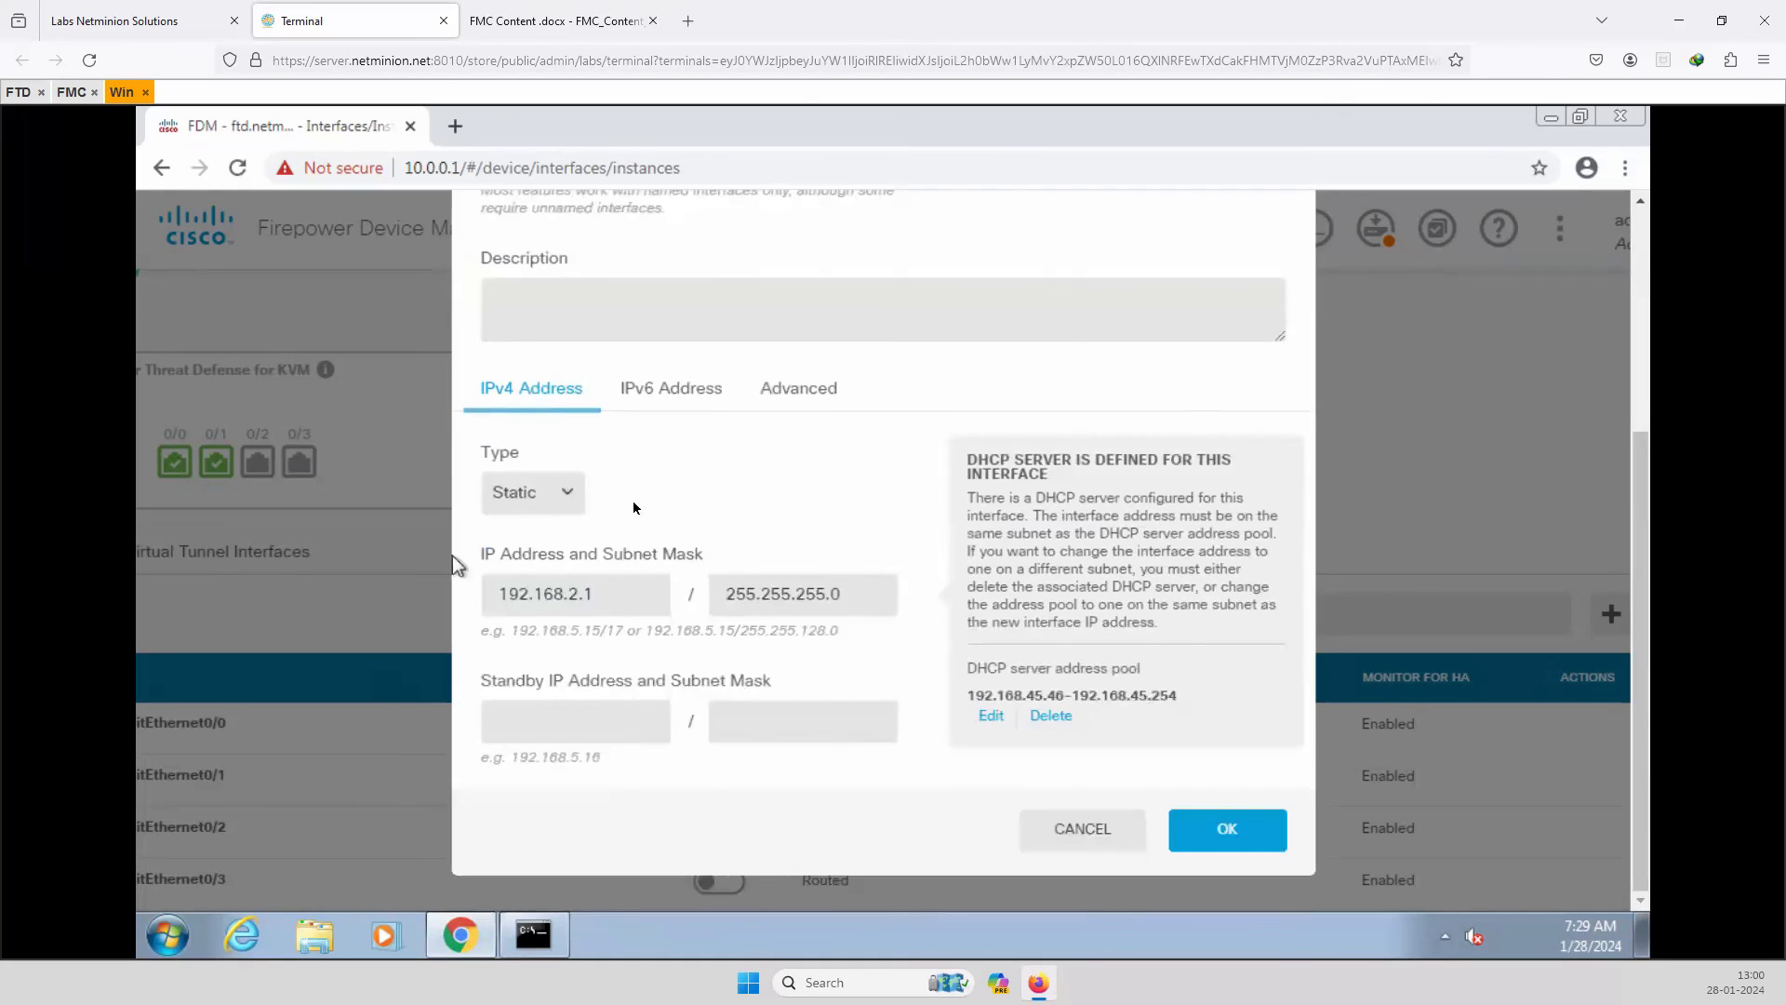
pyautogui.click(1048, 718)
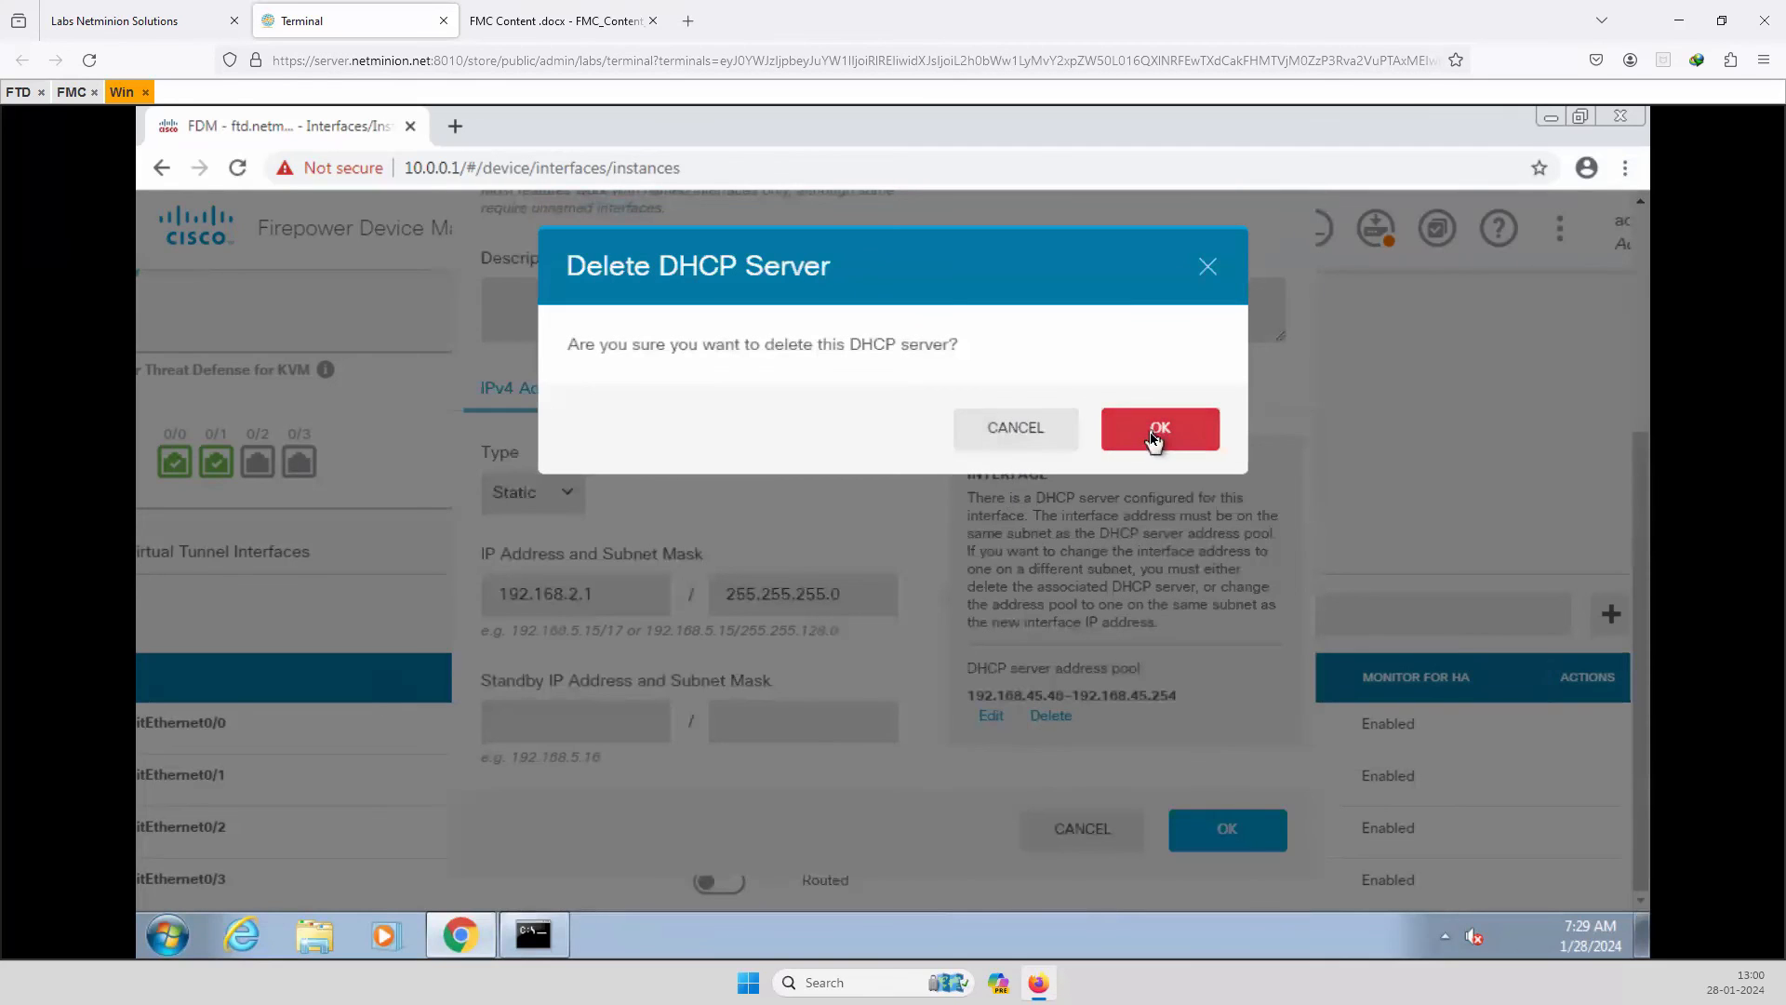
pyautogui.click(1154, 433)
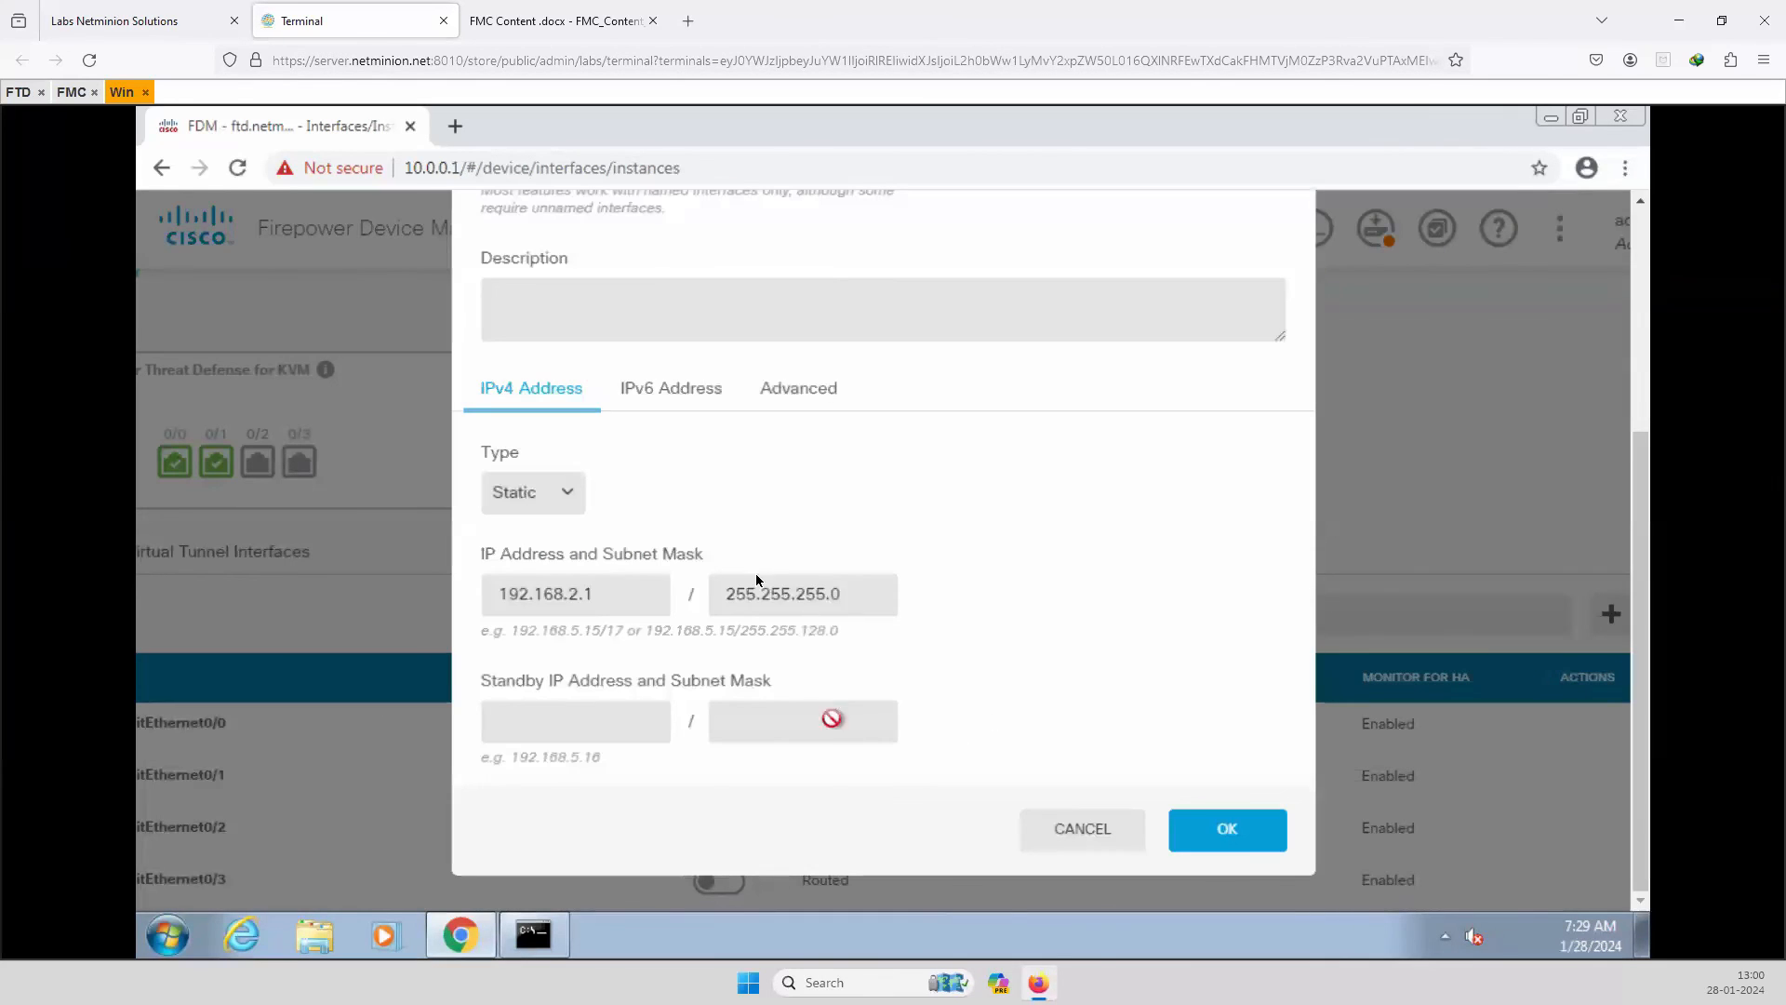
pyautogui.click(1233, 830)
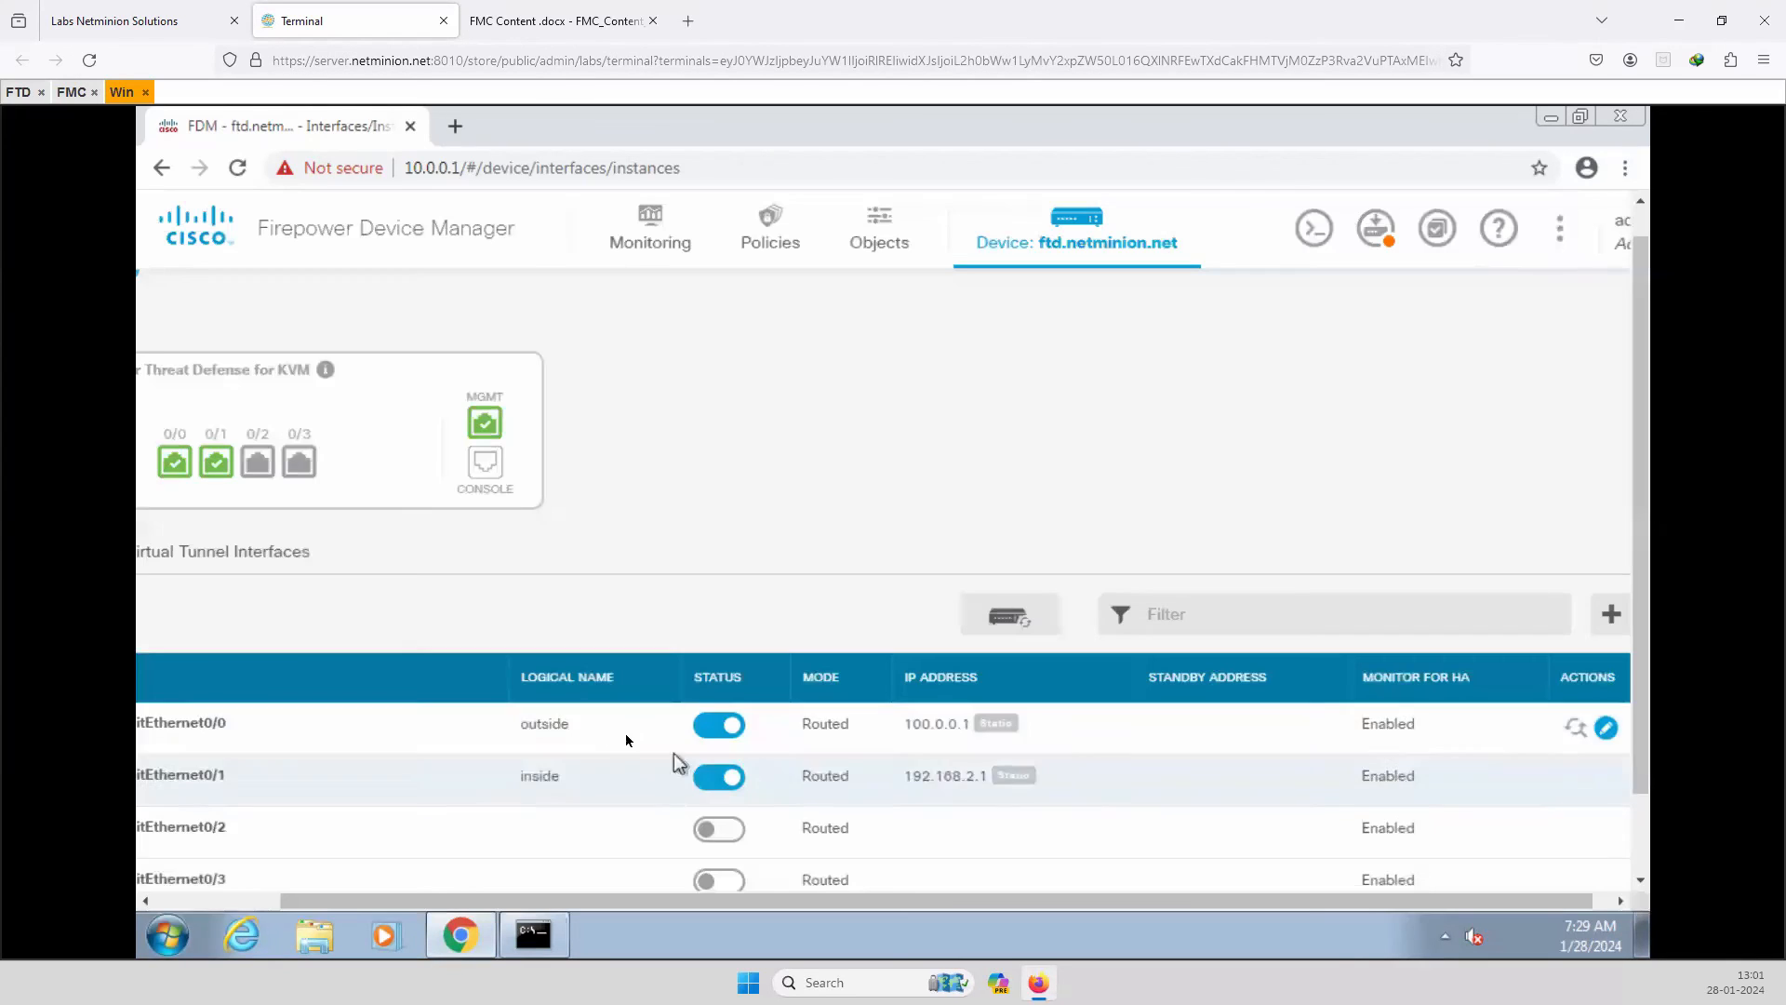
pyautogui.moveTo(879, 901); pyautogui.dragTo(670, 900)
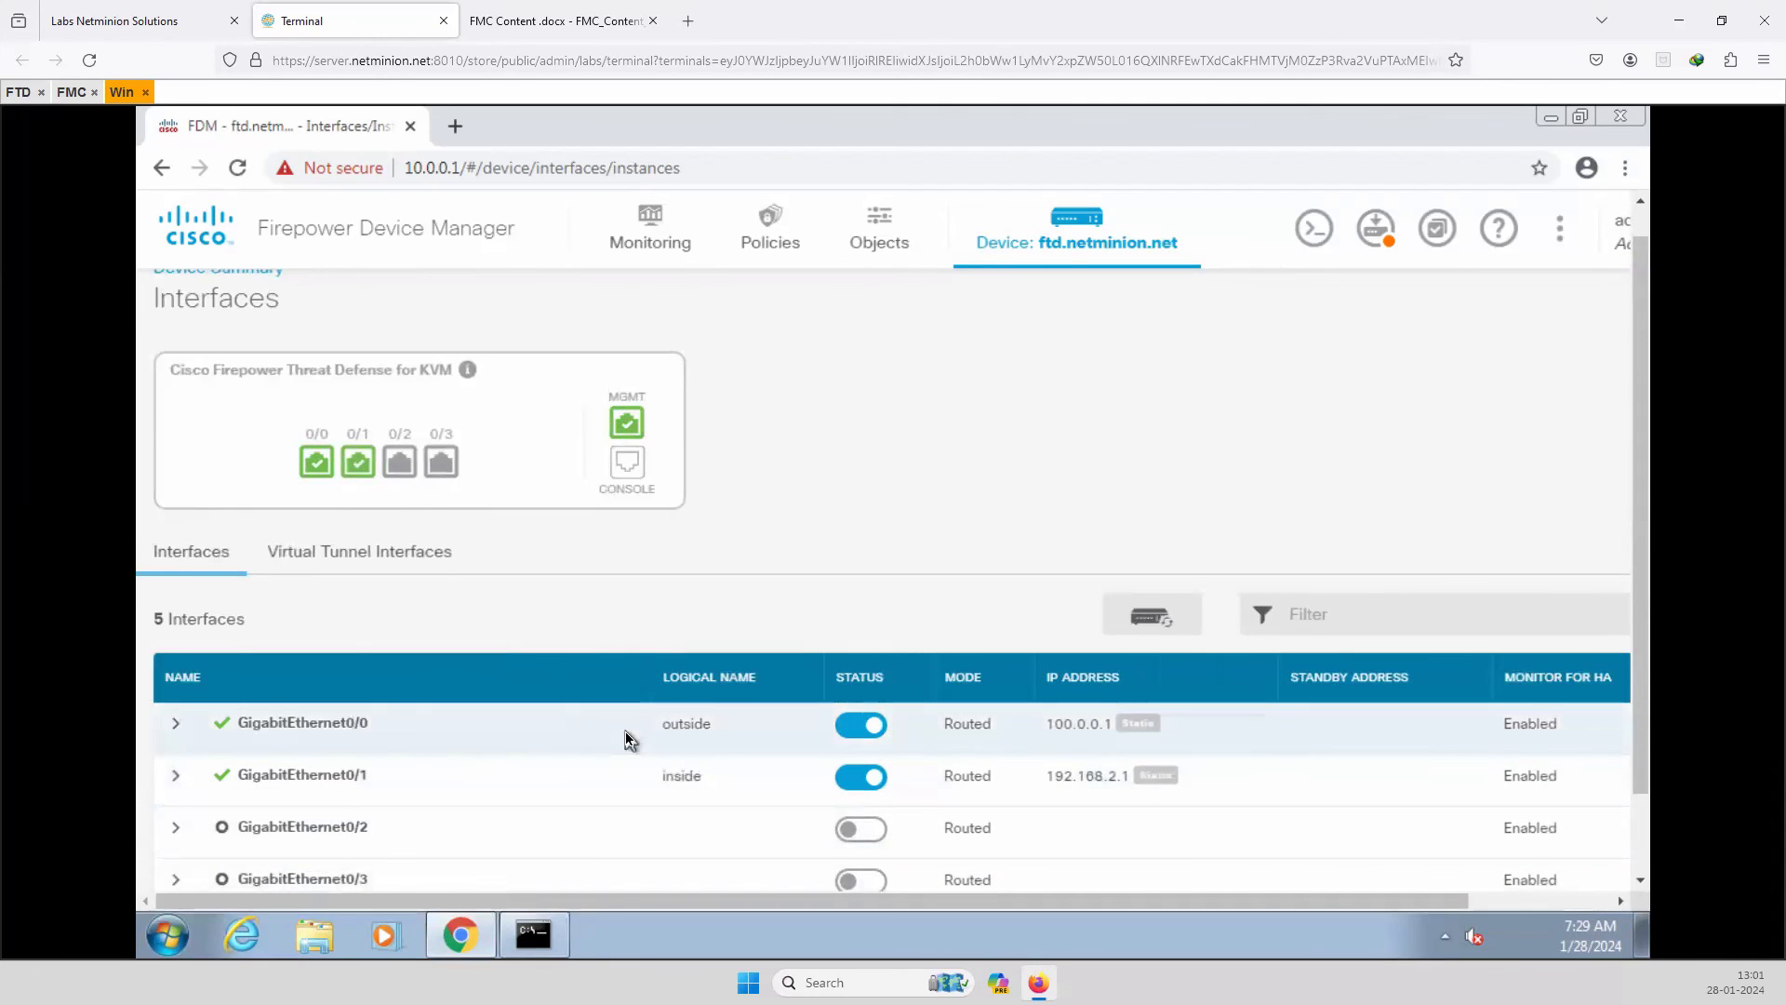
pyautogui.scroll(-1, 621, 740)
pyautogui.moveTo(708, 893); pyautogui.dragTo(1352, 898)
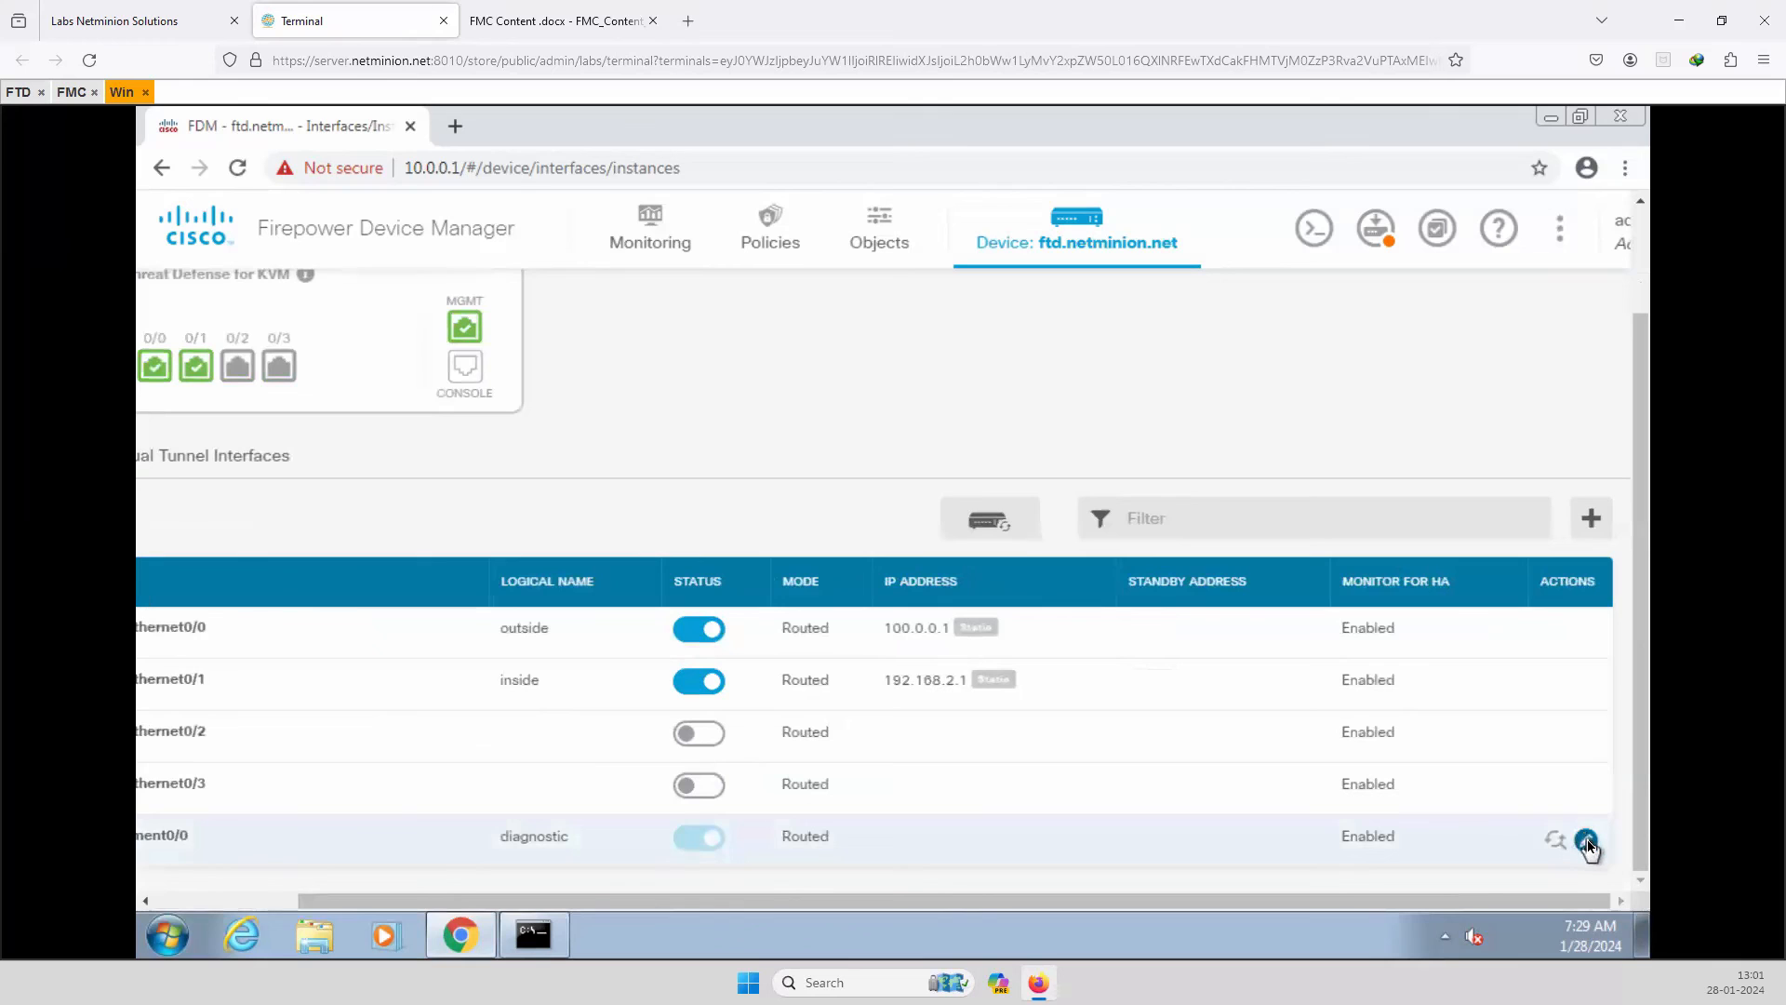
pyautogui.click(1584, 840)
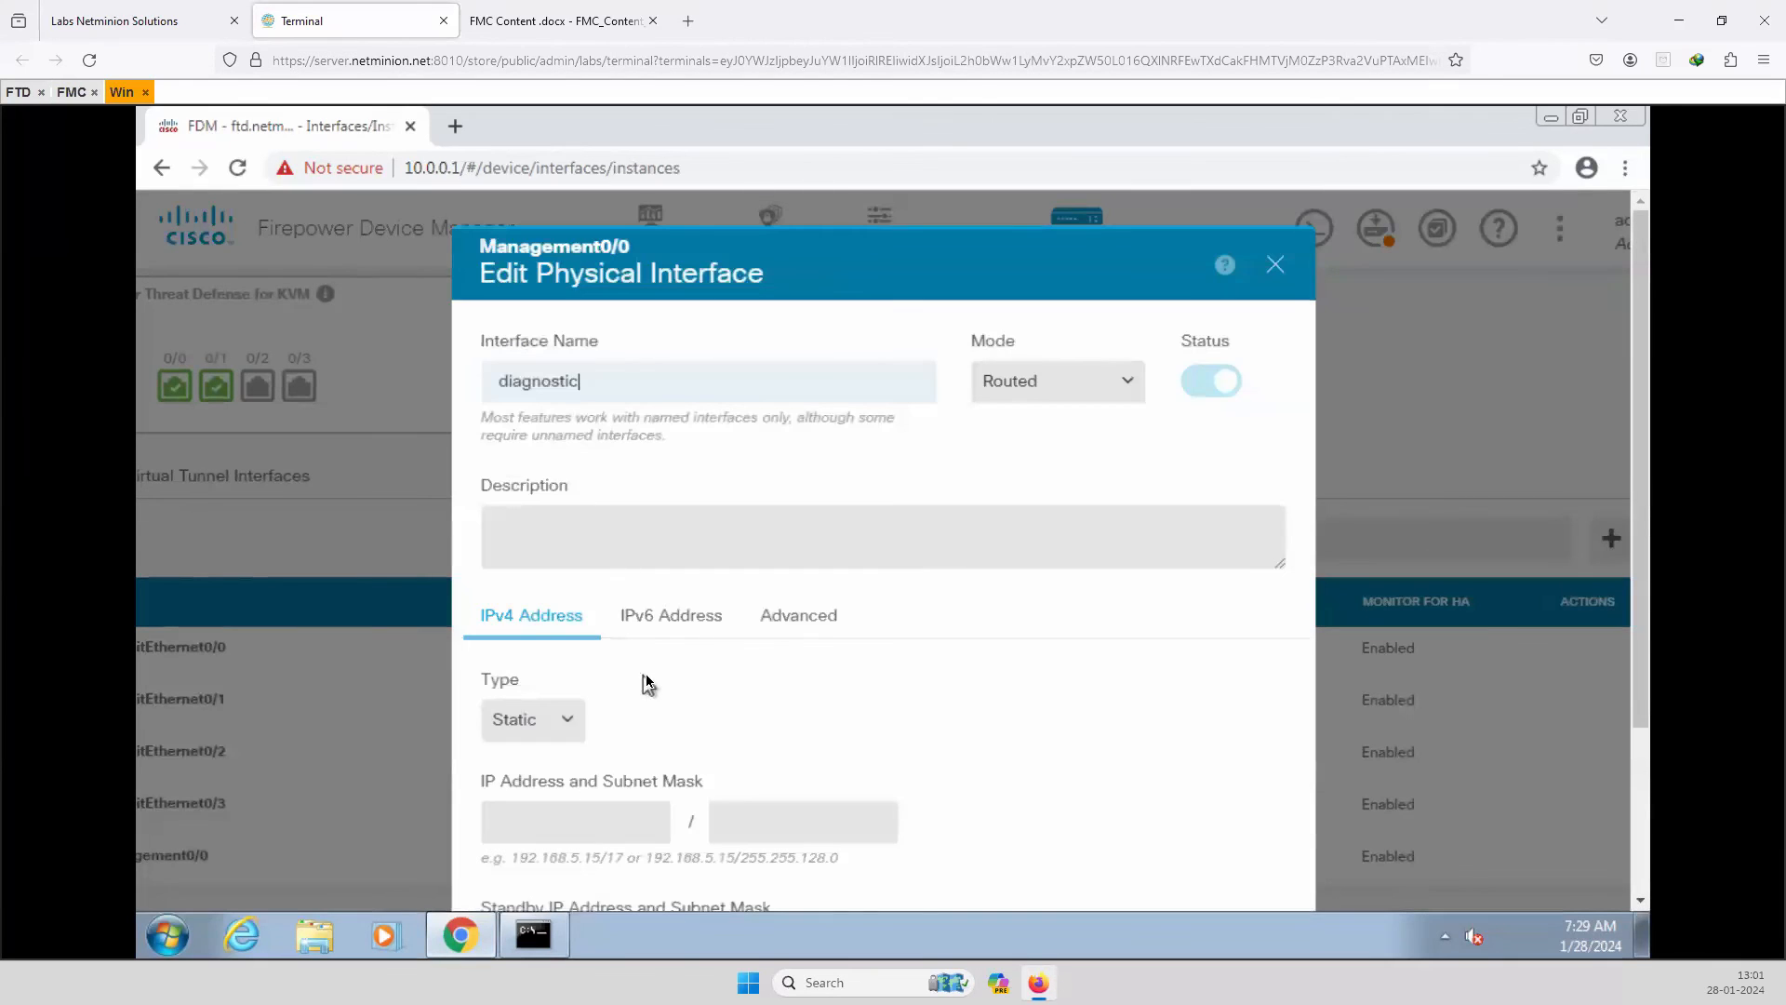
pyautogui.scroll(-3, 649, 684)
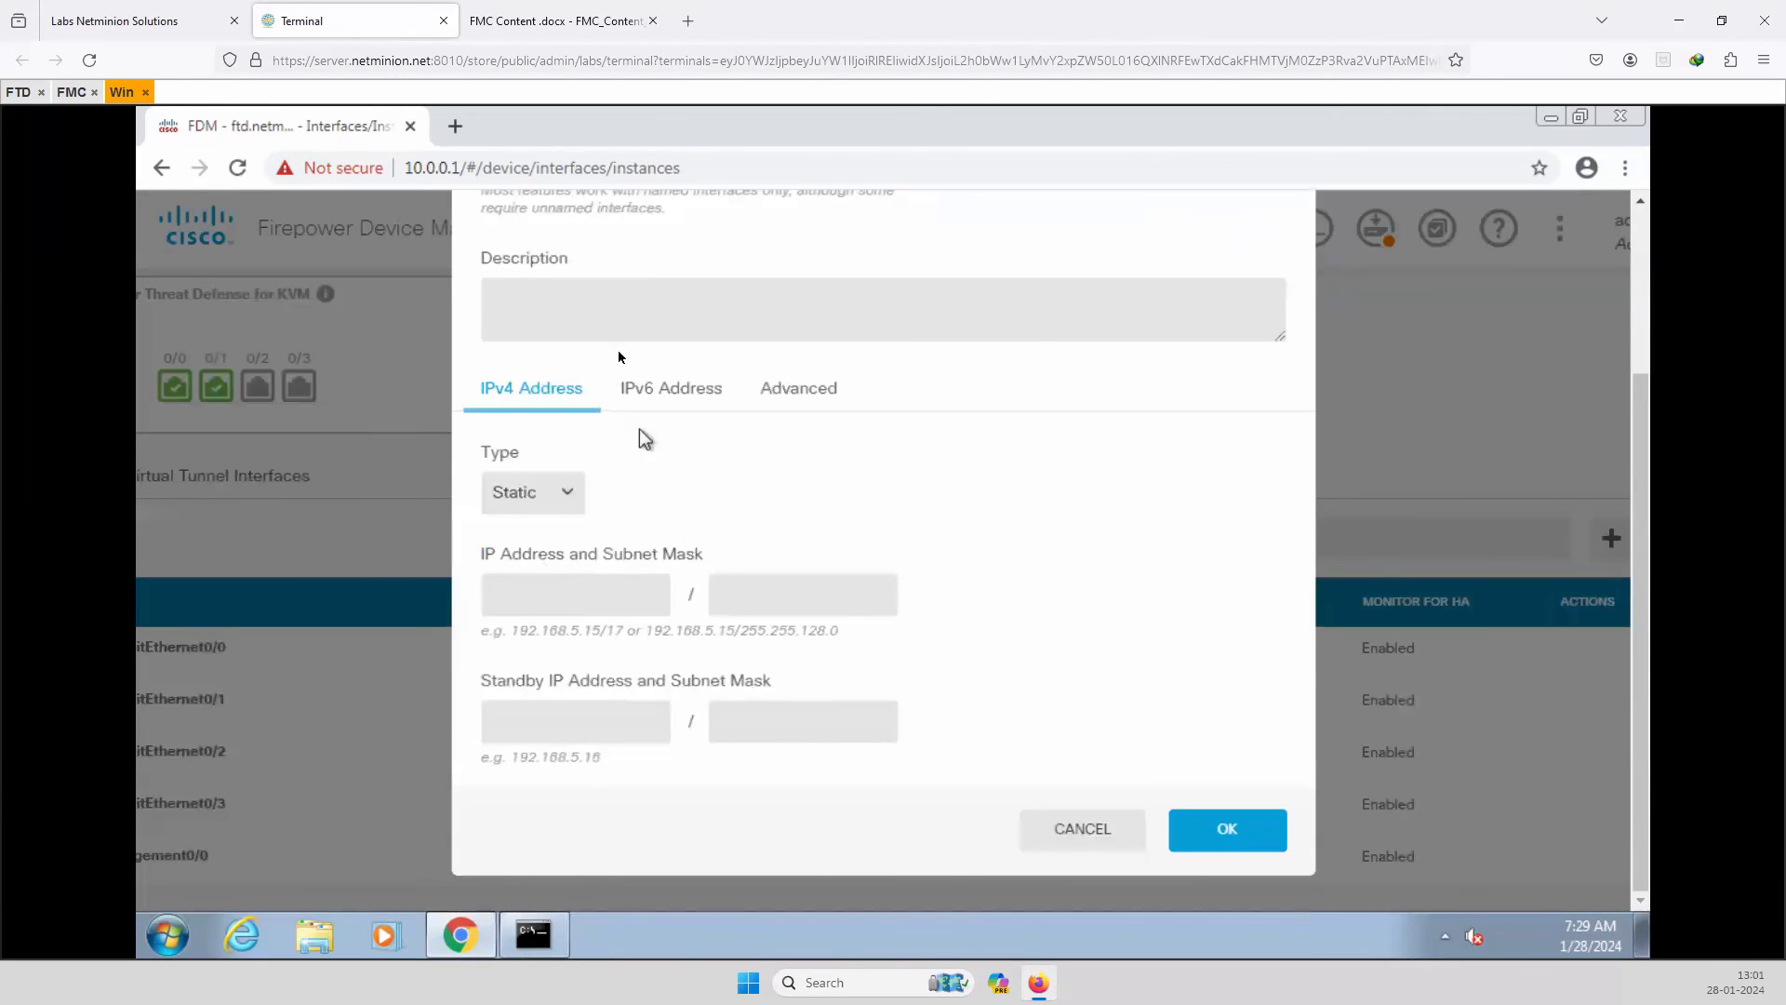
pyautogui.click(1084, 831)
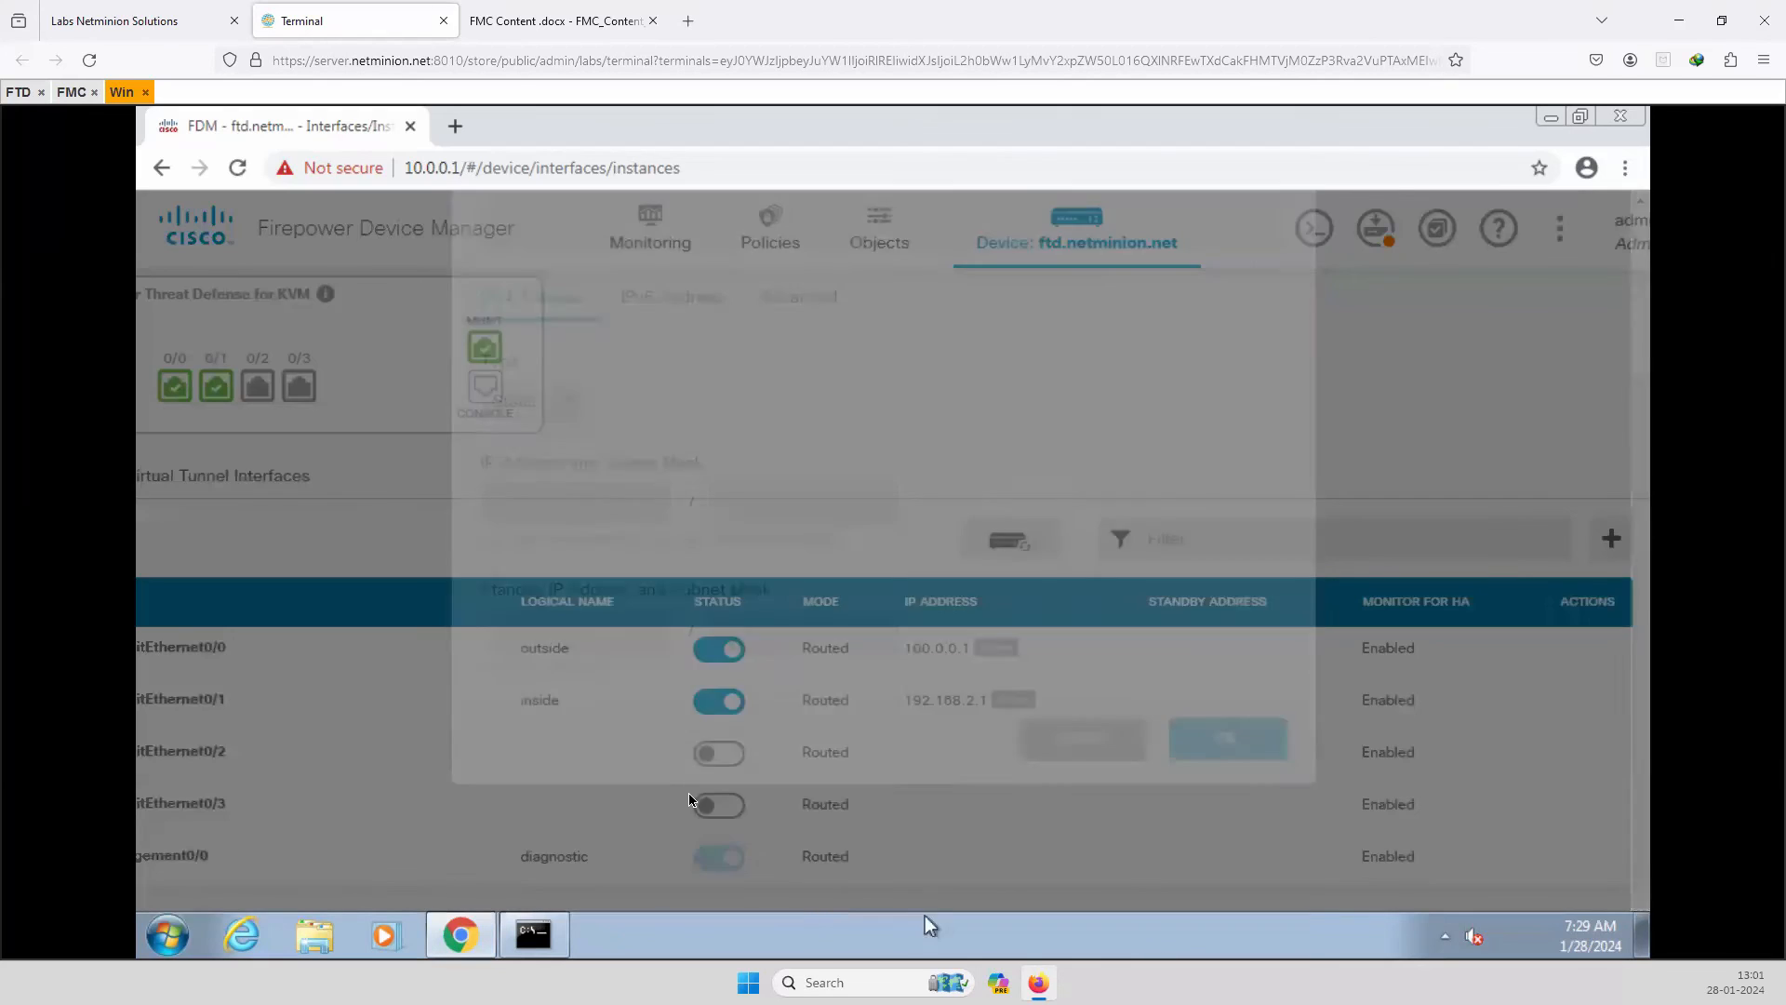
pyautogui.scroll(2, 648, 559)
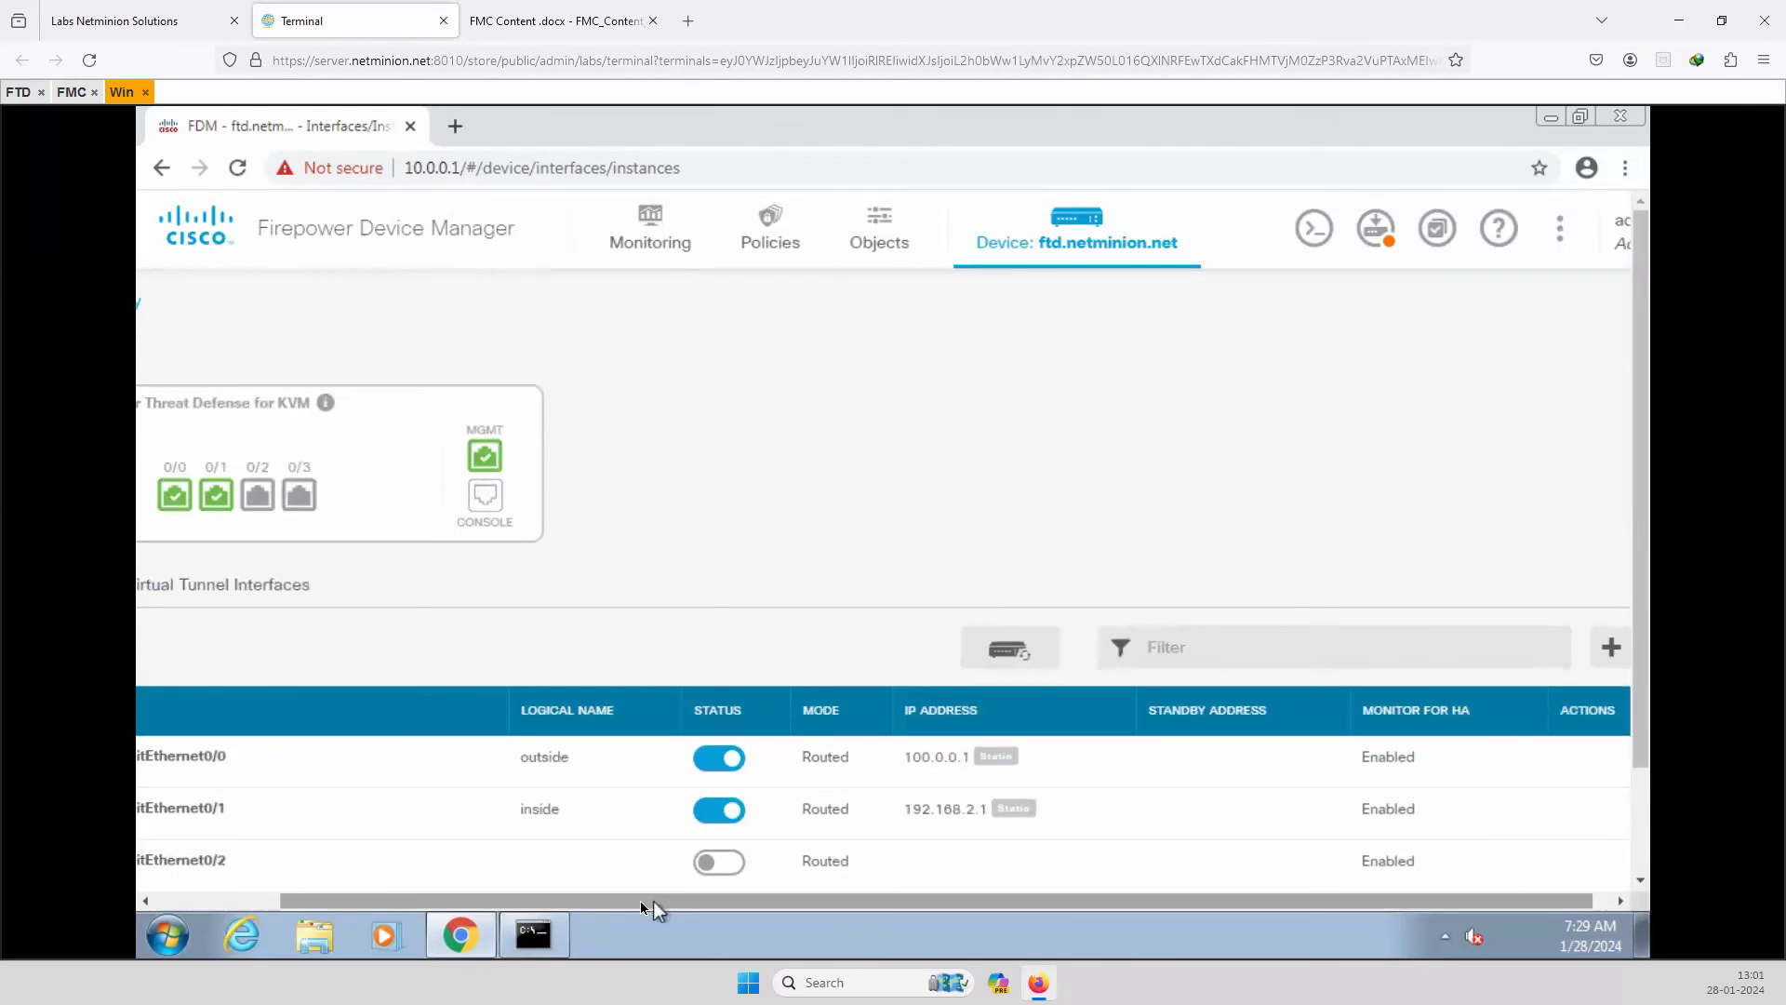
# Look over the five listed interfaces, then go to the Security Policies page.
pyautogui.moveTo(651, 901); pyautogui.dragTo(527, 900)
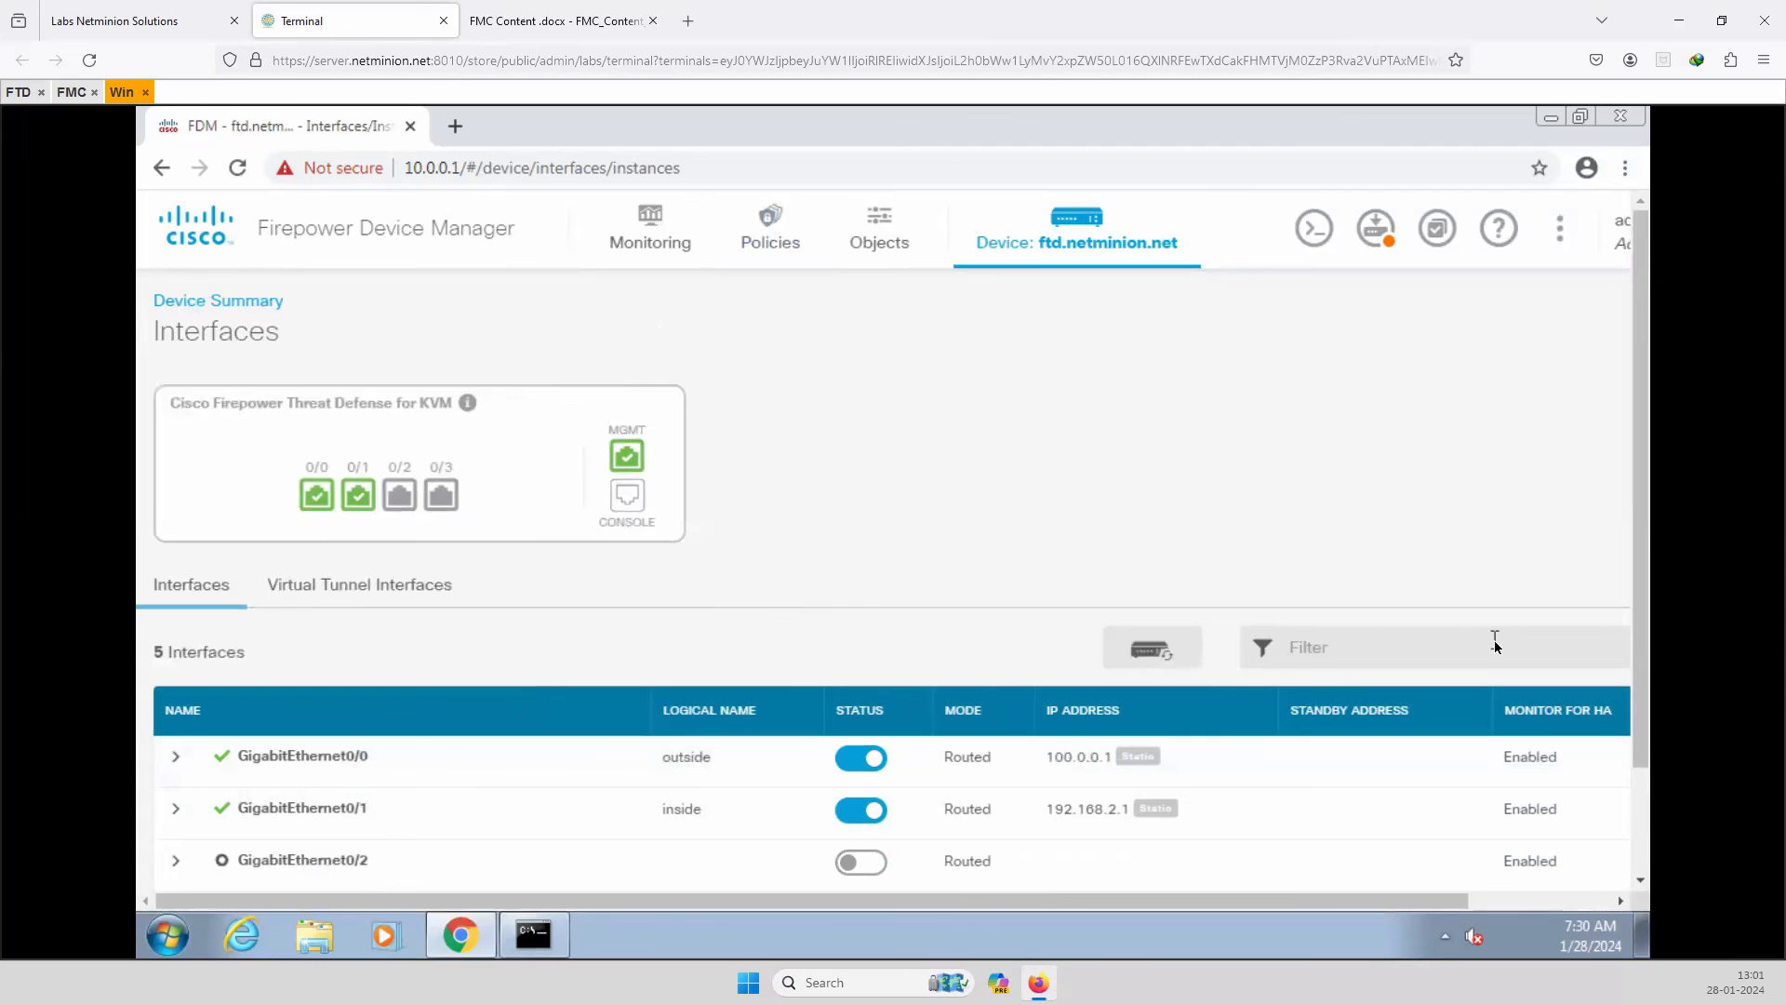
pyautogui.scroll(-2, 1083, 744)
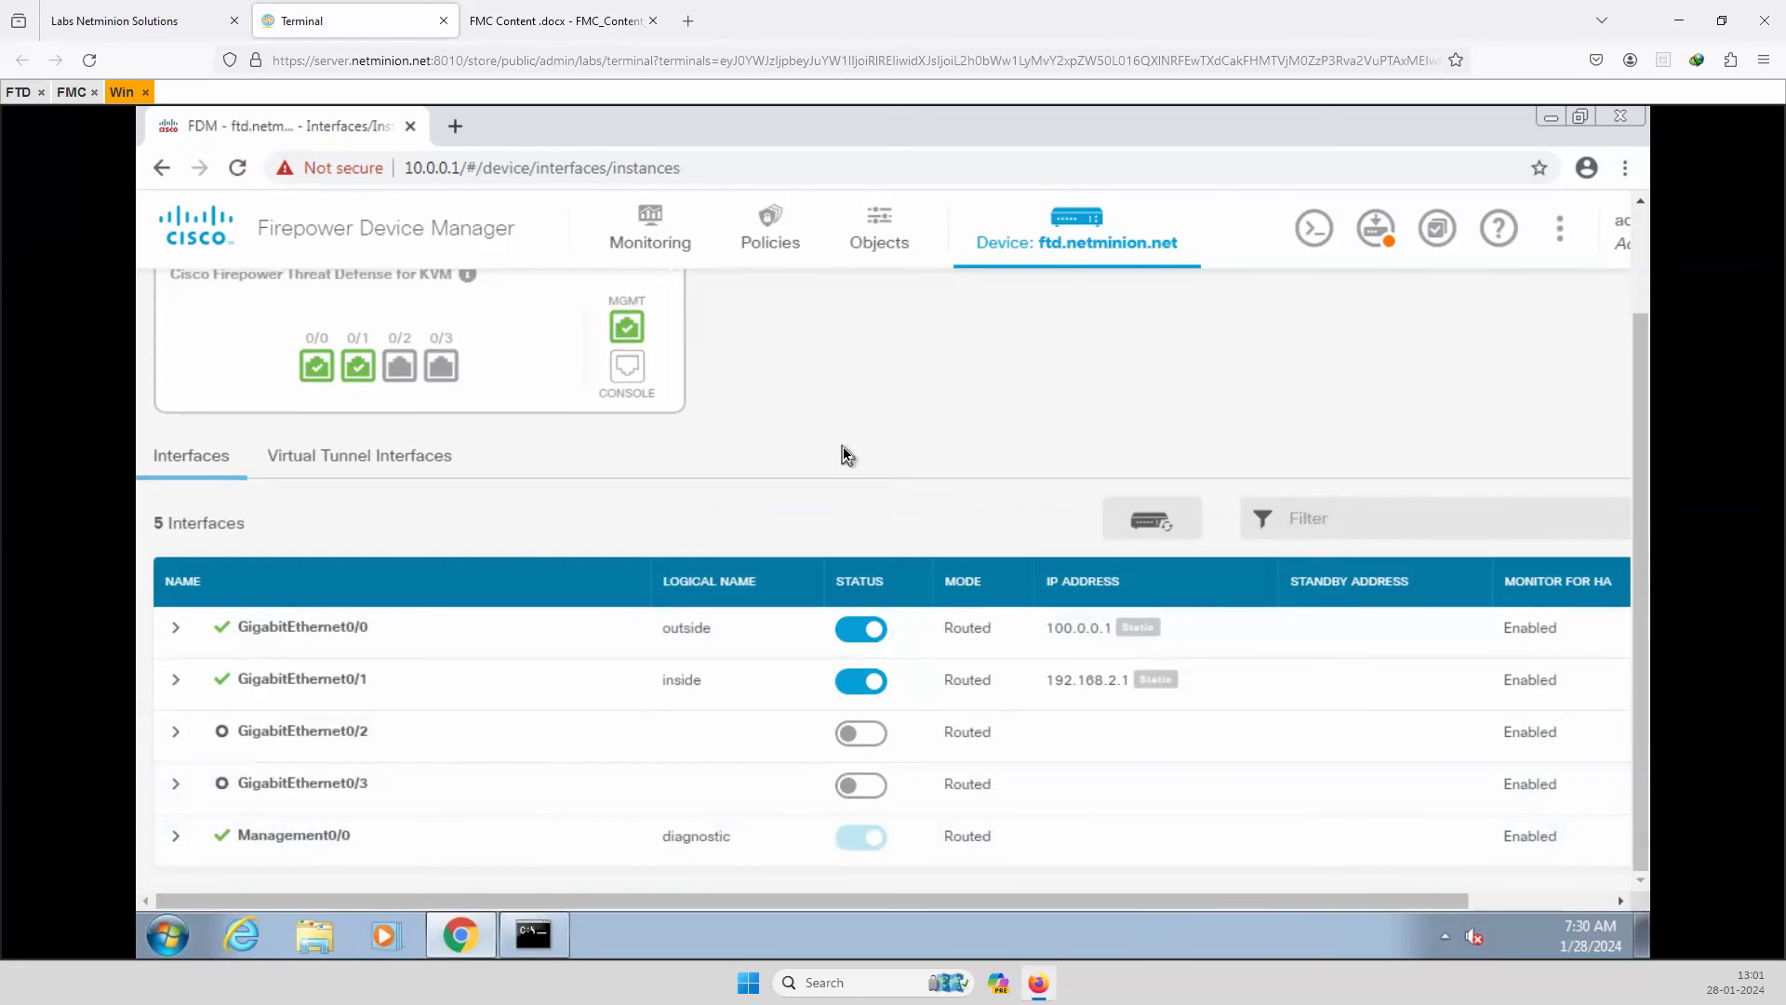
pyautogui.scroll(2, 851, 444)
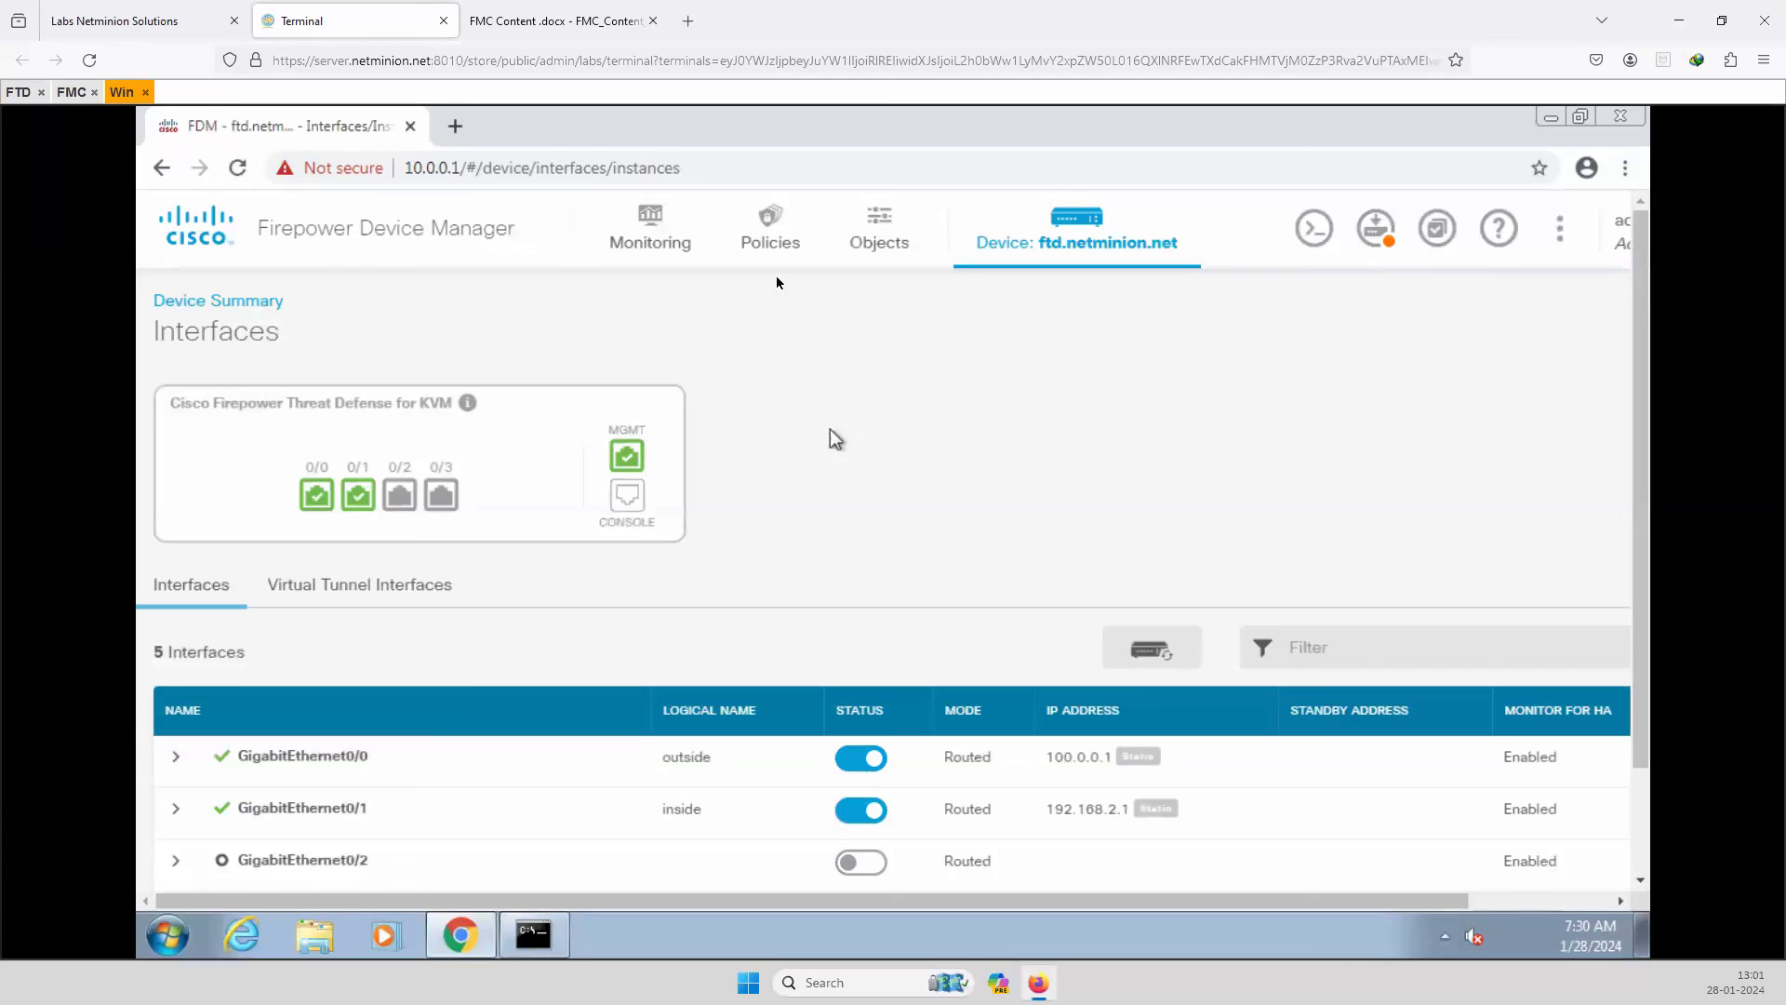
pyautogui.click(772, 233)
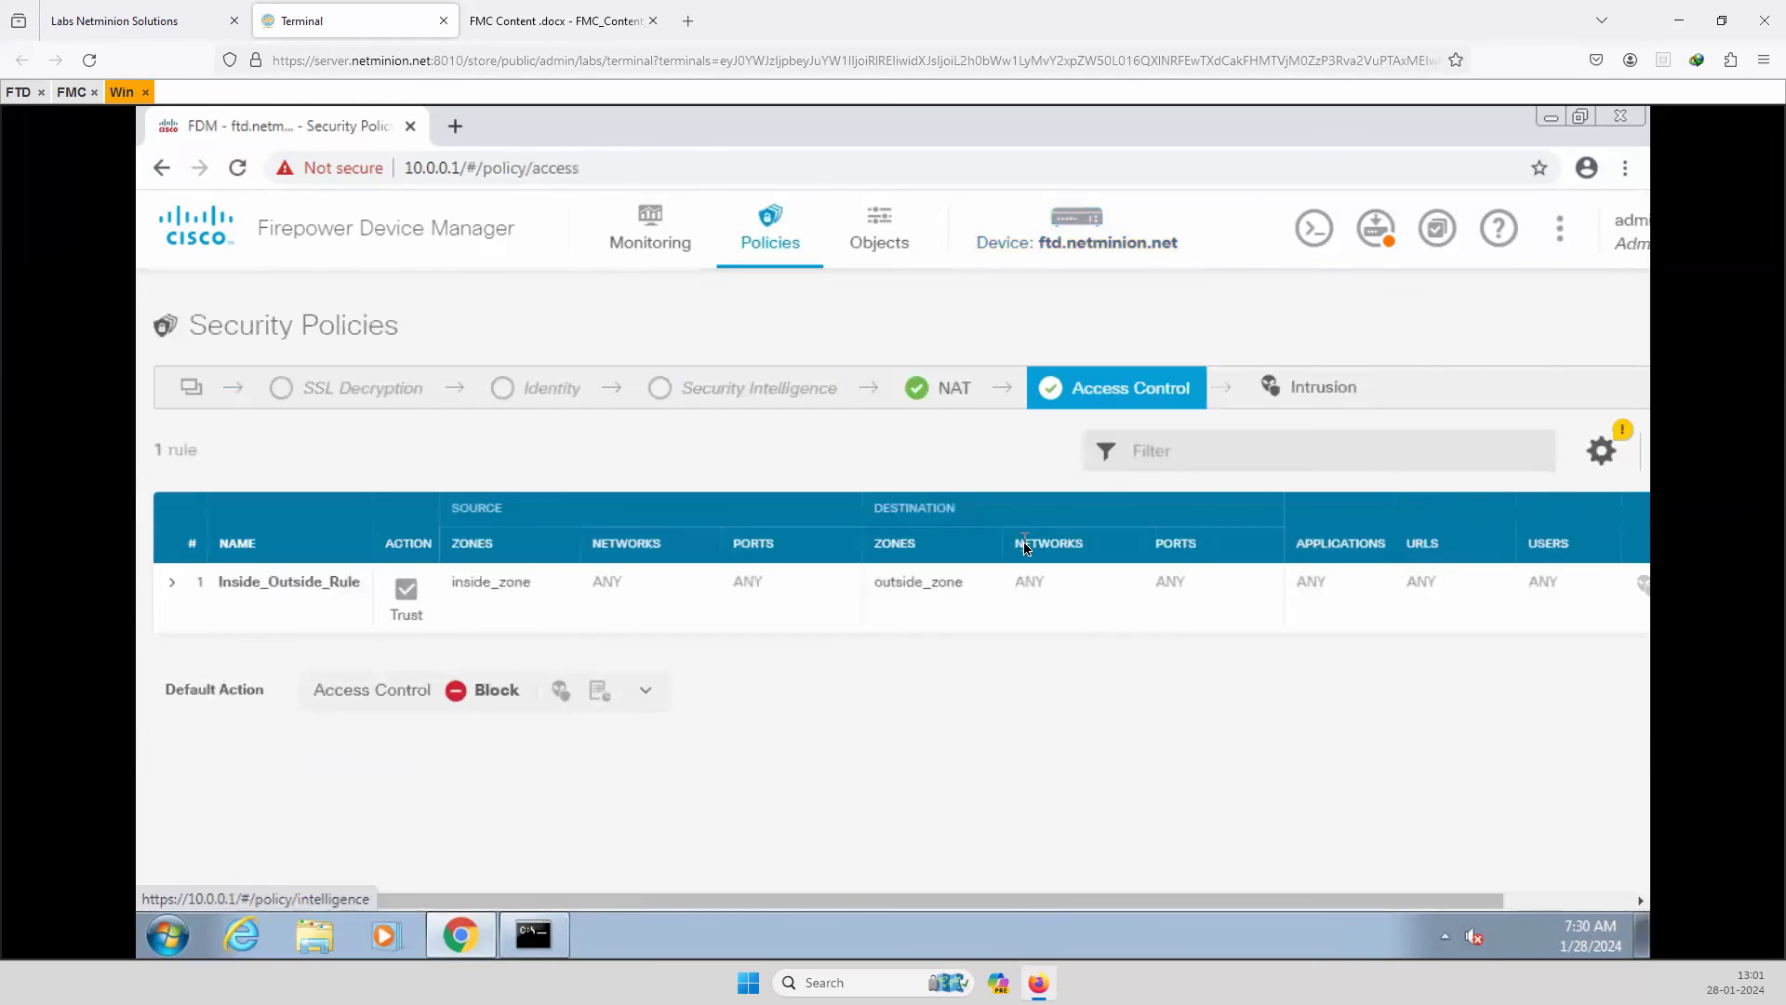
pyautogui.click(112, 21)
pyautogui.click(291, 32)
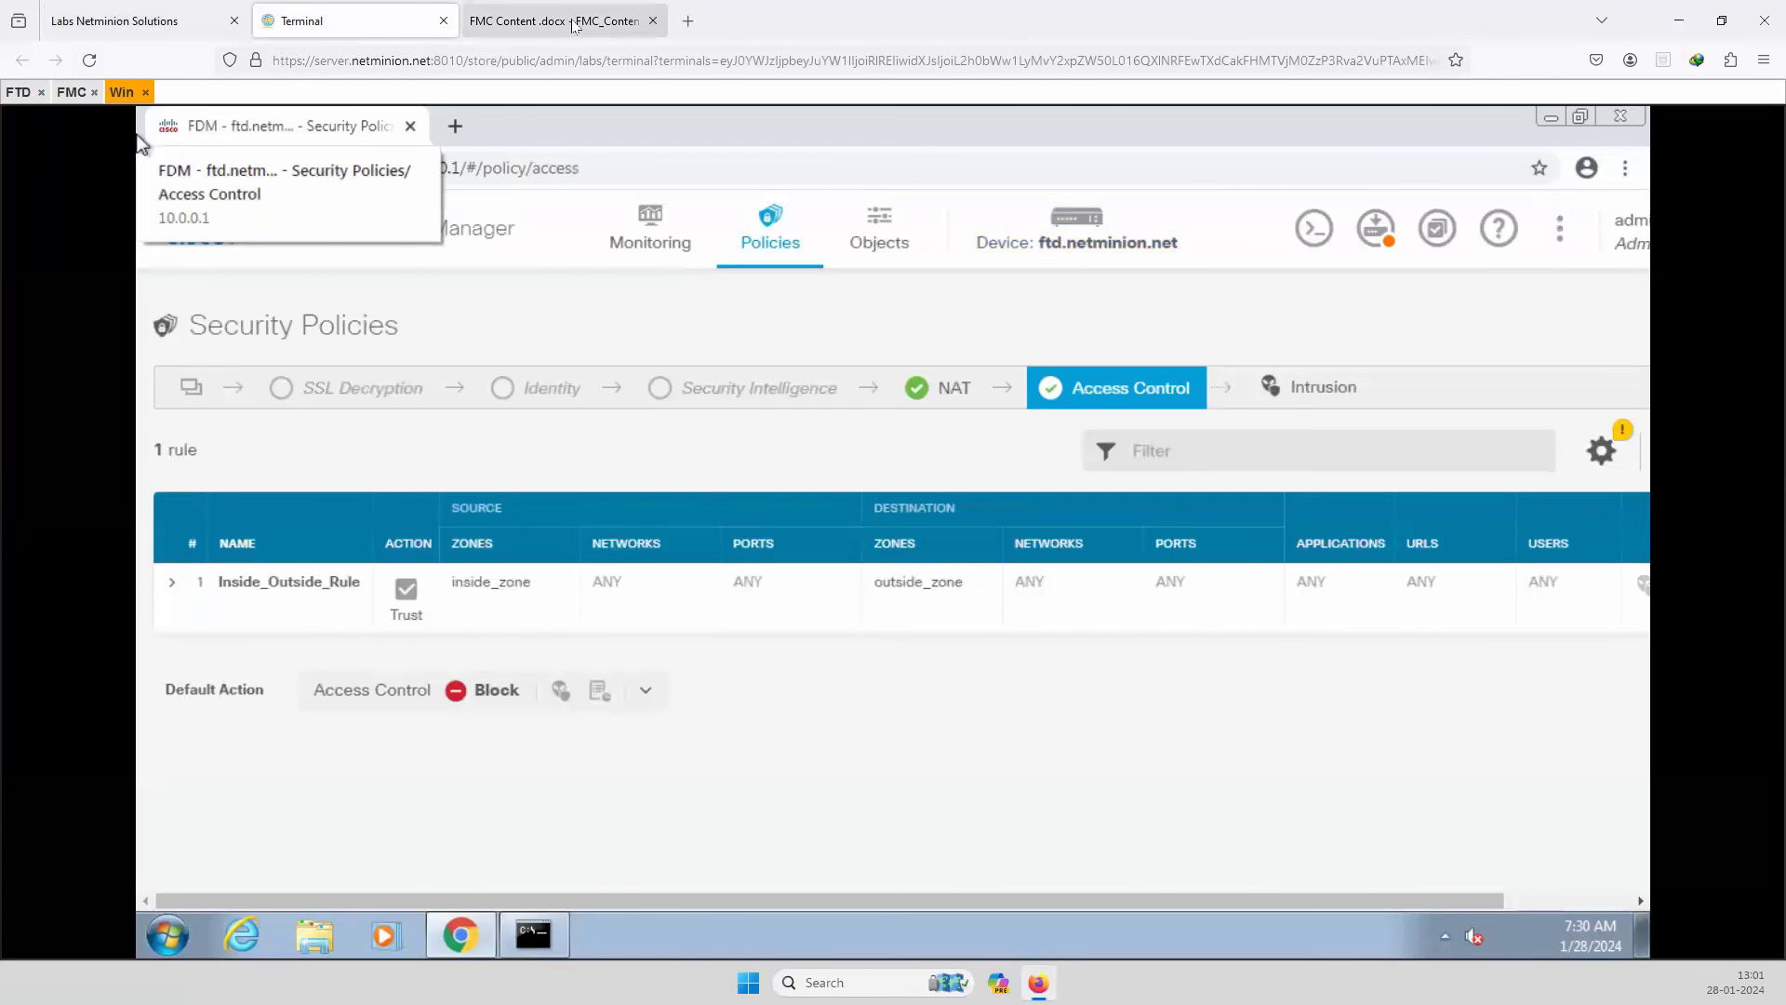
pyautogui.click(146, 25)
pyautogui.click(294, 246)
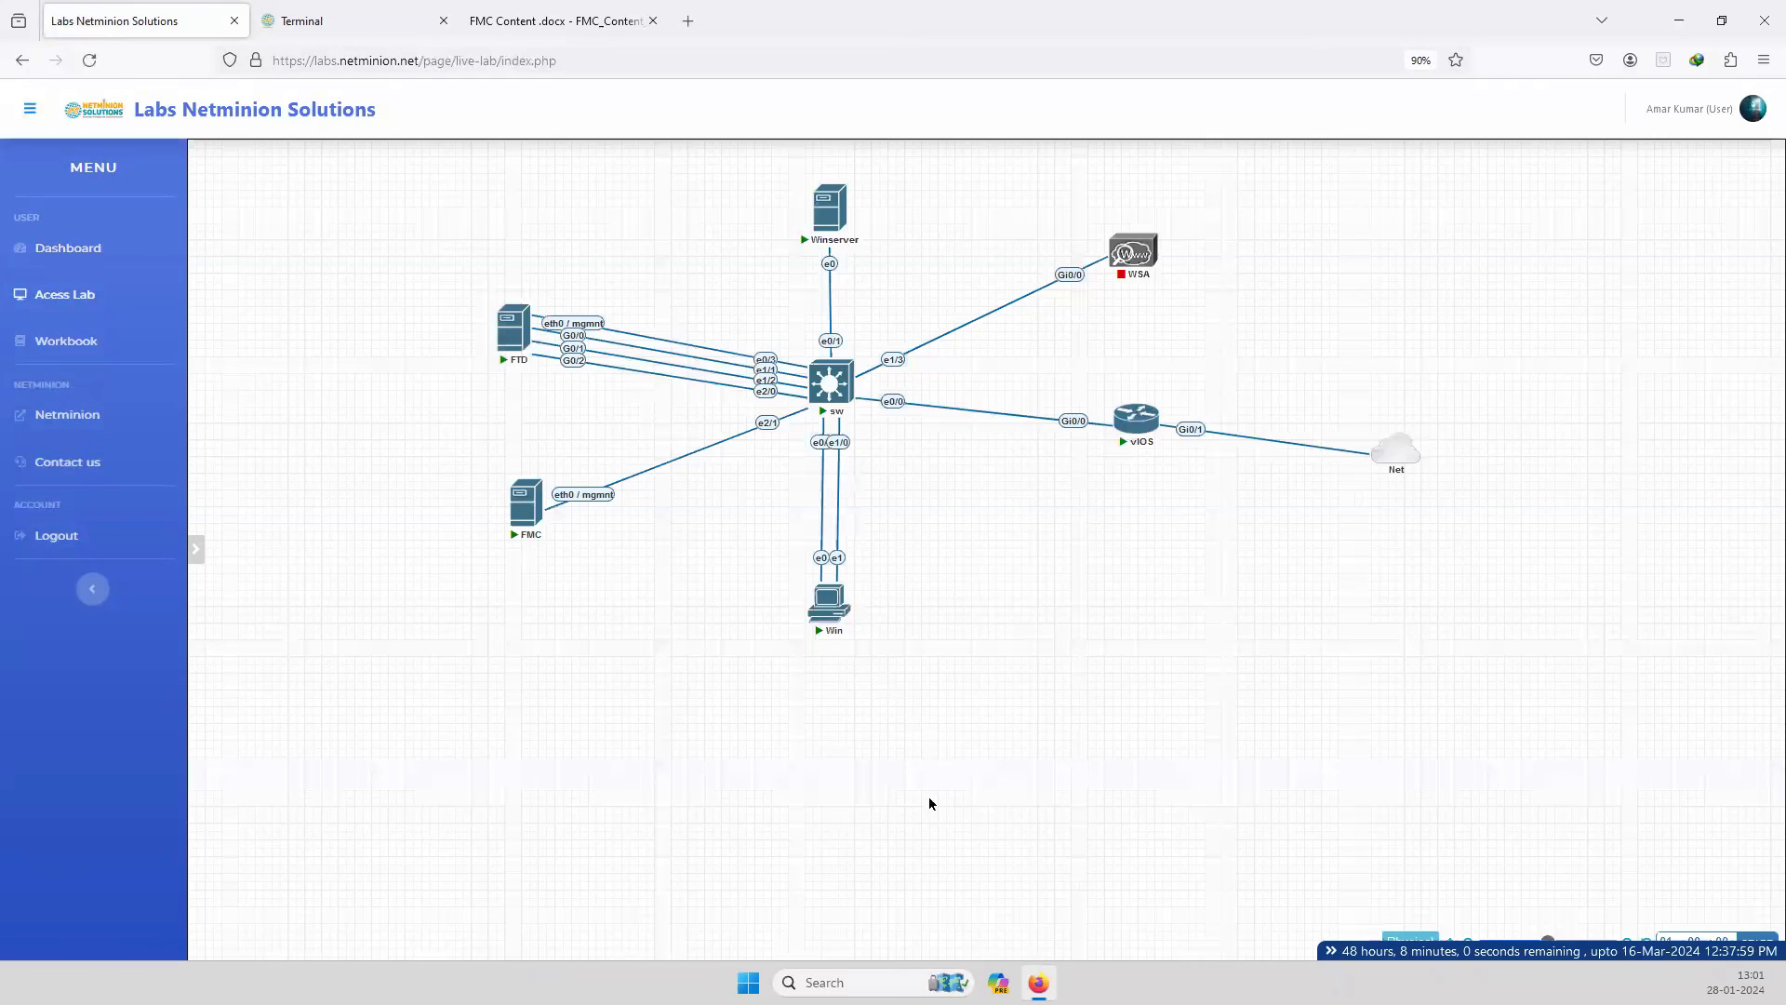
pyautogui.hotkey('ctrl', 'Tab')
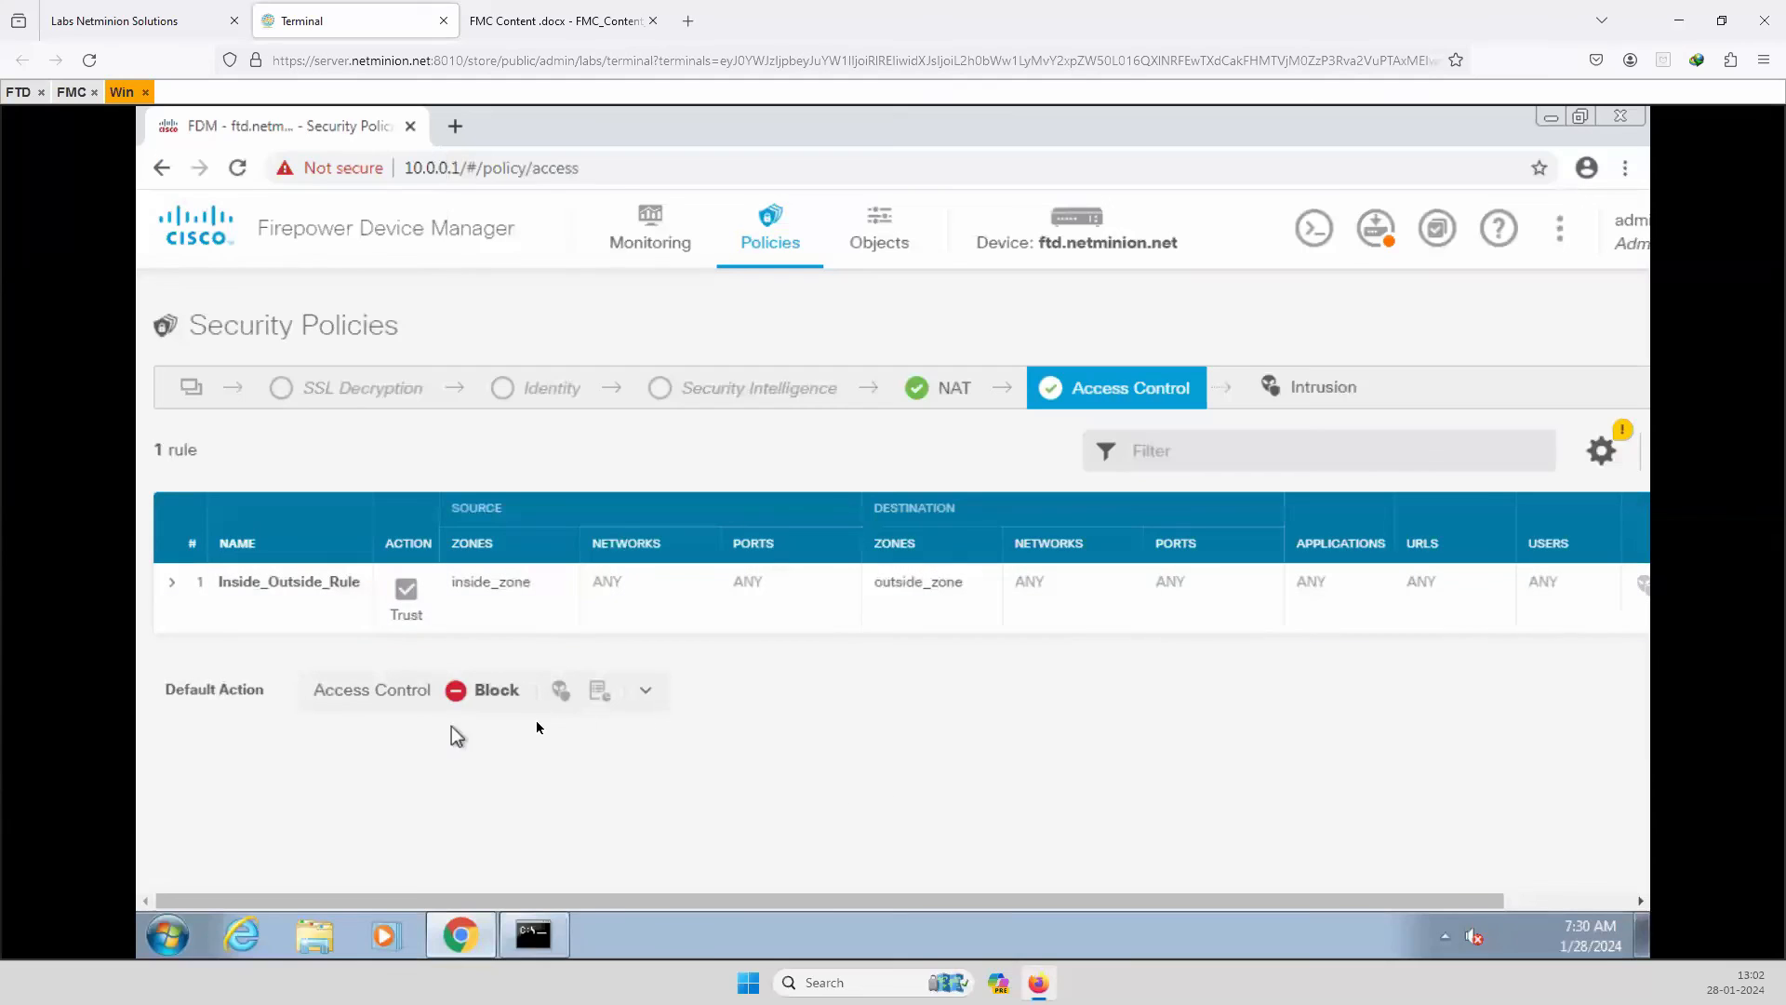